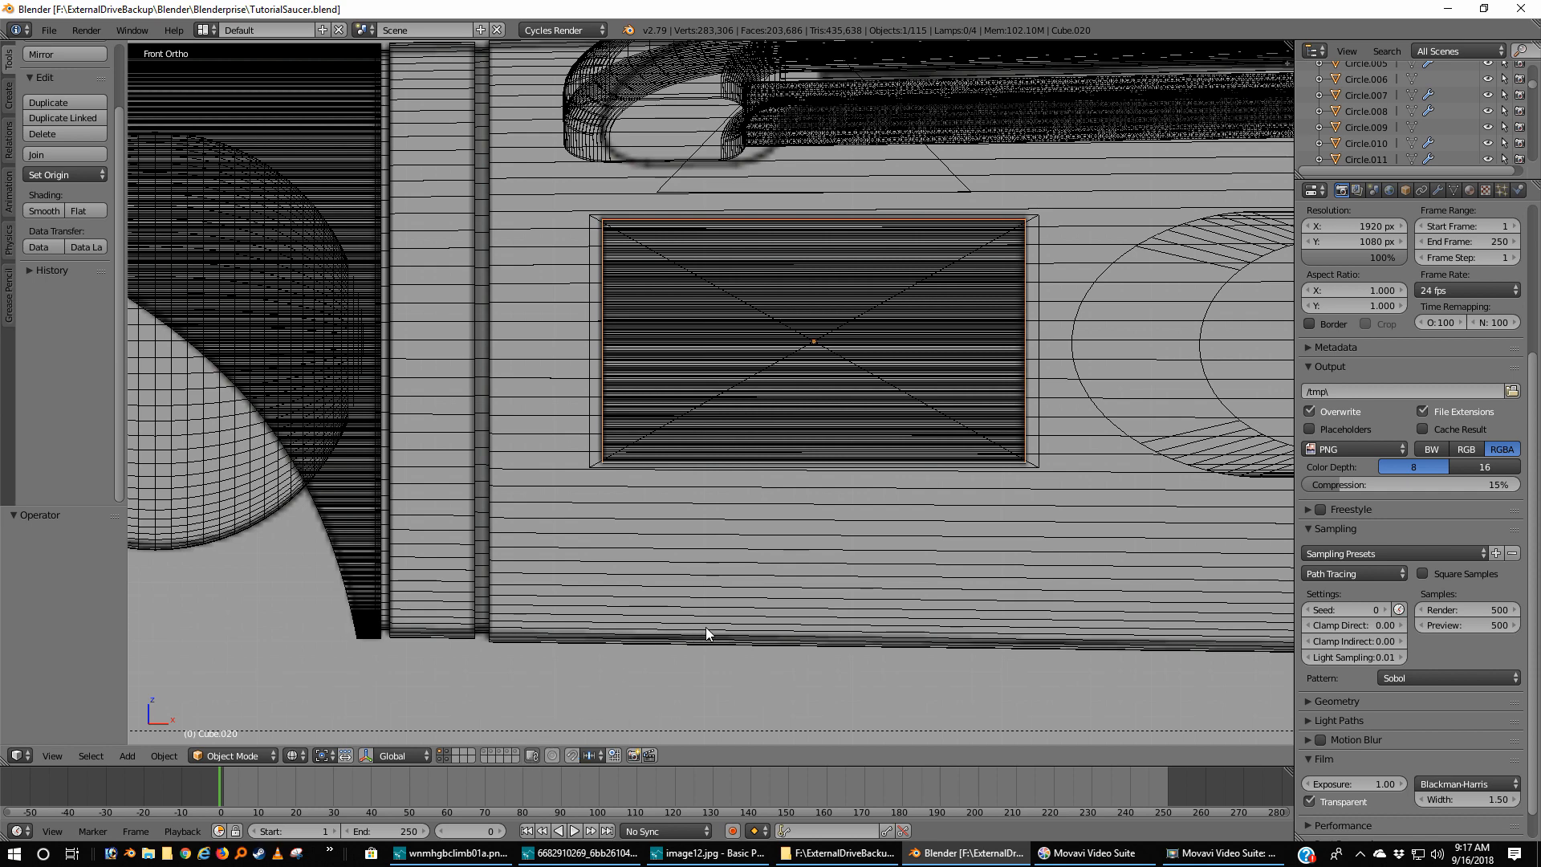
# Step: Examine the selected box on the side of the nacelle from an angled perspective view
pyautogui.moveTo(705, 627); pyautogui.dragTo(882, 630, button='middle')
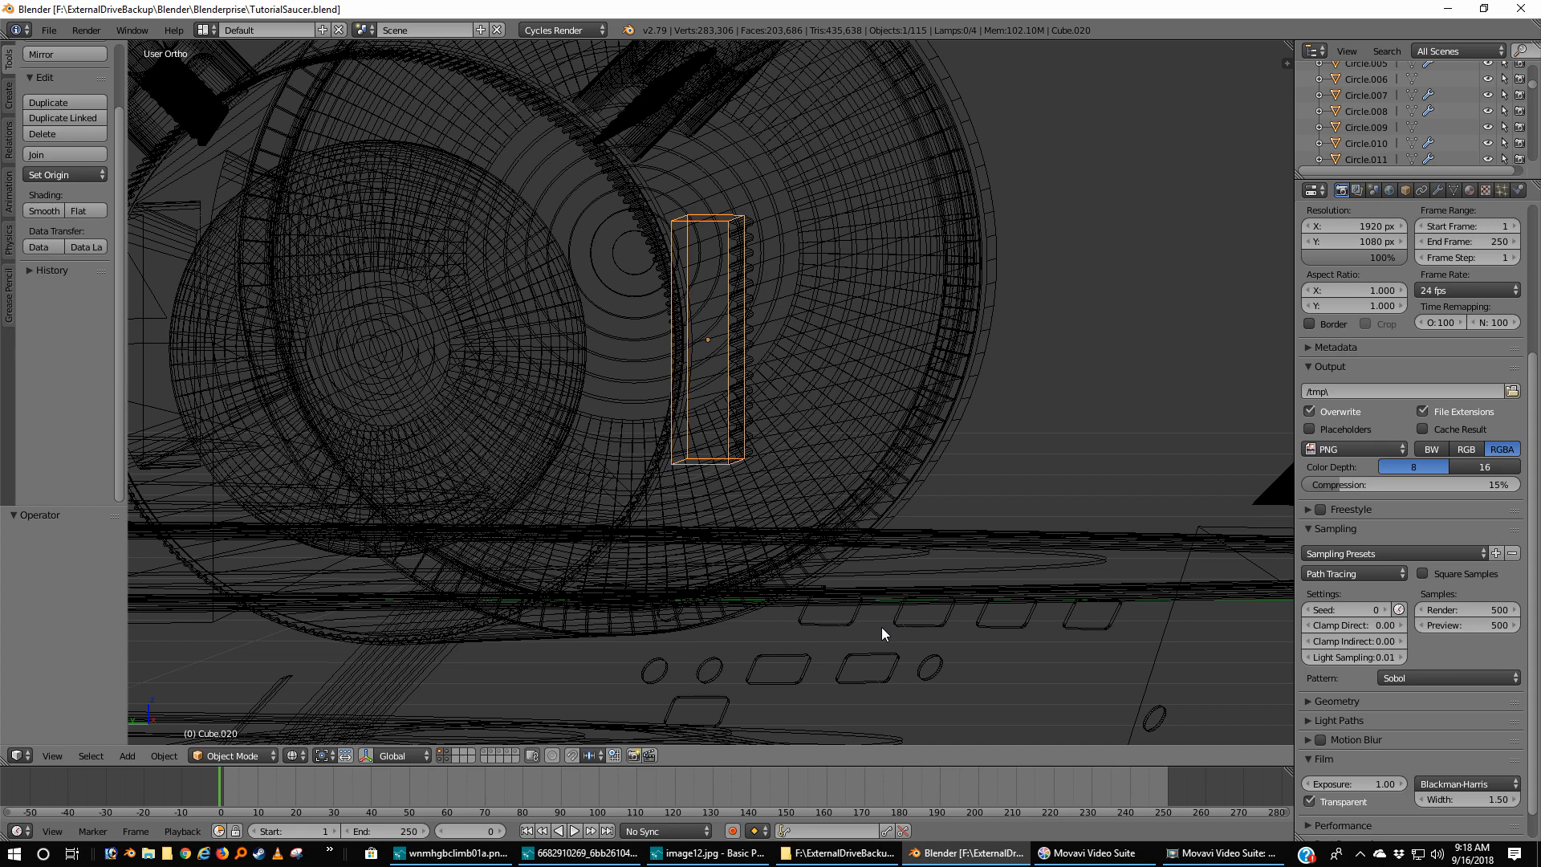
pyautogui.press('KP_5')
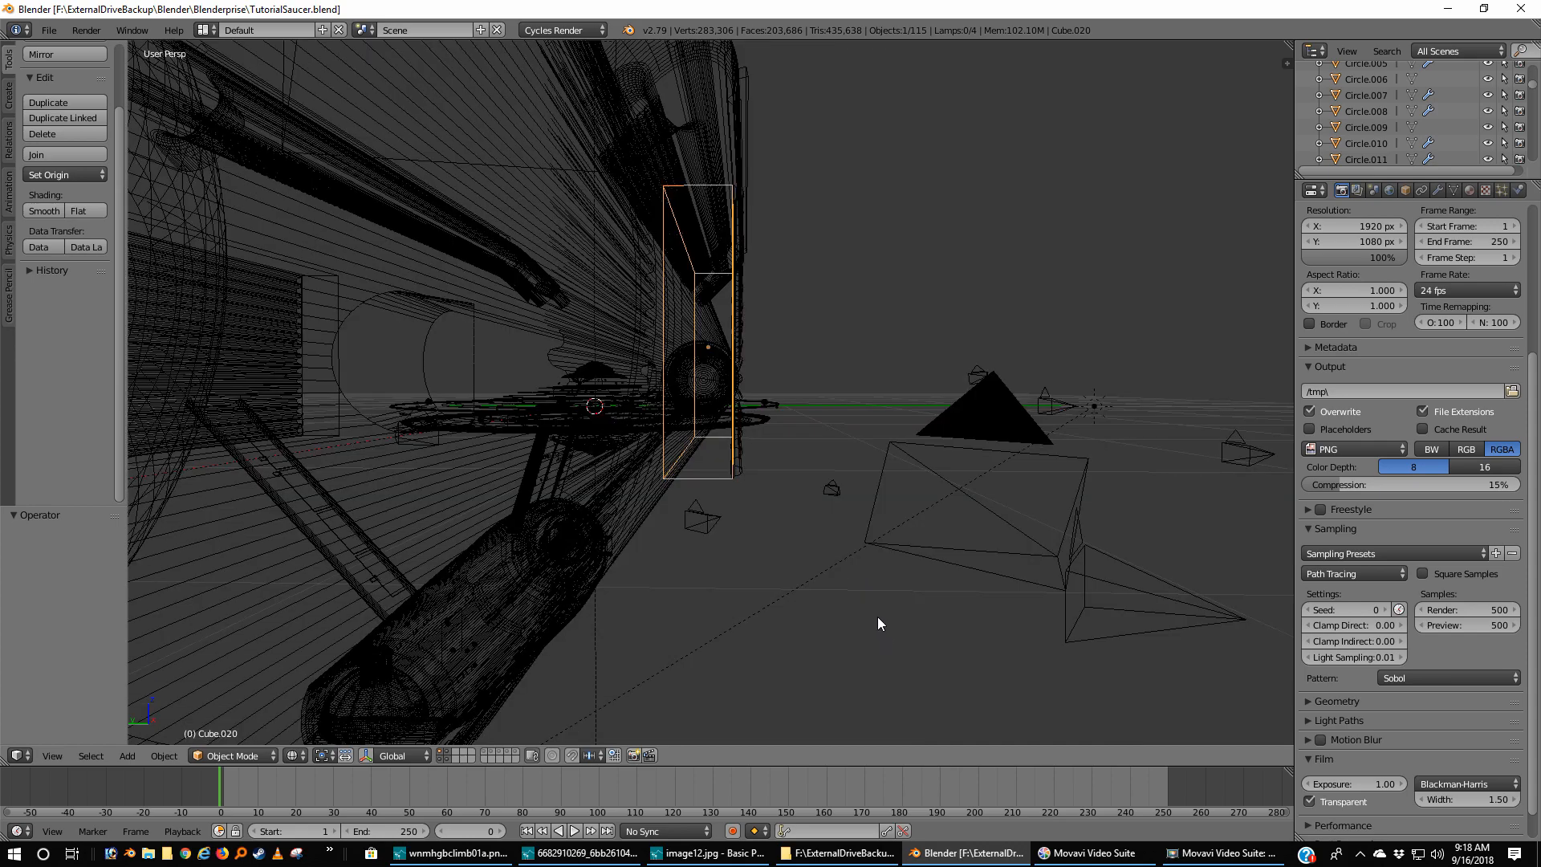
pyautogui.moveTo(879, 616); pyautogui.dragTo(831, 575, button='middle')
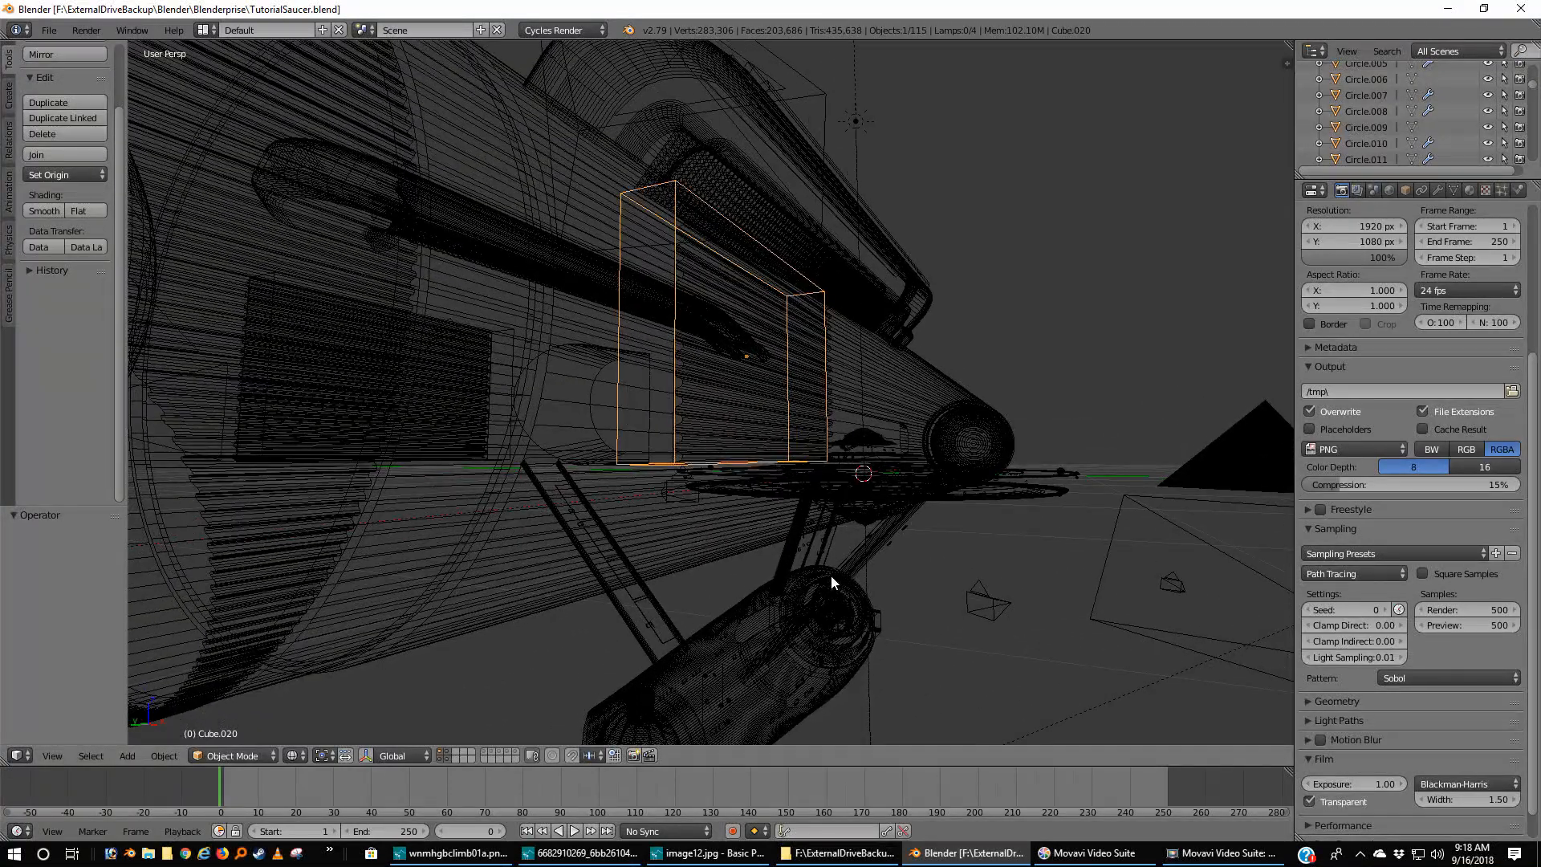
# Step: Compare the three reference images of the ship's nacelle, then close all of the image viewer windows
pyautogui.click(593, 854)
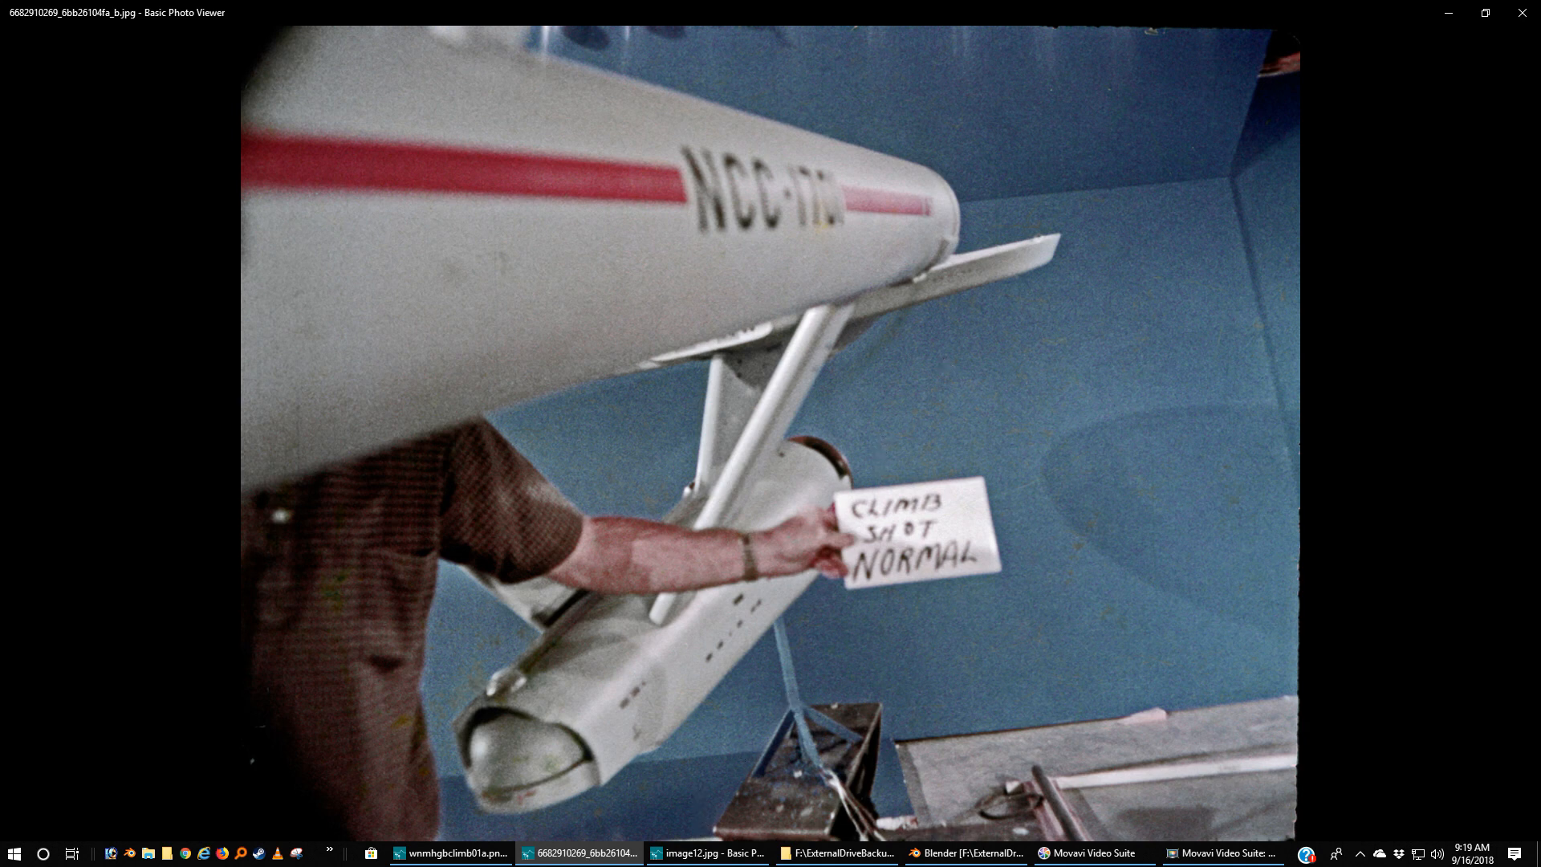
pyautogui.click(678, 855)
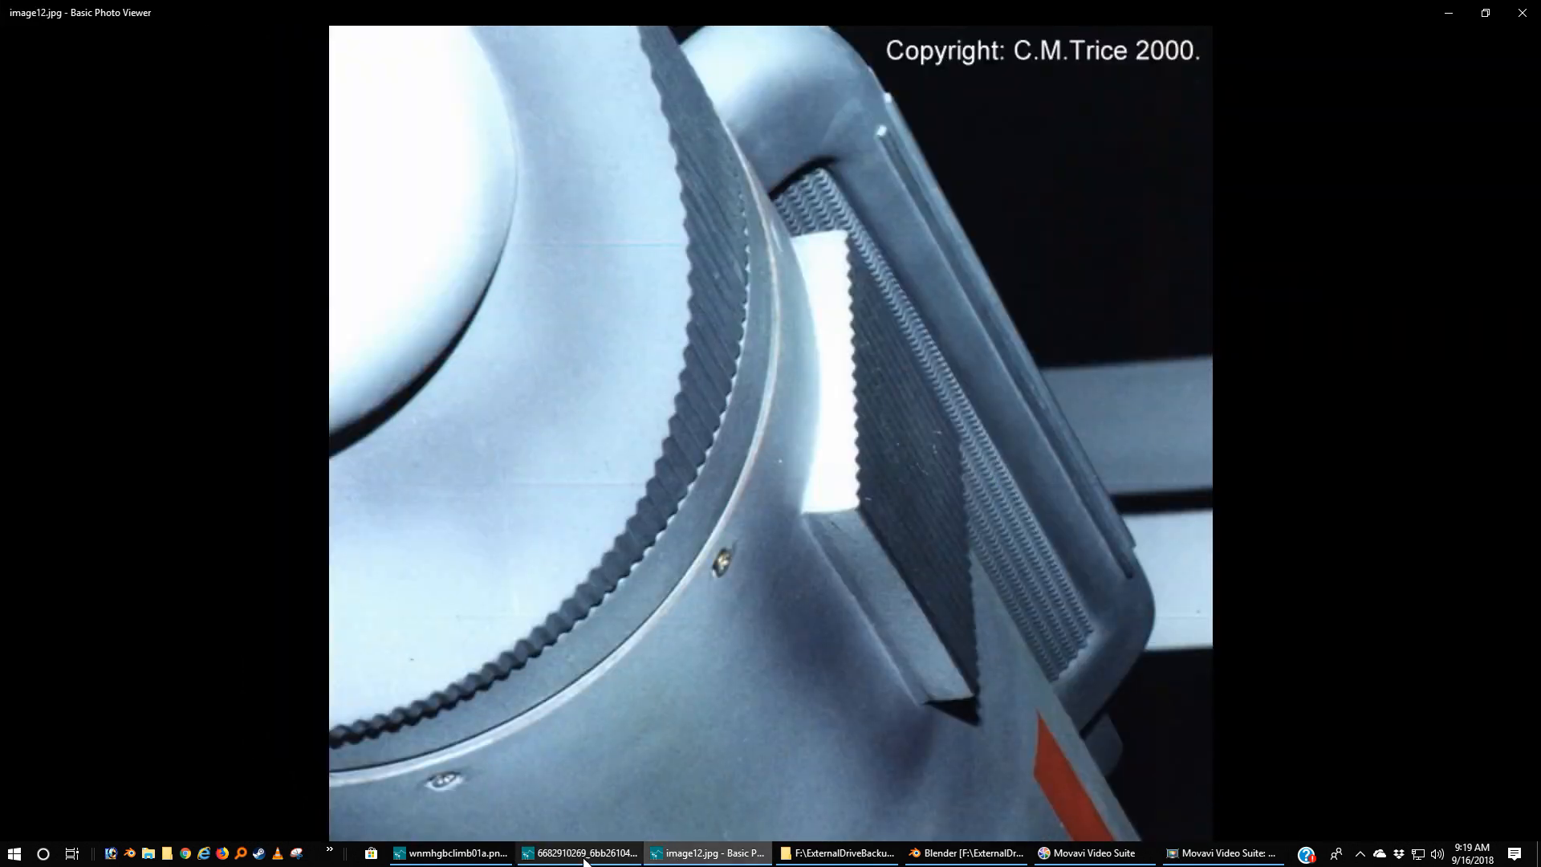
pyautogui.click(498, 855)
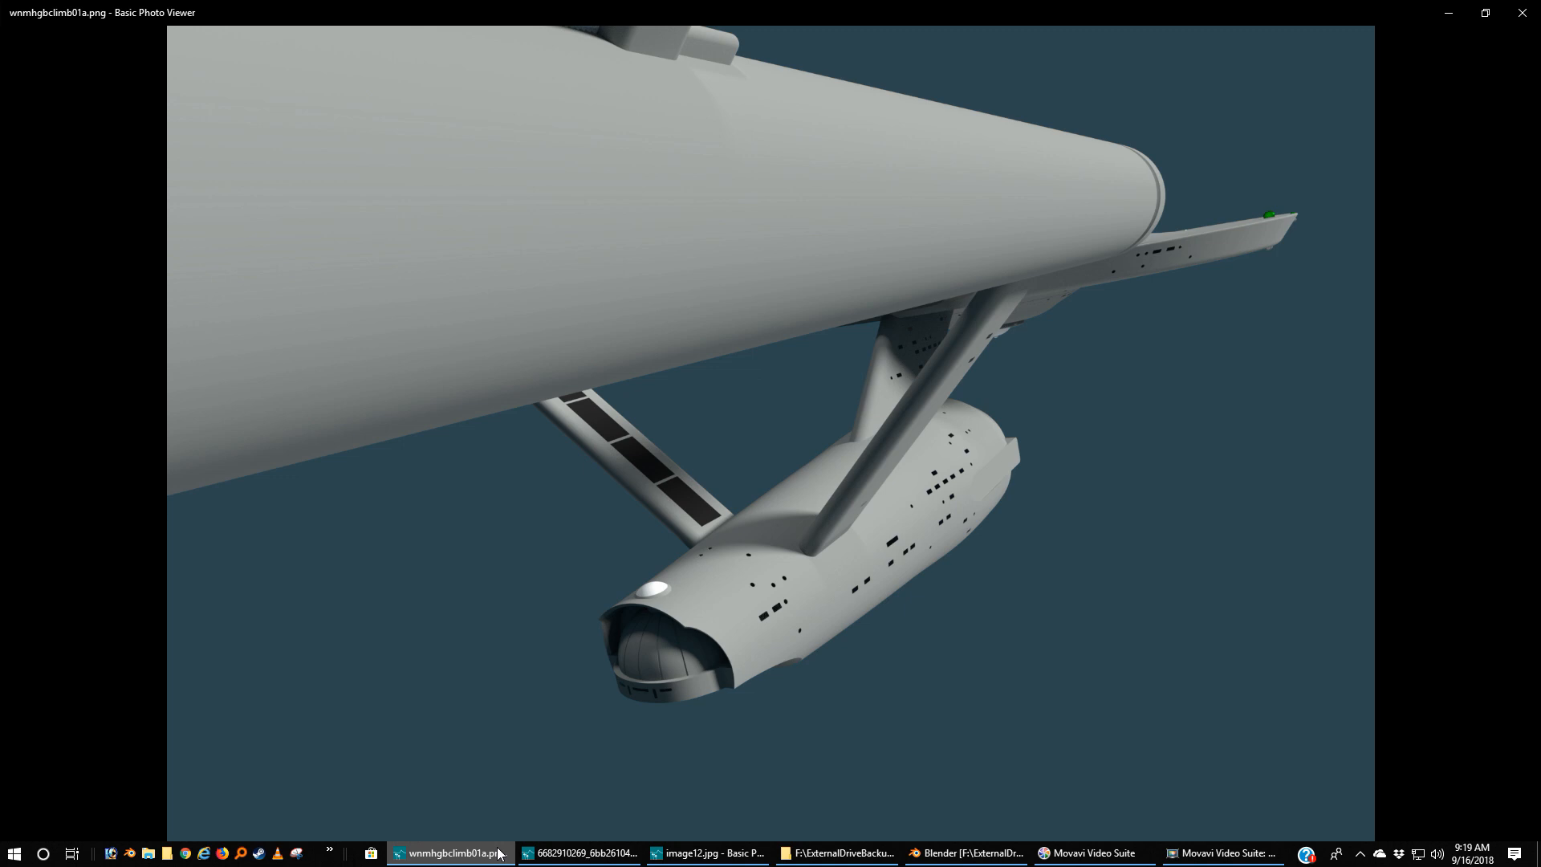
pyautogui.click(602, 856)
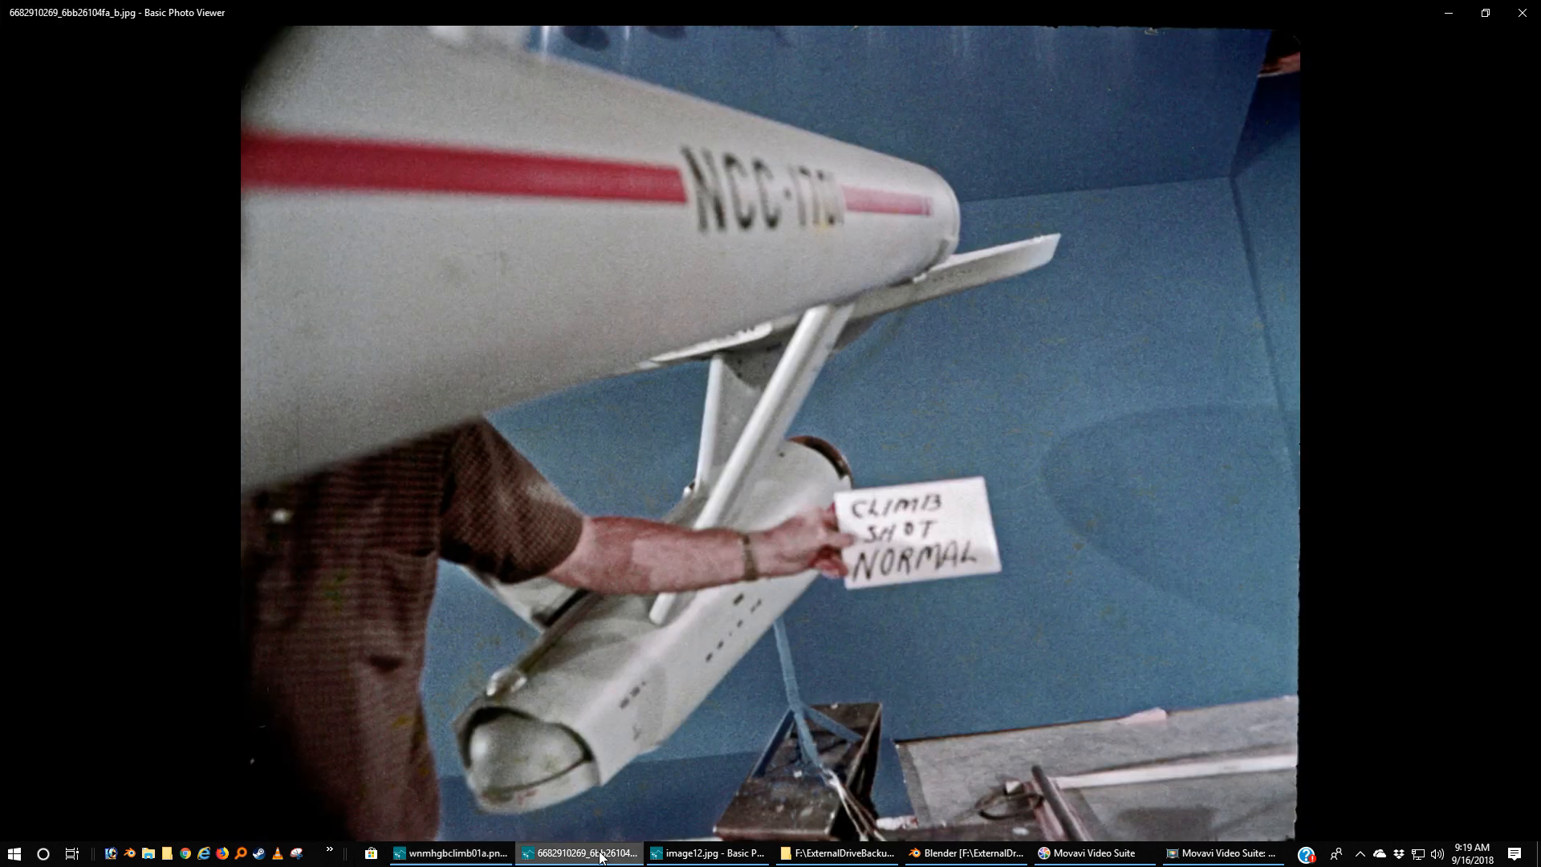
pyautogui.click(458, 856)
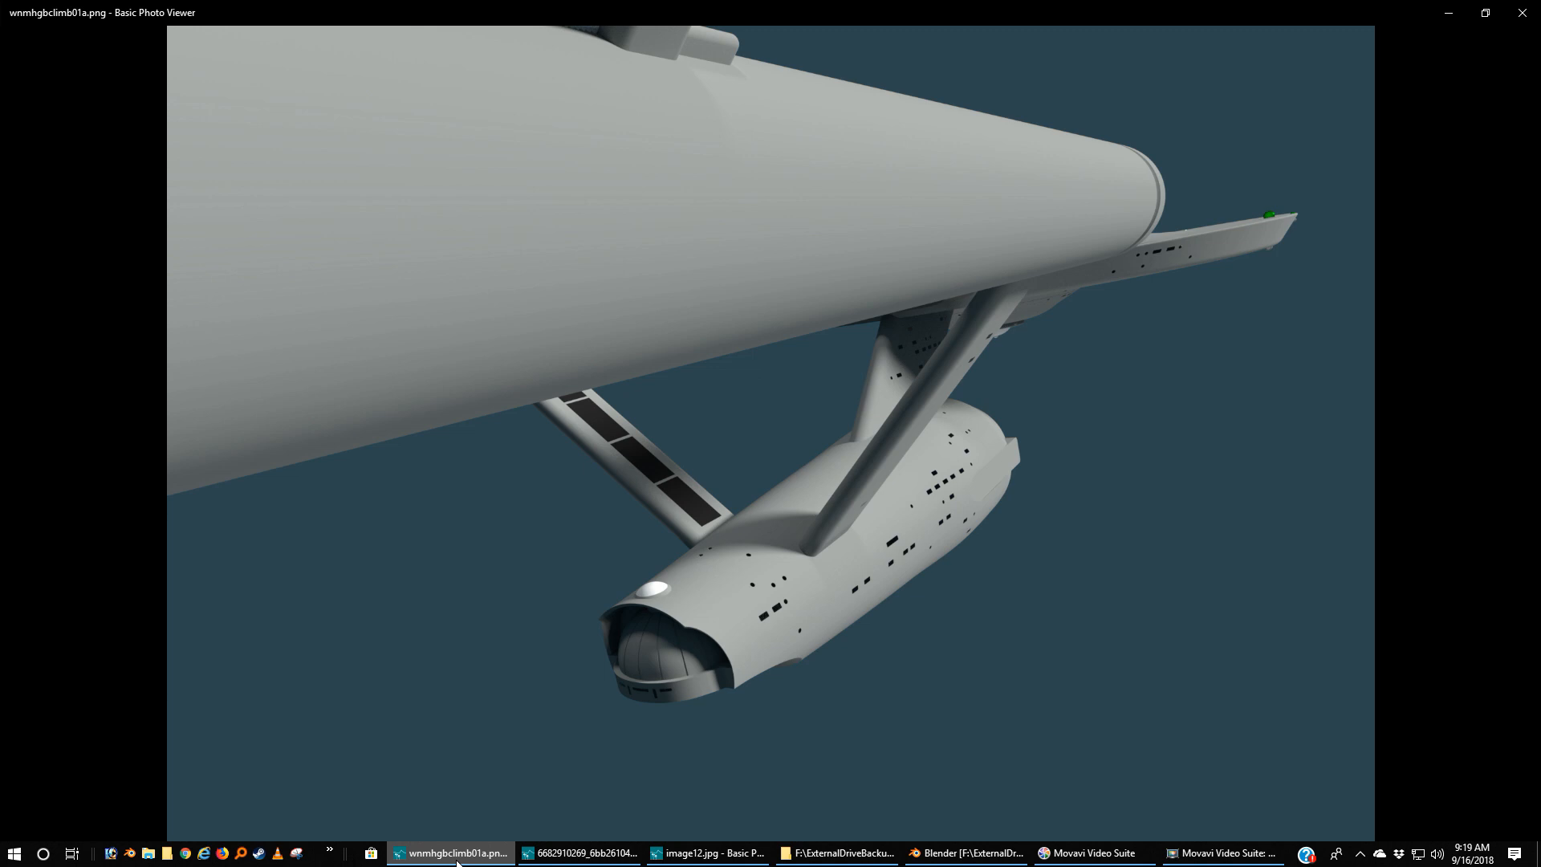
pyautogui.click(1523, 14)
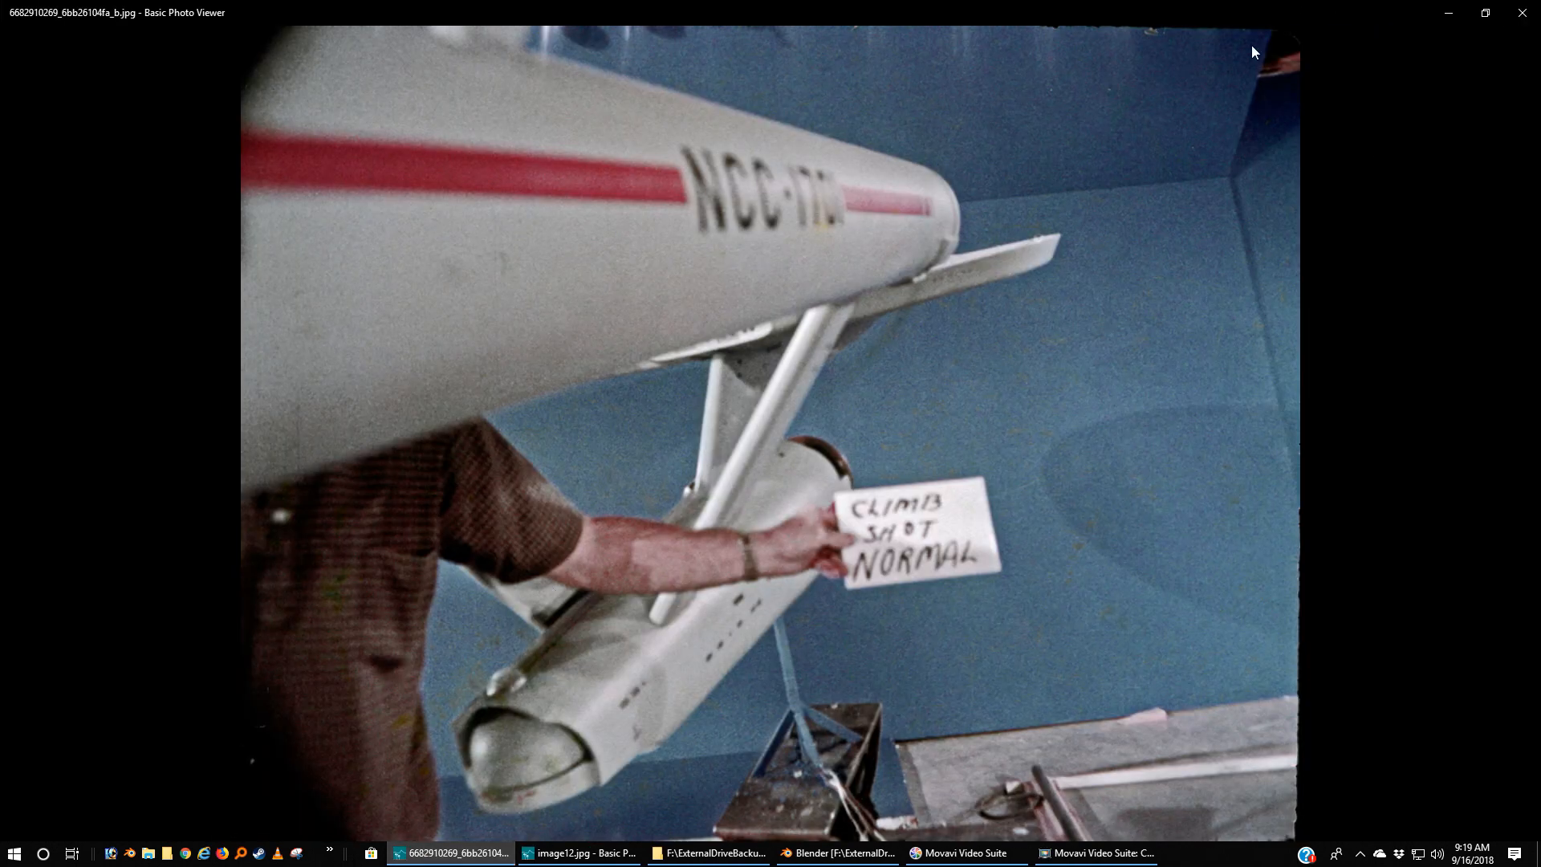
pyautogui.click(1521, 14)
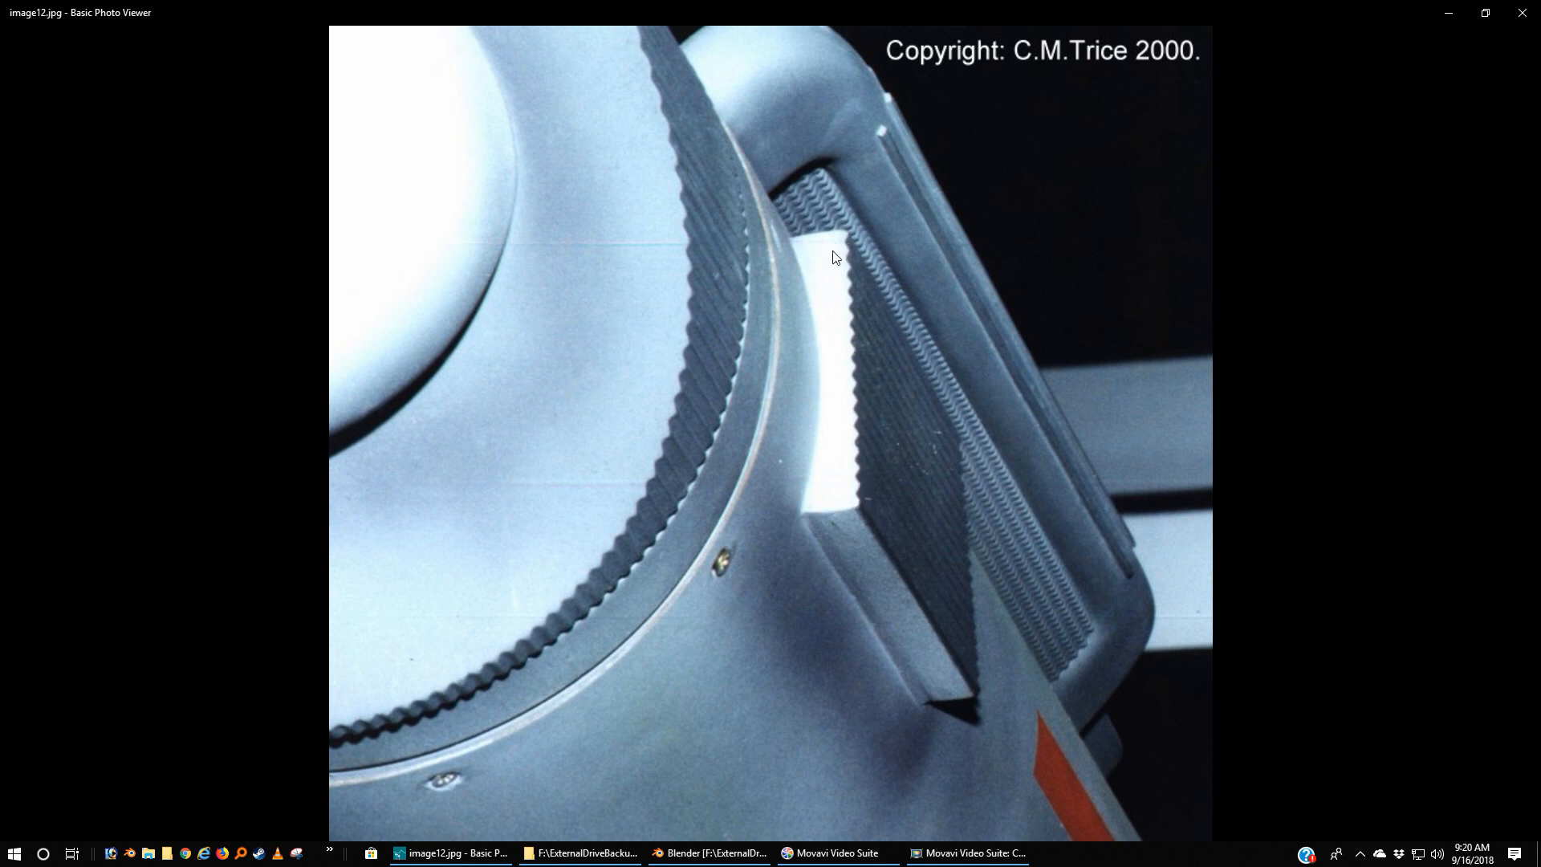
pyautogui.click(1523, 13)
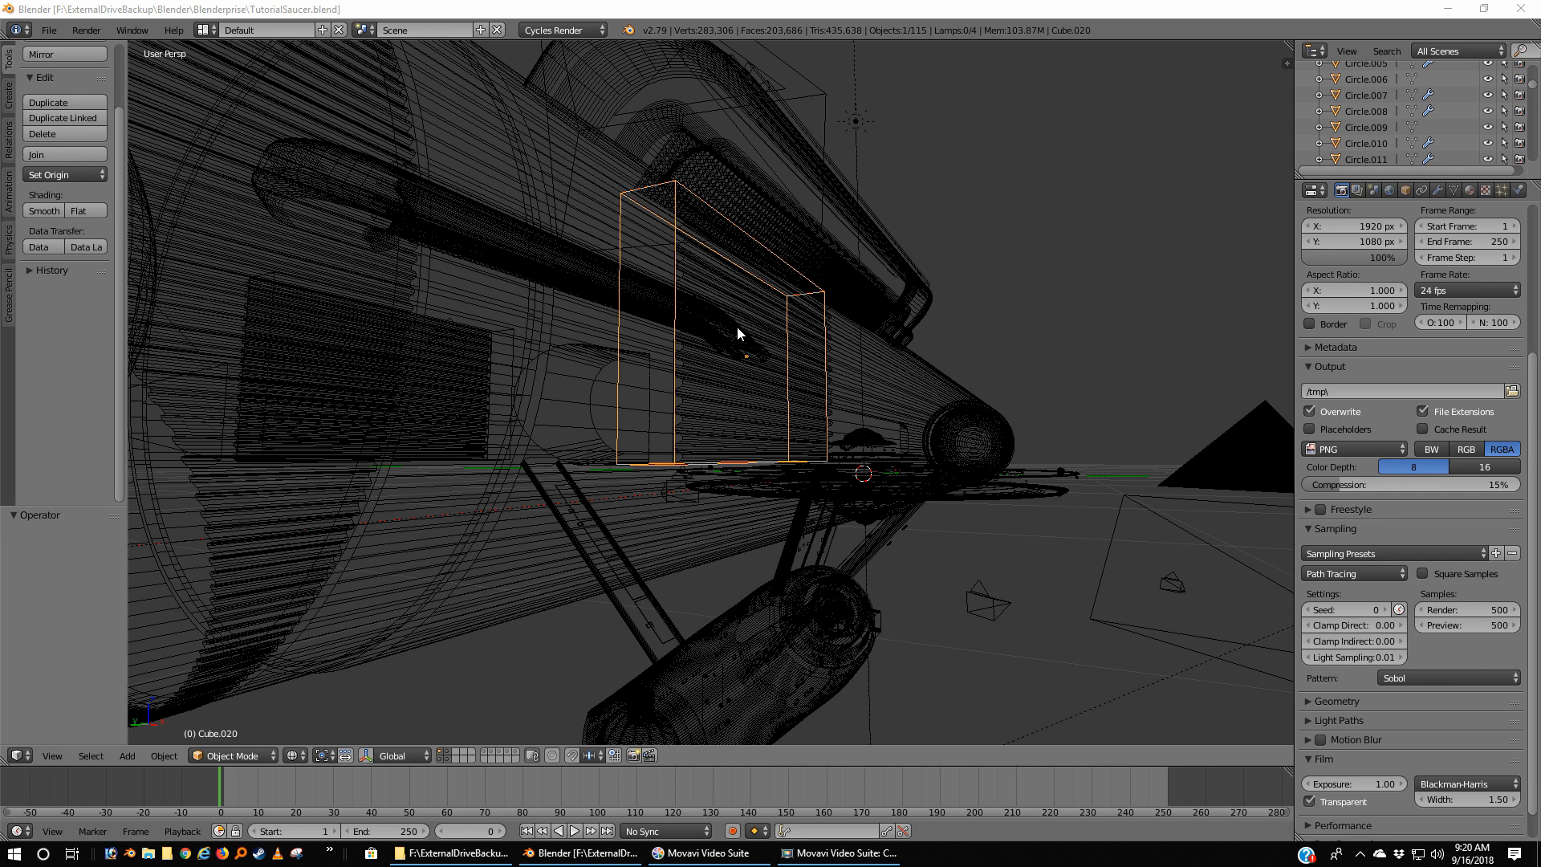
# Step: Preview the nacelle in Rendered shading, select the ribbed panel on the side box, and return to Wireframe shading
pyautogui.click(291, 757)
pyautogui.click(313, 648)
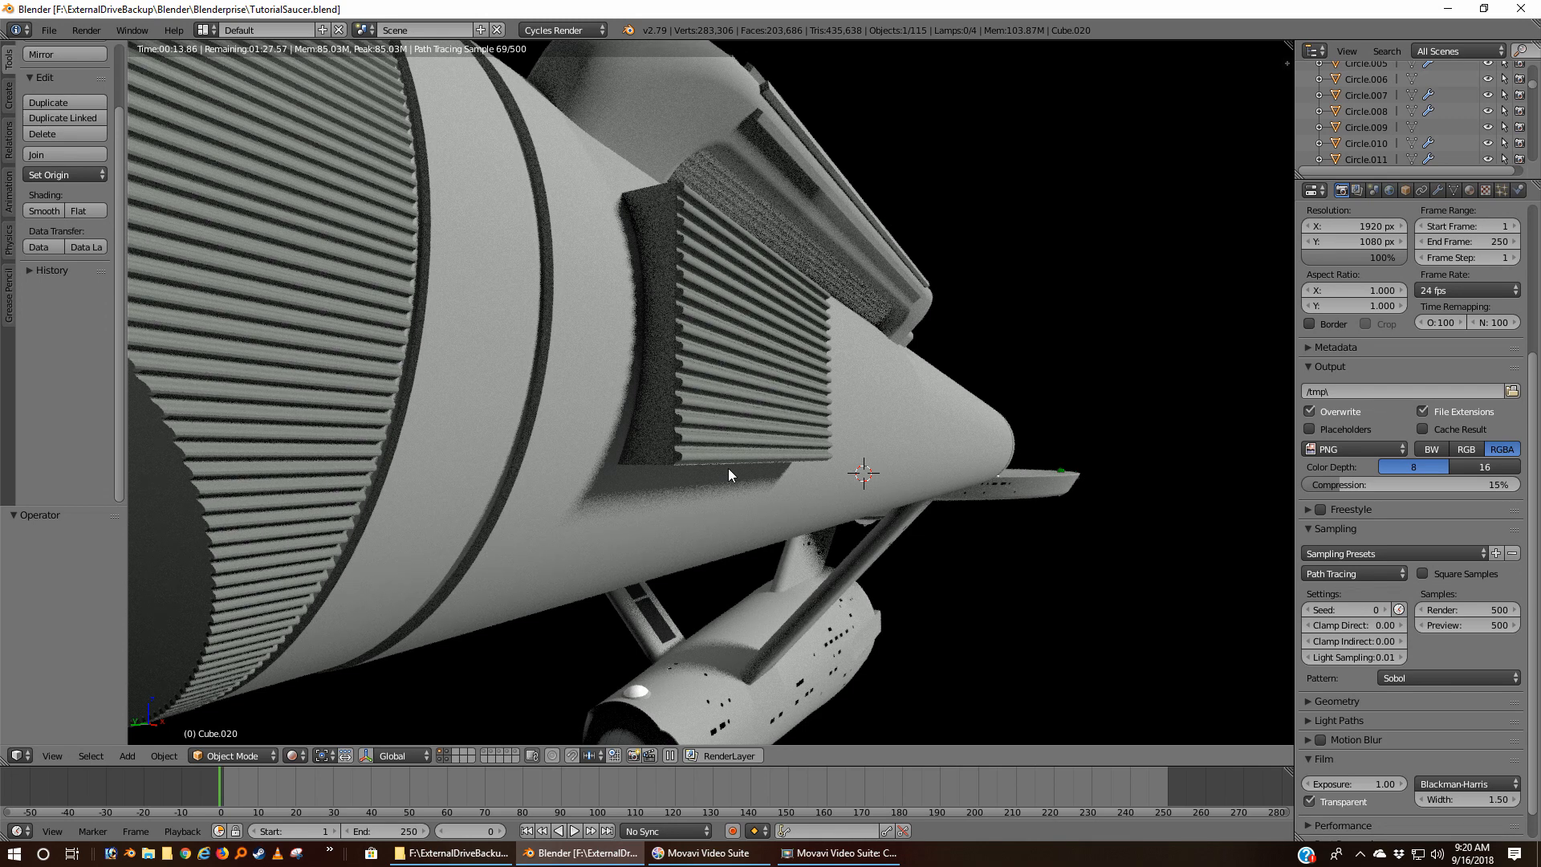
pyautogui.rightClick(734, 360)
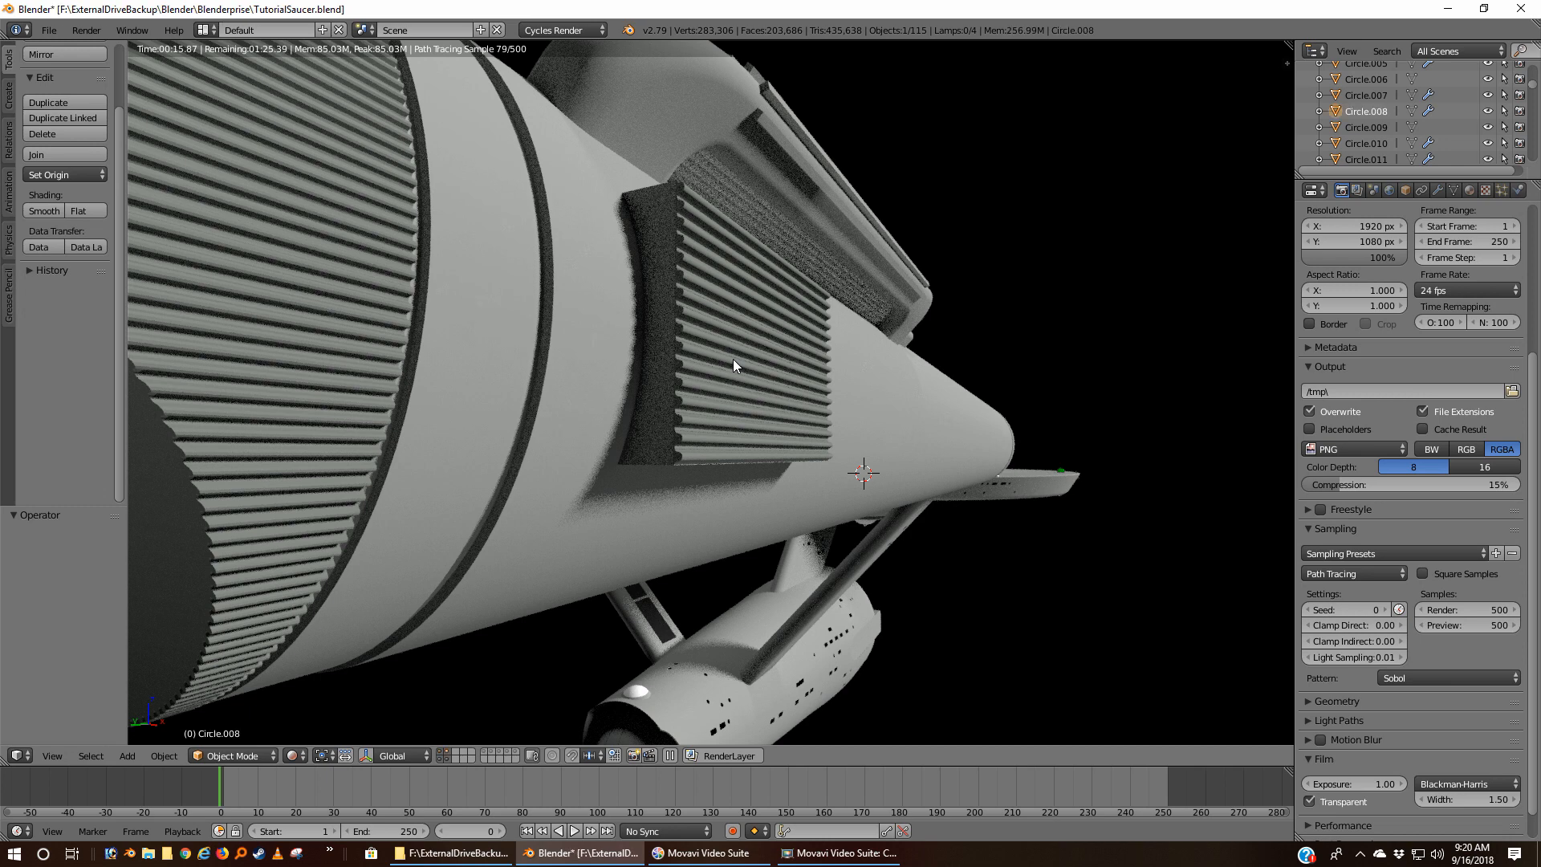
pyautogui.click(294, 755)
pyautogui.click(317, 720)
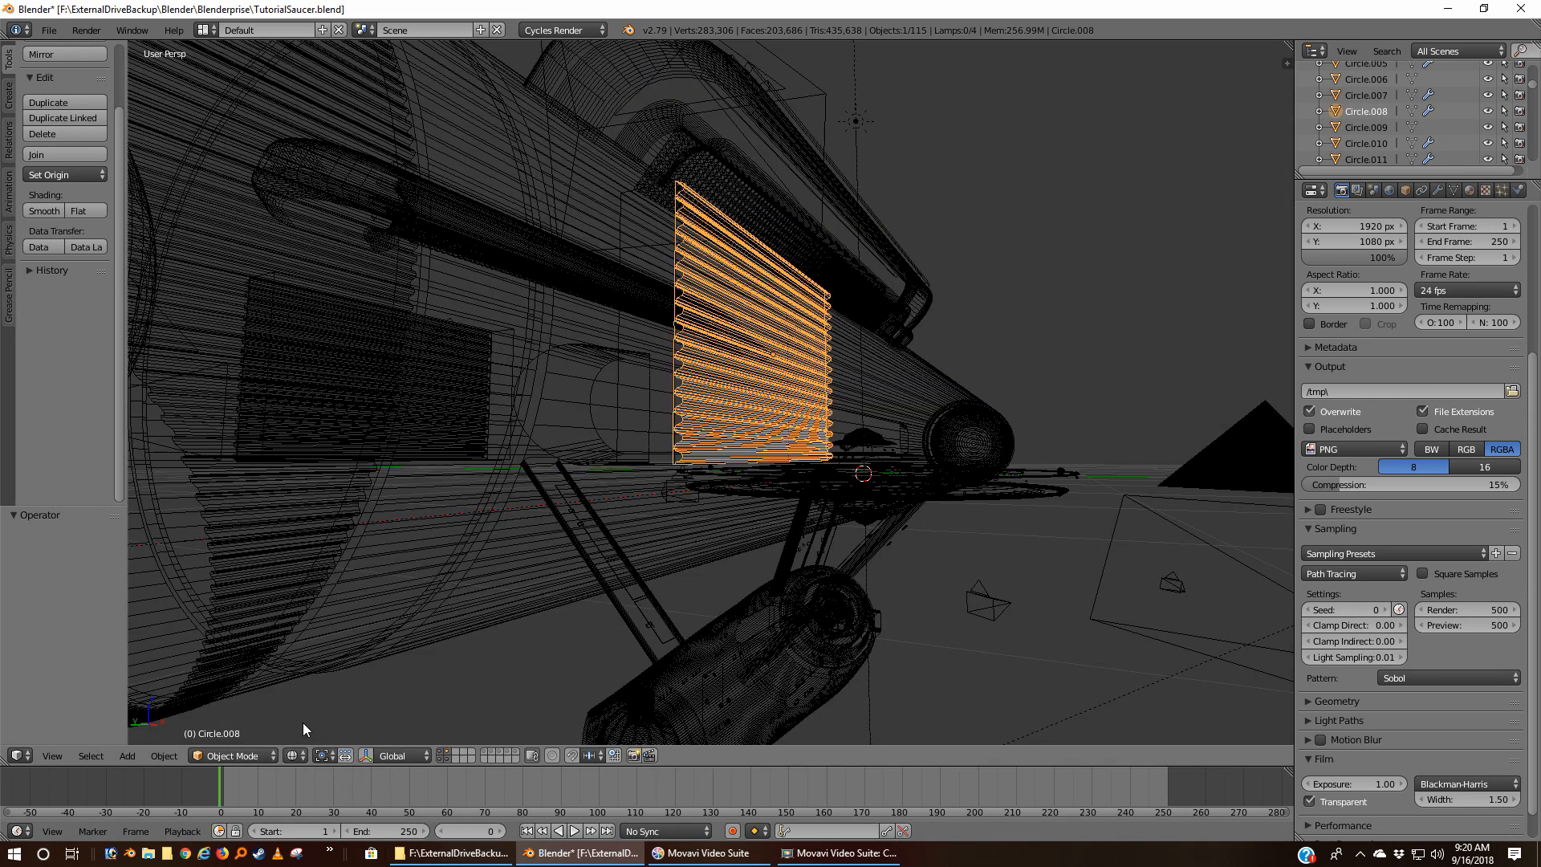
pyautogui.moveTo(816, 472); pyautogui.dragTo(788, 528, button='middle')
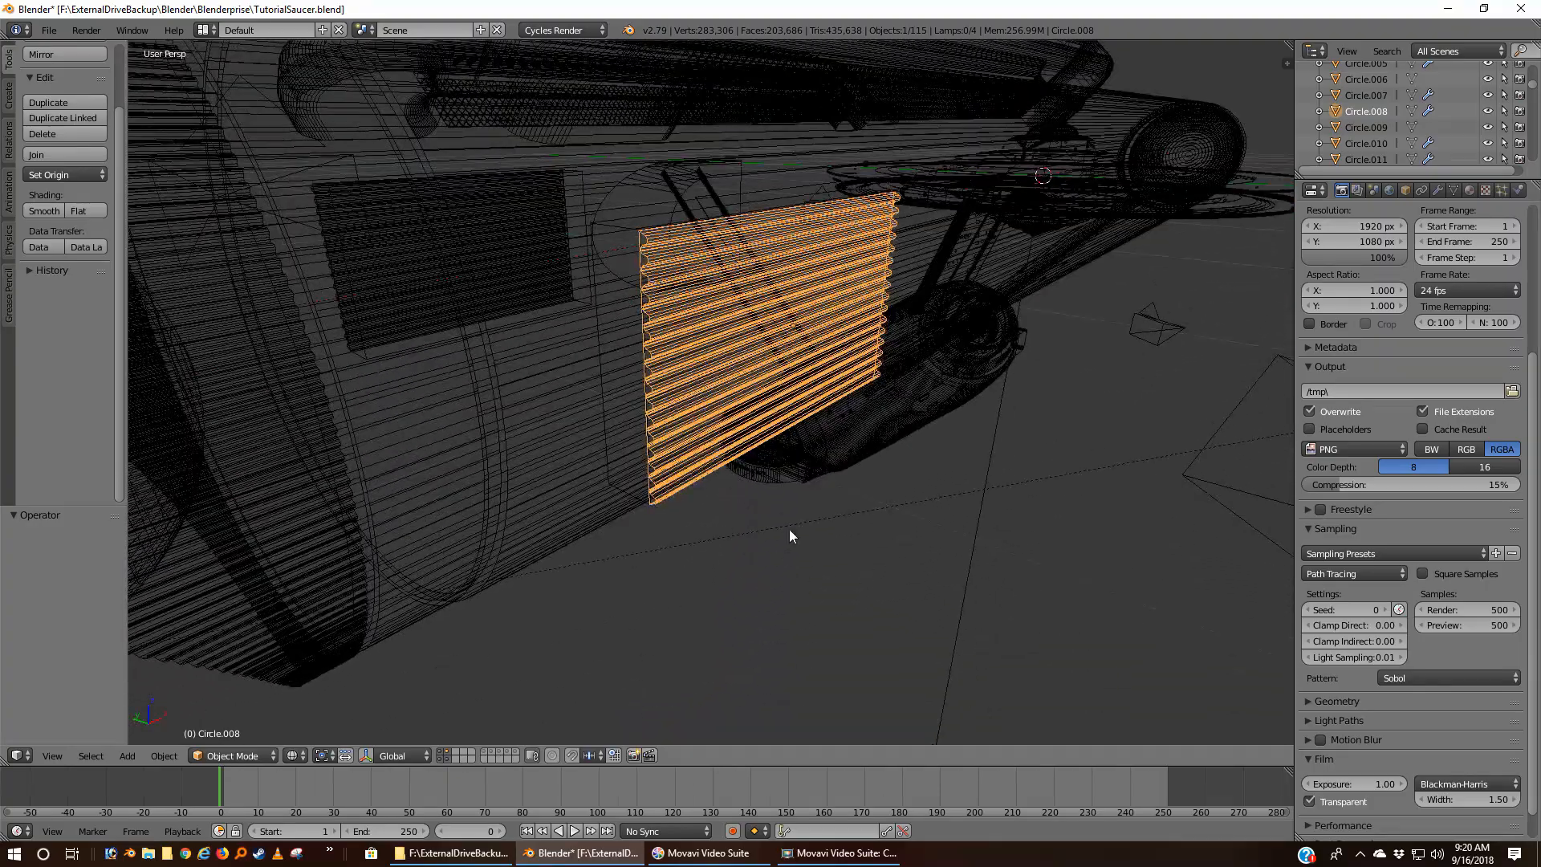
# Step: Show only the second layer and select the large curved ribbed piece of the nacelle
pyautogui.click(446, 753)
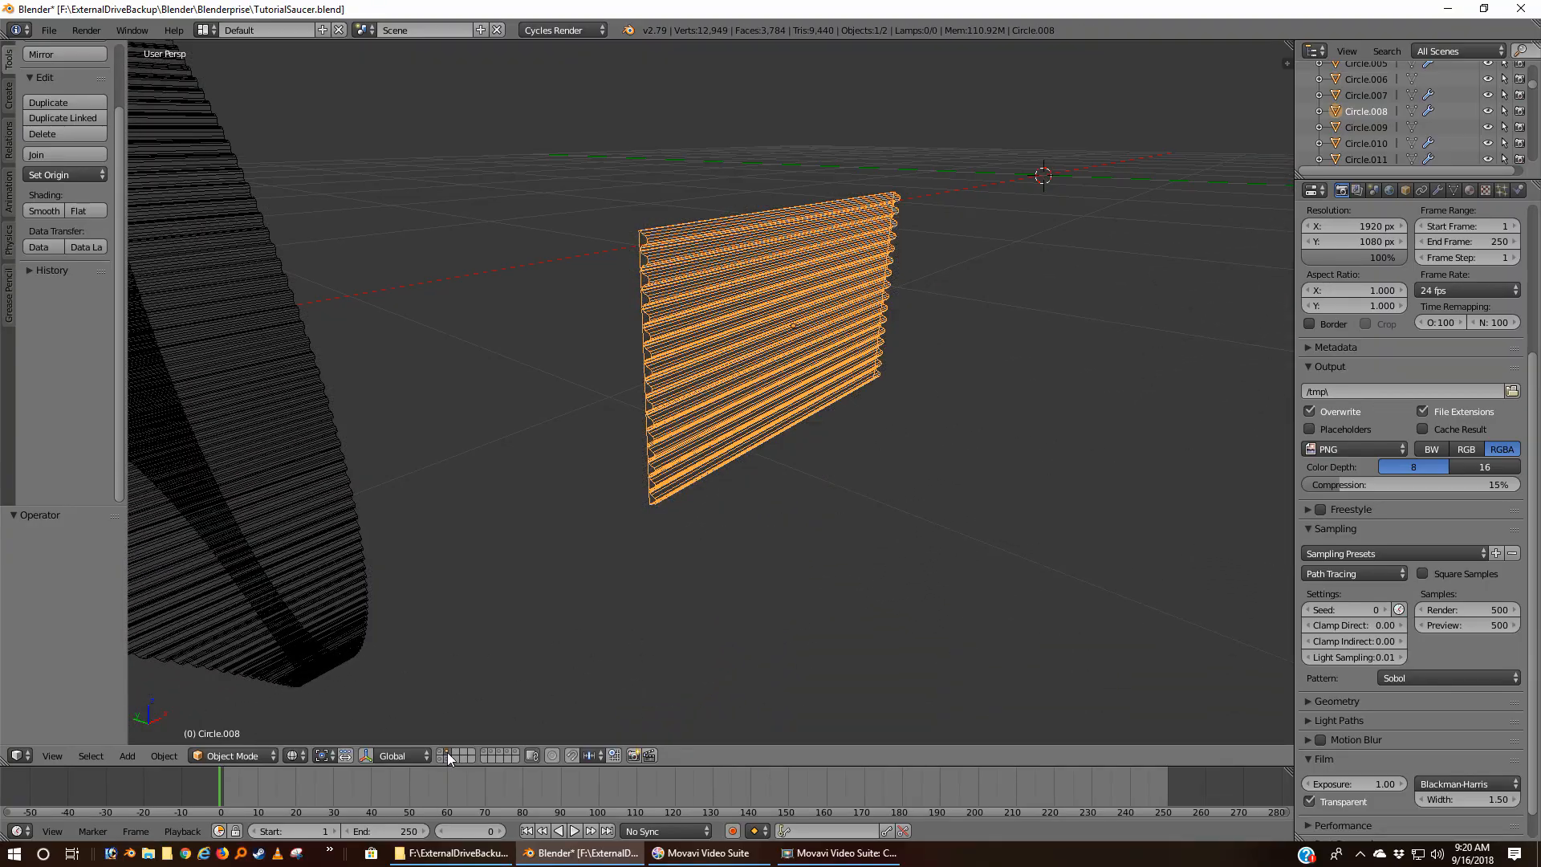
pyautogui.moveTo(527, 540); pyautogui.dragTo(491, 403, button='middle')
pyautogui.scroll(-3, 620, 456)
pyautogui.rightClick(493, 402)
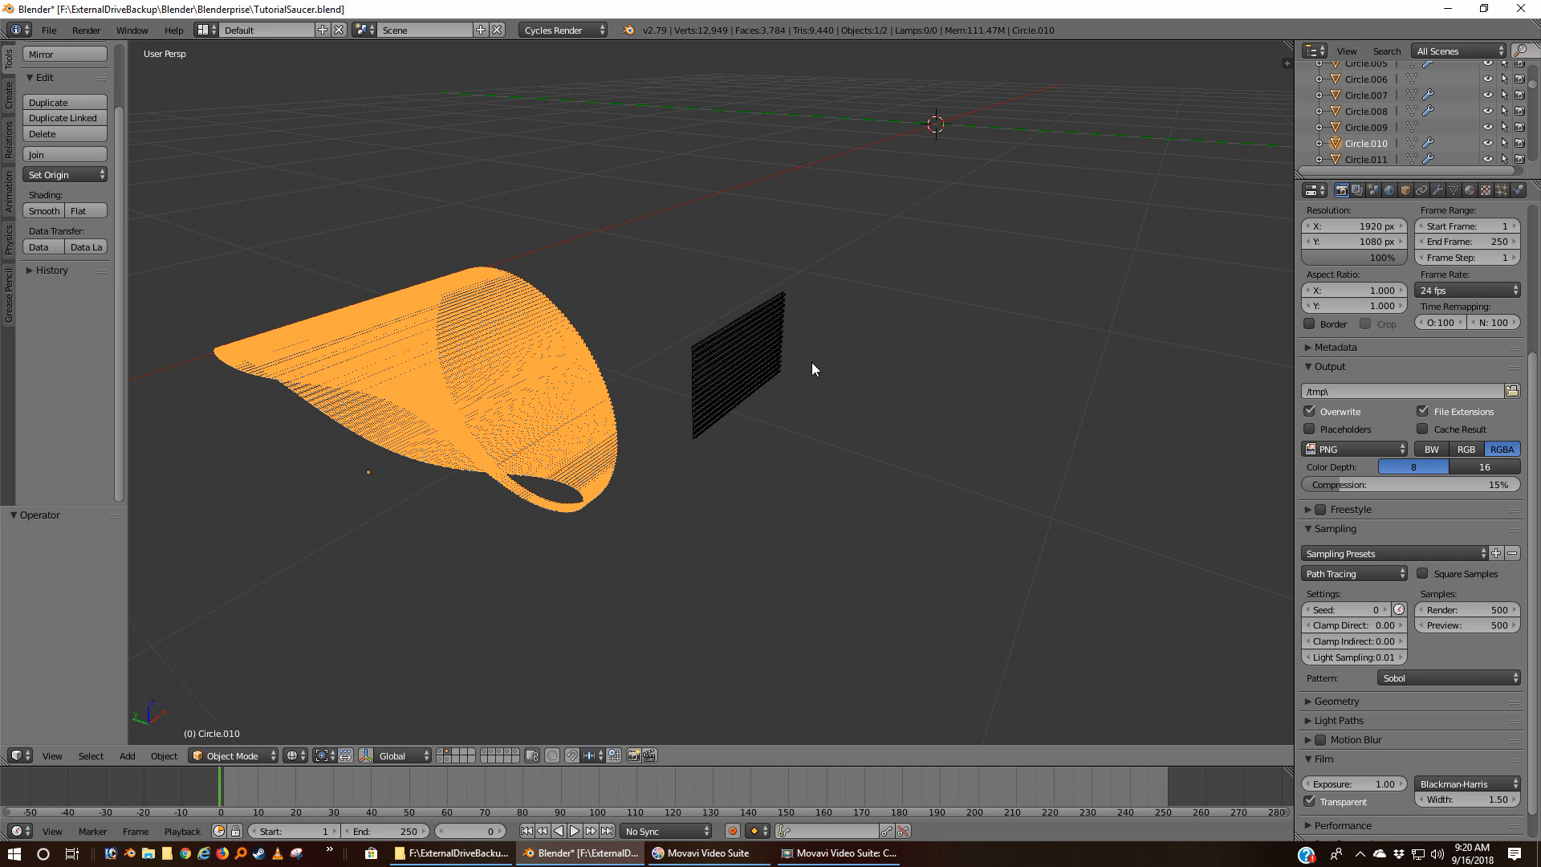
# Step: Turn on the Screencast Keys display in the 3D view
pyautogui.press('n')
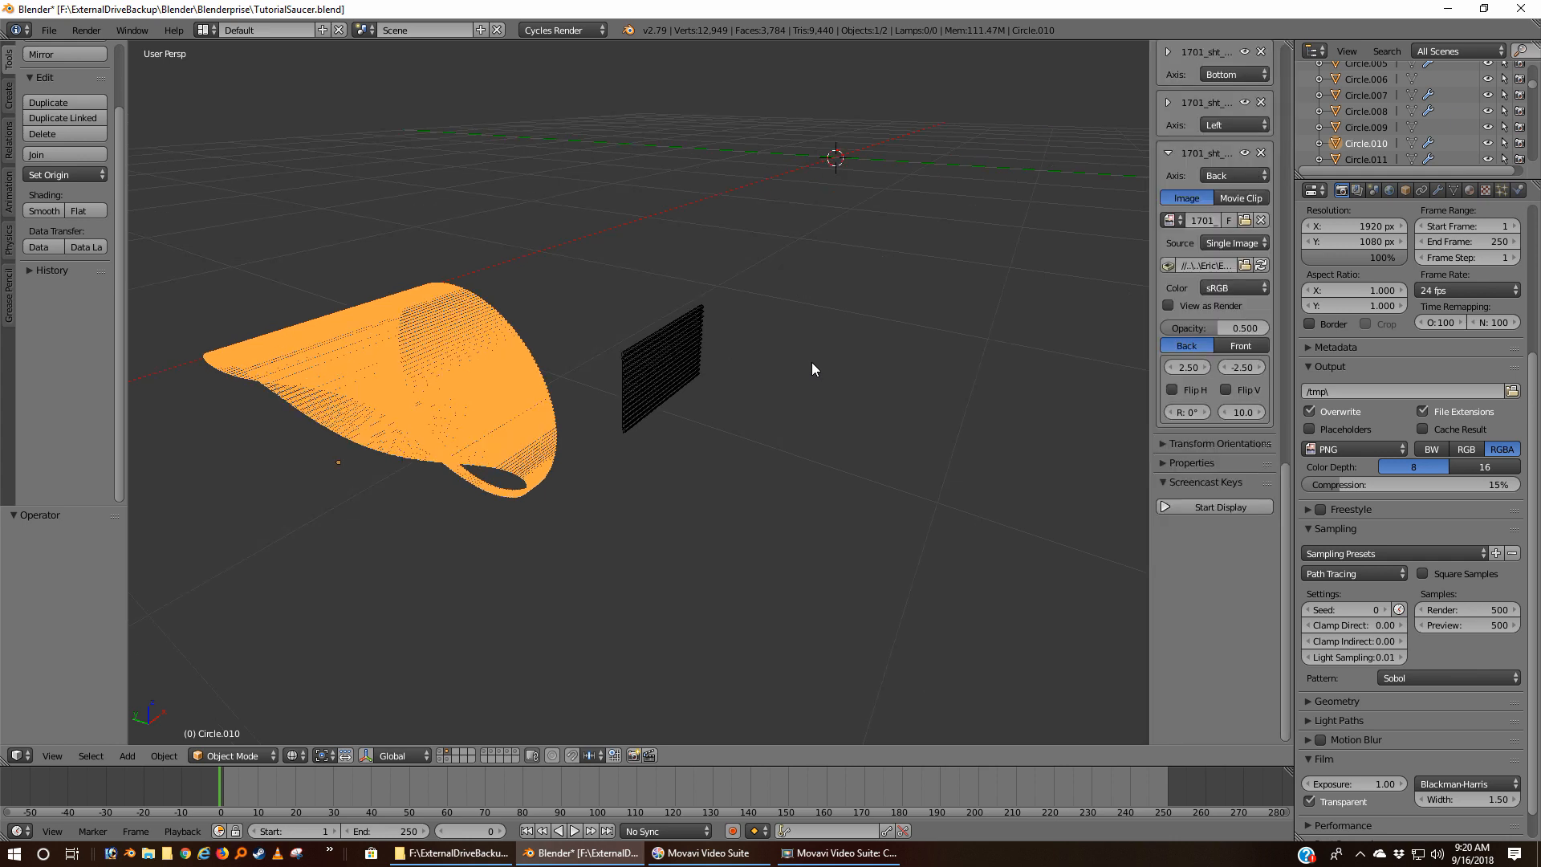
pyautogui.click(1215, 508)
pyautogui.press('n')
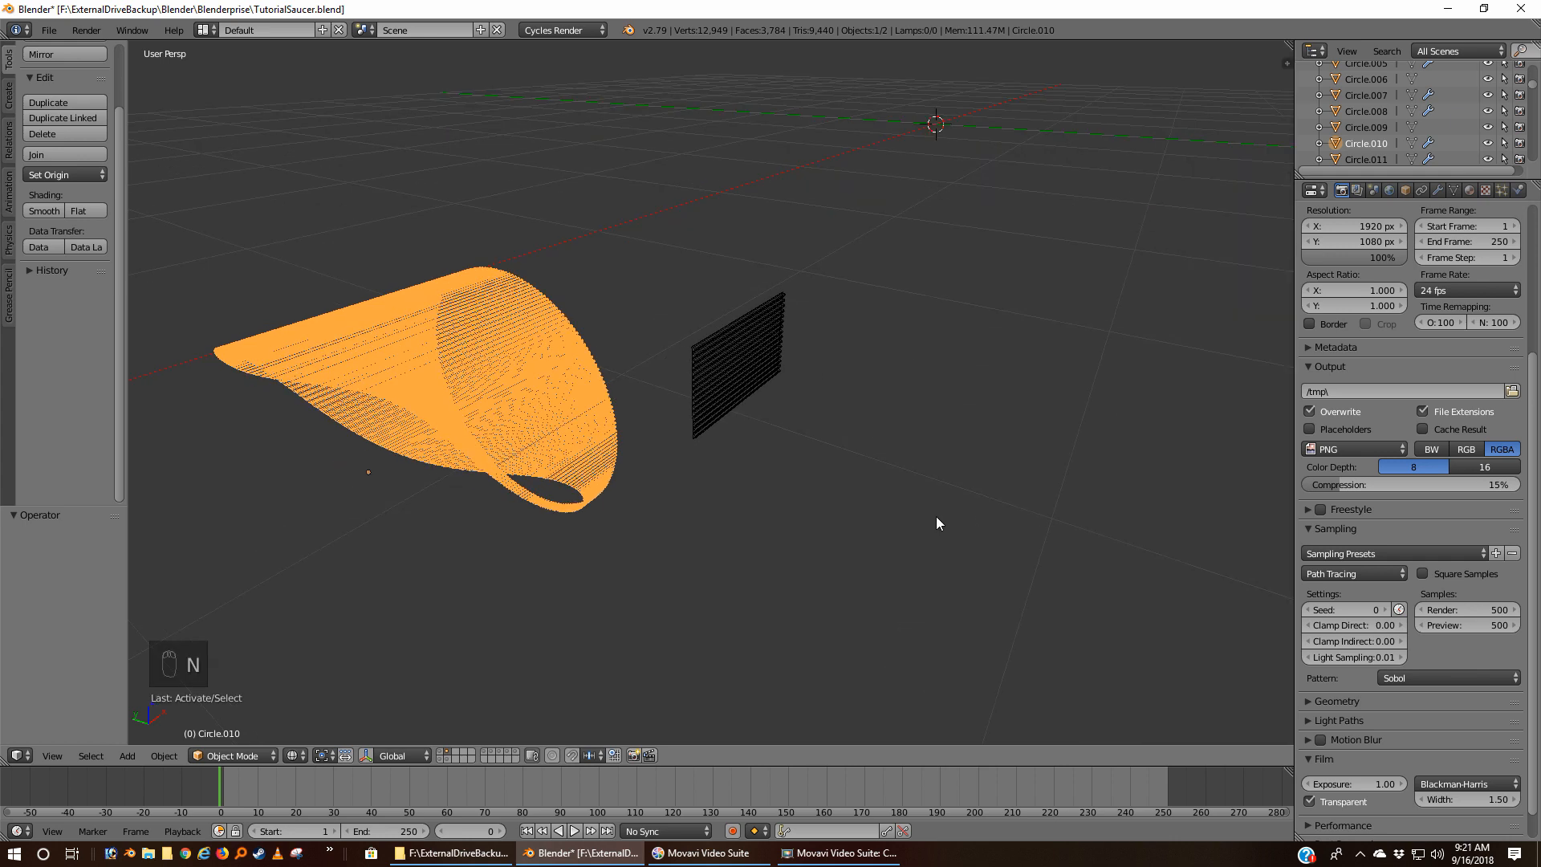
# Step: Move the curved ribbed piece to the first layer and select the flat ribbed panel remaining on the second layer
pyautogui.press('m')
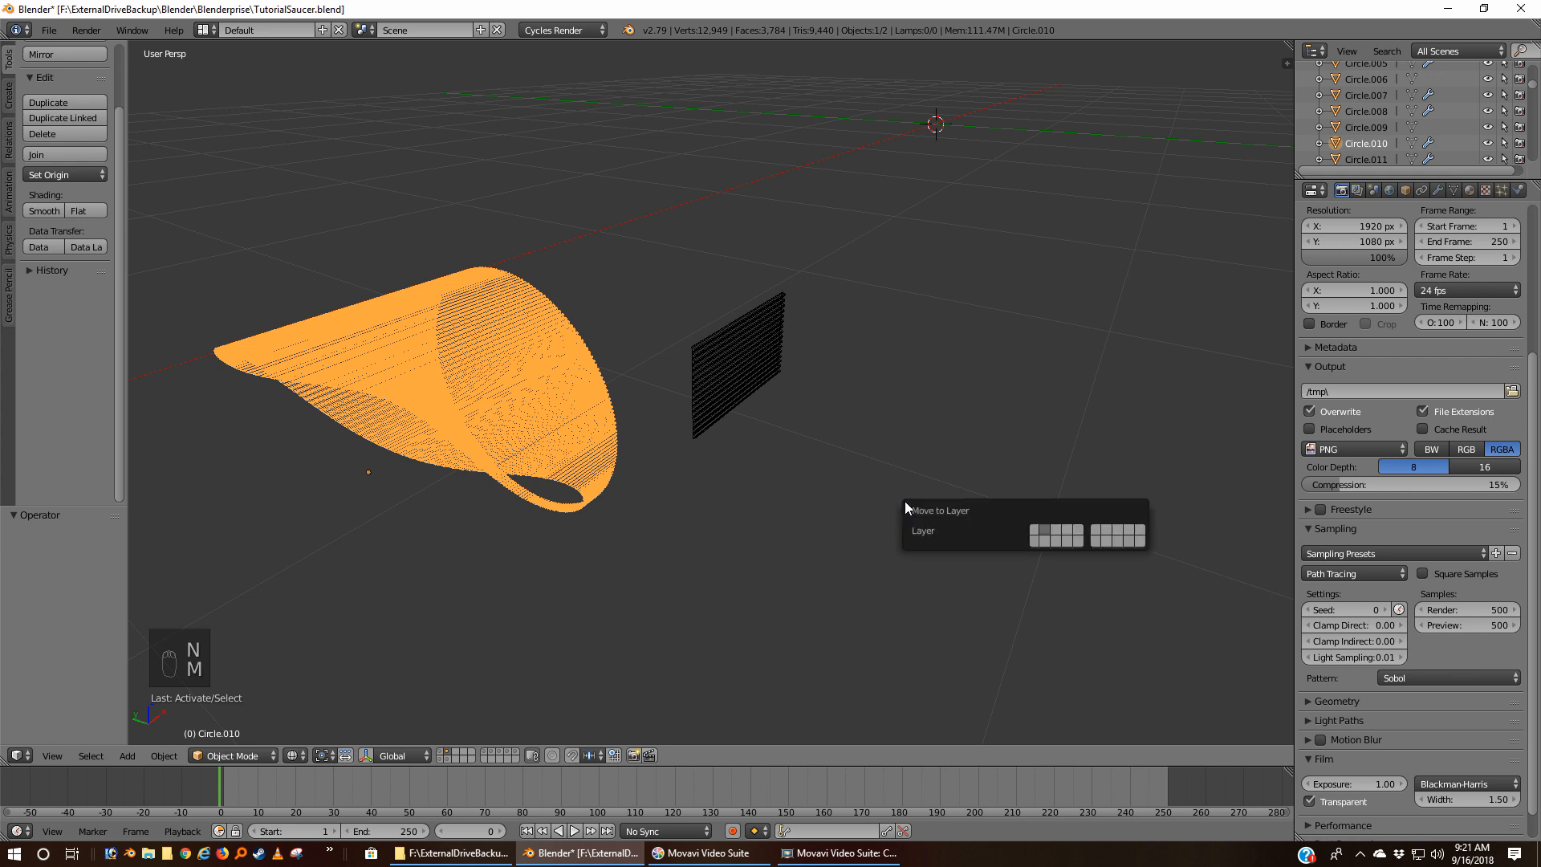
pyautogui.click(1035, 536)
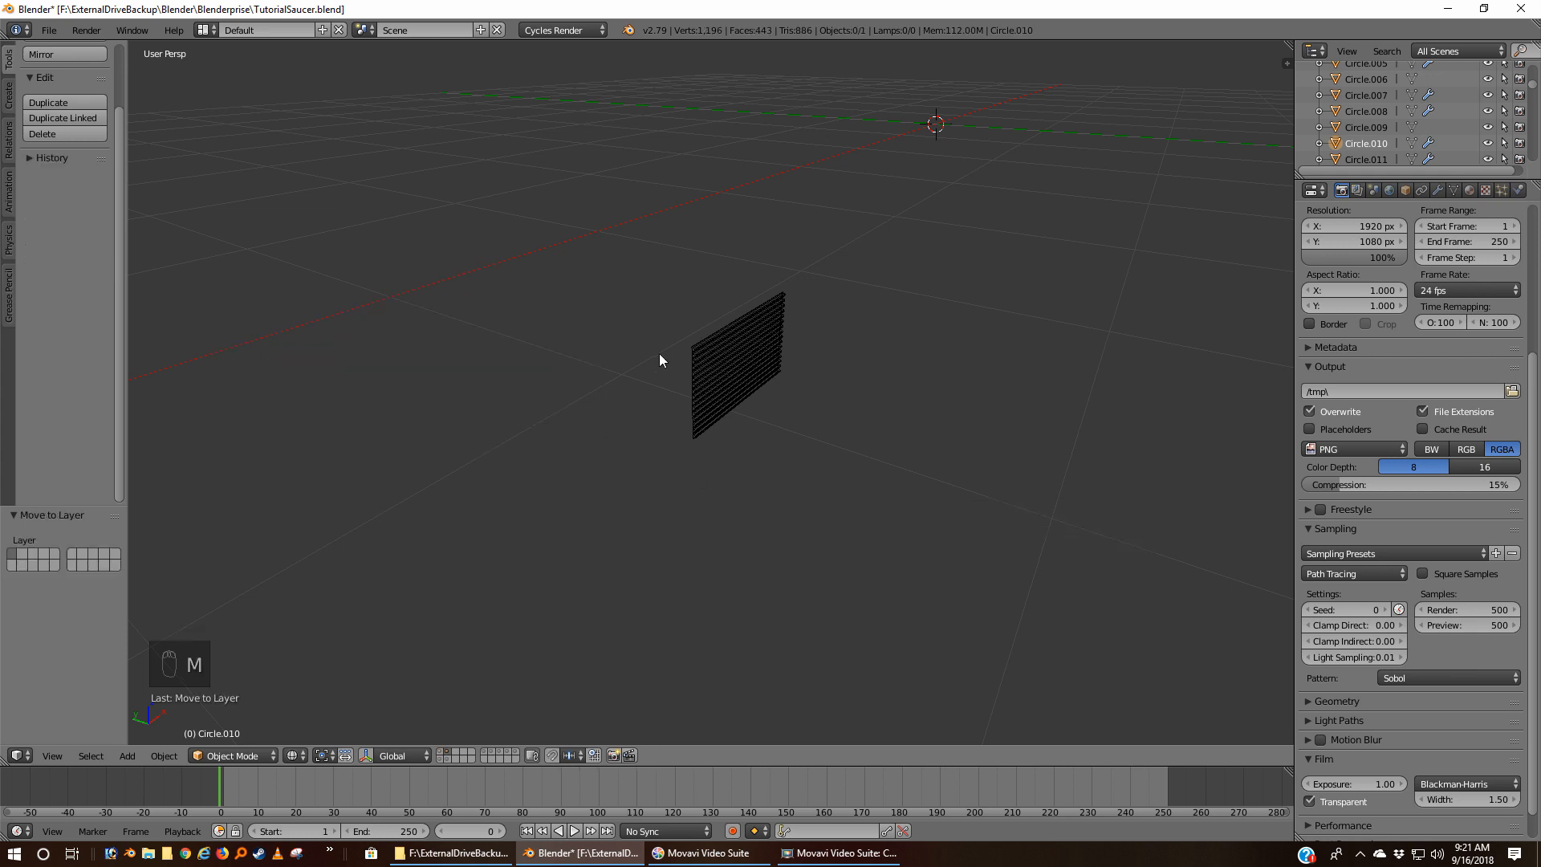
pyautogui.click(707, 345)
pyautogui.scroll(-6, 821, 379)
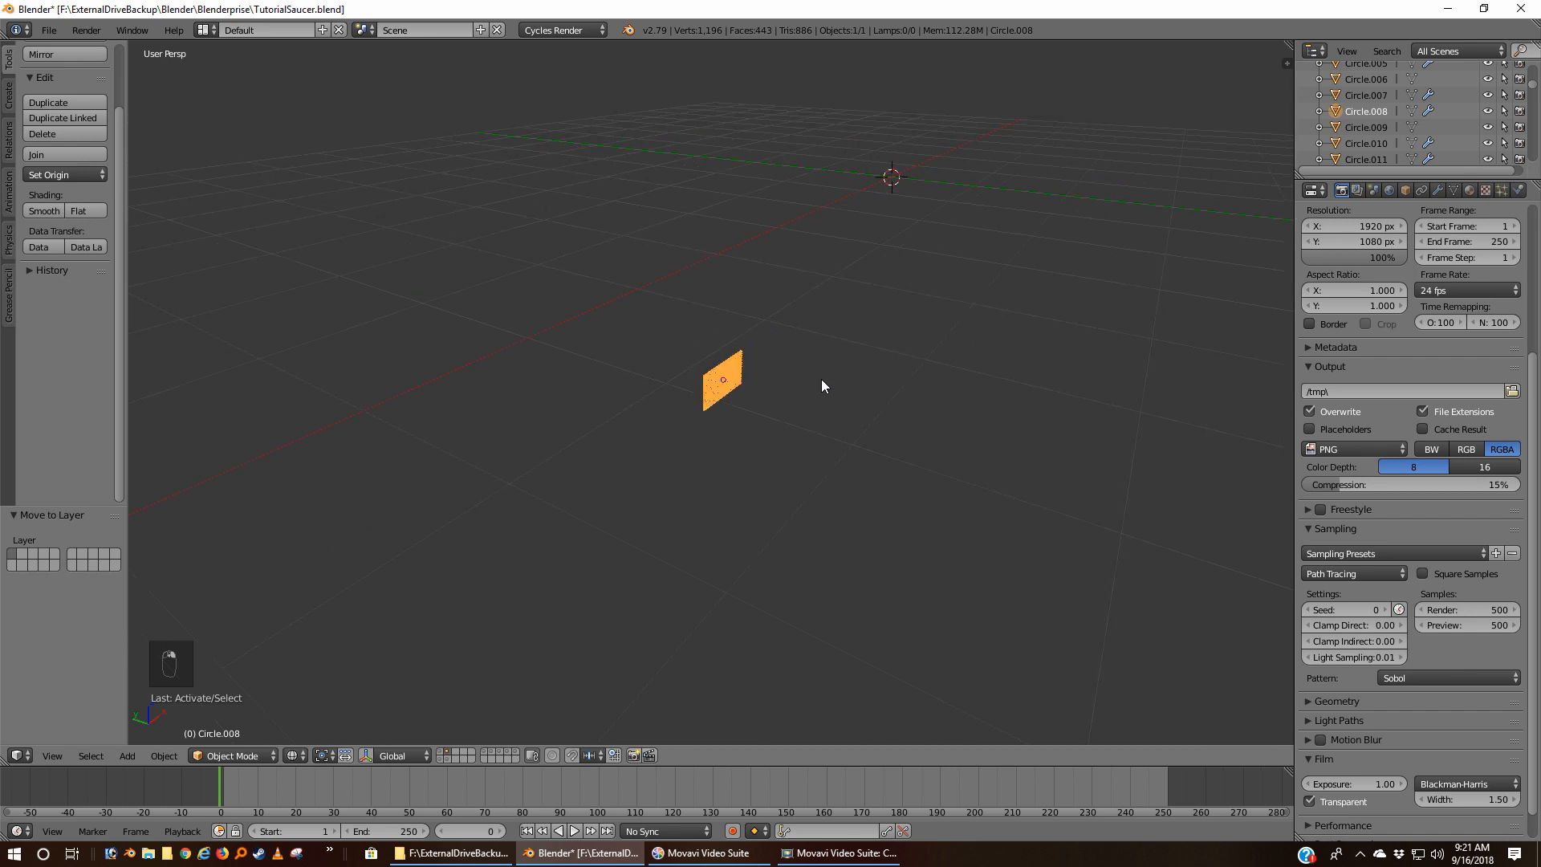
pyautogui.scroll(5, 821, 379)
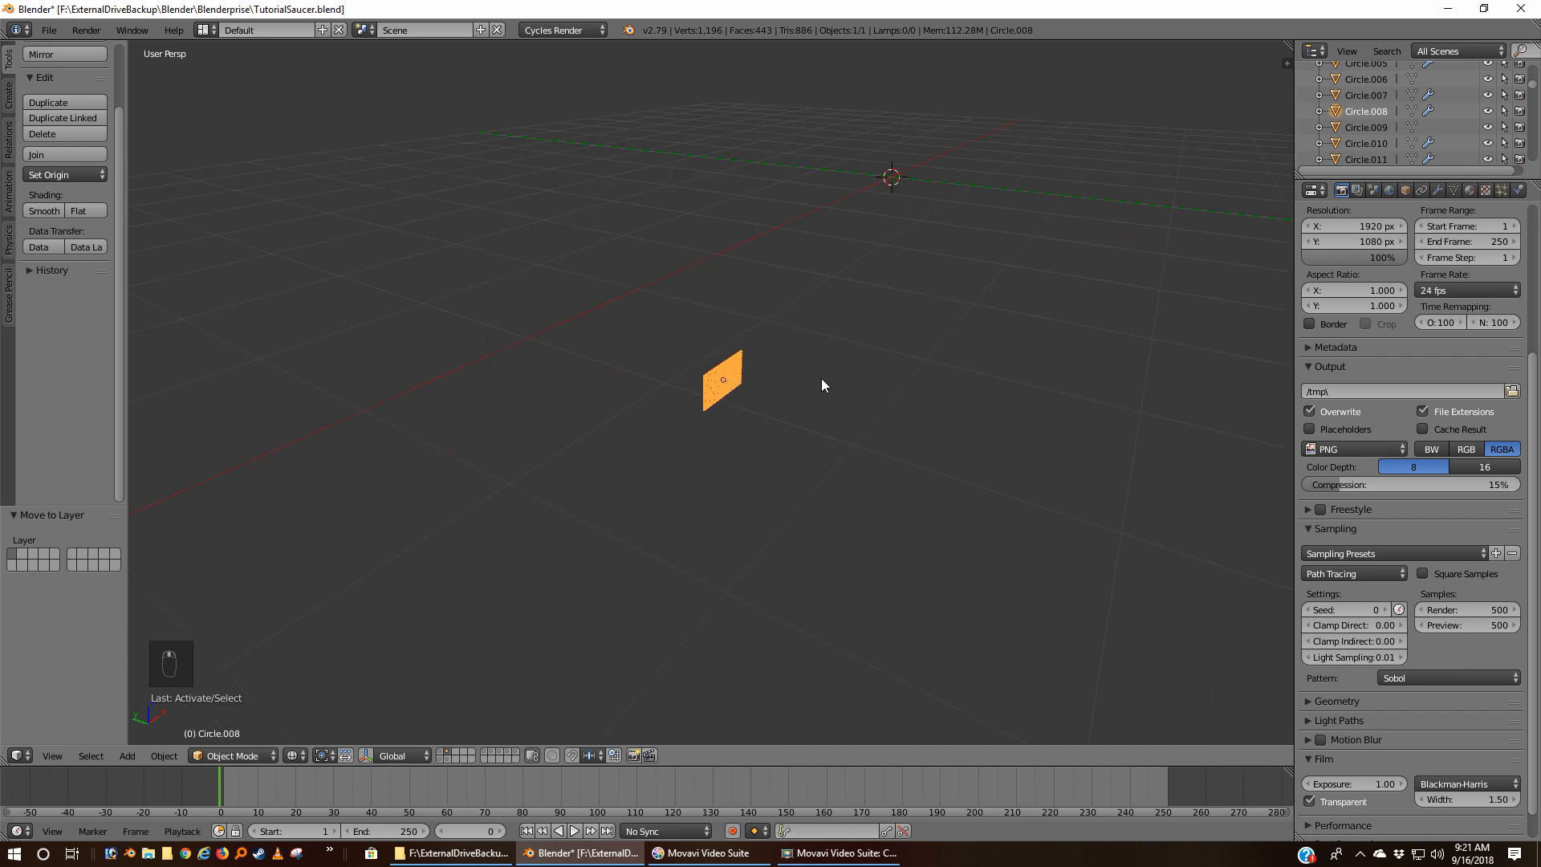
# Step: Show only the empty third layer in front orthographic view and snap the 3D cursor to the center
pyautogui.click(455, 752)
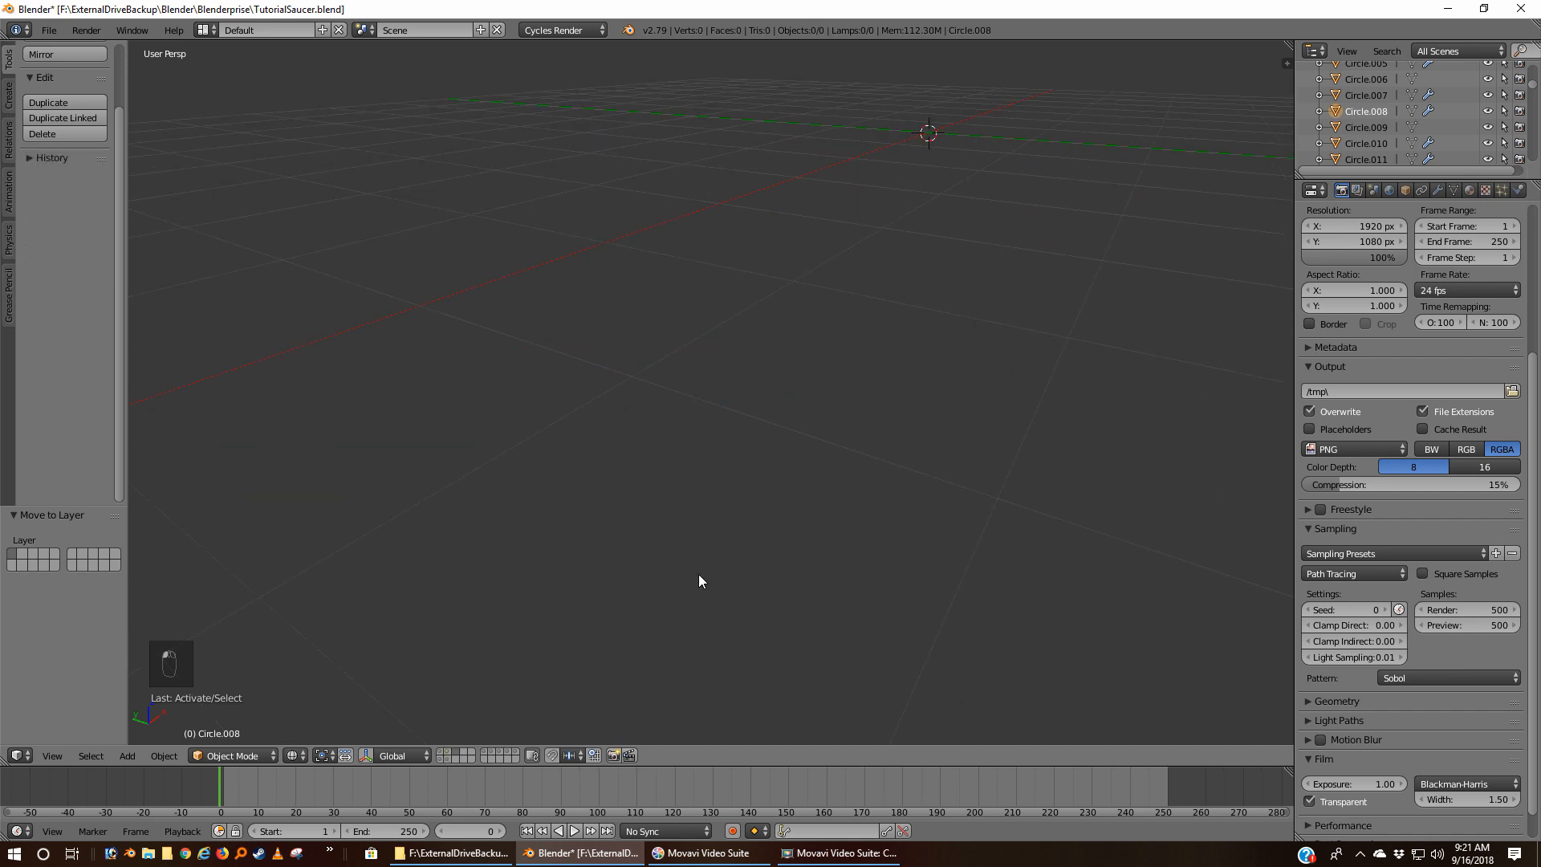
pyautogui.press('KP_1')
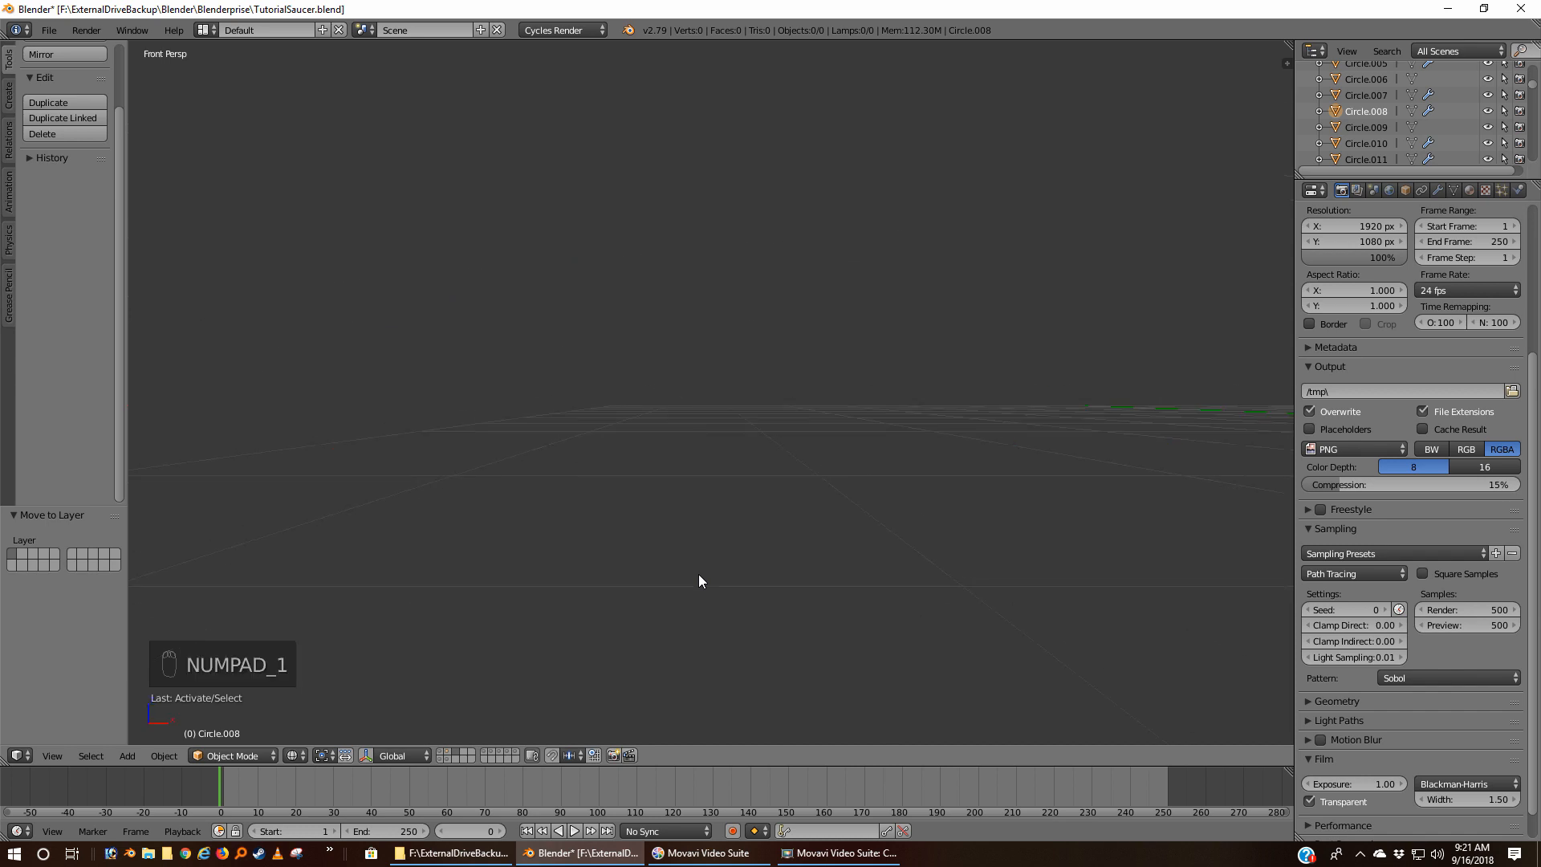
pyautogui.press('KP_5')
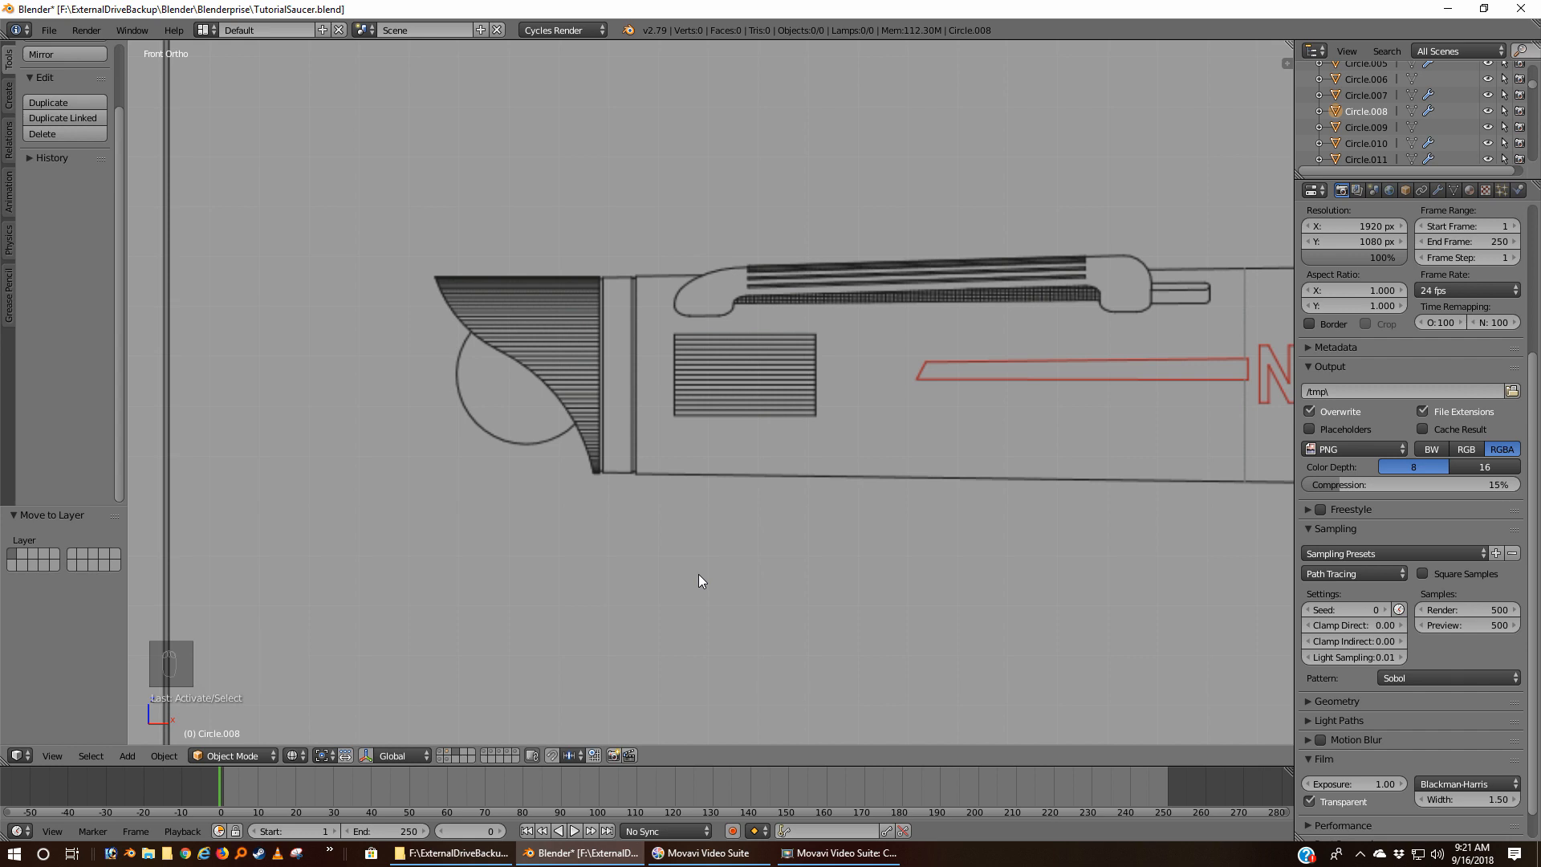
pyautogui.press('KP_1')
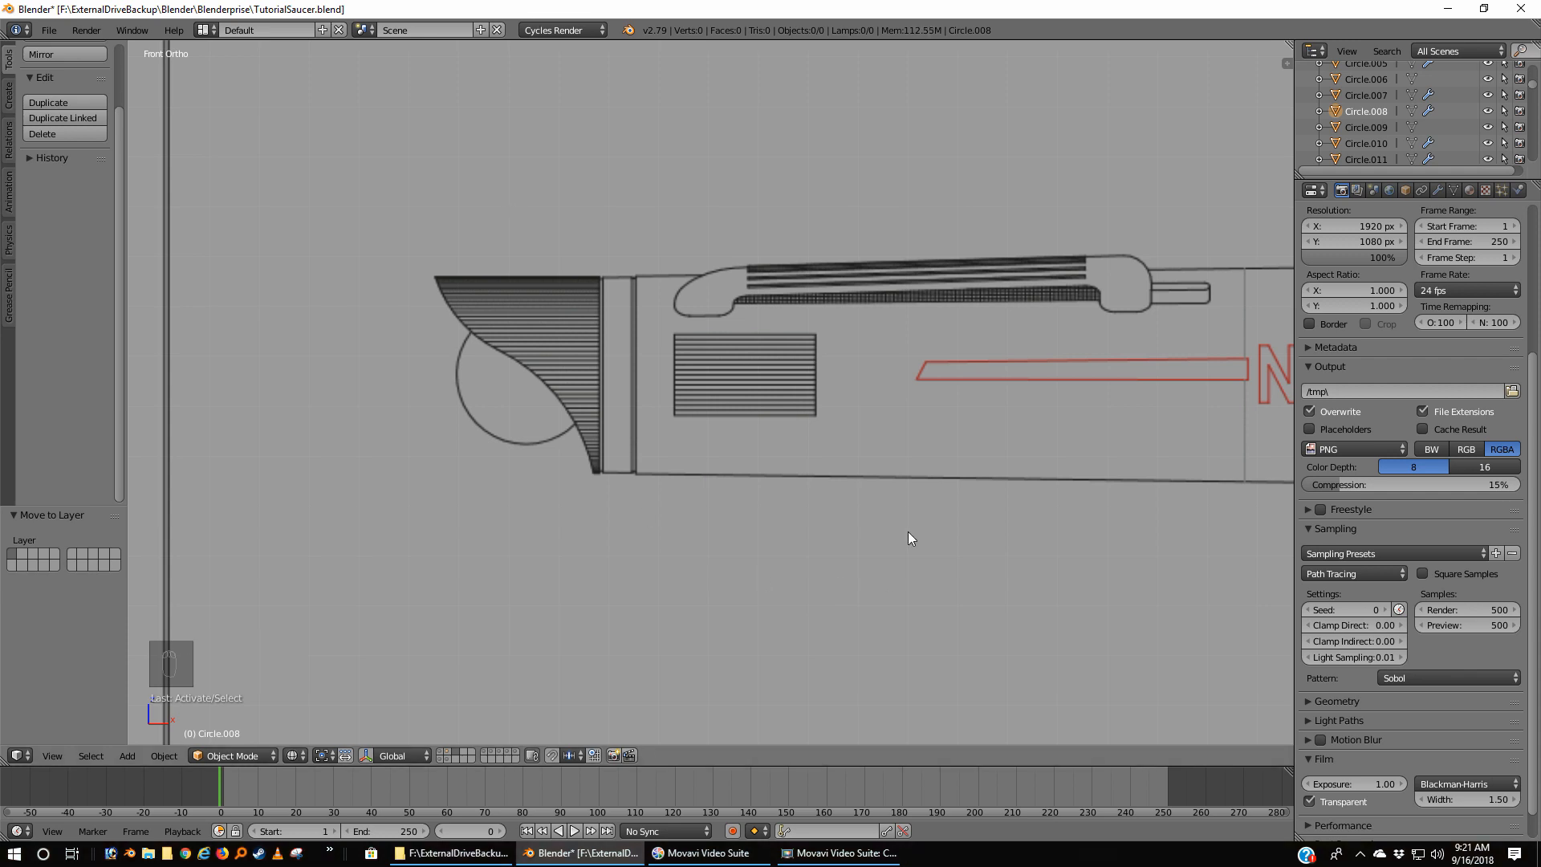
pyautogui.hotkey('shift', 's')
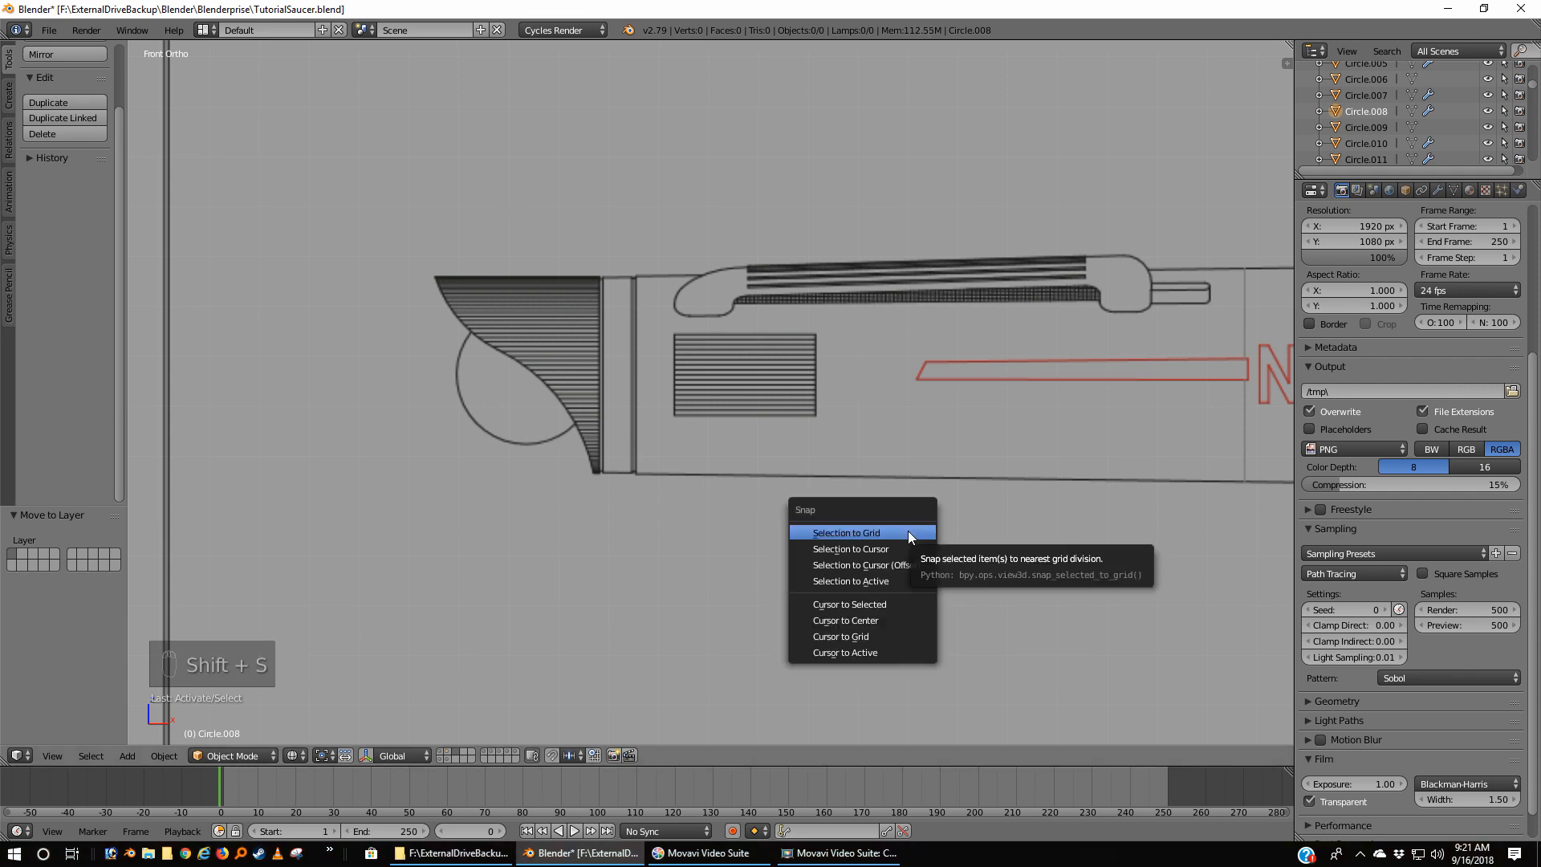
pyautogui.click(852, 619)
# Step: Add a cube and move it about -6.23 in X and 0.26 in Z onto the blueprint's nacelle grille
pyautogui.scroll(-8, 885, 530)
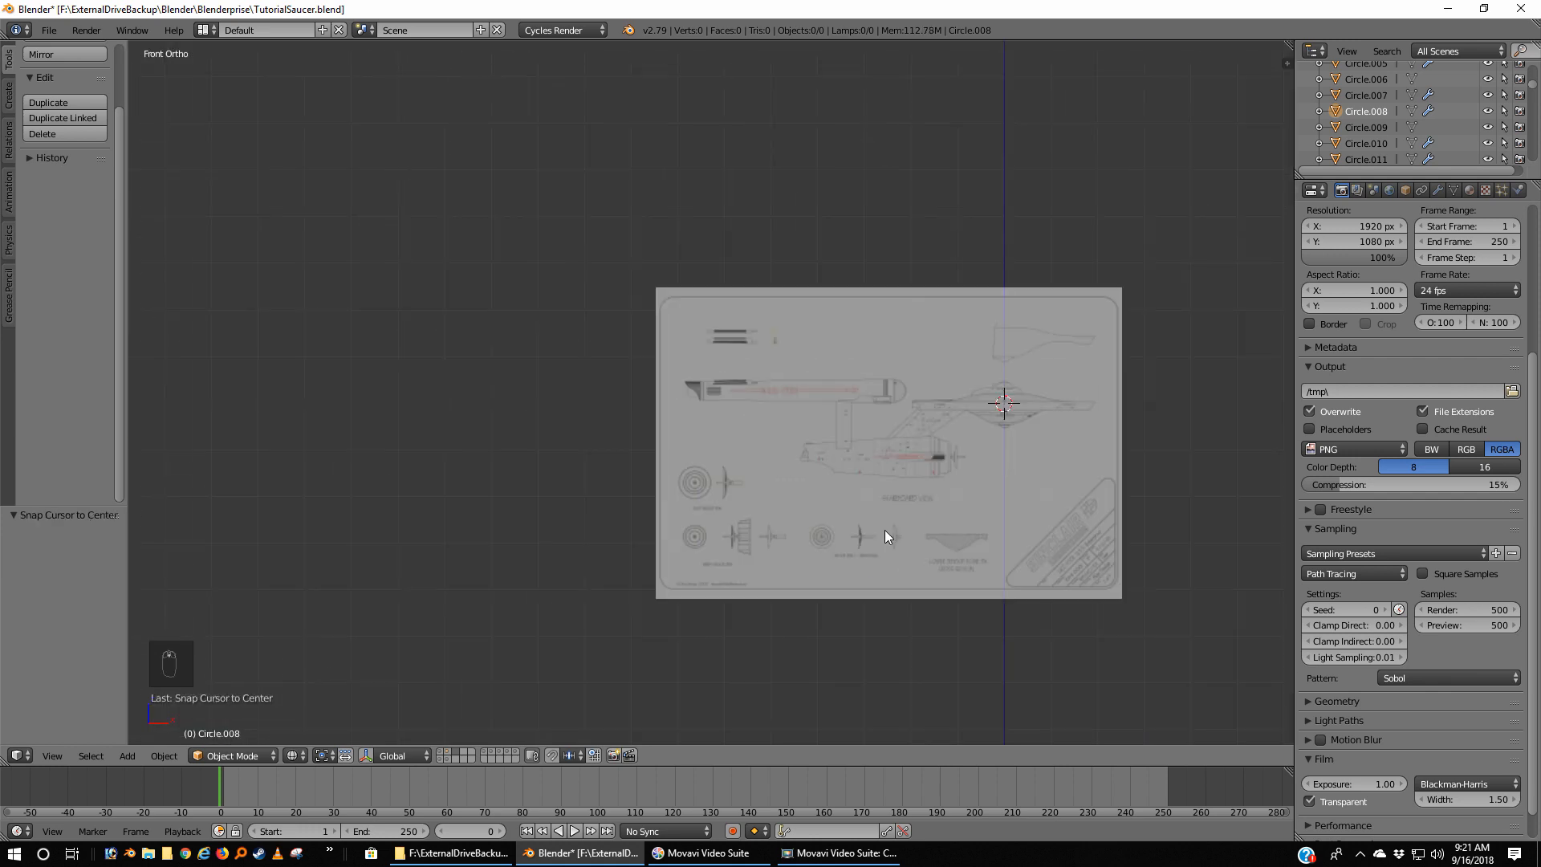
pyautogui.scroll(2, 891, 530)
pyautogui.keyDown('shift'); pyautogui.moveTo(1056, 512); pyautogui.dragTo(862, 490, button='middle'); pyautogui.keyUp('shift')
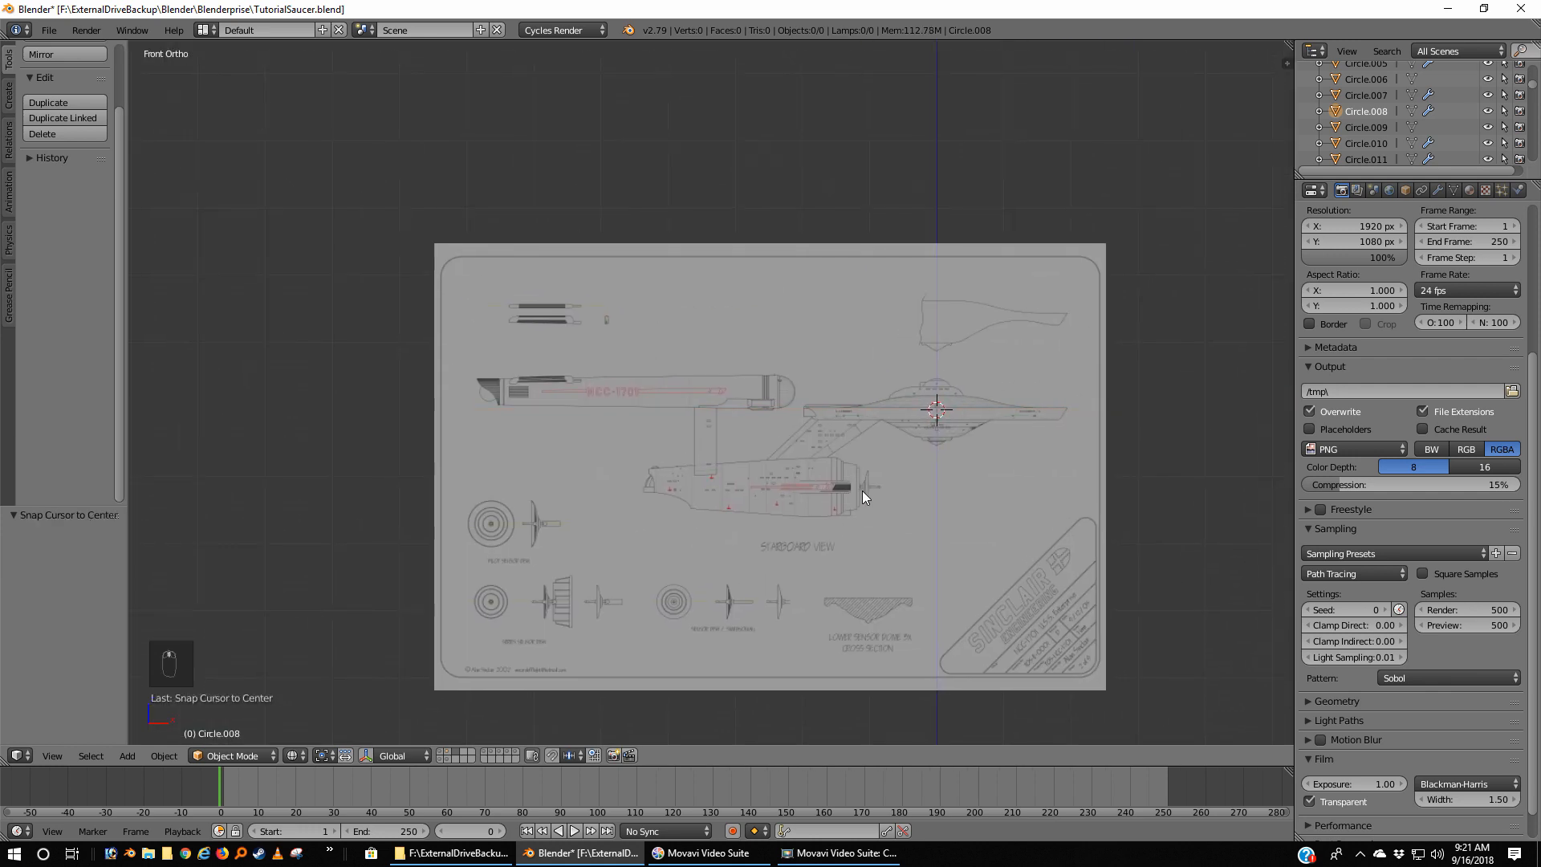
pyautogui.scroll(2, 862, 490)
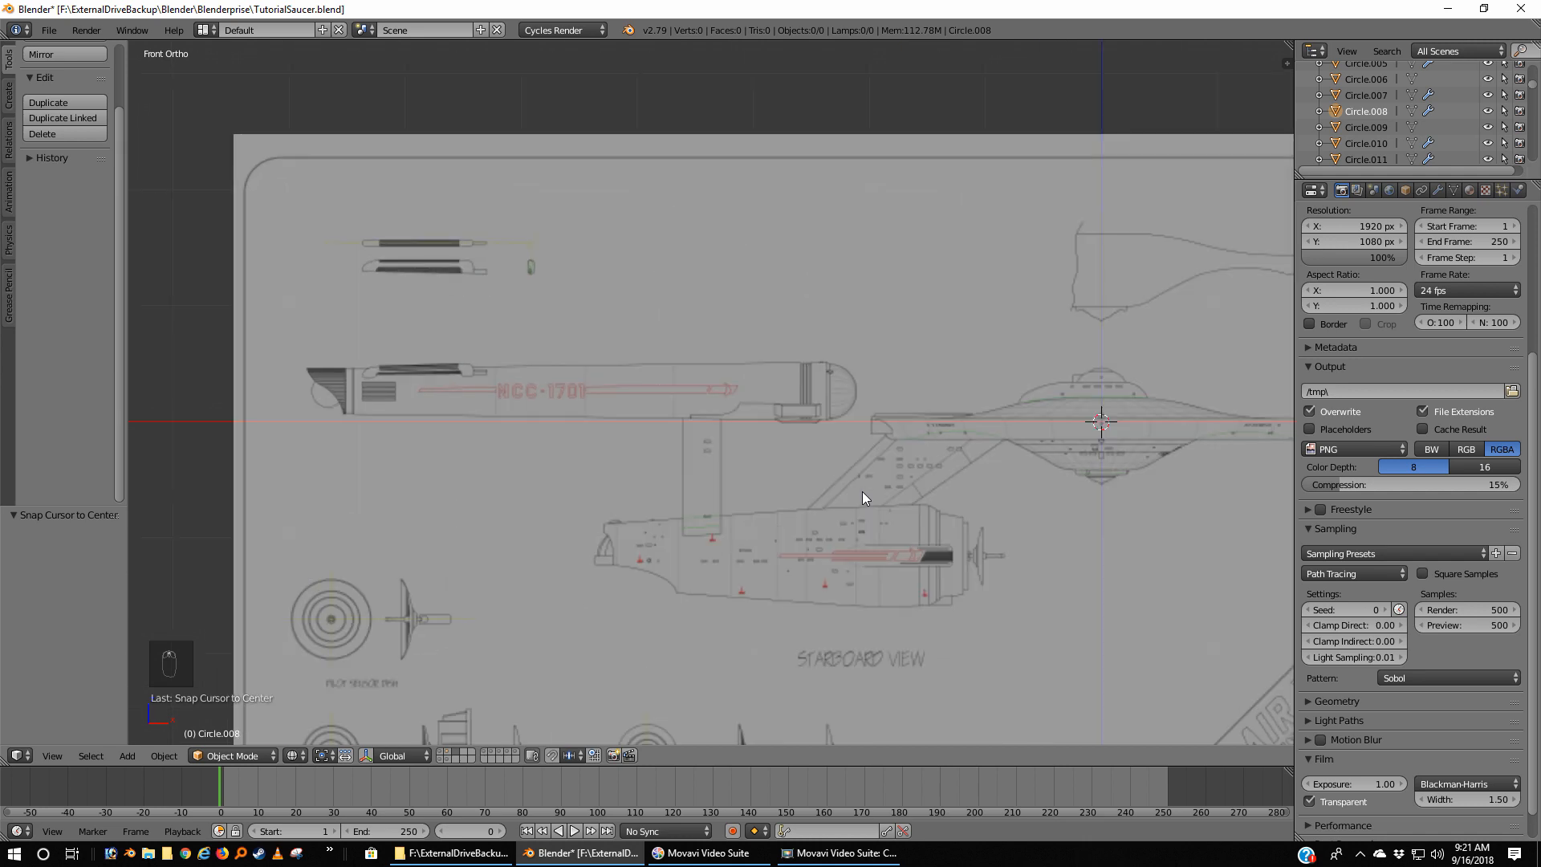
pyautogui.hotkey('shift', 'a')
pyautogui.moveTo(862, 492)
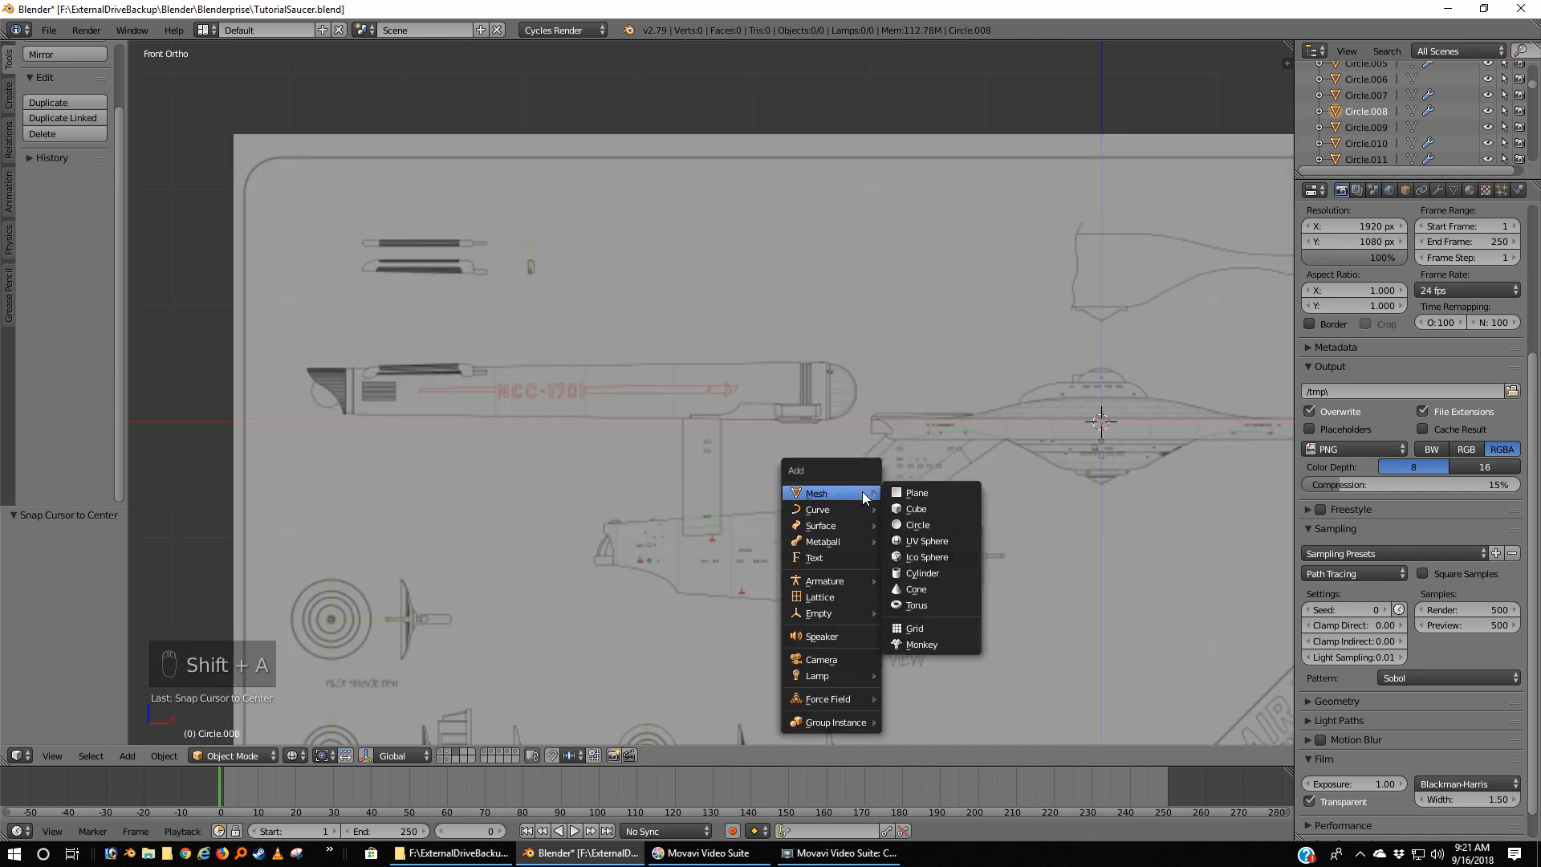
pyautogui.click(917, 511)
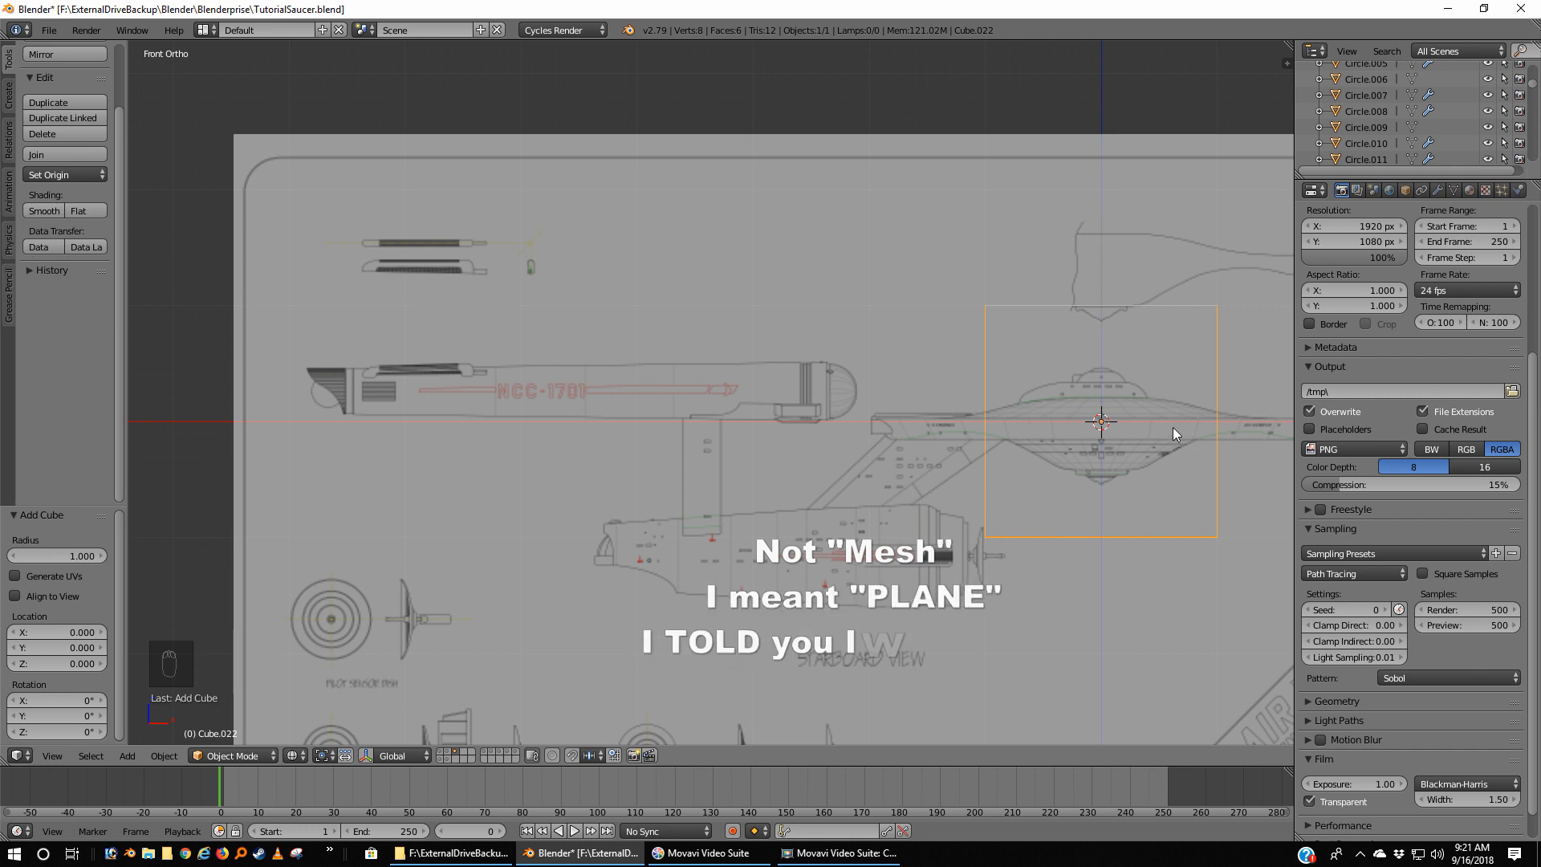
pyautogui.press('g')
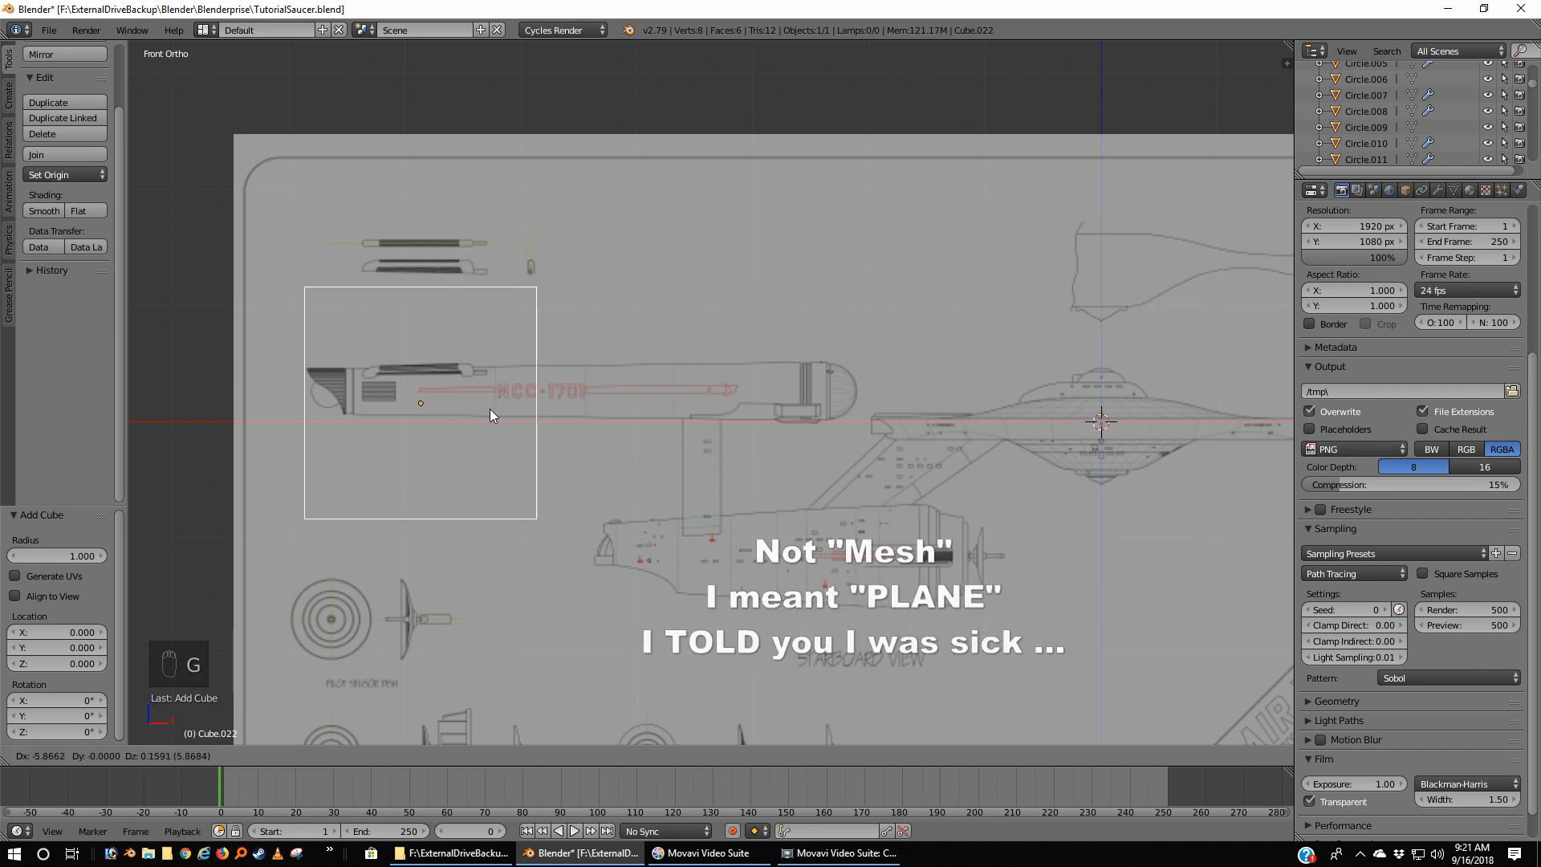
pyautogui.click(450, 396)
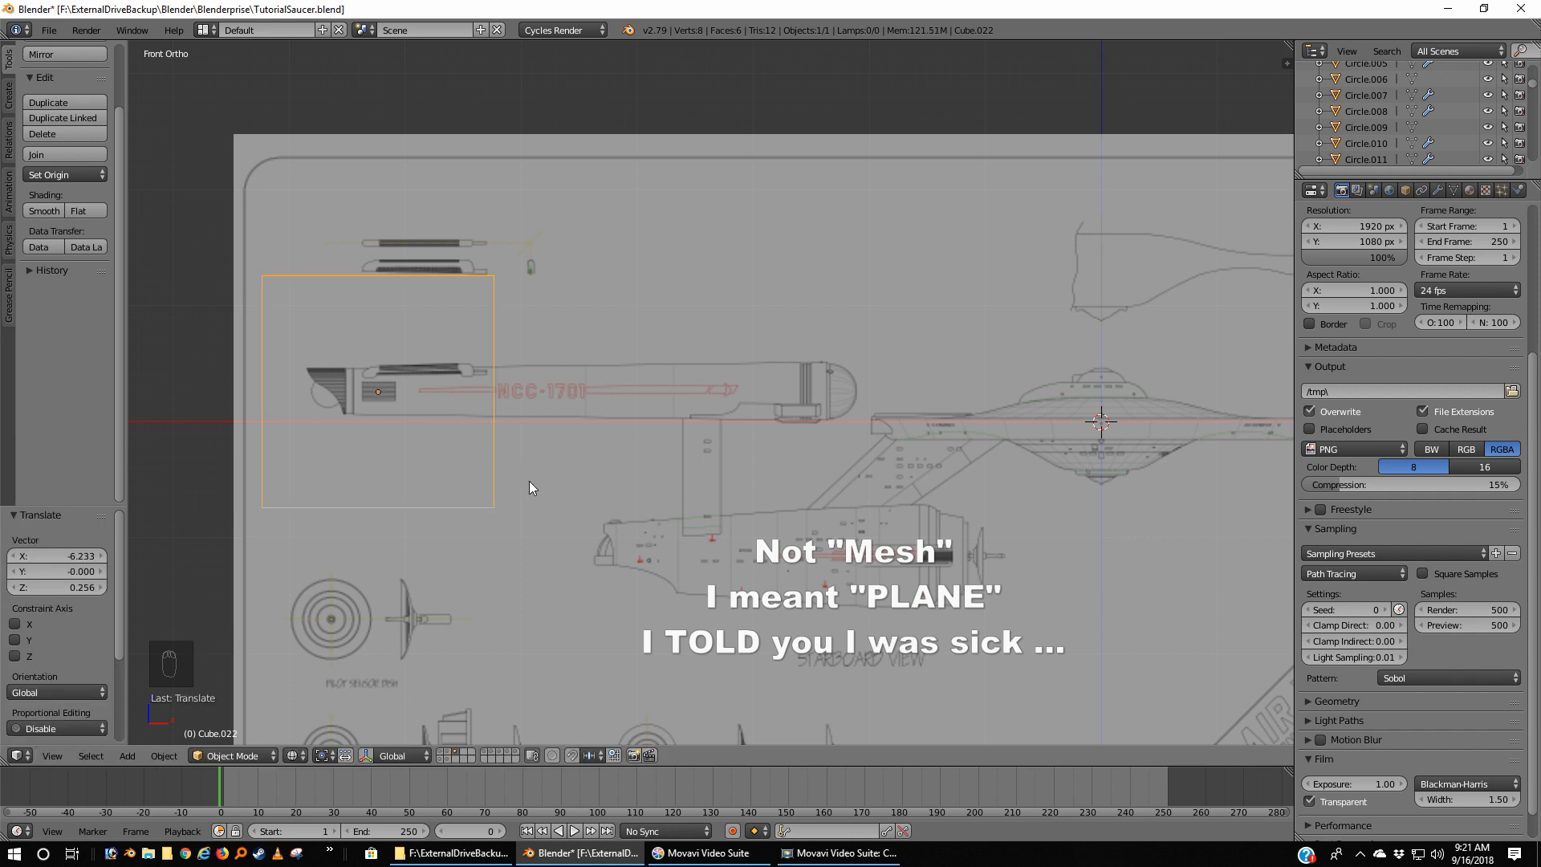
# Step: Scale the cube down by about 0.154, center it on the blueprint grille, and rescale it by about 0.932 to match the grille's width
pyautogui.press('s')
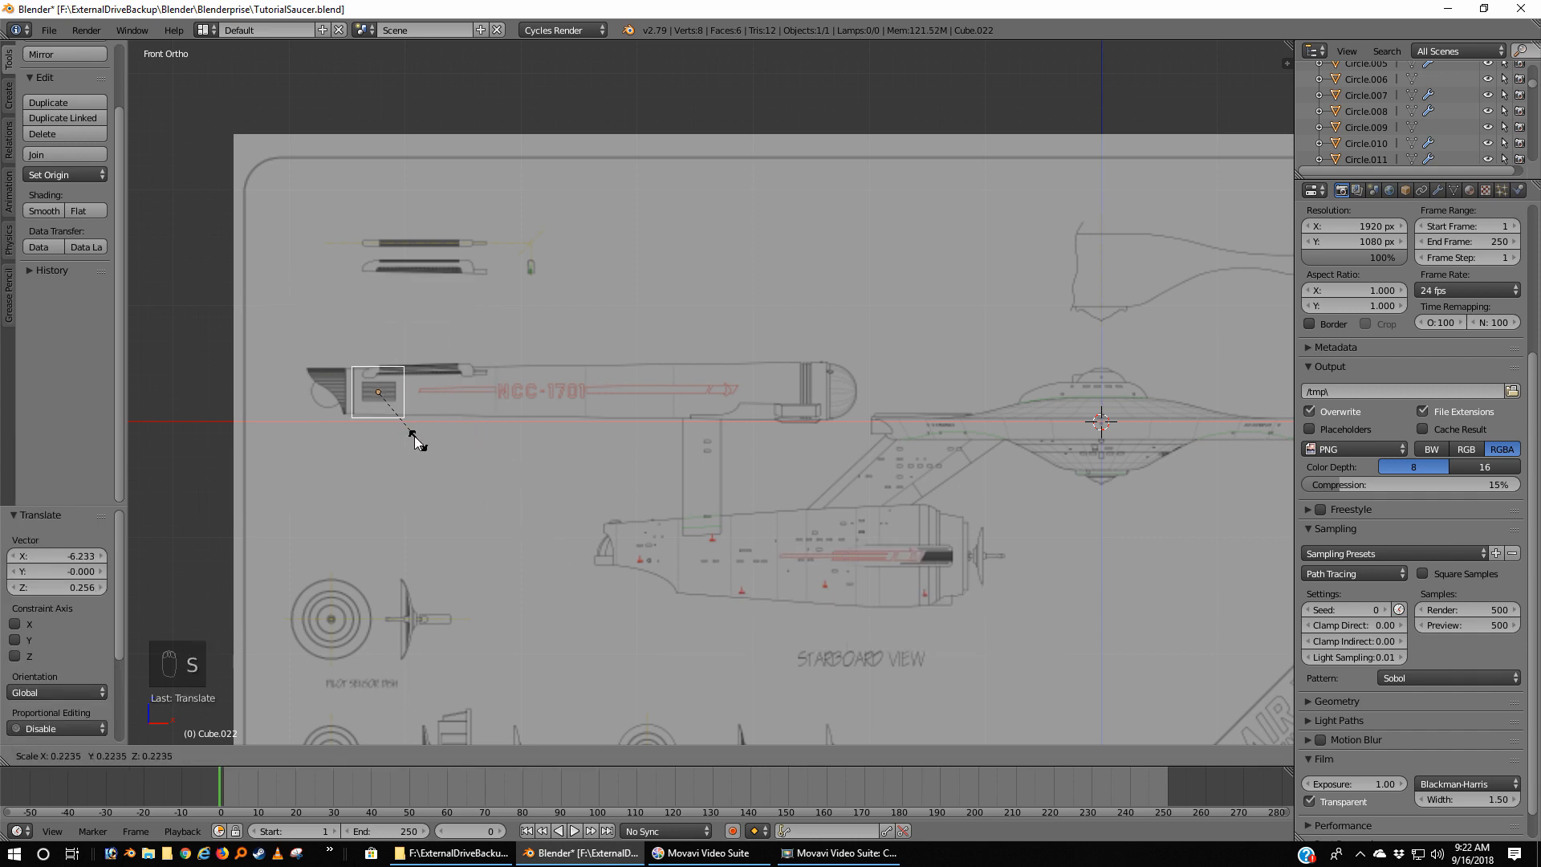
pyautogui.click(411, 422)
pyautogui.scroll(5, 332, 455)
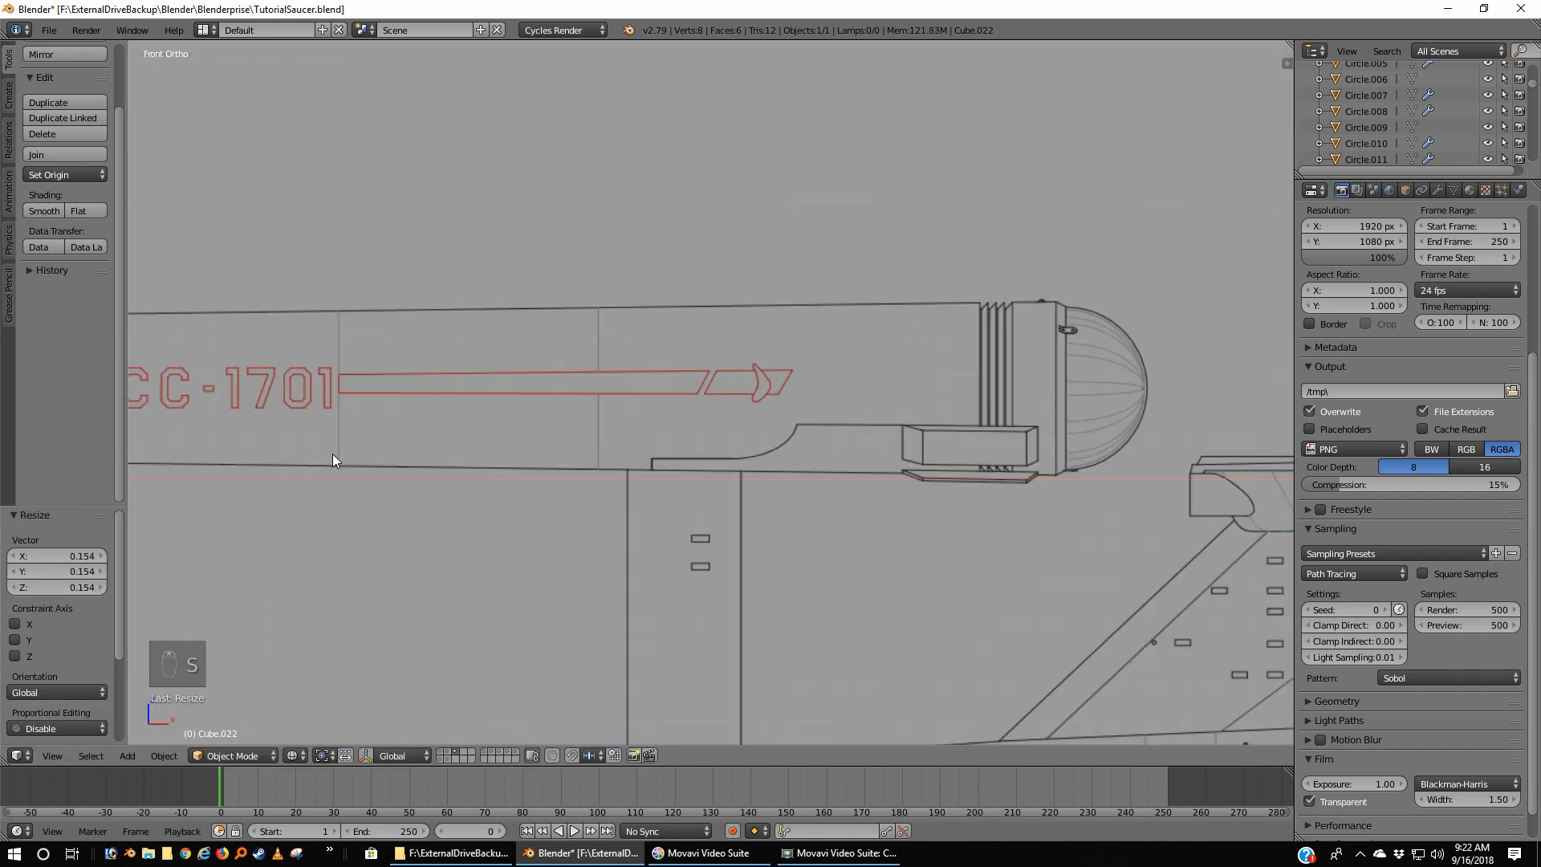
pyautogui.keyDown('shift'); pyautogui.moveTo(254, 518); pyautogui.dragTo(1016, 513, button='middle'); pyautogui.keyUp('shift')
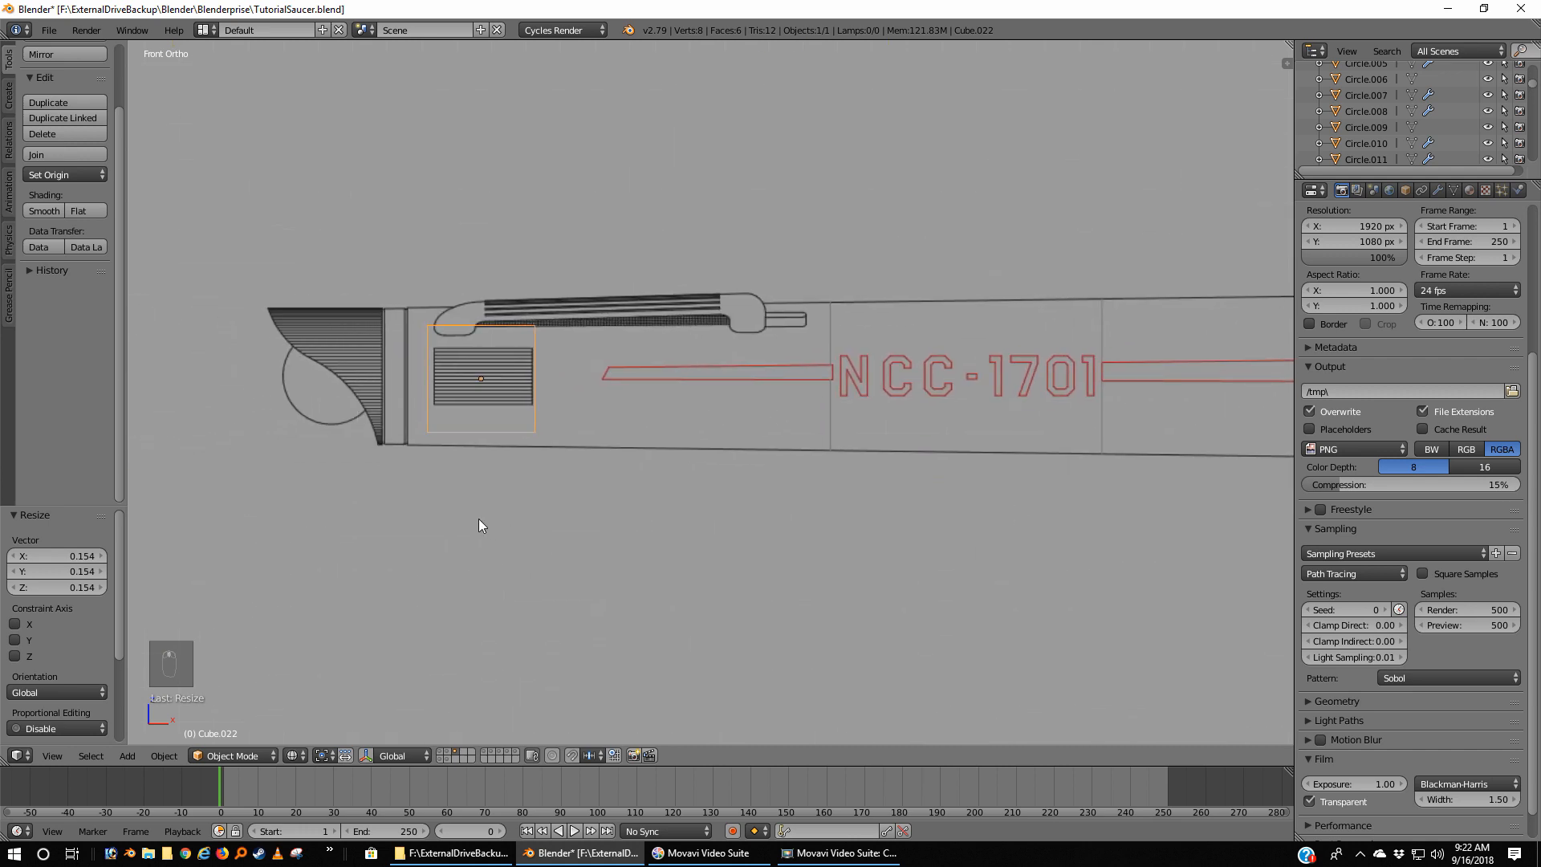
pyautogui.scroll(4, 478, 519)
pyautogui.keyDown('shift'); pyautogui.moveTo(279, 522); pyautogui.dragTo(675, 516, button='middle'); pyautogui.keyUp('shift')
pyautogui.scroll(3, 574, 530)
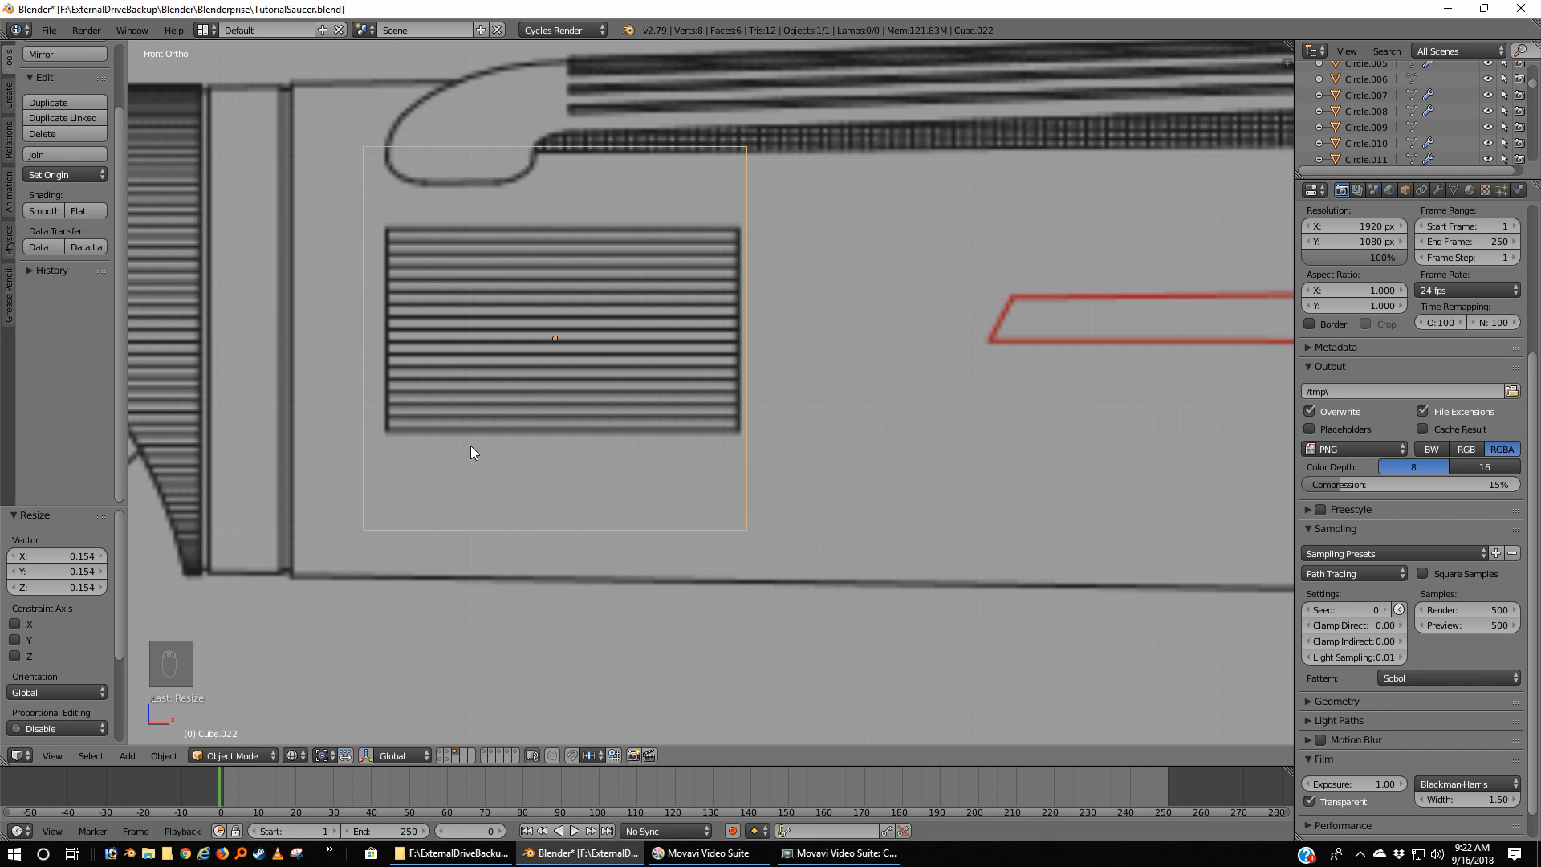
pyautogui.press('g')
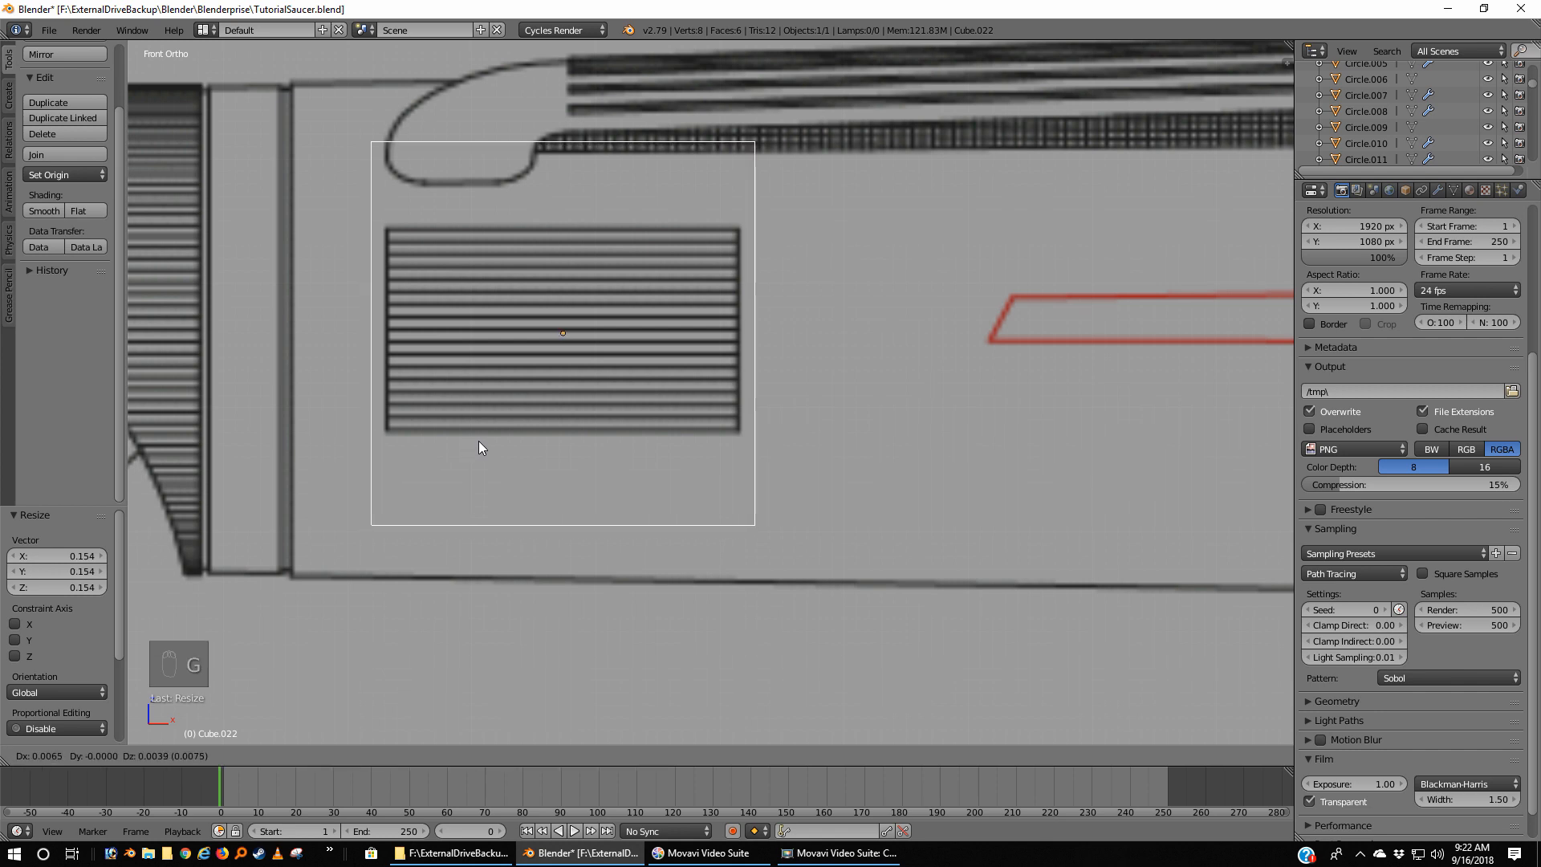
pyautogui.click(479, 442)
pyautogui.press('s')
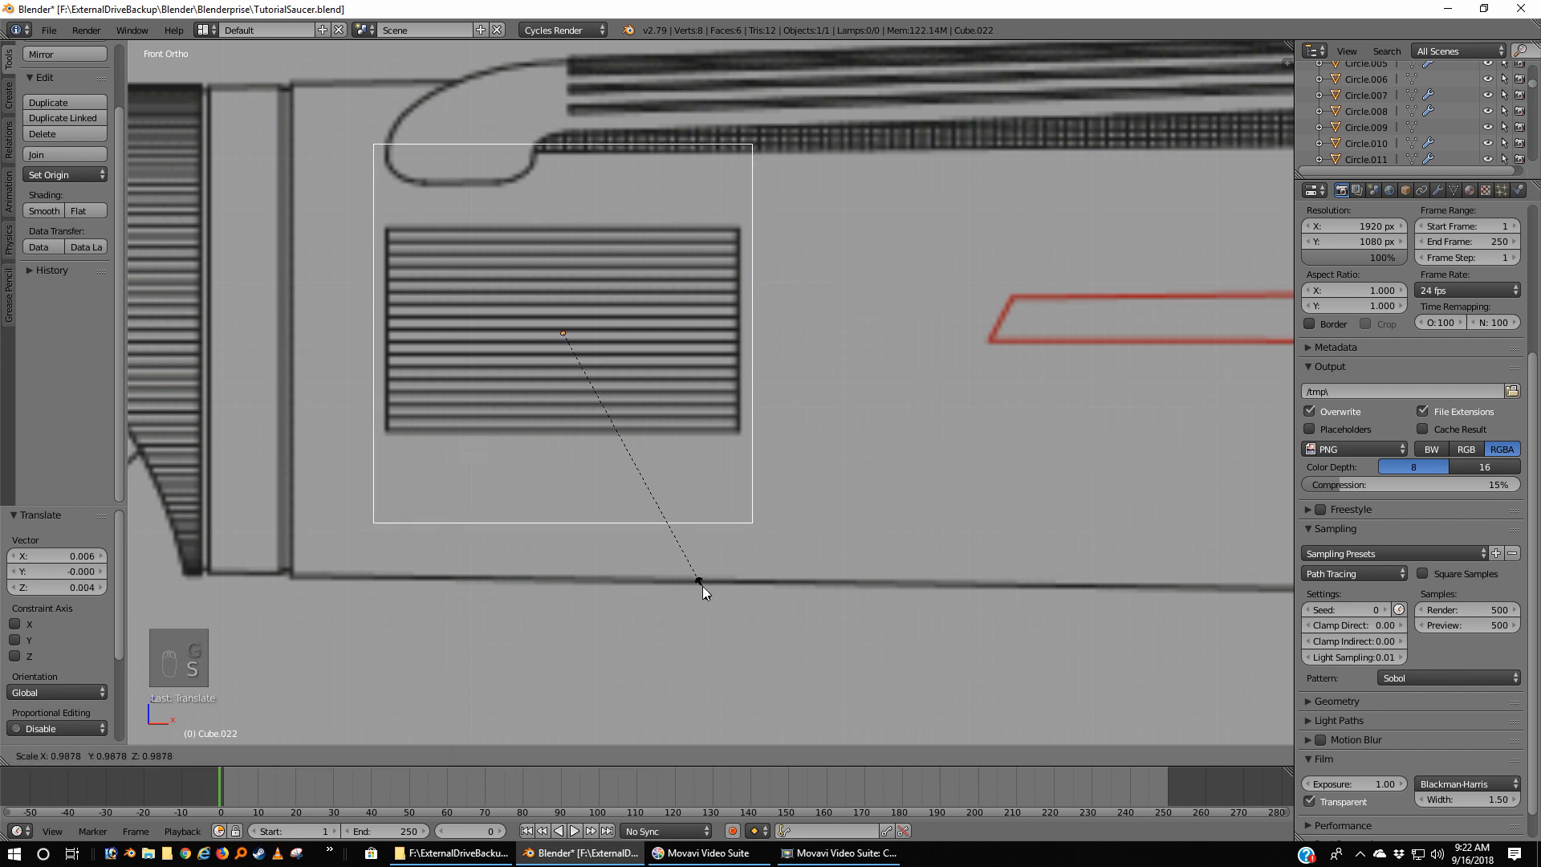
pyautogui.click(695, 573)
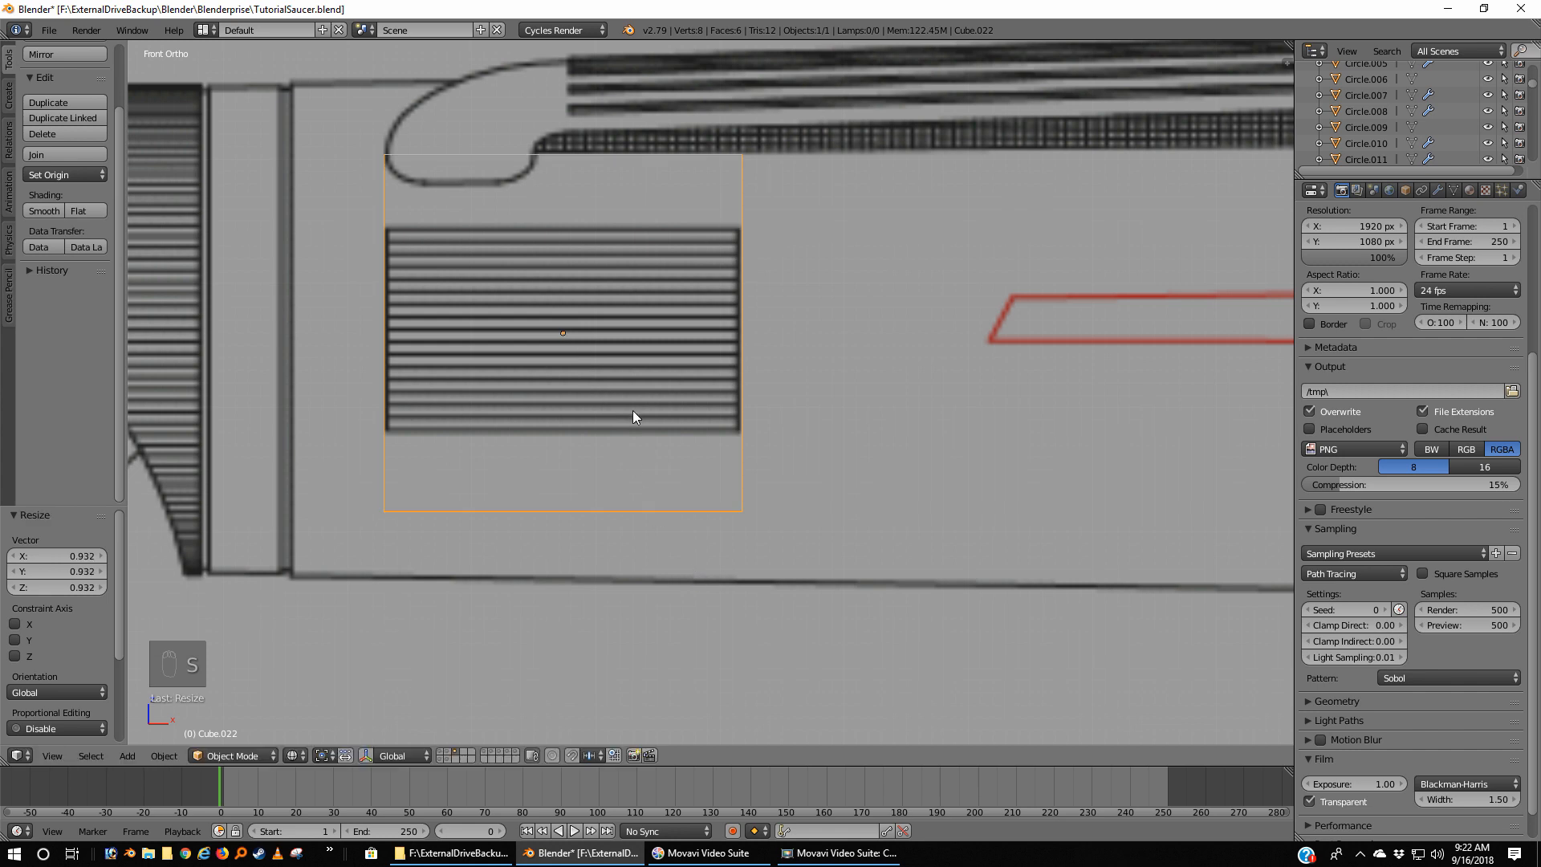
# Step: Scale the cube along Z by about 0.571 so its height matches the blueprint grille
pyautogui.click(313, 757)
pyautogui.press('s')
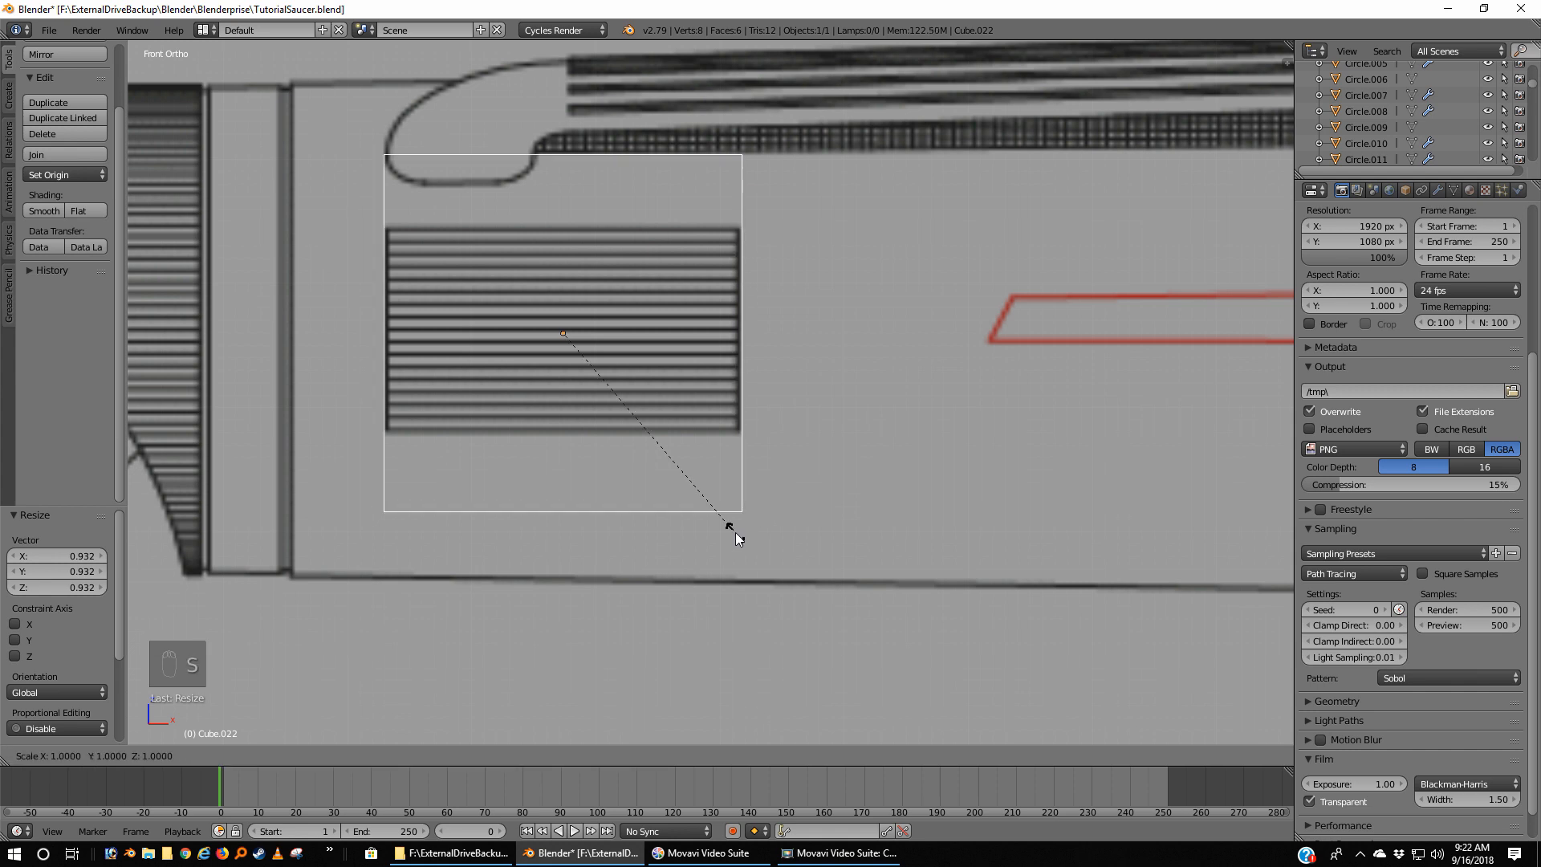
pyautogui.press('z')
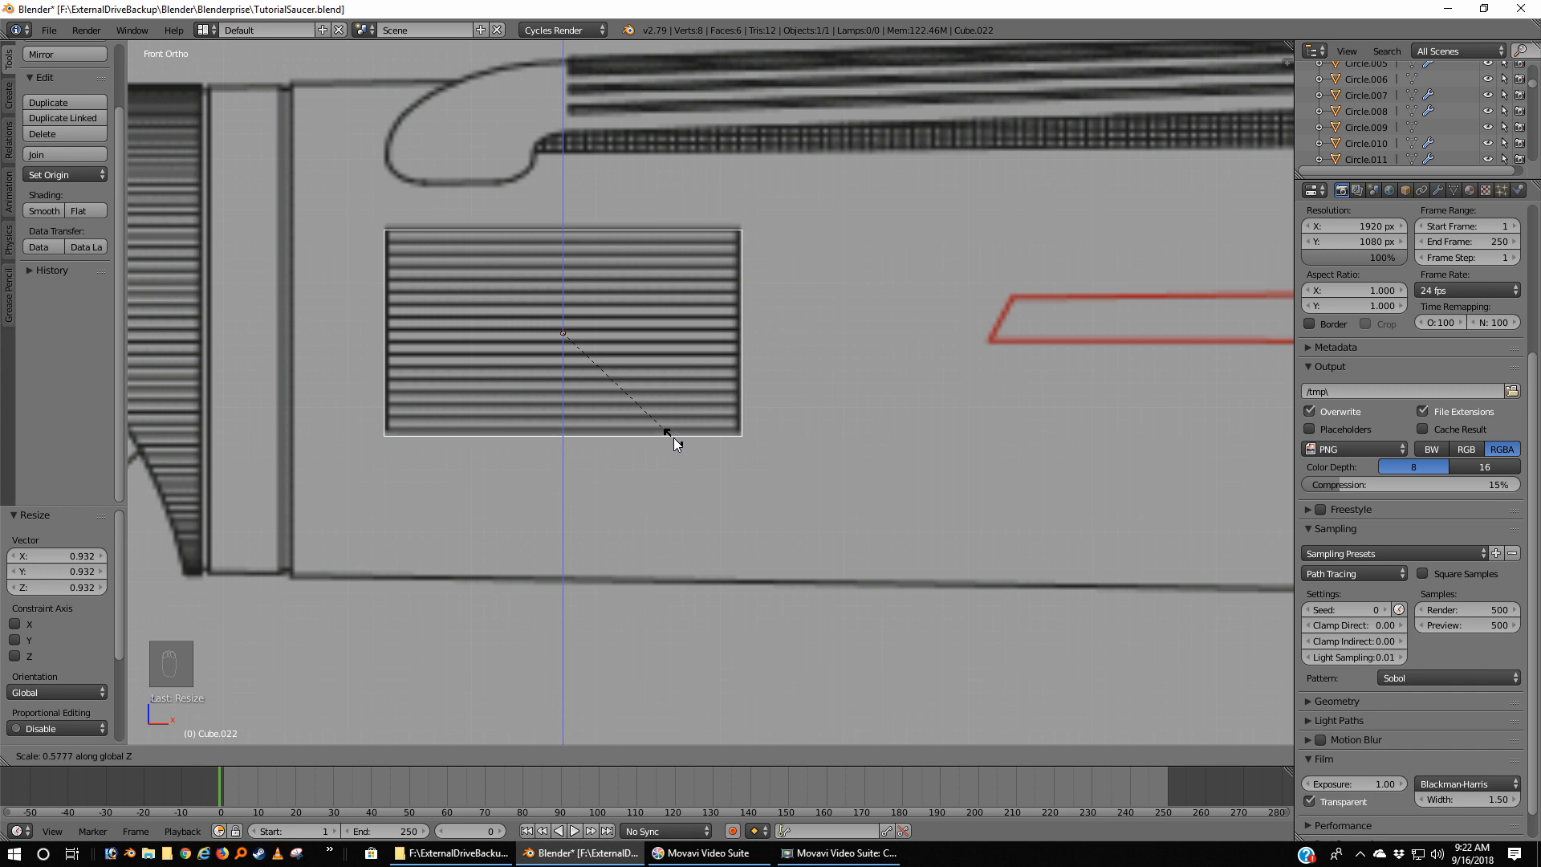
pyautogui.click(674, 436)
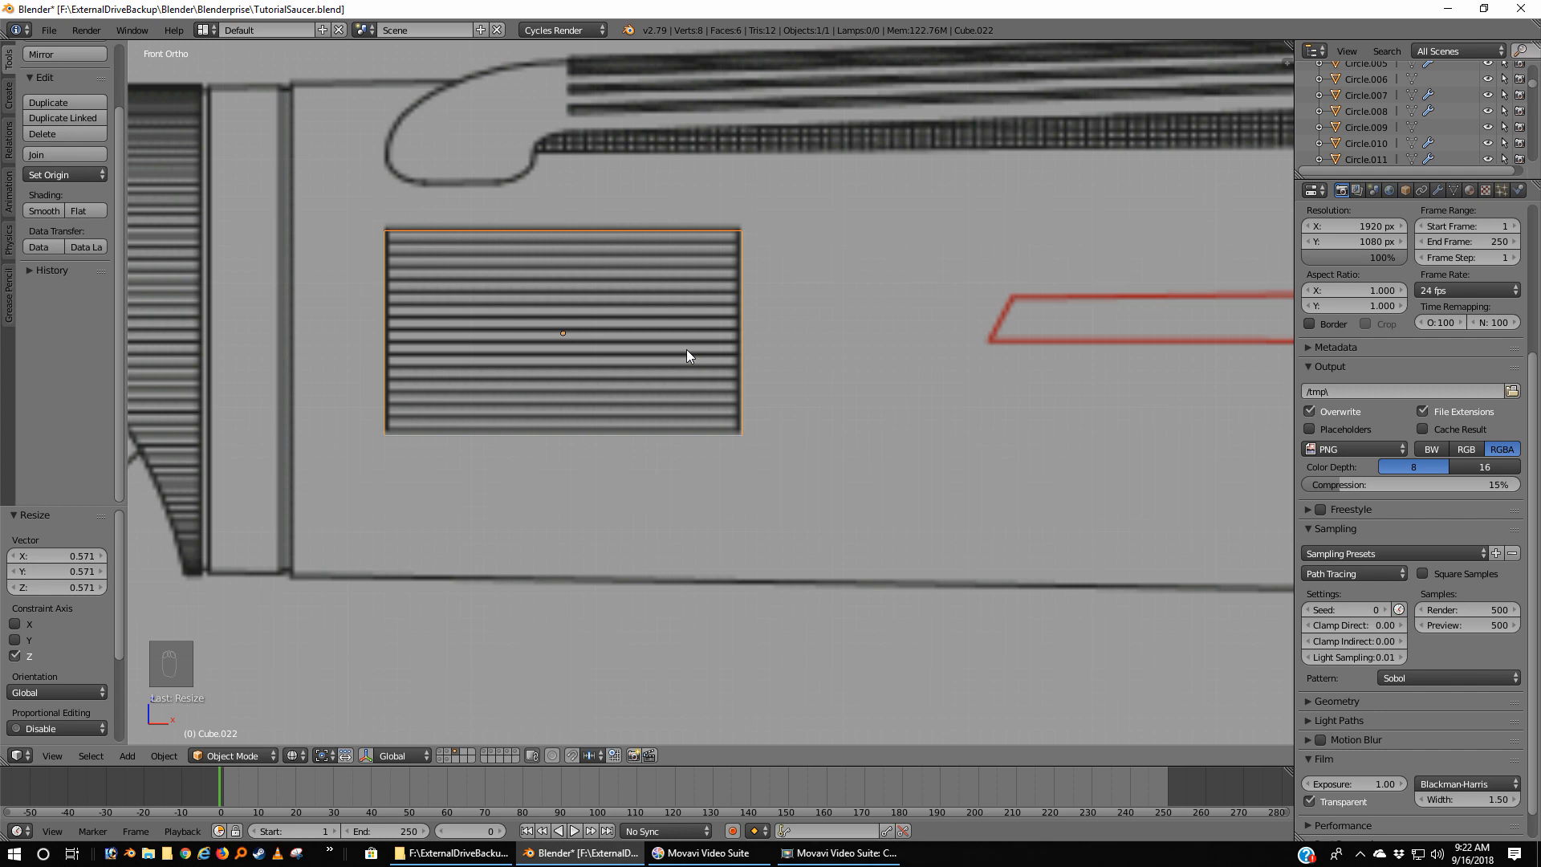
# Step: In top orthographic view, move the box about -1.461 along Y onto the outer side of the nacelle
pyautogui.press('KP_7')
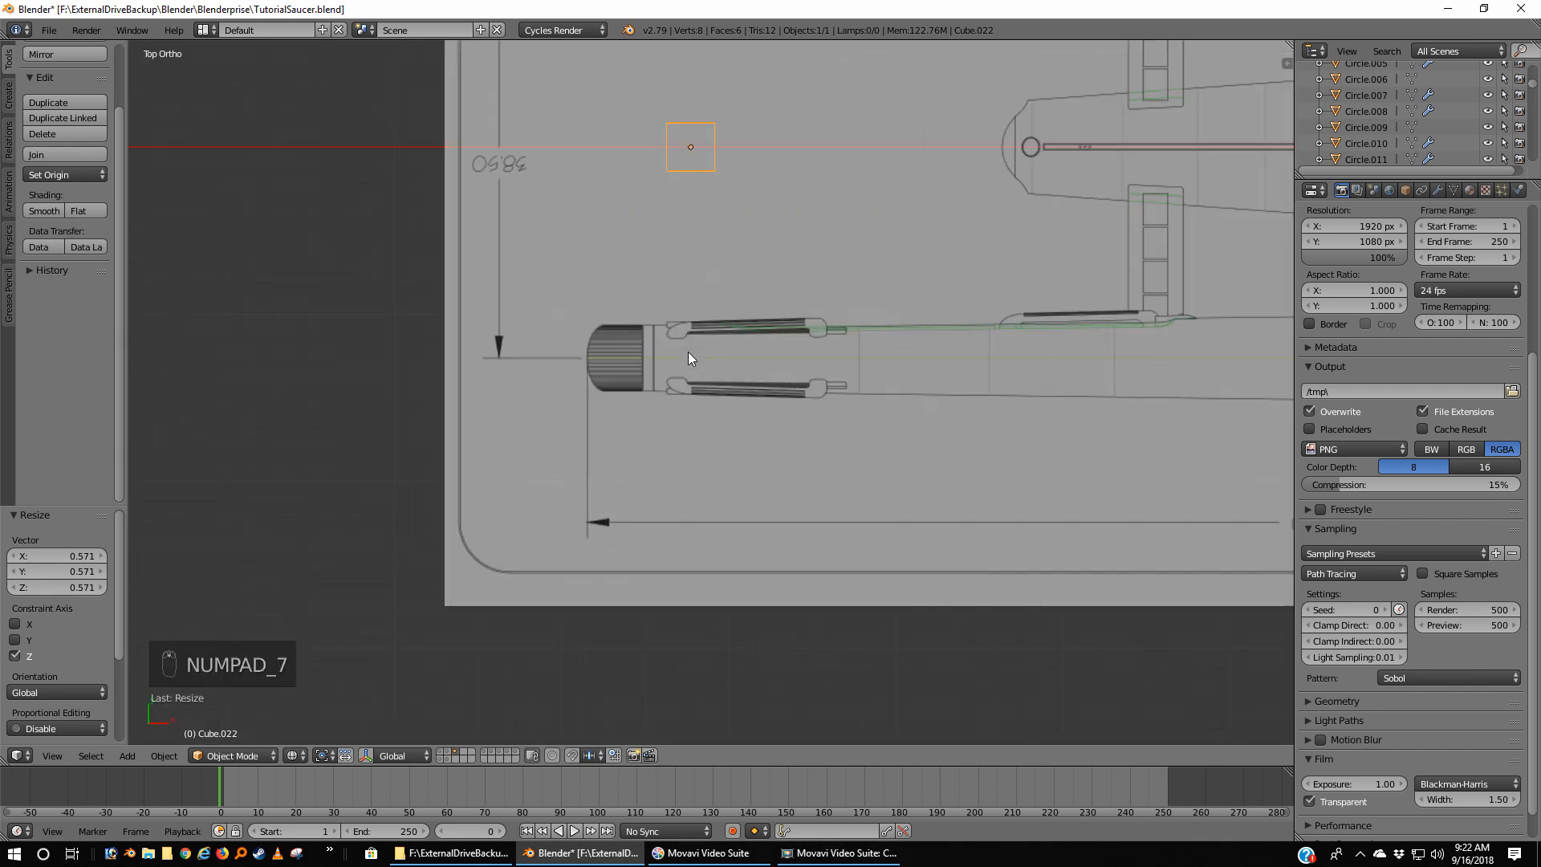
pyautogui.scroll(-6, 687, 352)
pyautogui.scroll(3, 688, 351)
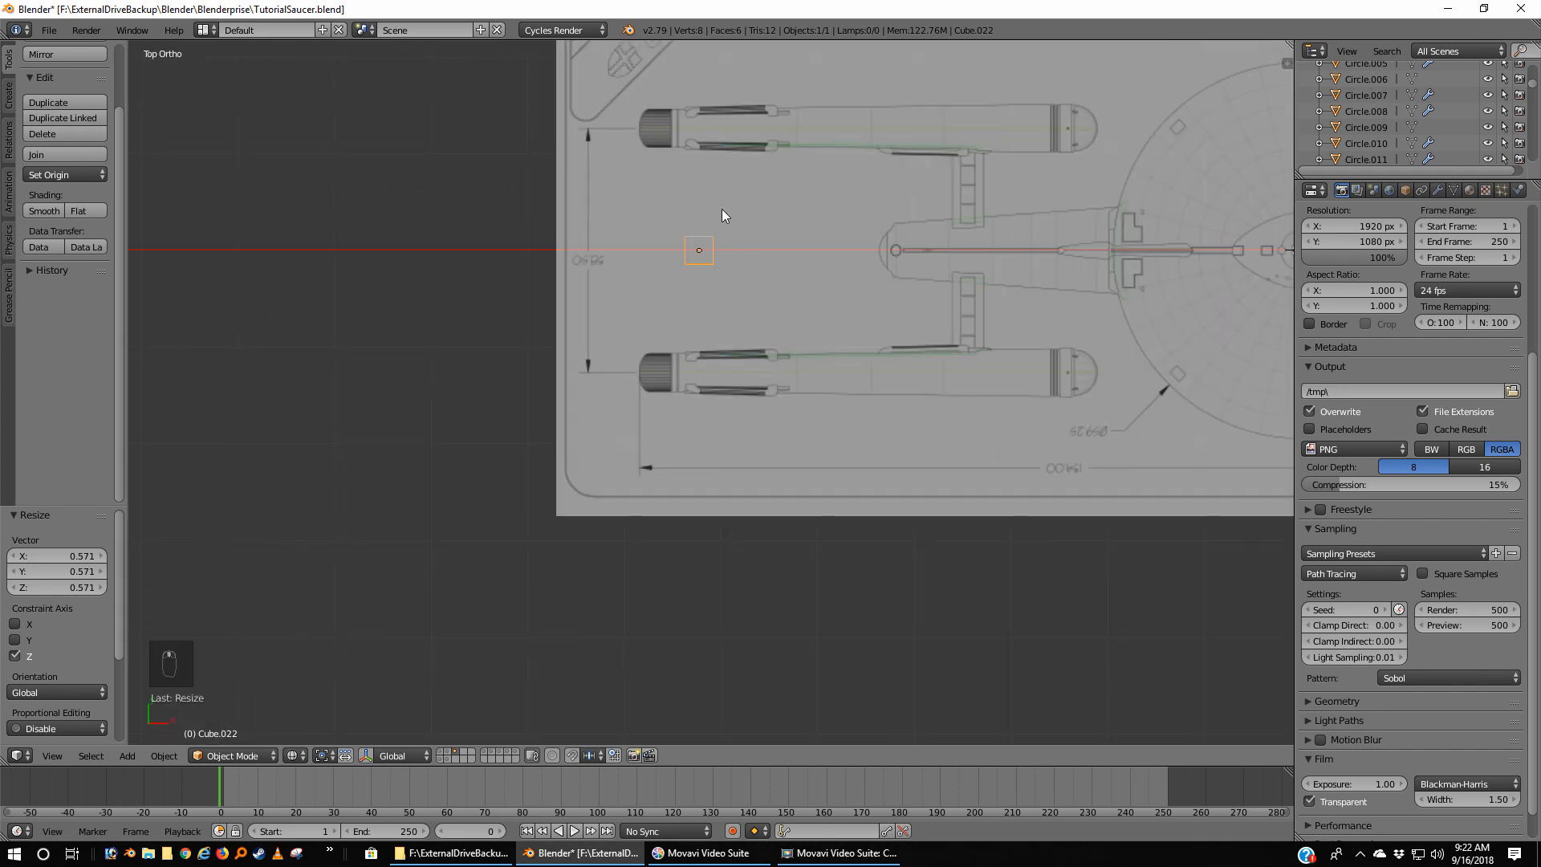
pyautogui.press('g')
pyautogui.press('y')
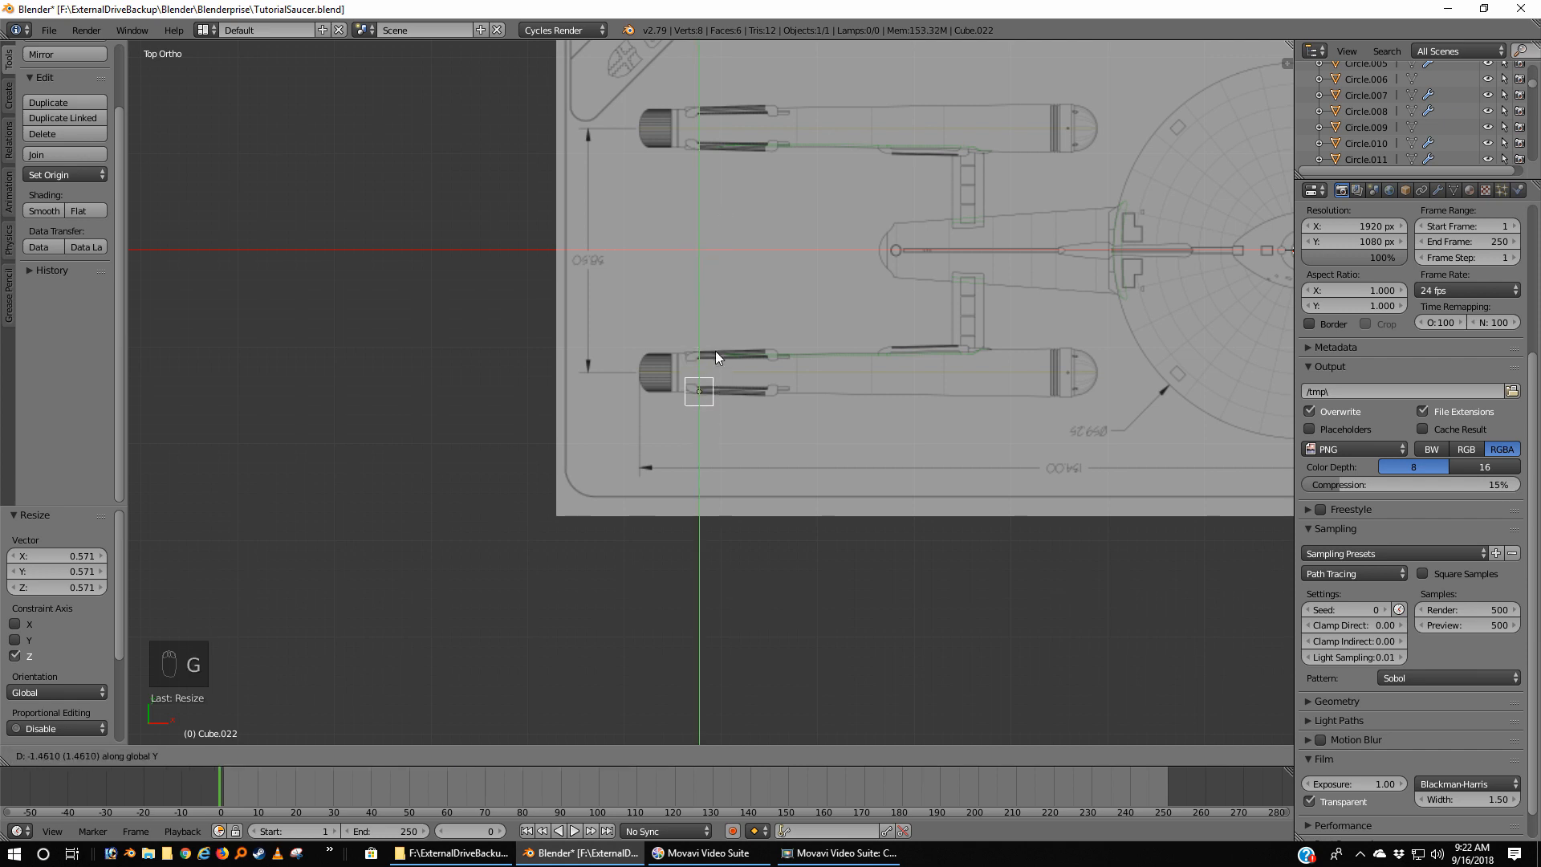
pyautogui.click(715, 349)
# Step: Scale the box along Y by about 0.17 and shift it about 0.014 along Y into the nacelle's side
pyautogui.scroll(10, 716, 416)
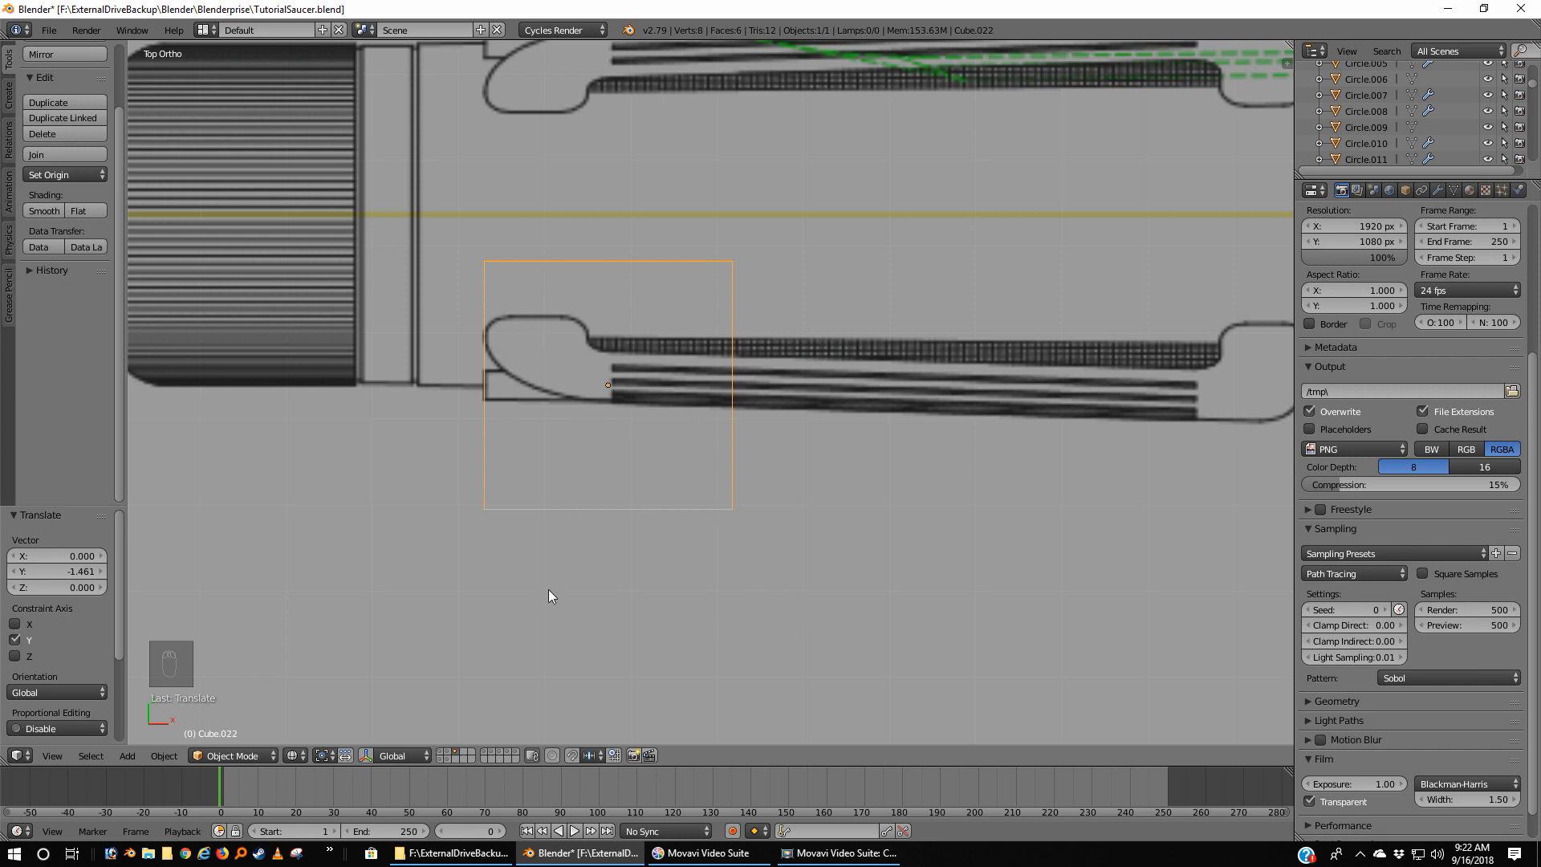
pyautogui.press('s')
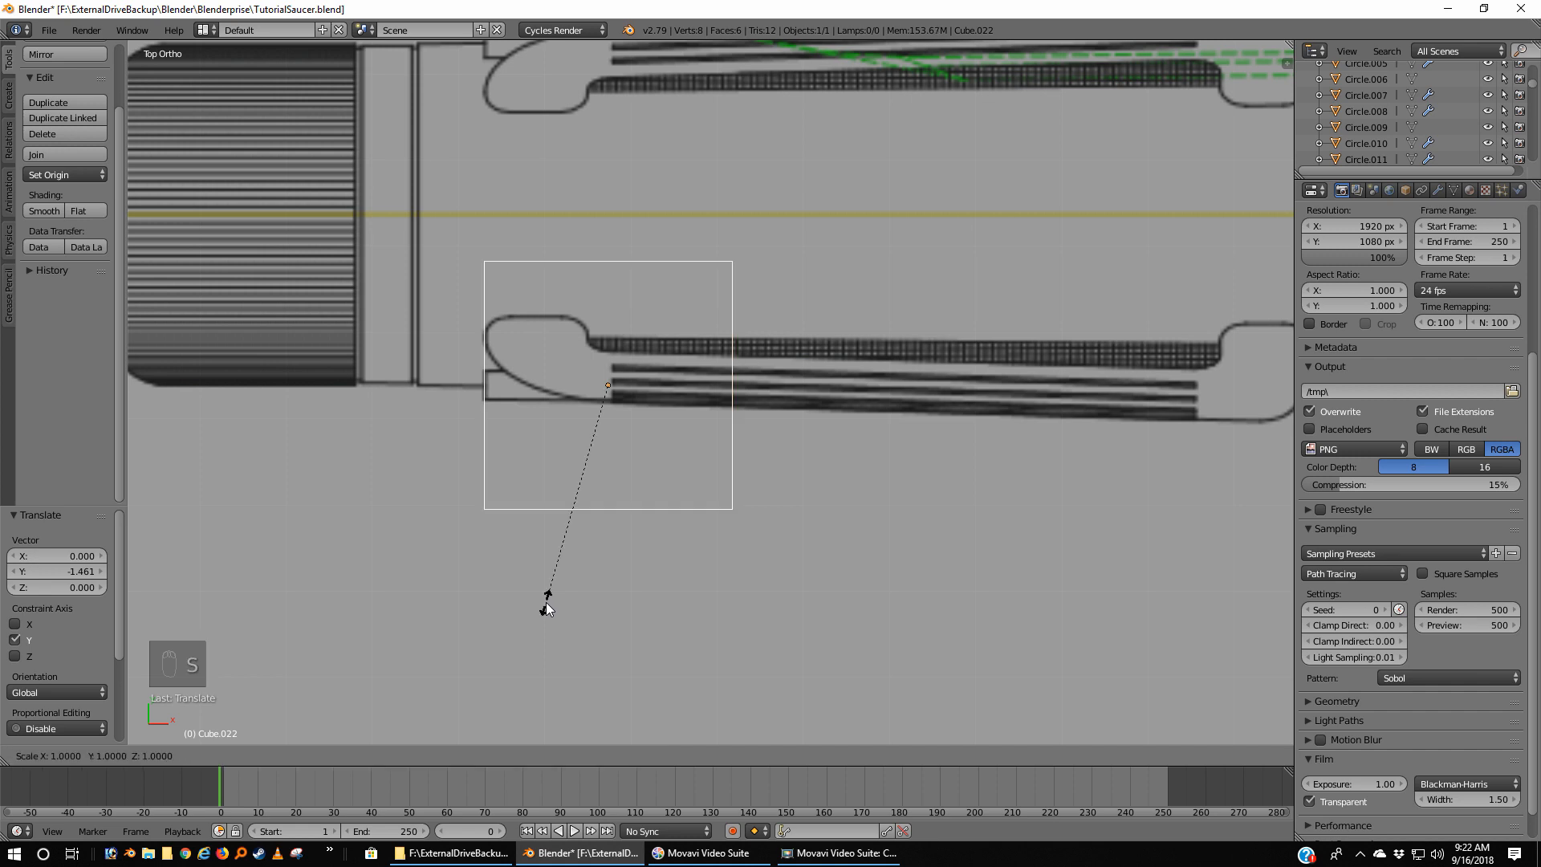
pyautogui.press('y')
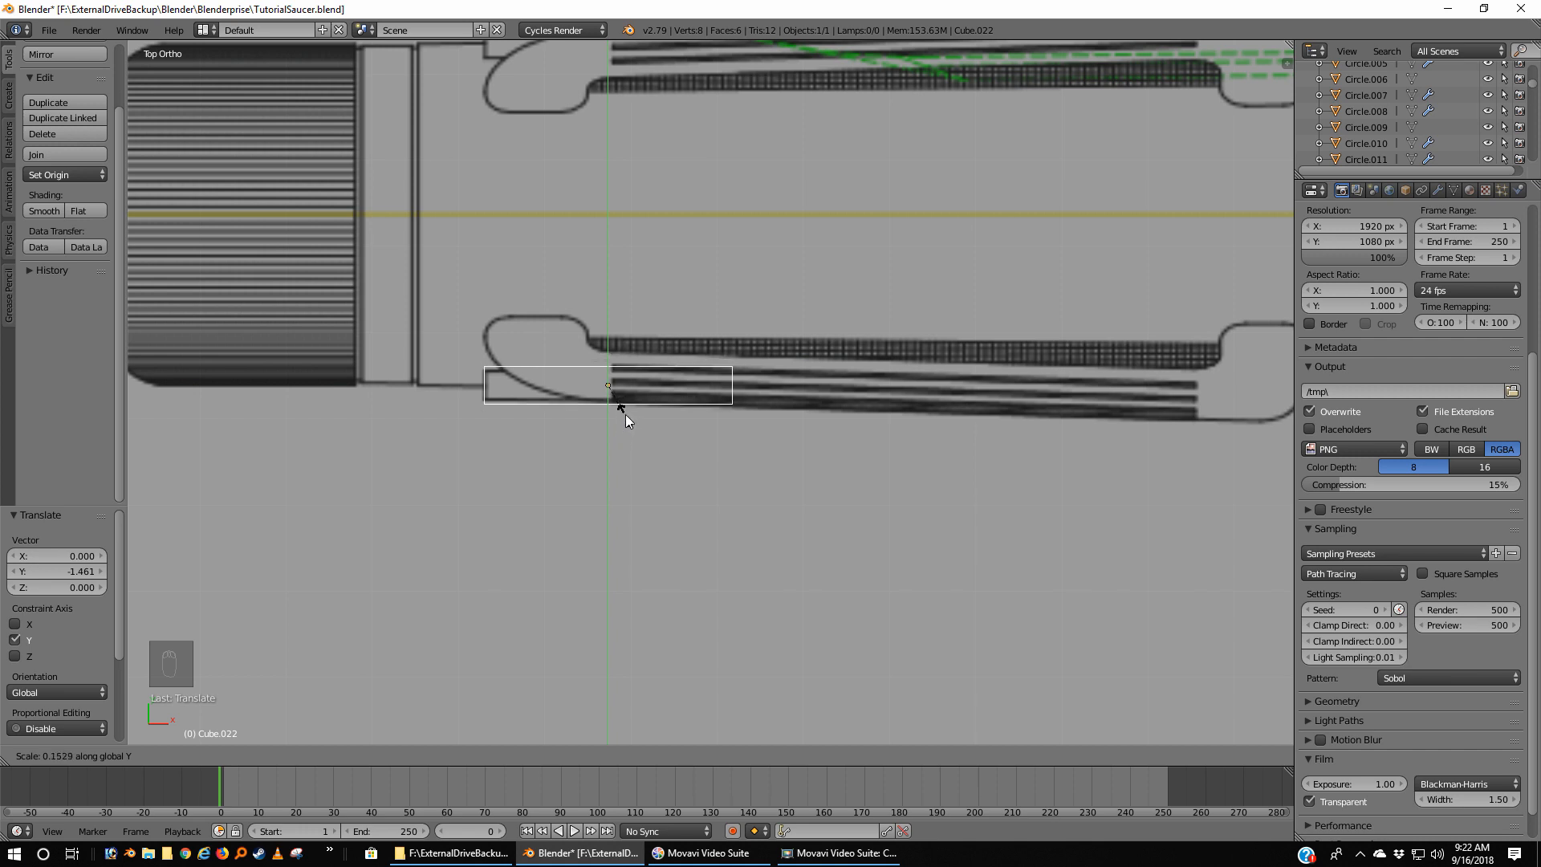
pyautogui.click(625, 419)
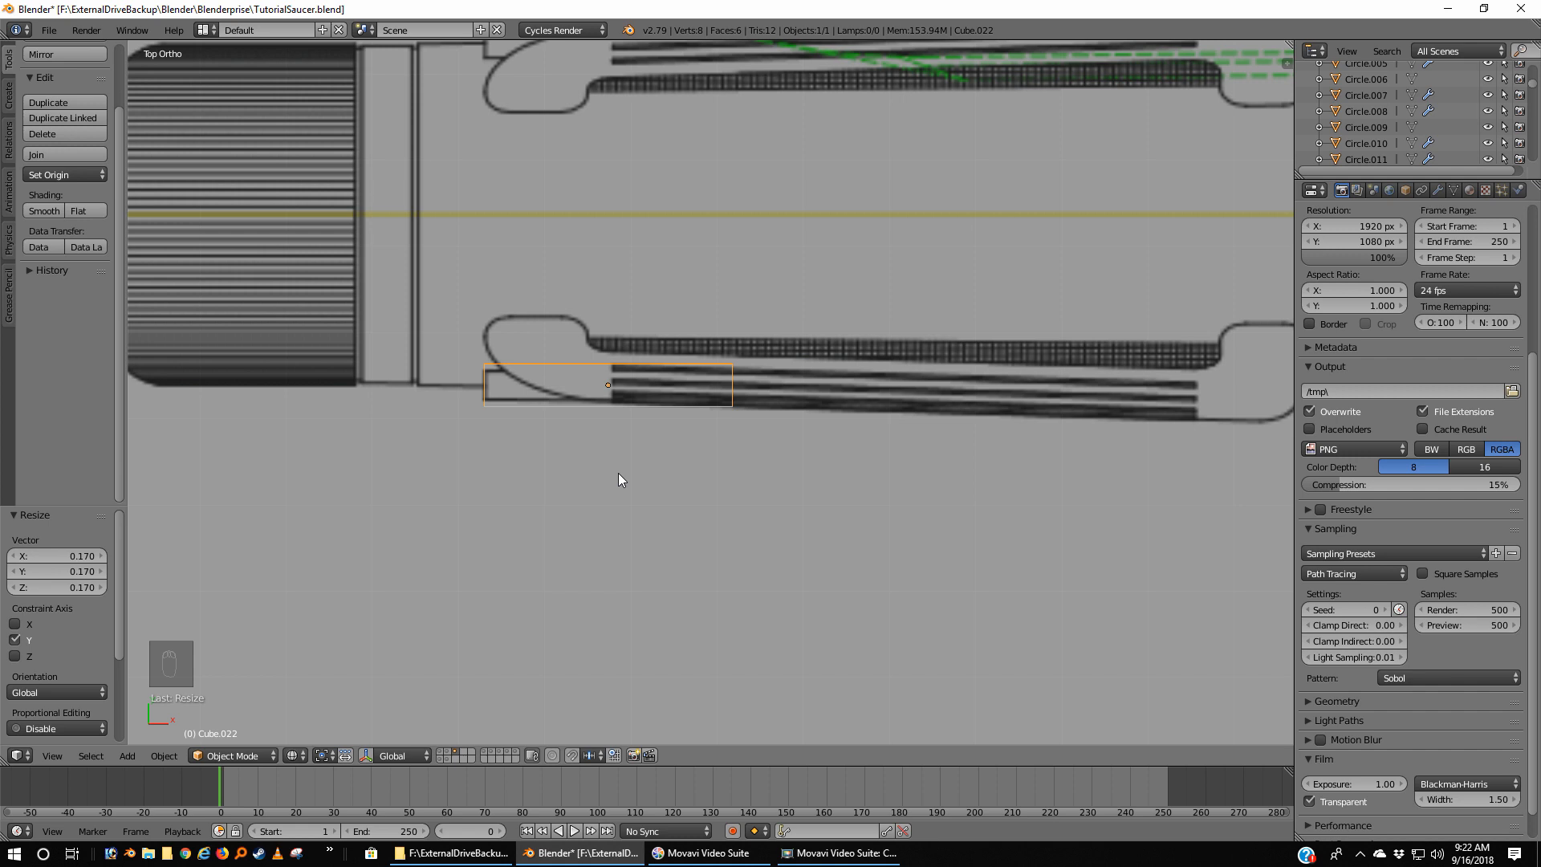
pyautogui.press('g')
pyautogui.press('y')
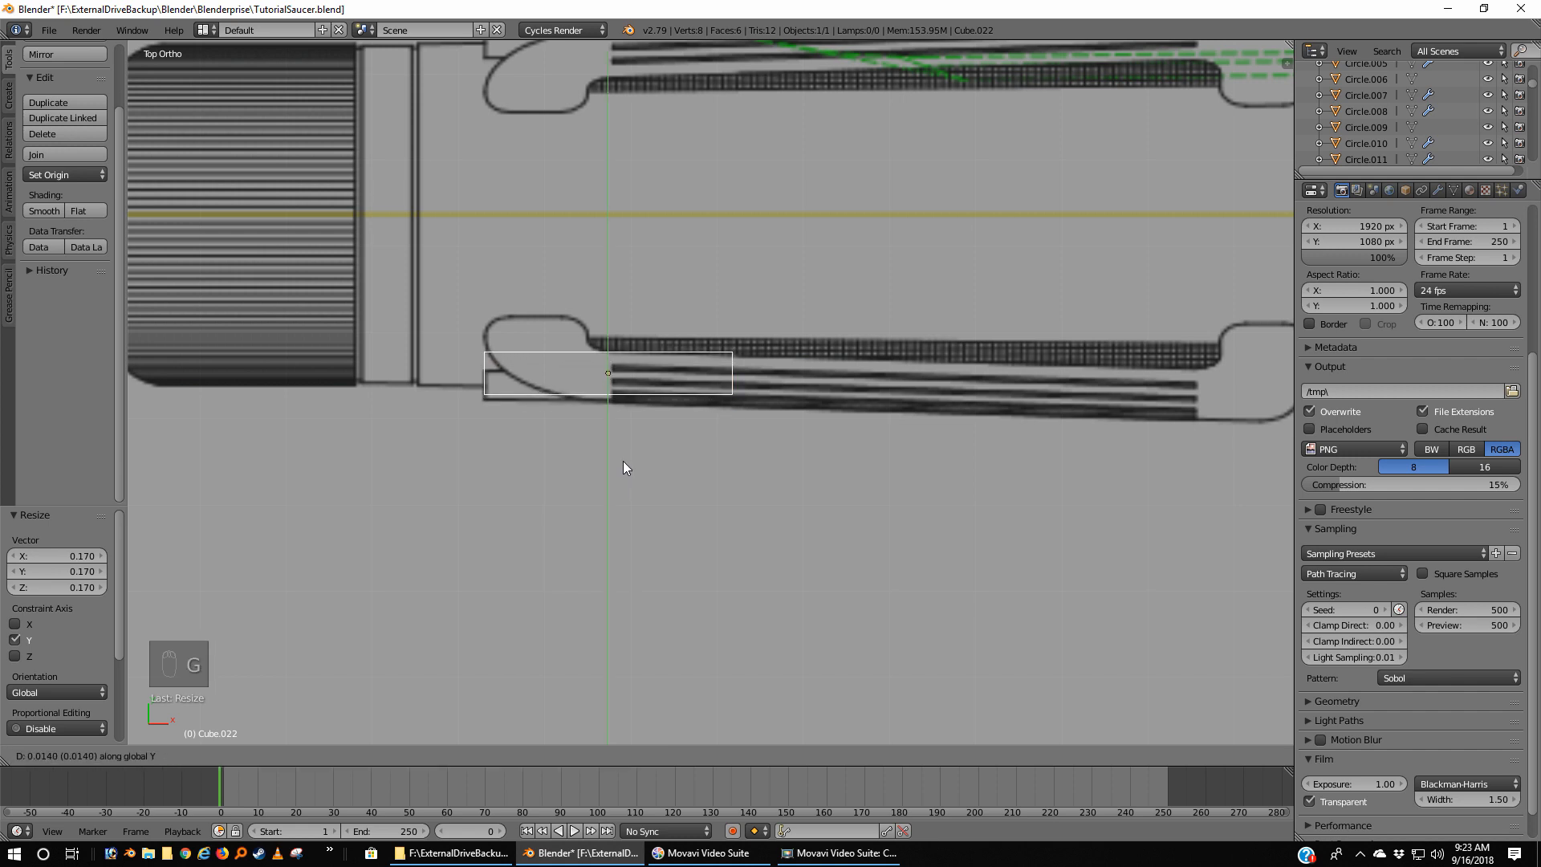
pyautogui.click(624, 462)
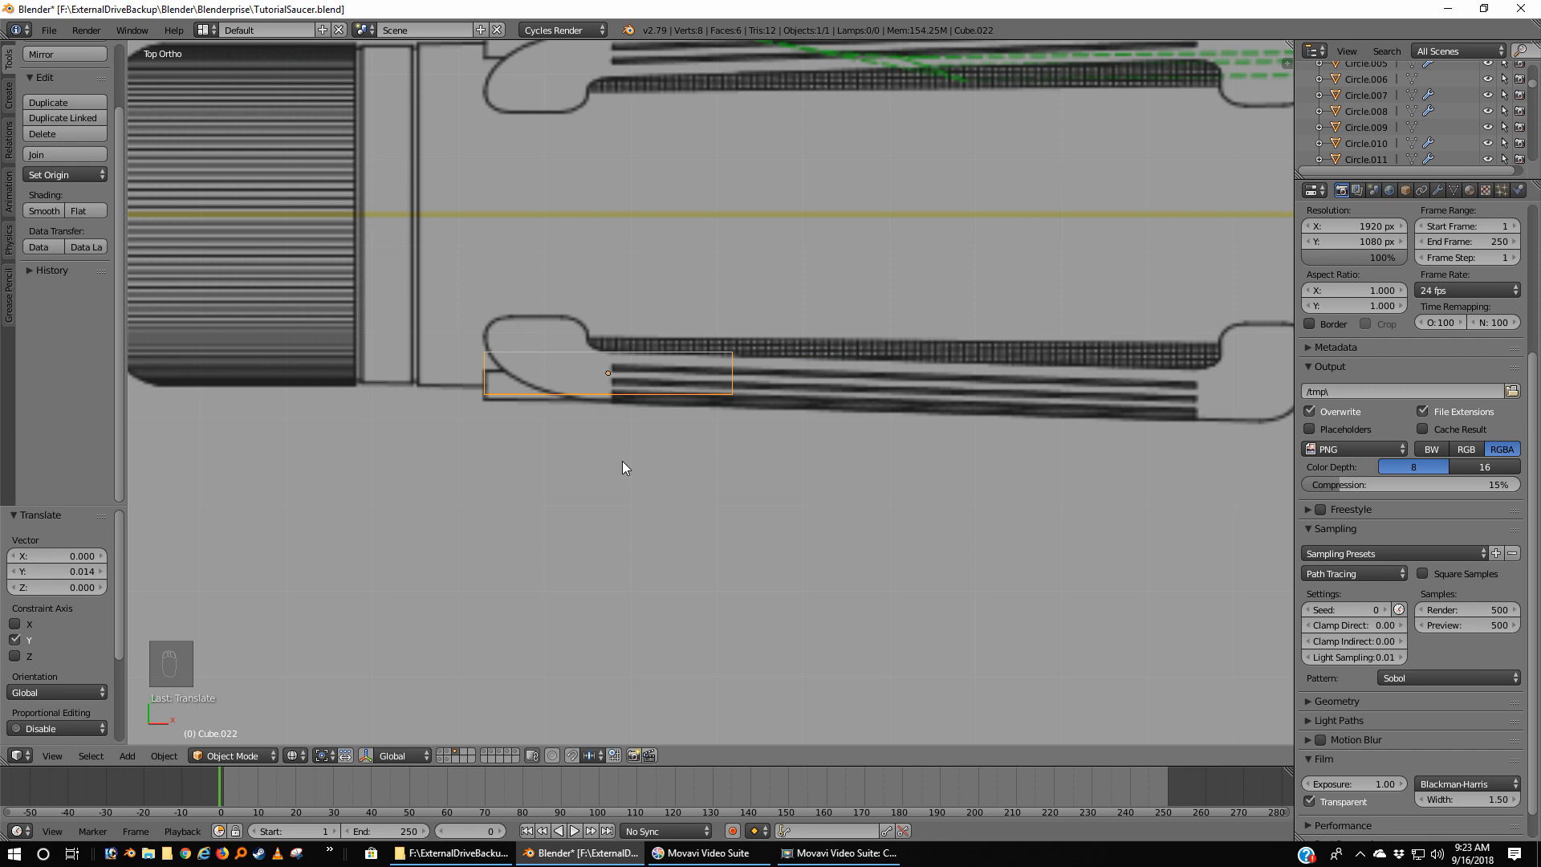
# Step: Duplicate the box and move the copy about -0.027 along Y toward the outer face
pyautogui.hotkey('shift', 'd')
pyautogui.rightClick(623, 461)
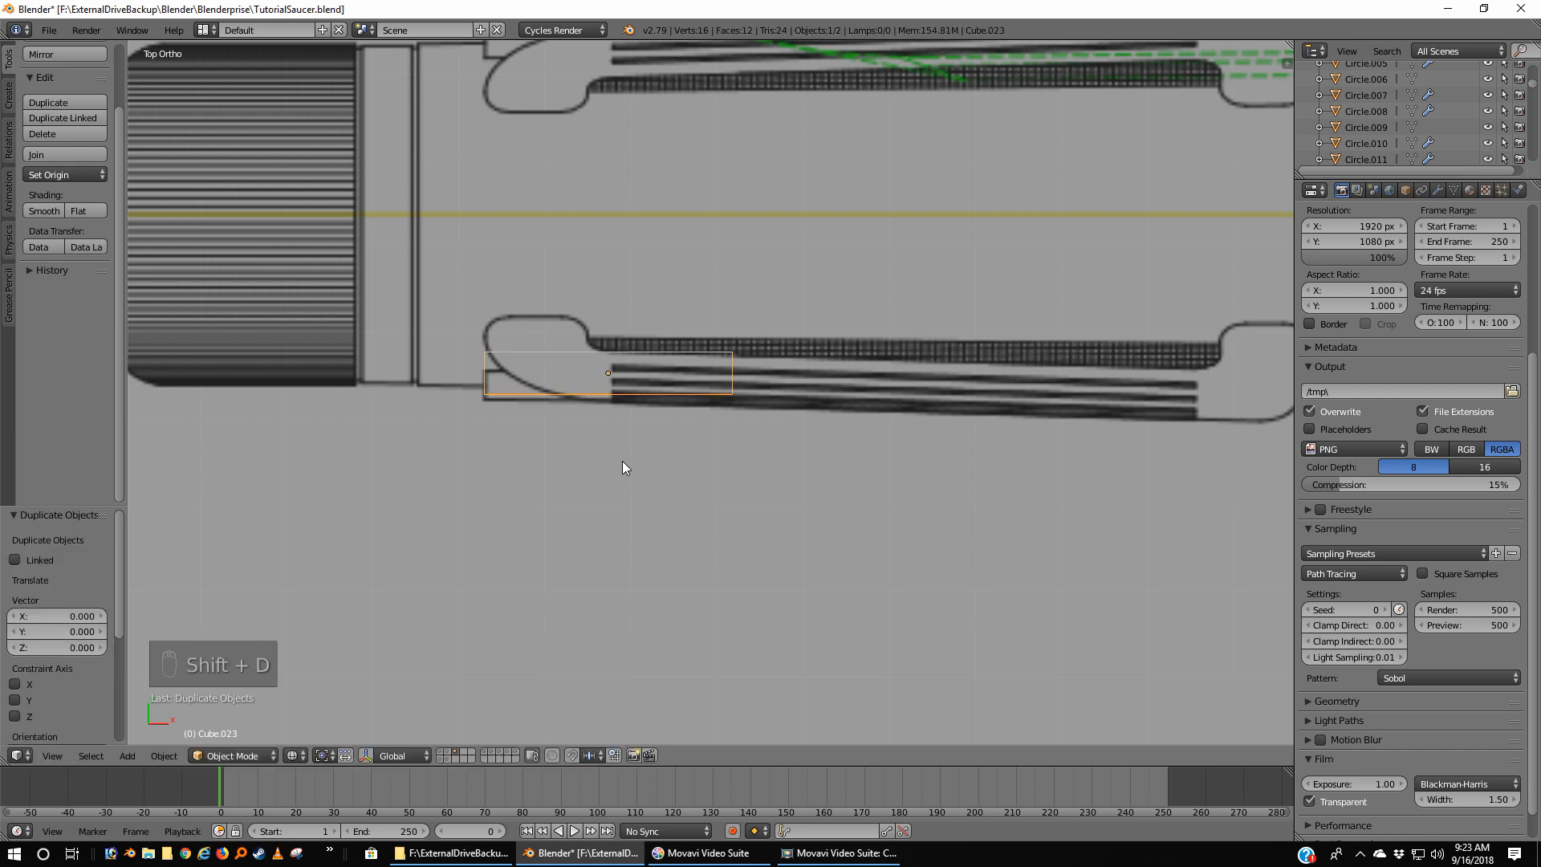
pyautogui.press('g')
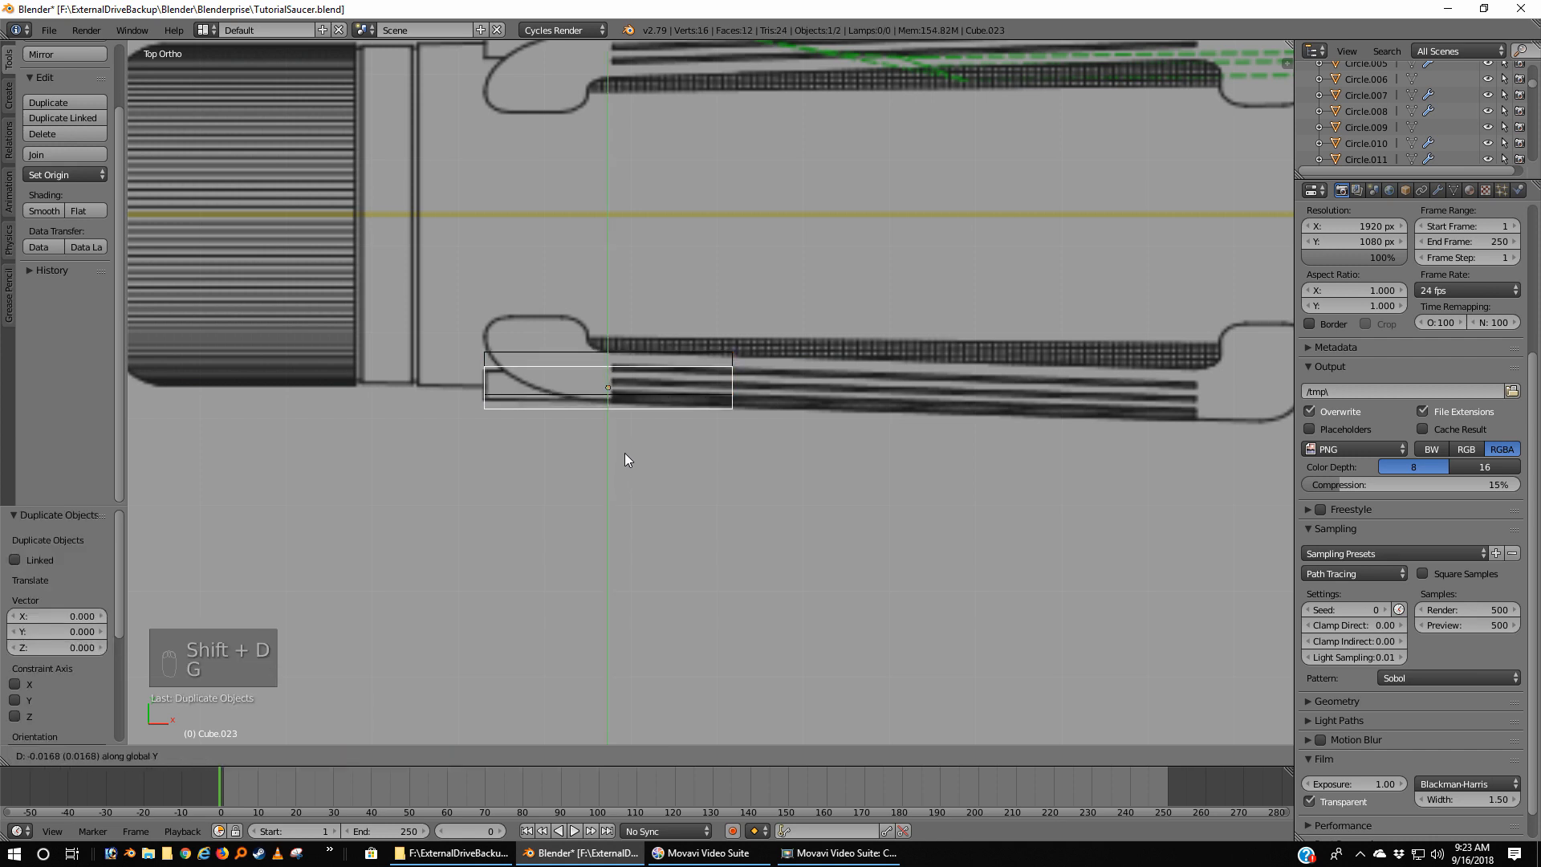
pyautogui.click(622, 462)
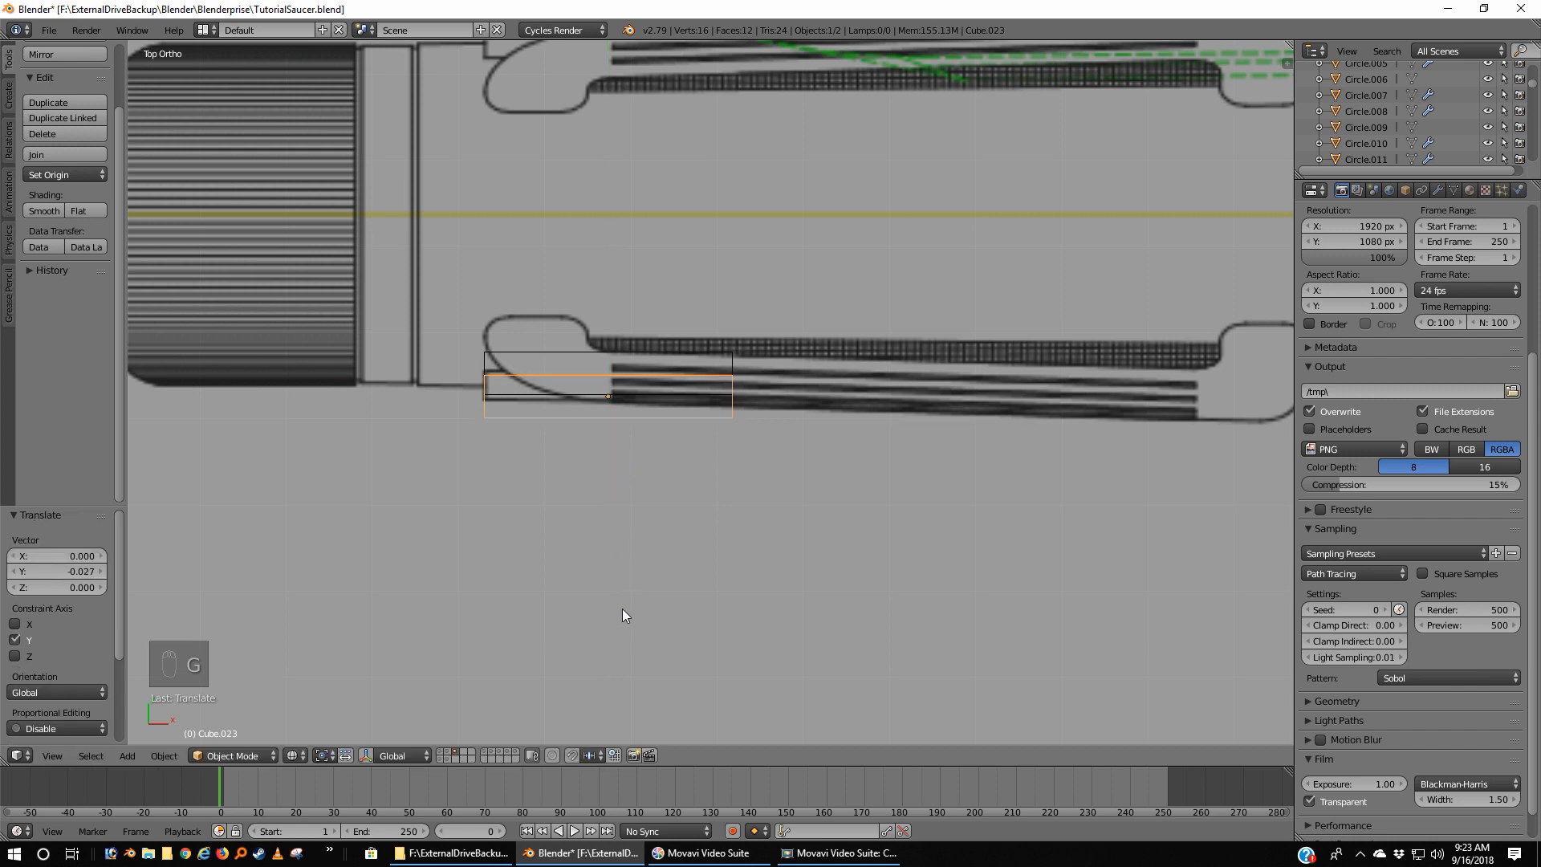
# Step: Scale the duplicate along Y by about 0.142 to make a thin plate on the box's outer face
pyautogui.press('s')
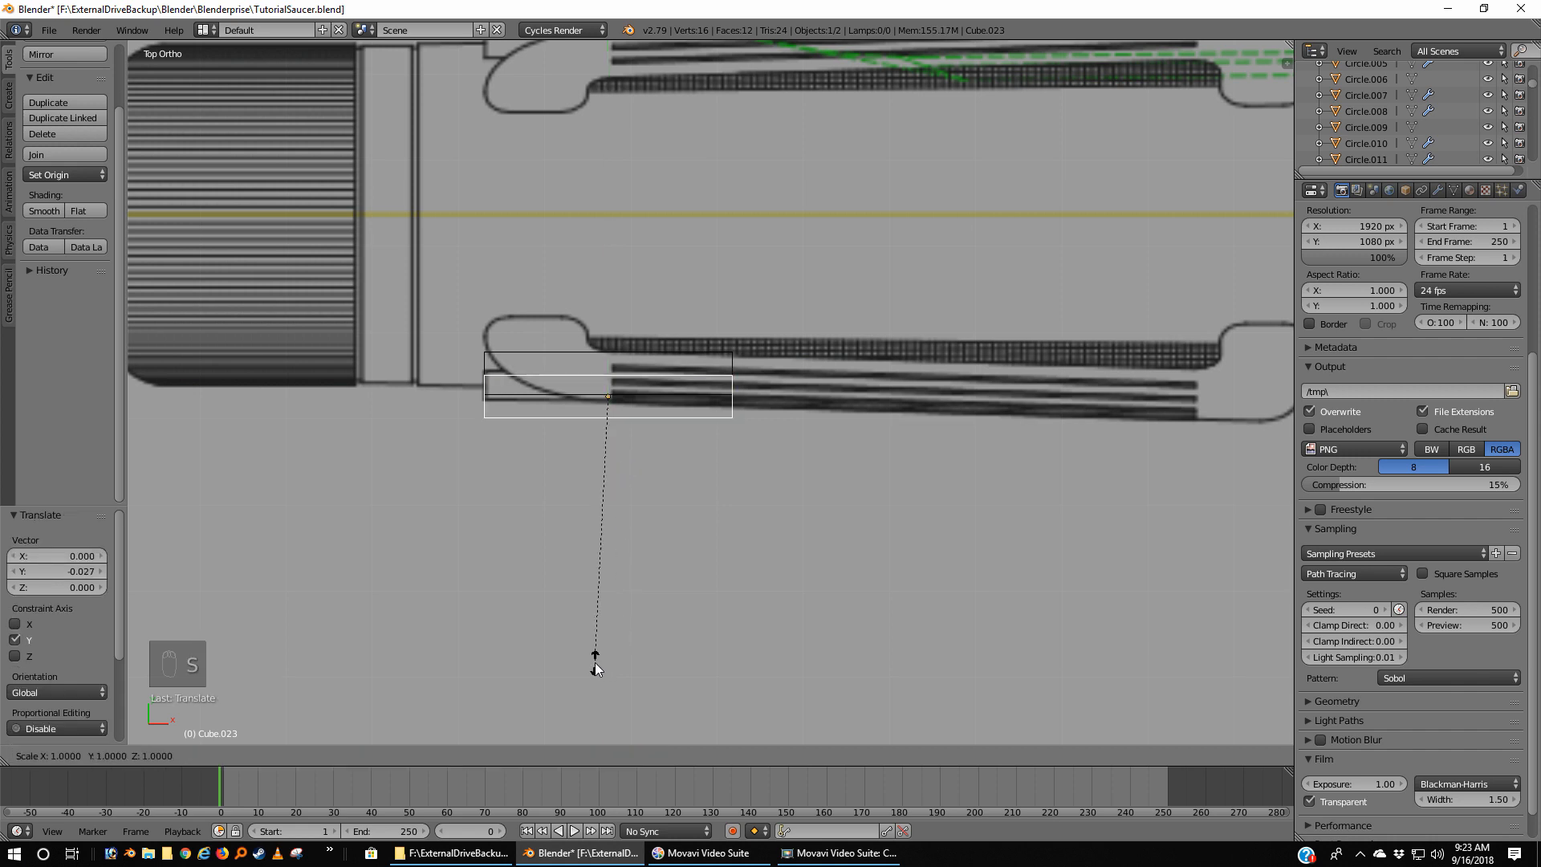
pyautogui.press('y')
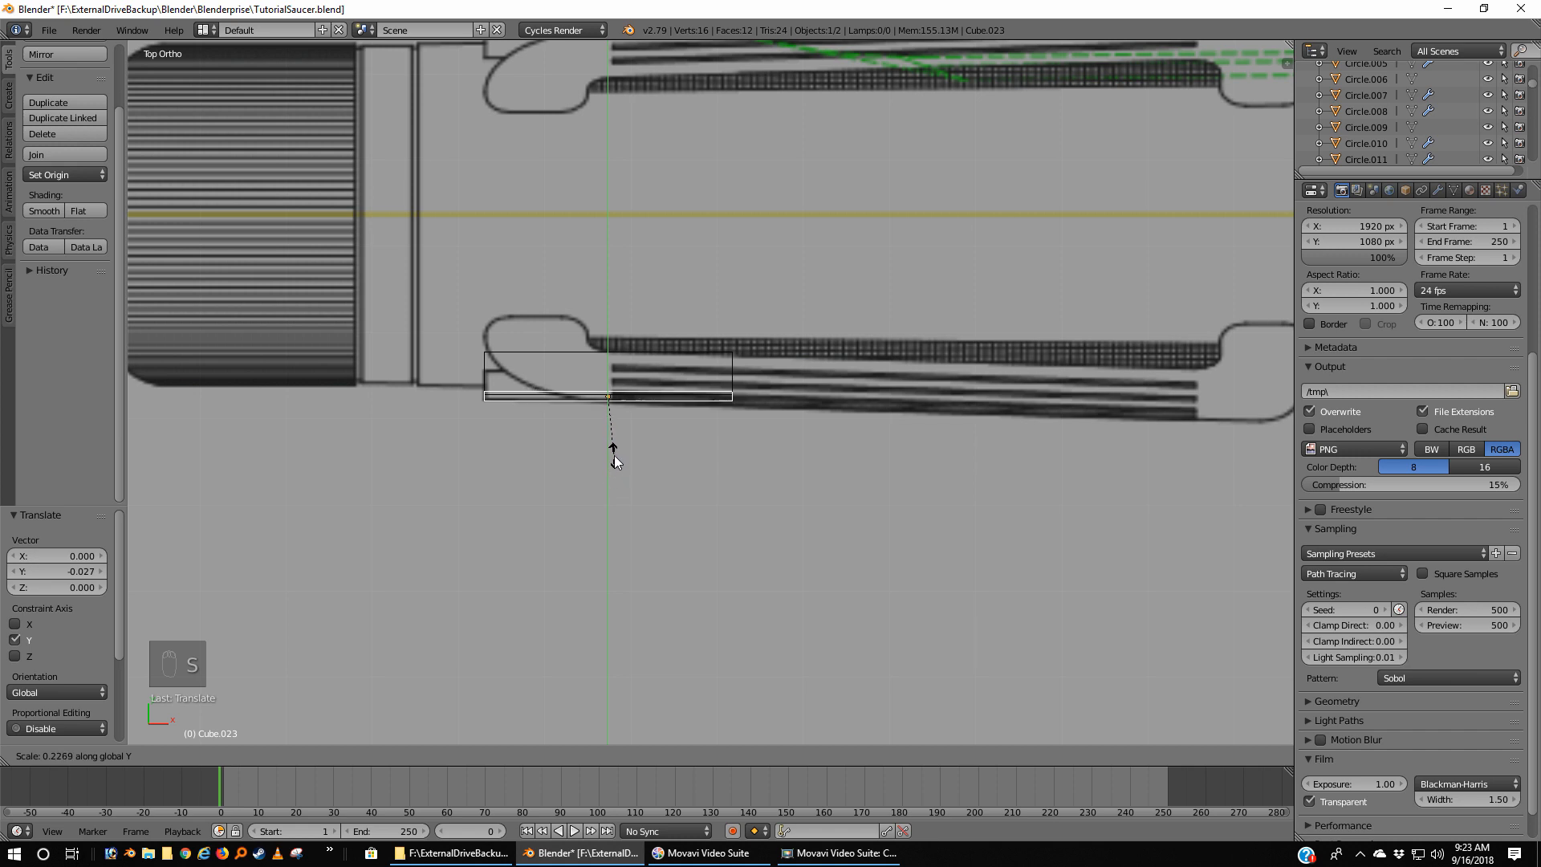
pyautogui.click(616, 432)
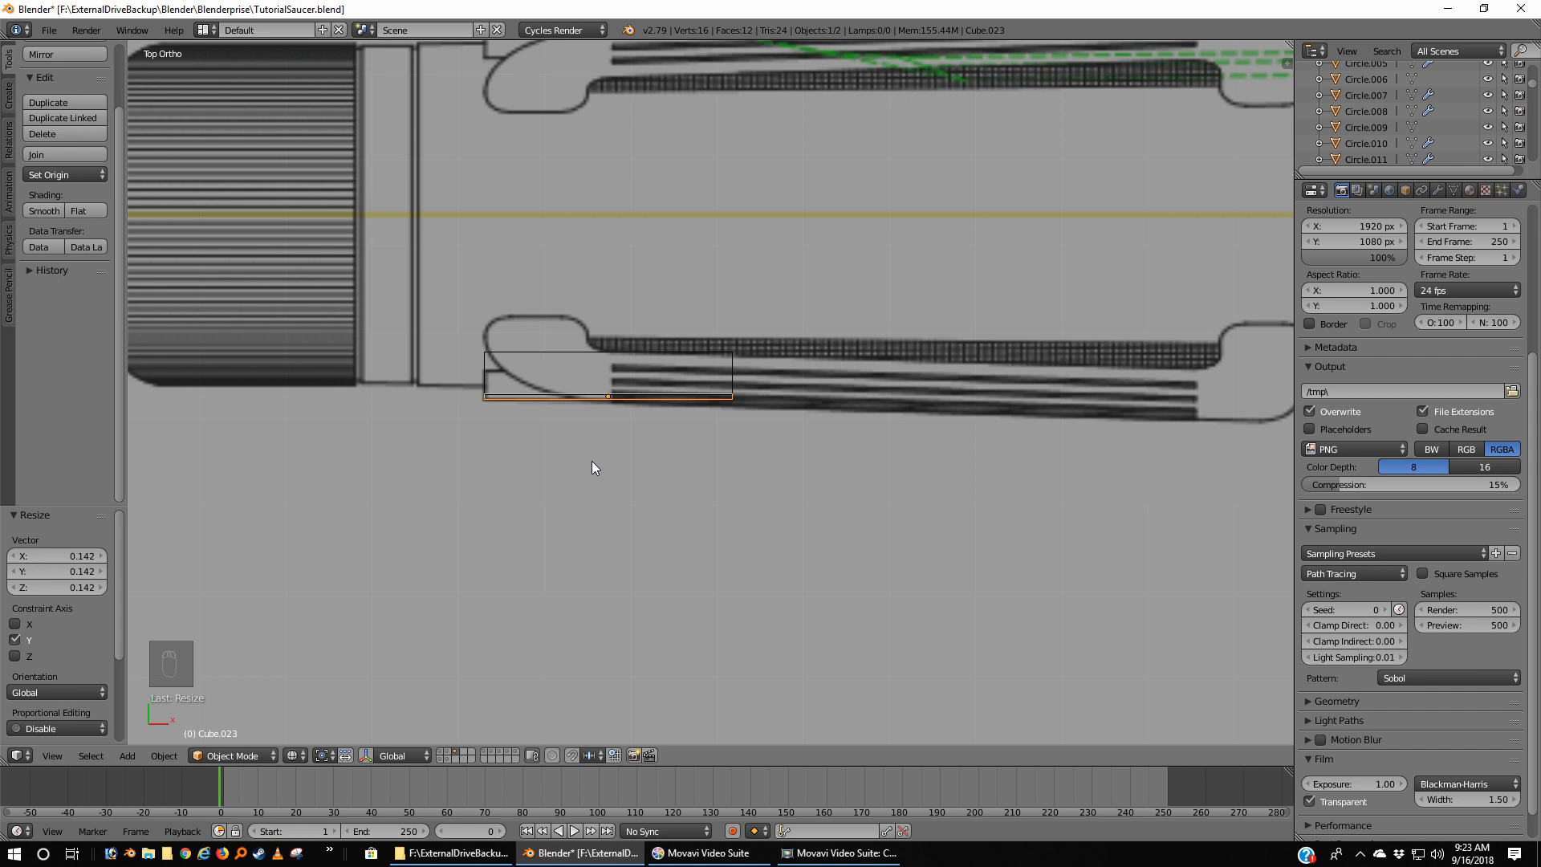
# Step: In left orthographic view, move the thin plate about -0.126 along Y, clear of the box and the nacelle outline
pyautogui.moveTo(593, 466); pyautogui.dragTo(693, 252, button='middle')
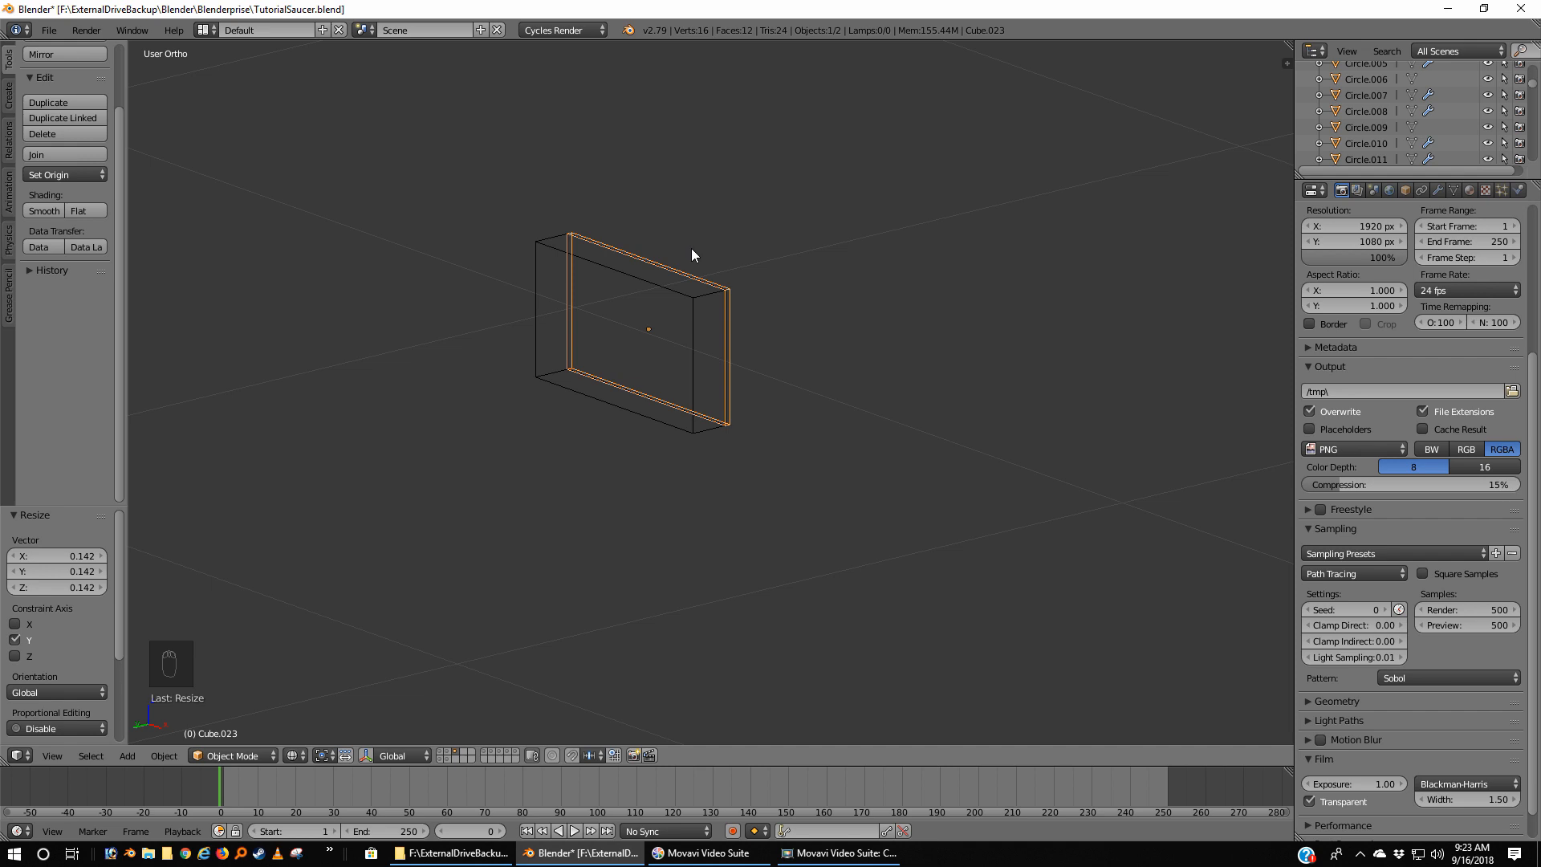
pyautogui.press('ctrl+KP_3')
pyautogui.scroll(5, 750, 295)
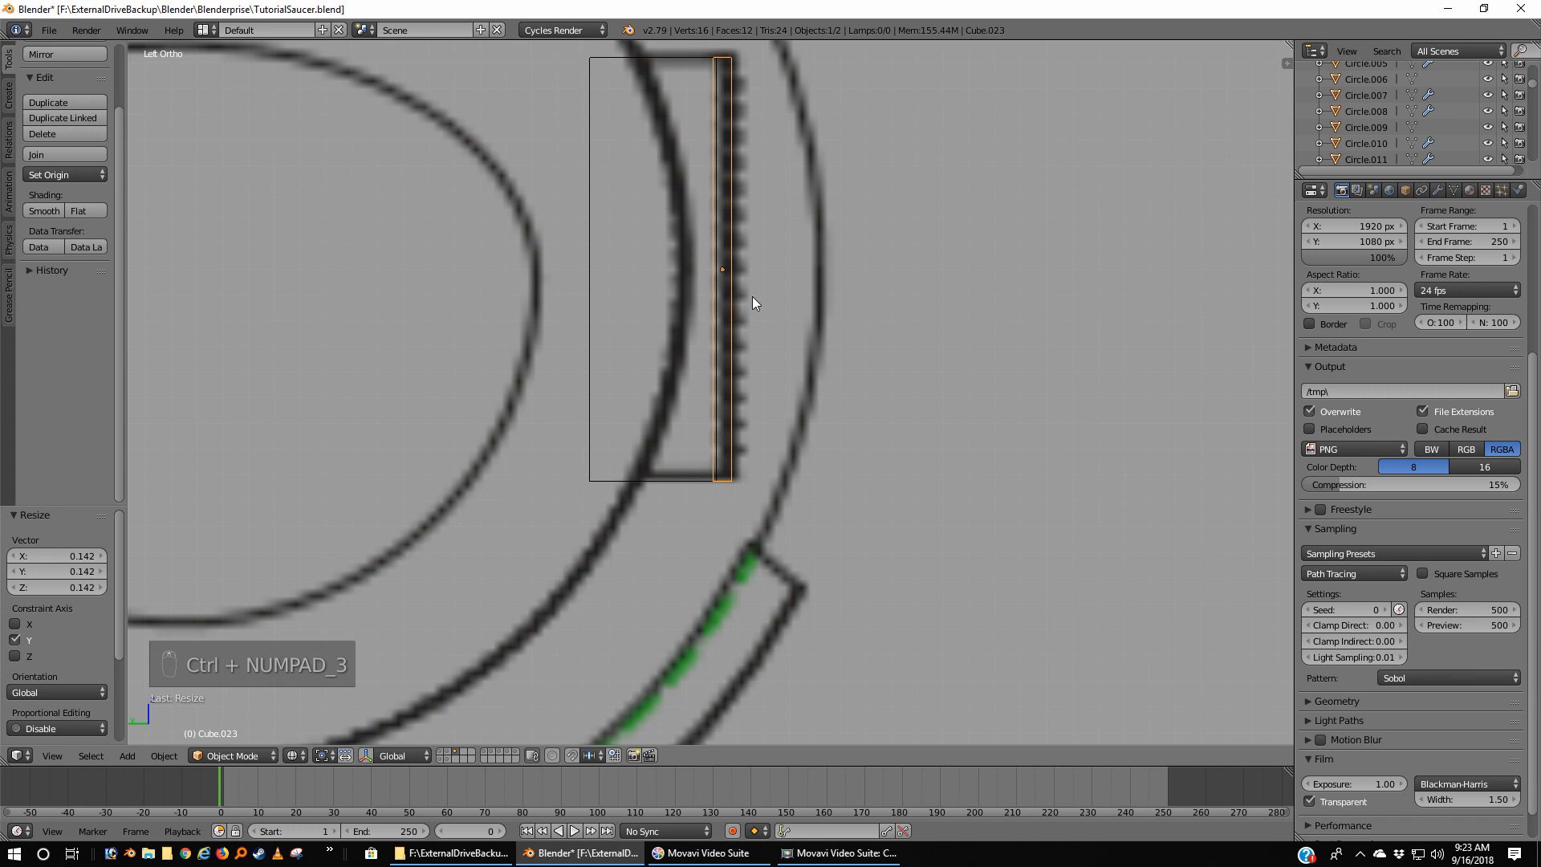
pyautogui.scroll(-4, 753, 296)
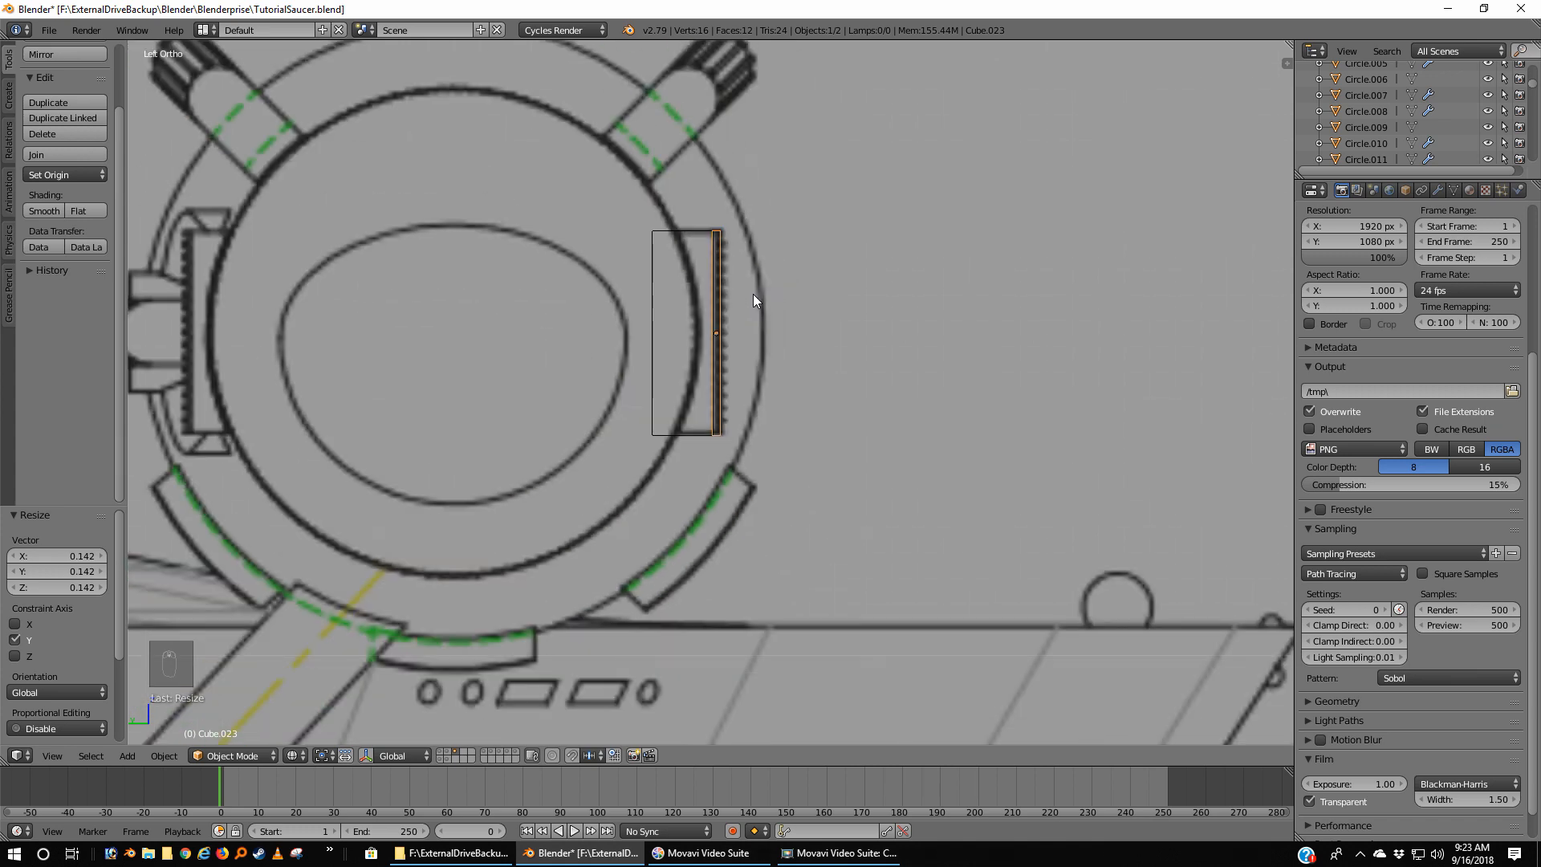
pyautogui.press('g')
pyautogui.press('y')
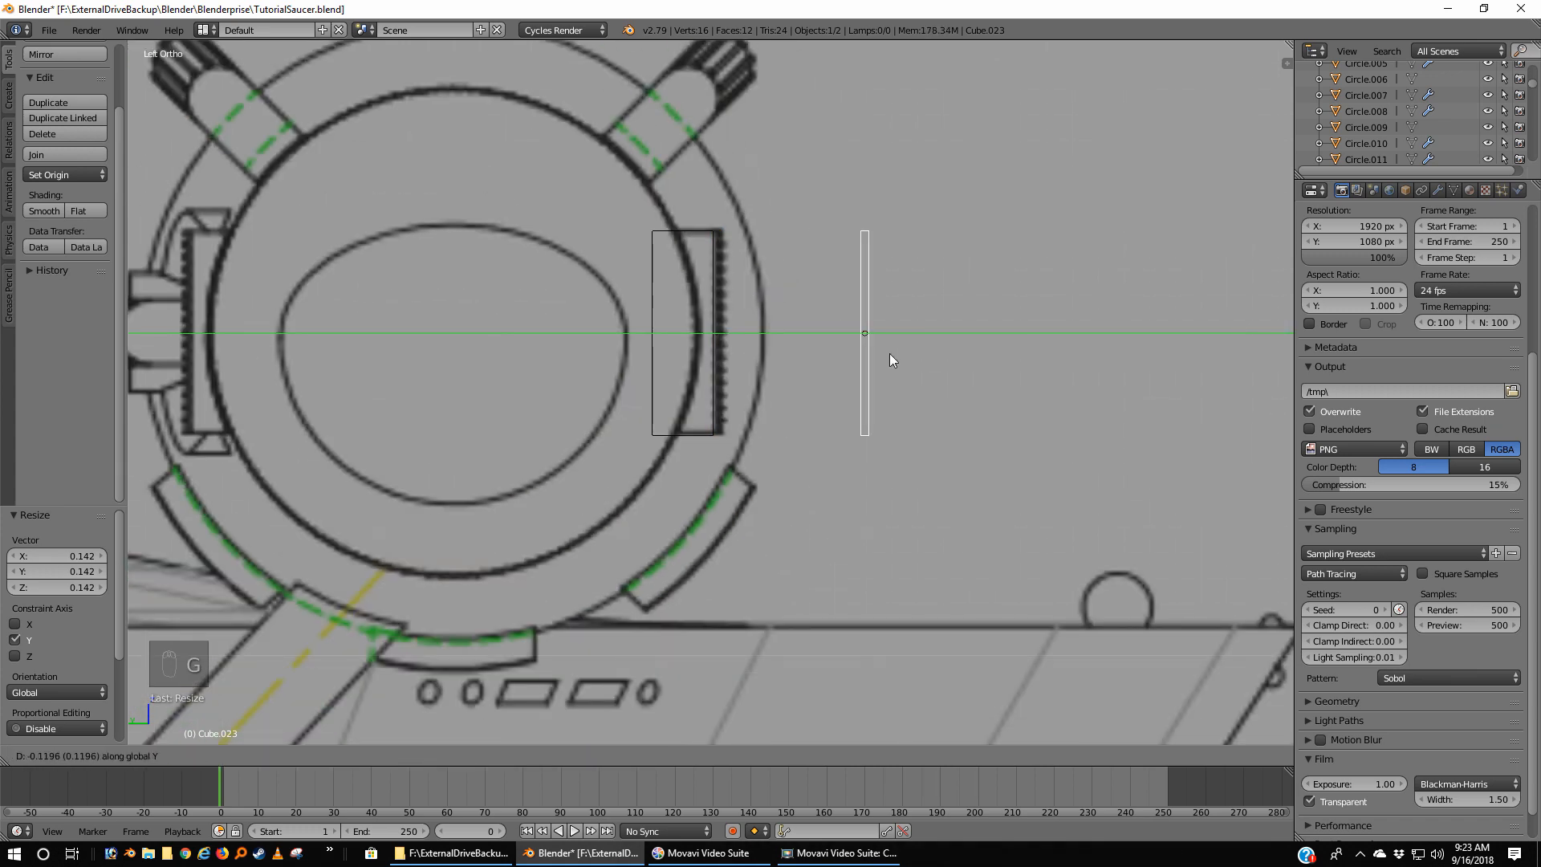
pyautogui.click(898, 354)
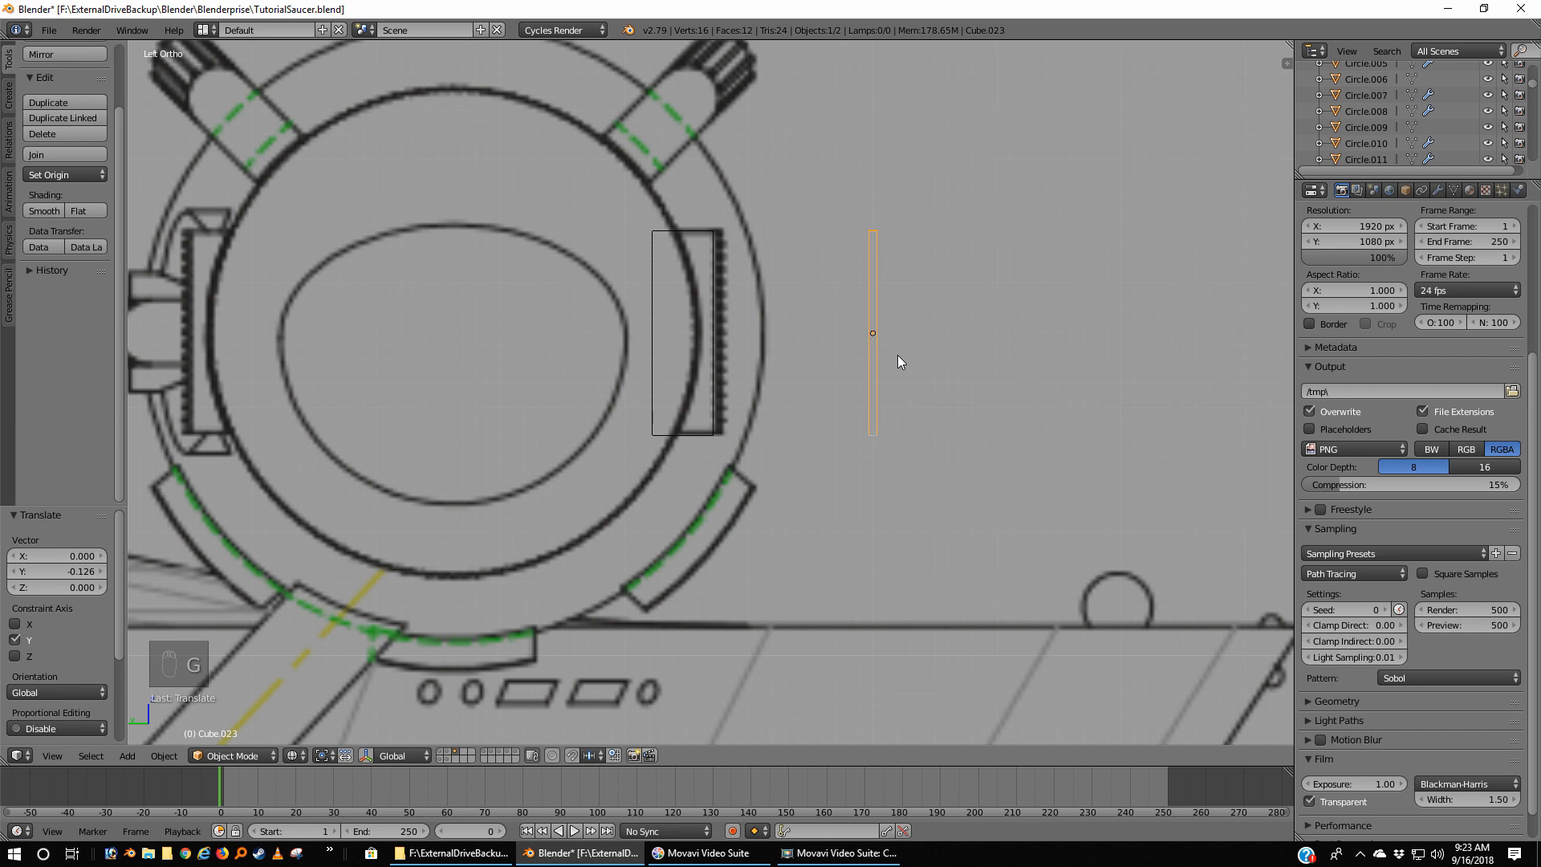
# Step: Rotate the thin plate by -90 degrees in the left view so it lies horizontally
pyautogui.press('r')
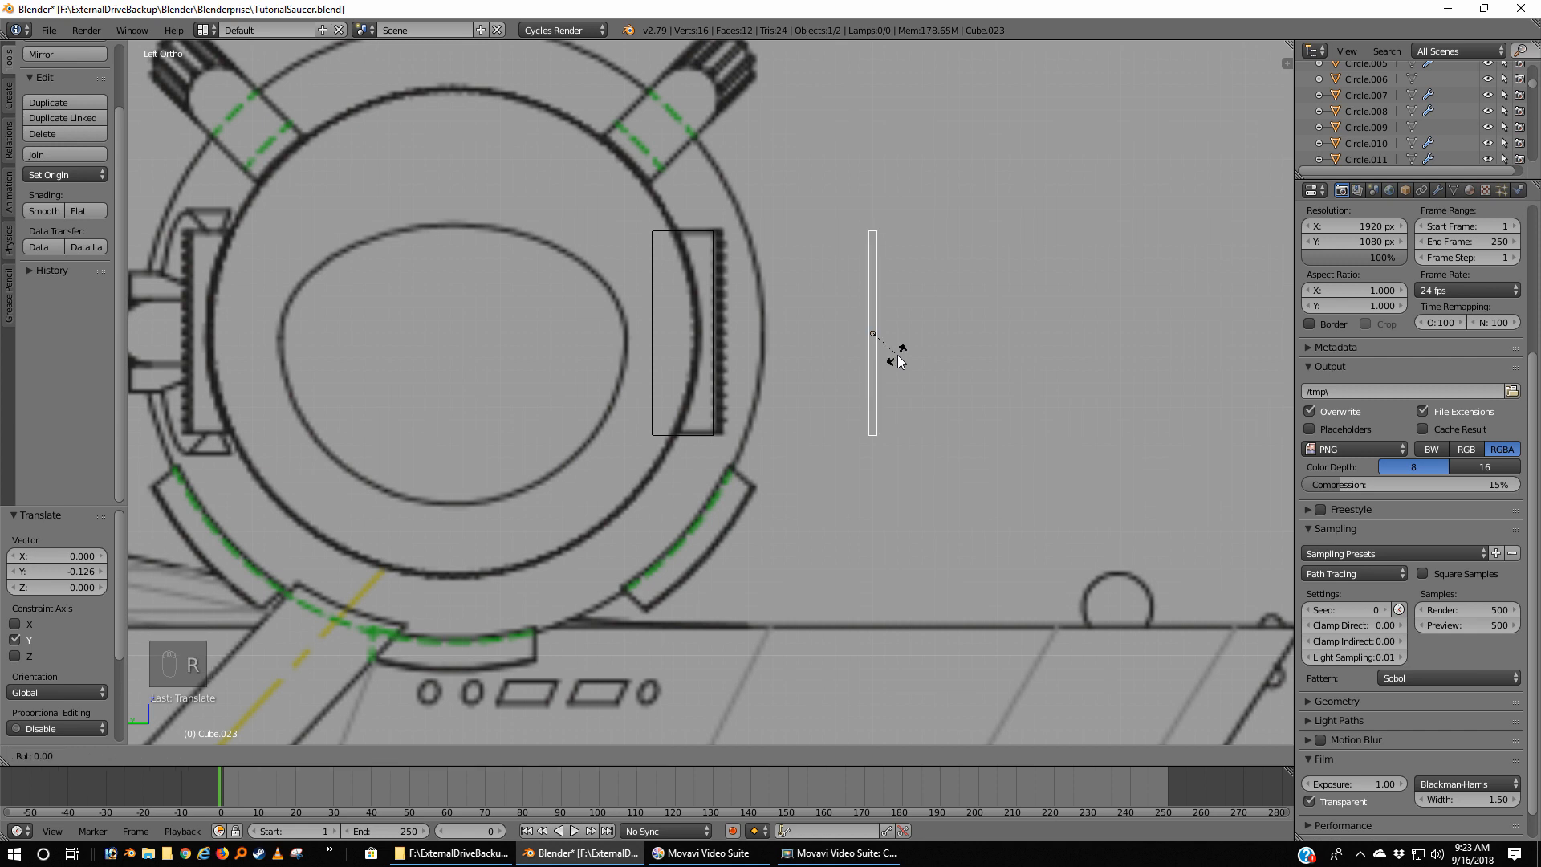
pyautogui.write('-90')
pyautogui.press('Return')
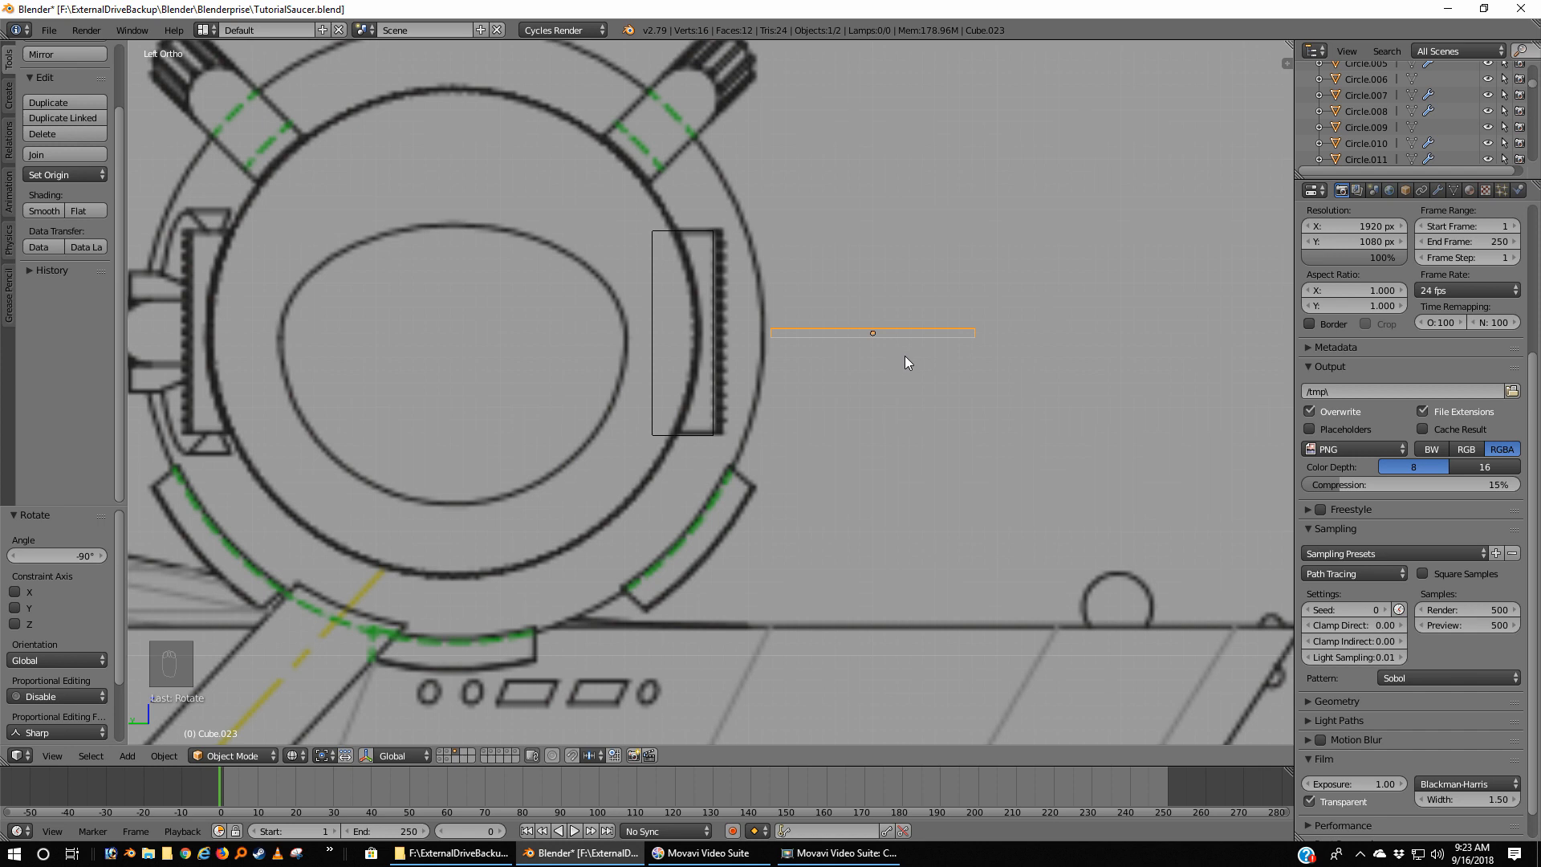
# Step: Enter Edit Mode on the horizontal thin plate and deselect all its geometry
pyautogui.scroll(5, 906, 362)
pyautogui.keyDown('shift'); pyautogui.moveTo(973, 345); pyautogui.dragTo(570, 503, button='middle'); pyautogui.keyUp('shift')
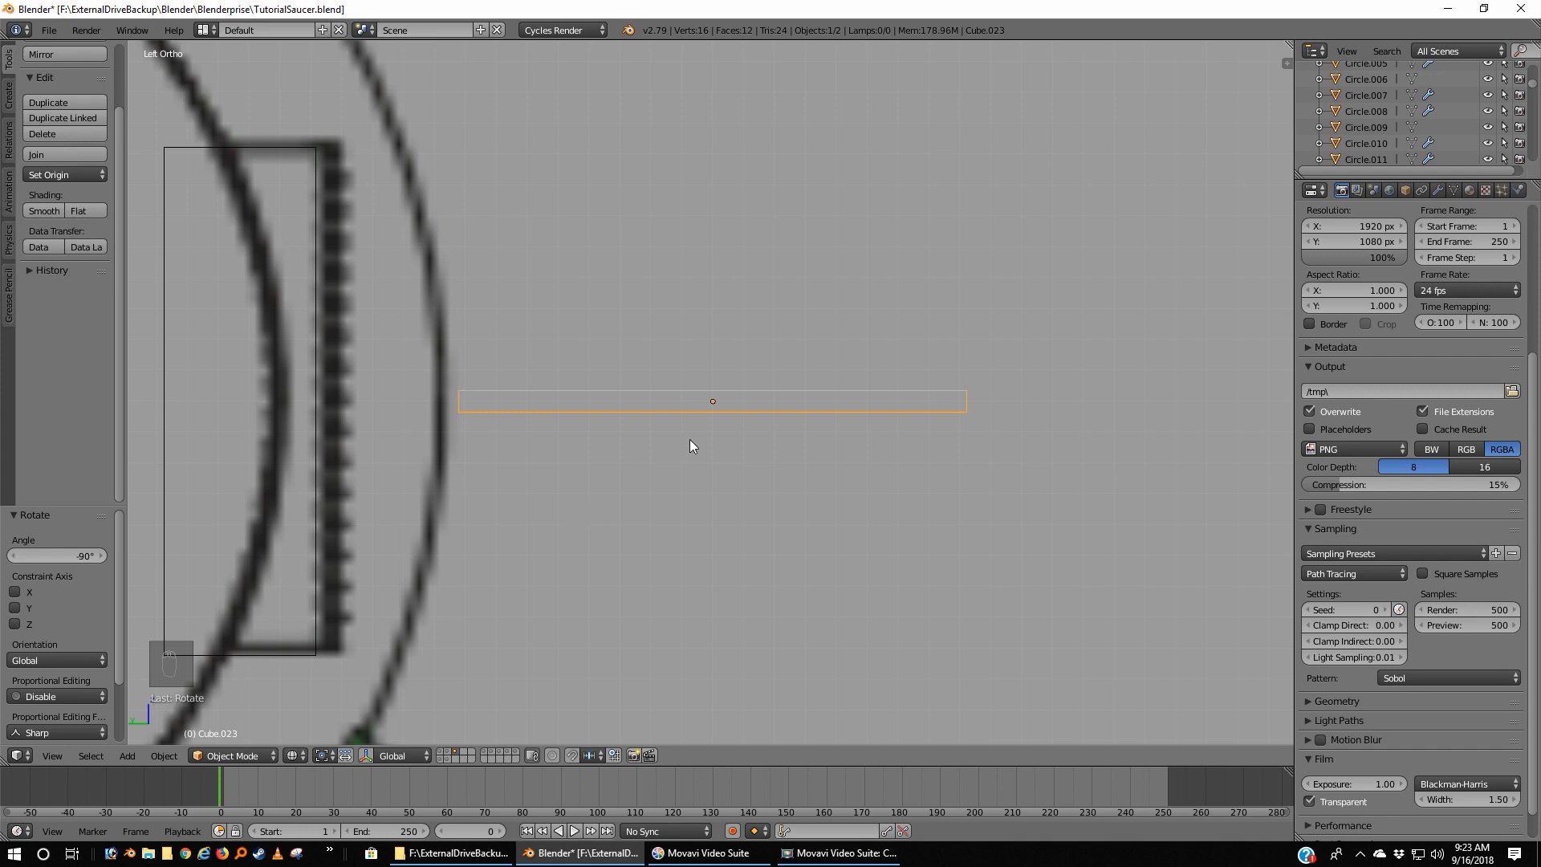
pyautogui.press('Tab')
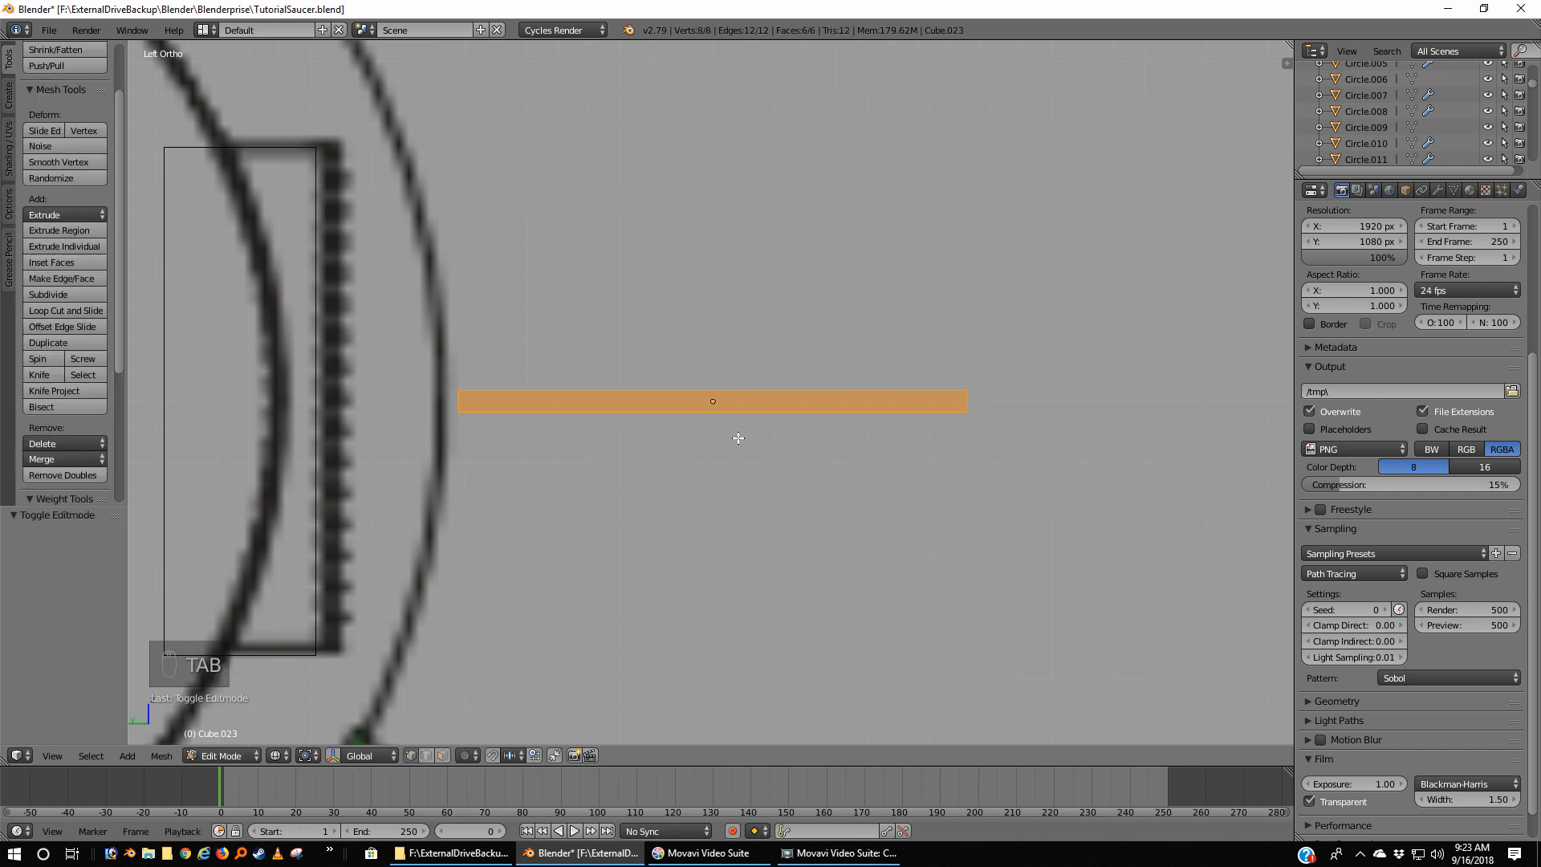
pyautogui.press('a')
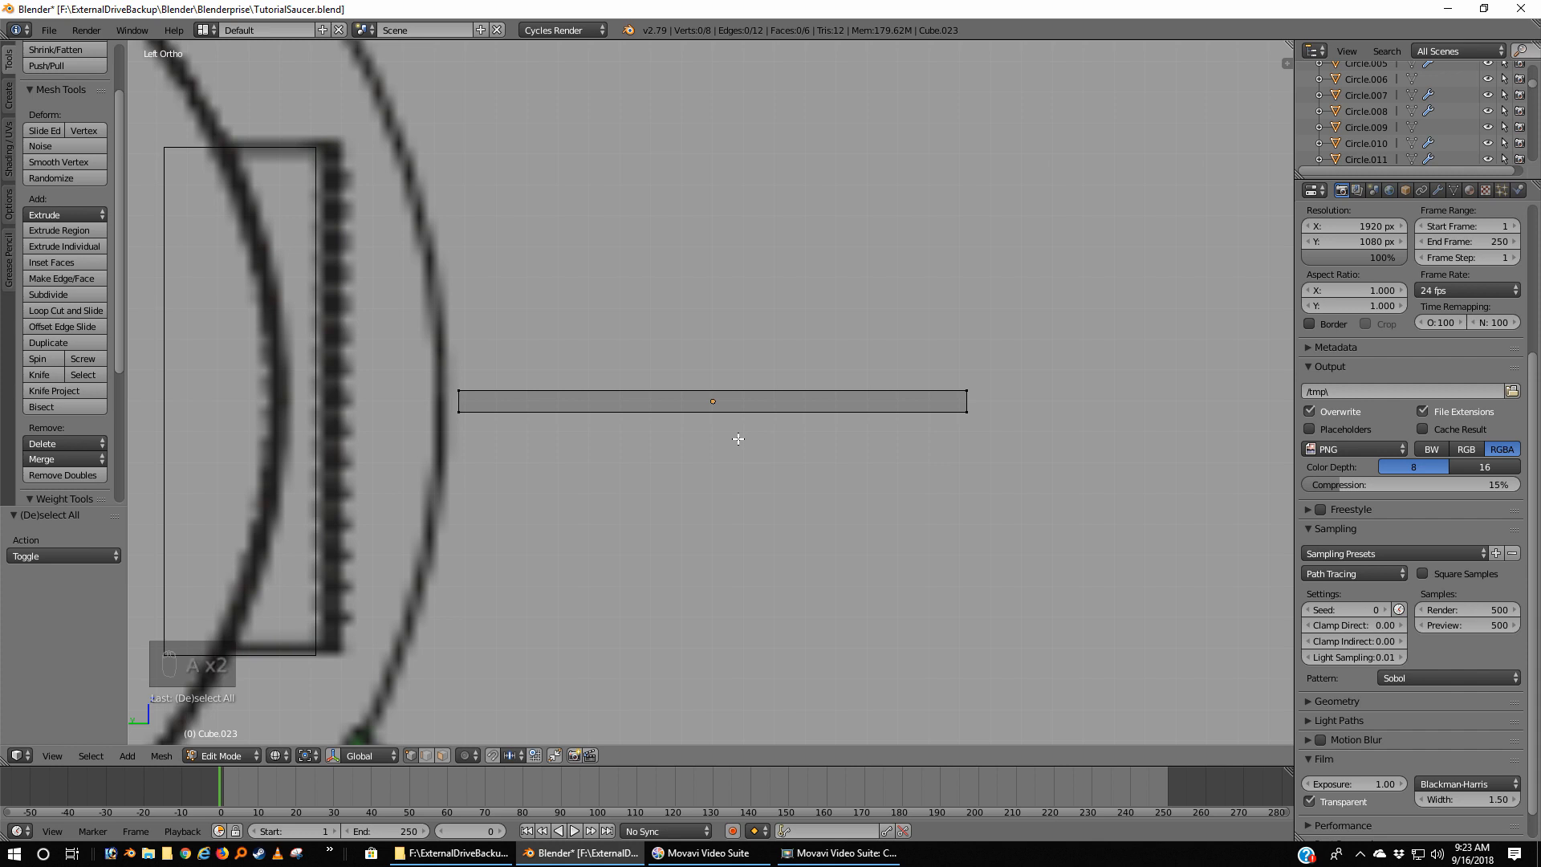
# Step: Add 33 evenly spaced loop cuts across the length of the thin plate with no edge slide
pyautogui.hotkey('ctrl', 'r')
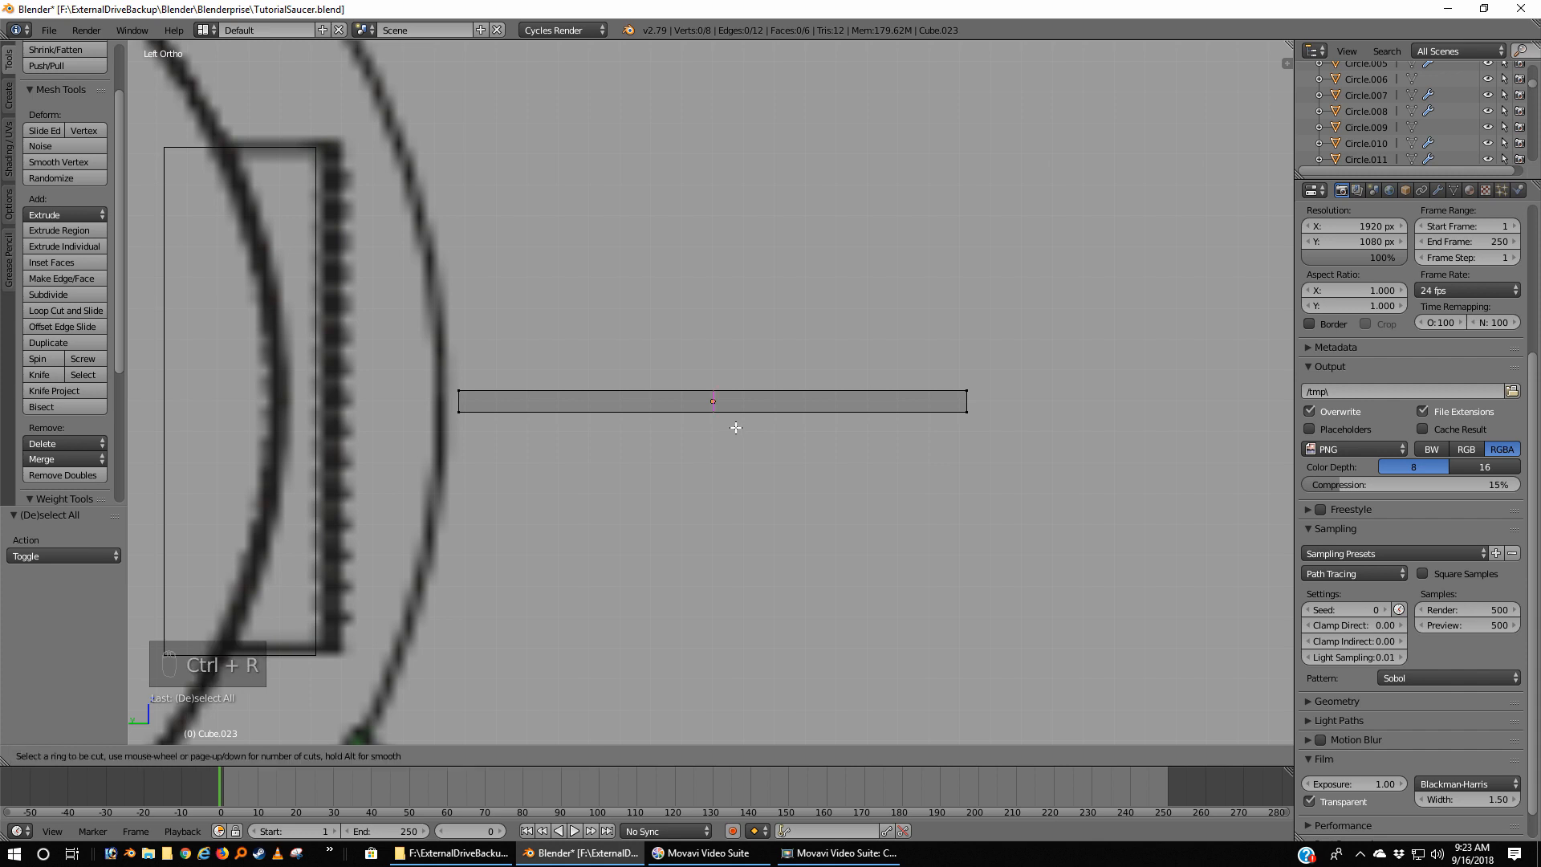
pyautogui.scroll(2, 733, 423)
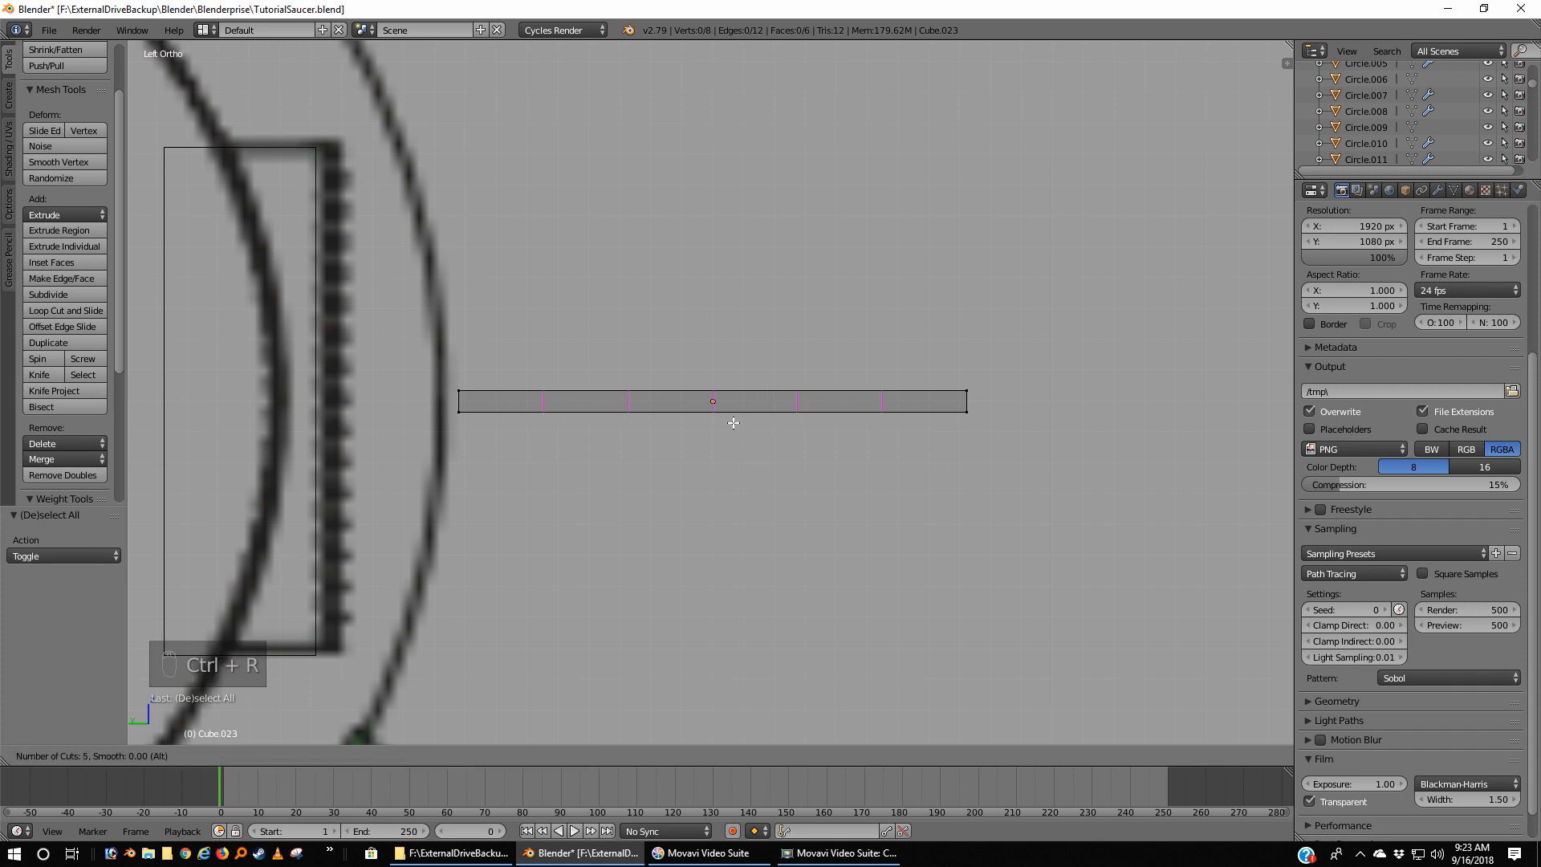
pyautogui.scroll(2, 733, 423)
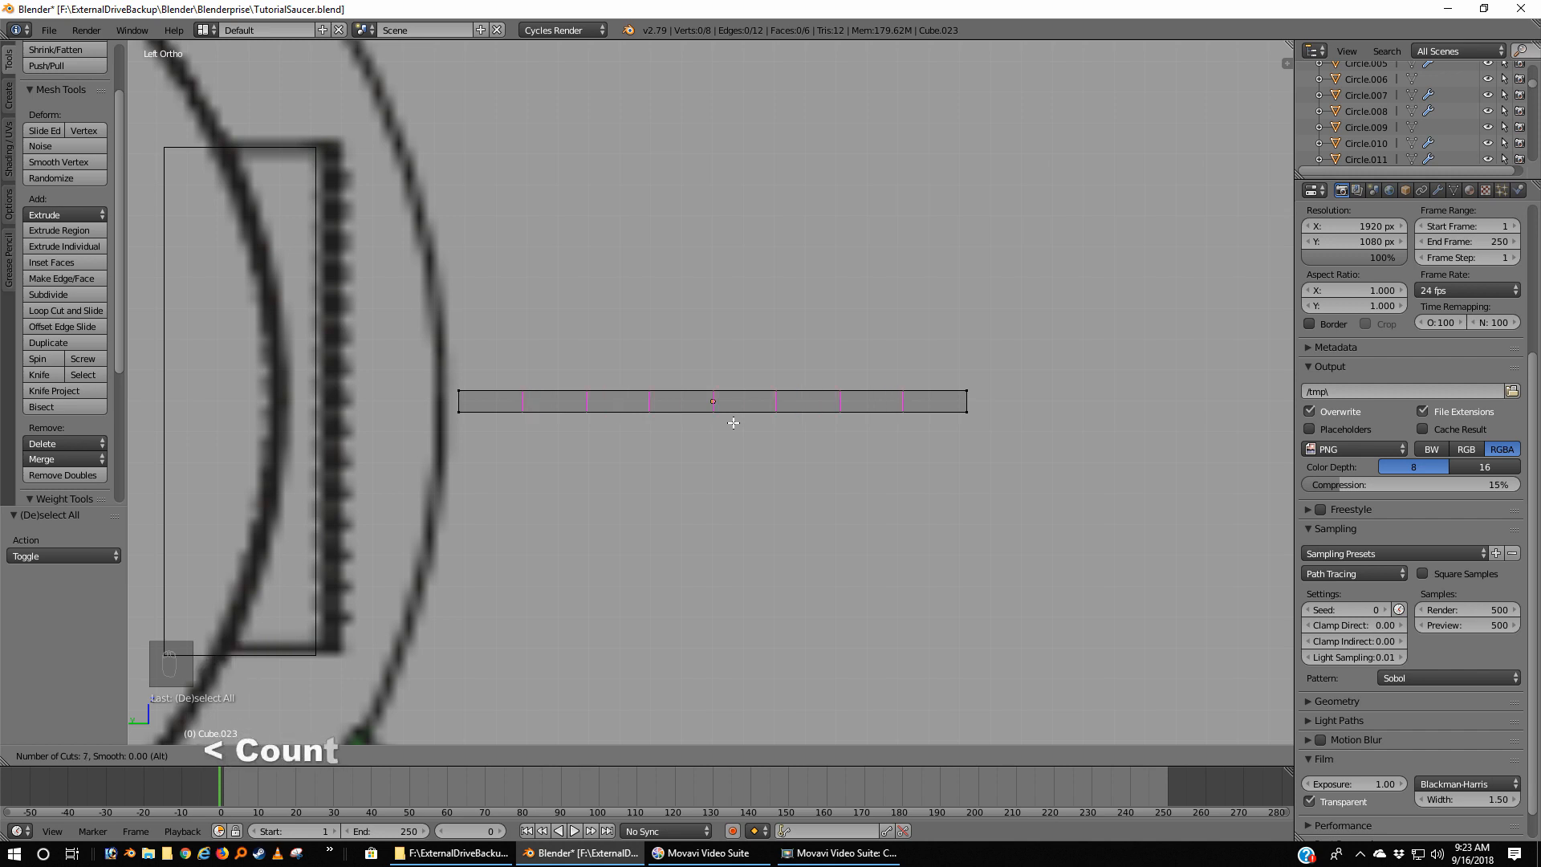
pyautogui.scroll(1, 733, 423)
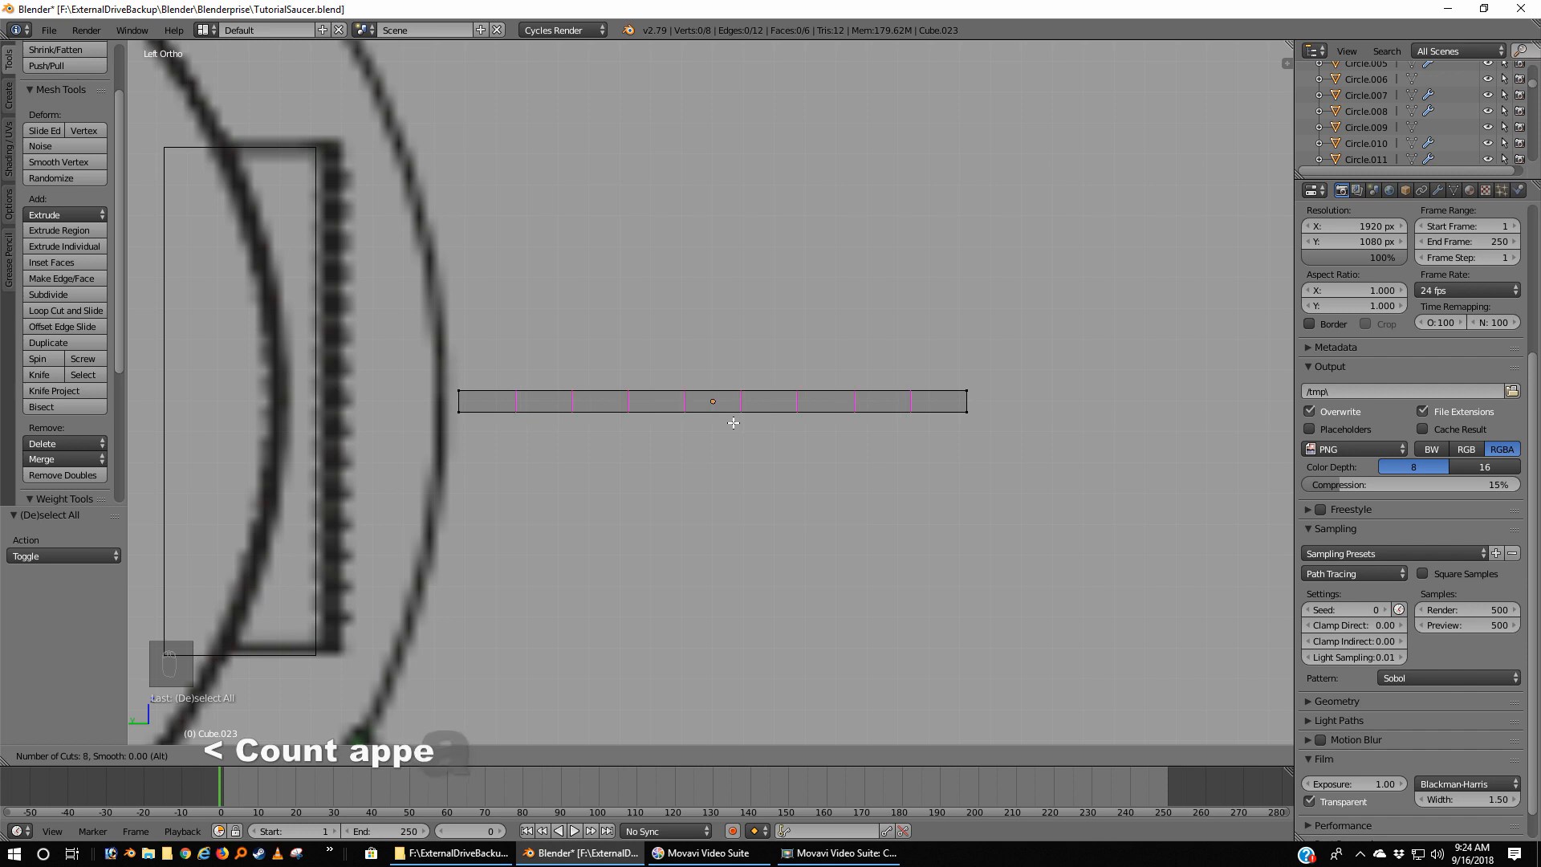
pyautogui.scroll(6, 733, 423)
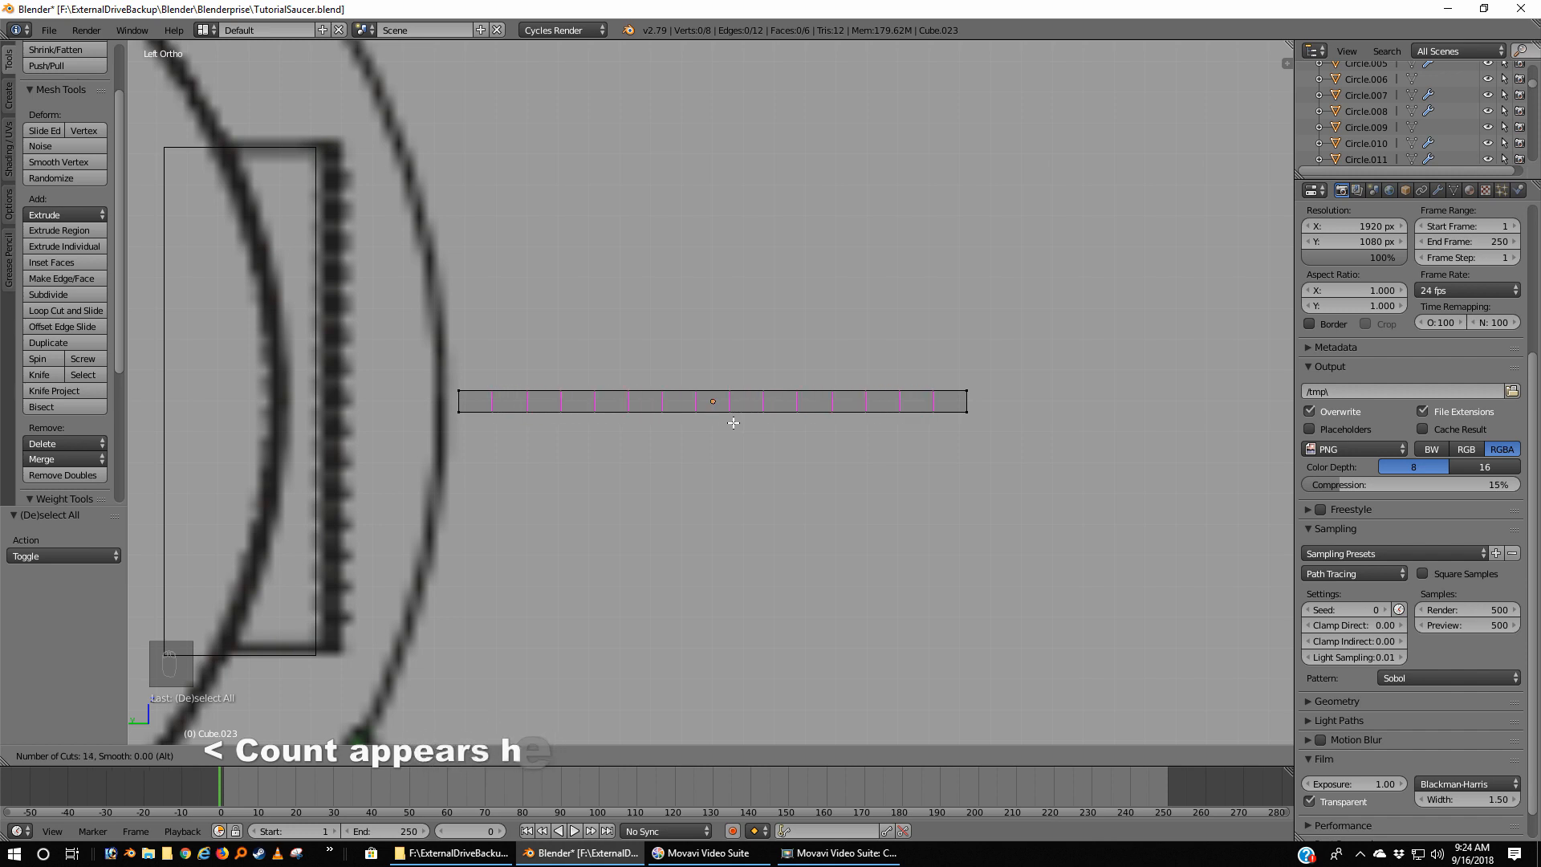
pyautogui.scroll(7, 732, 423)
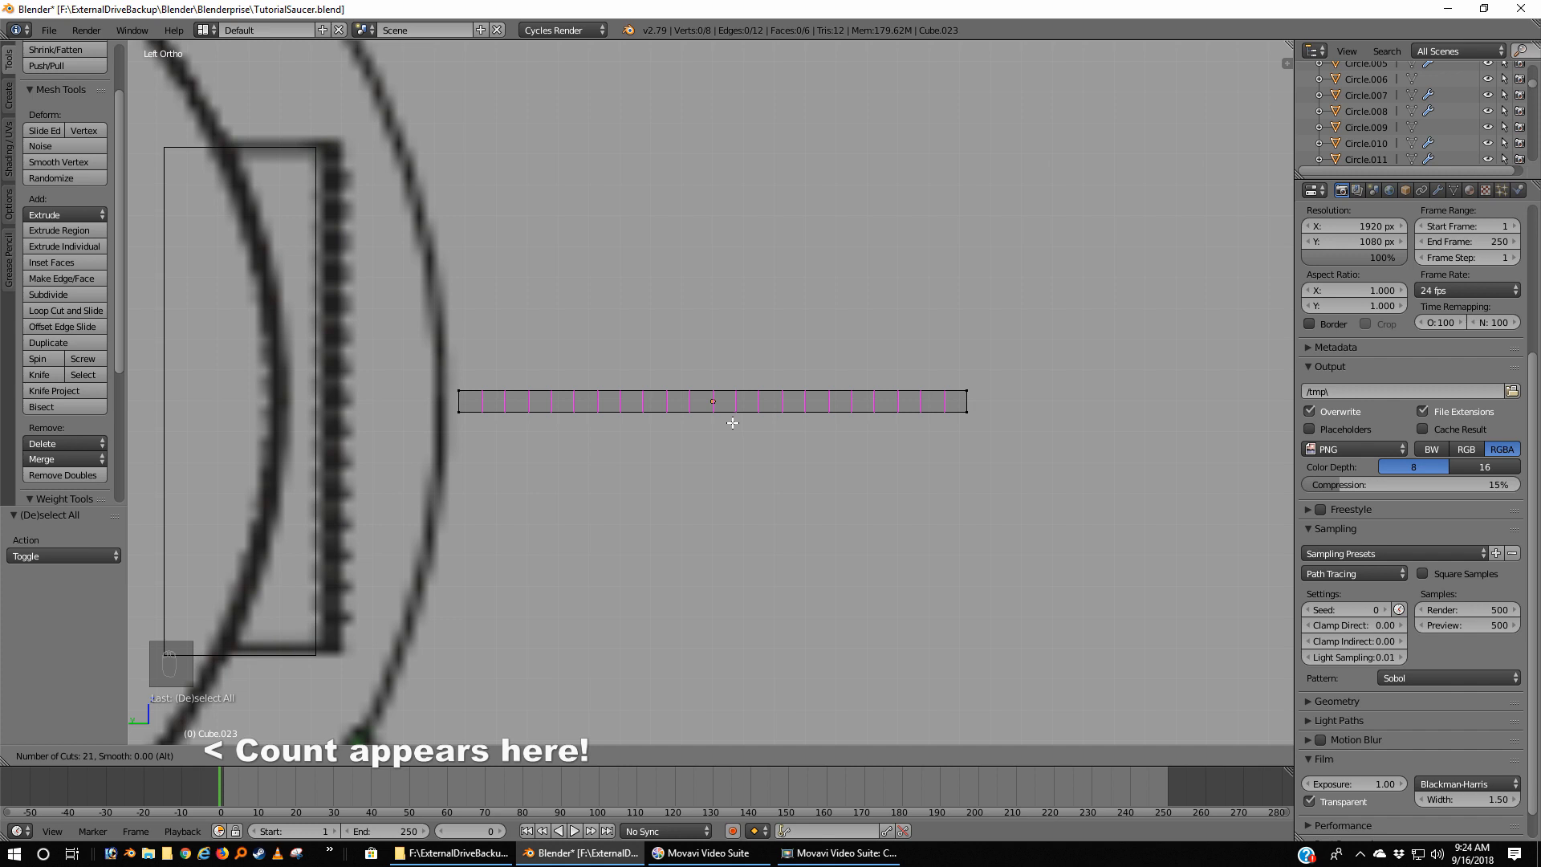
pyautogui.scroll(12, 733, 423)
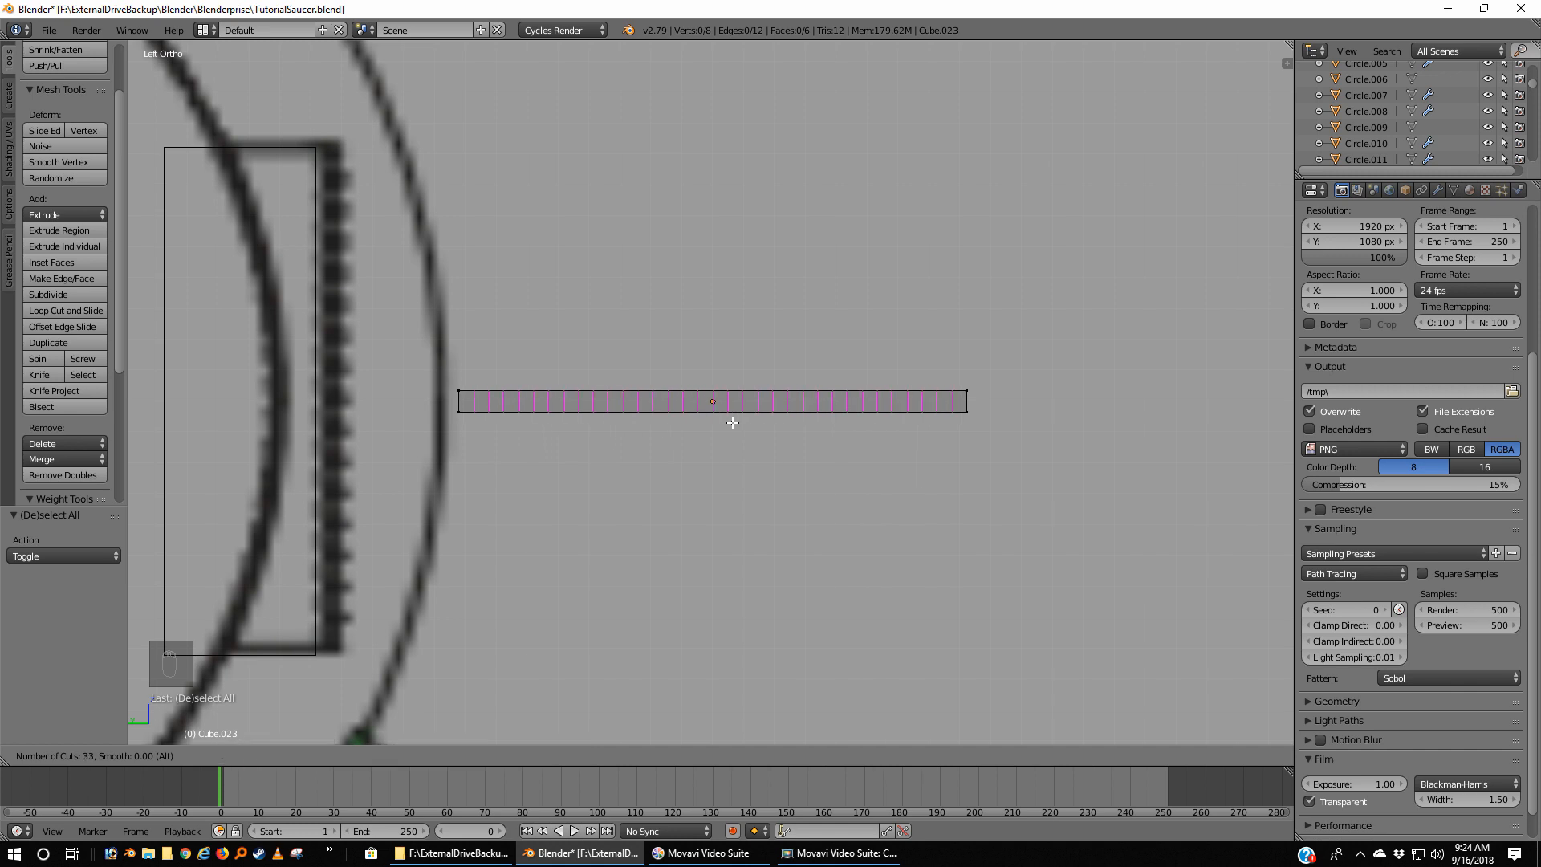
pyautogui.click(733, 423)
pyautogui.click(733, 423)
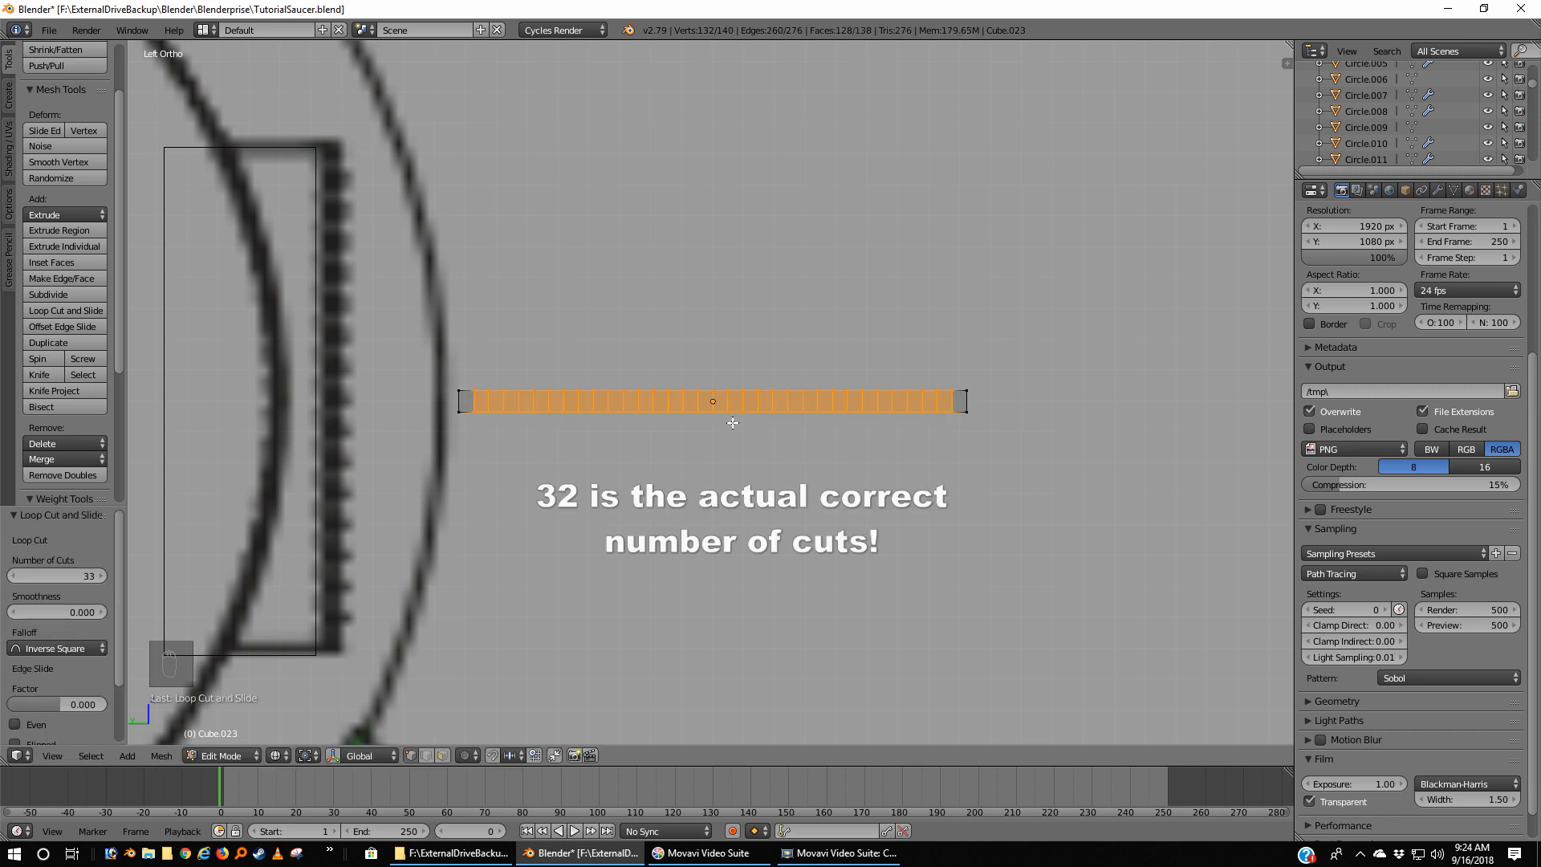
# Step: Clear the selection, then show the plate from the top in solid shading with face selection active
pyautogui.press('a')
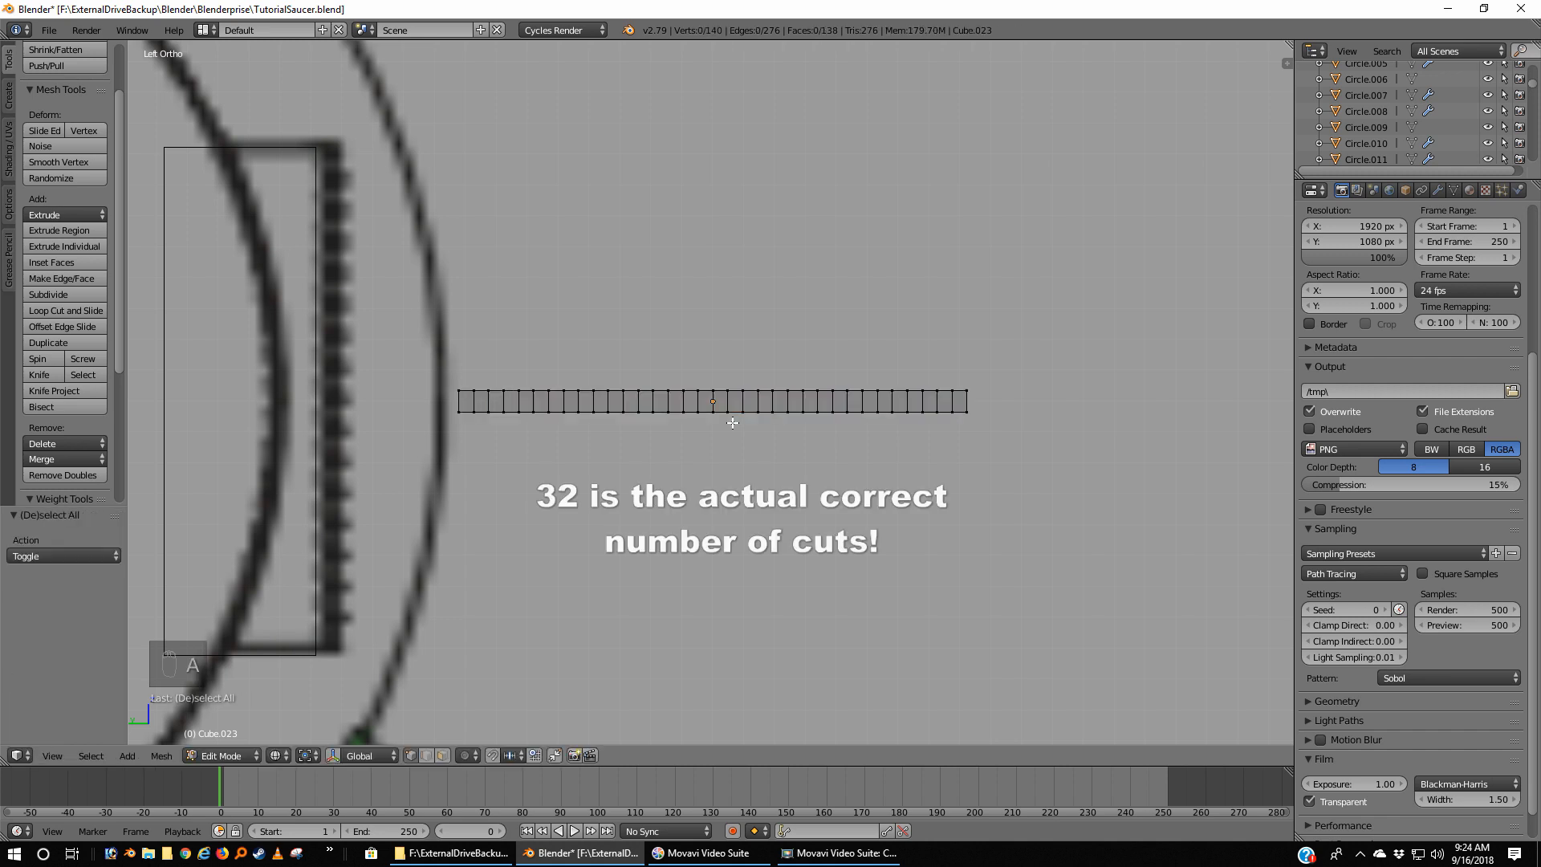
pyautogui.click(443, 755)
pyautogui.moveTo(822, 556); pyautogui.dragTo(803, 578, button='middle')
pyautogui.press('z')
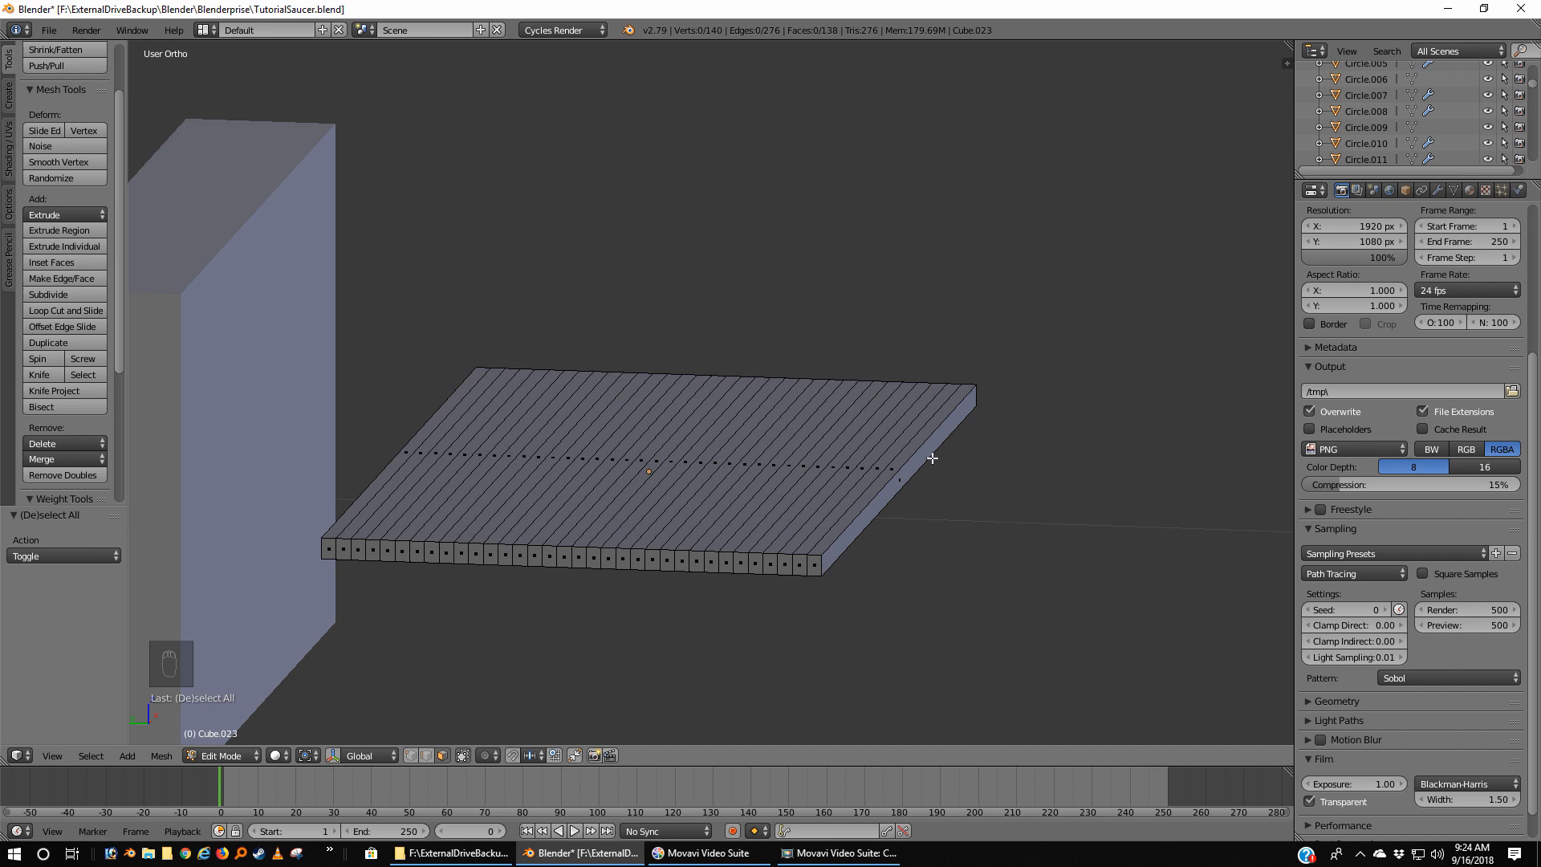
pyautogui.press('KP_7')
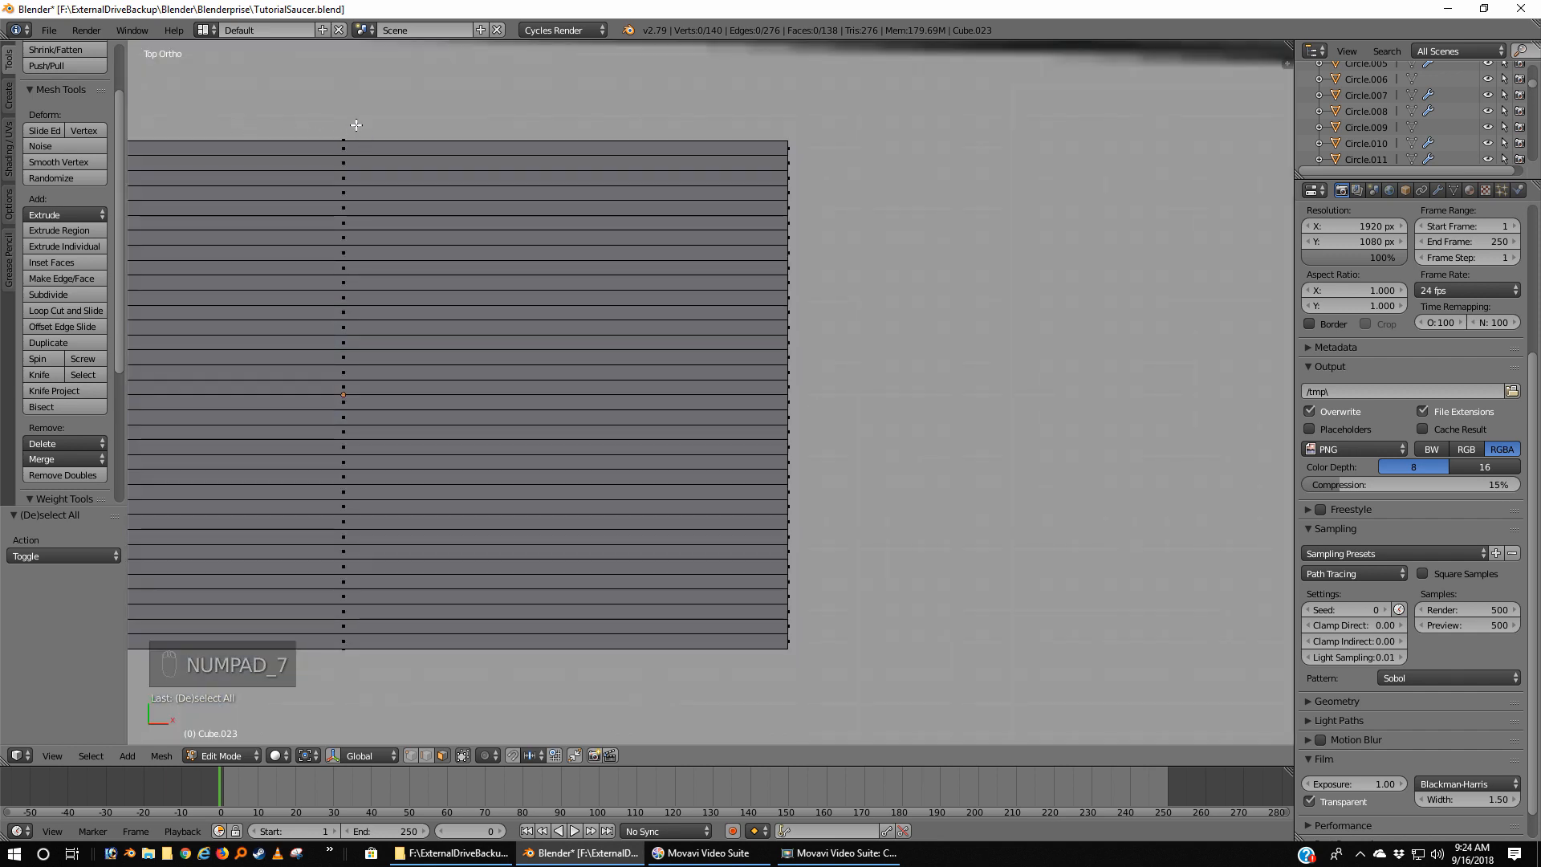
# Step: Border-select the full row of strip faces on the plate's upper side
pyautogui.click(343, 133)
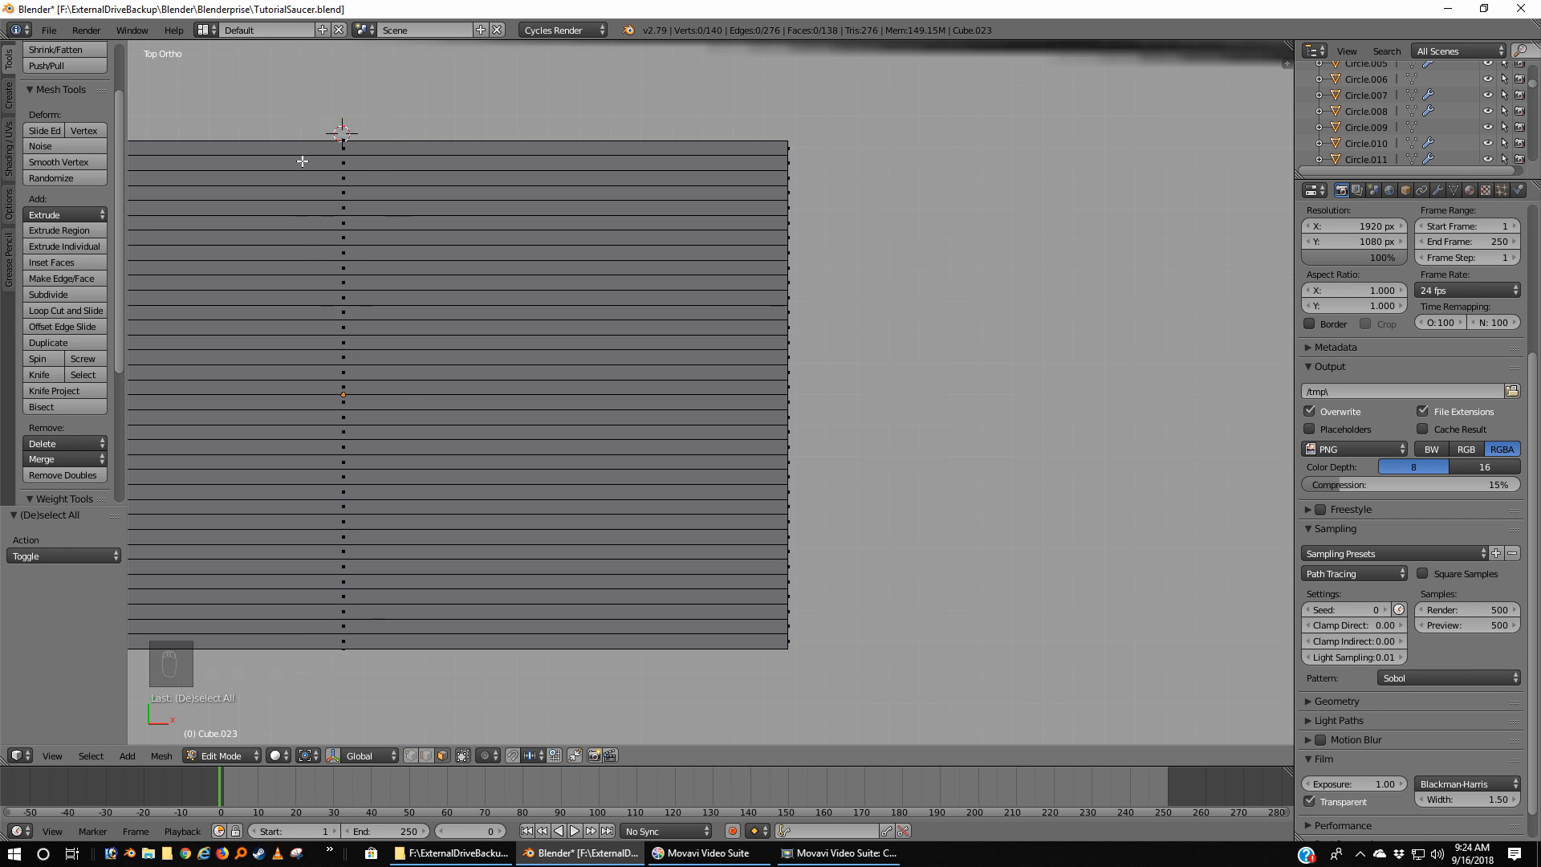
pyautogui.click(456, 80)
pyautogui.press('b')
pyautogui.moveTo(330, 144); pyautogui.dragTo(360, 610)
pyautogui.moveTo(358, 641); pyautogui.dragTo(359, 641)
pyautogui.moveTo(323, 443); pyautogui.dragTo(454, 340, button='middle')
pyautogui.press('ctrl+KP_3')
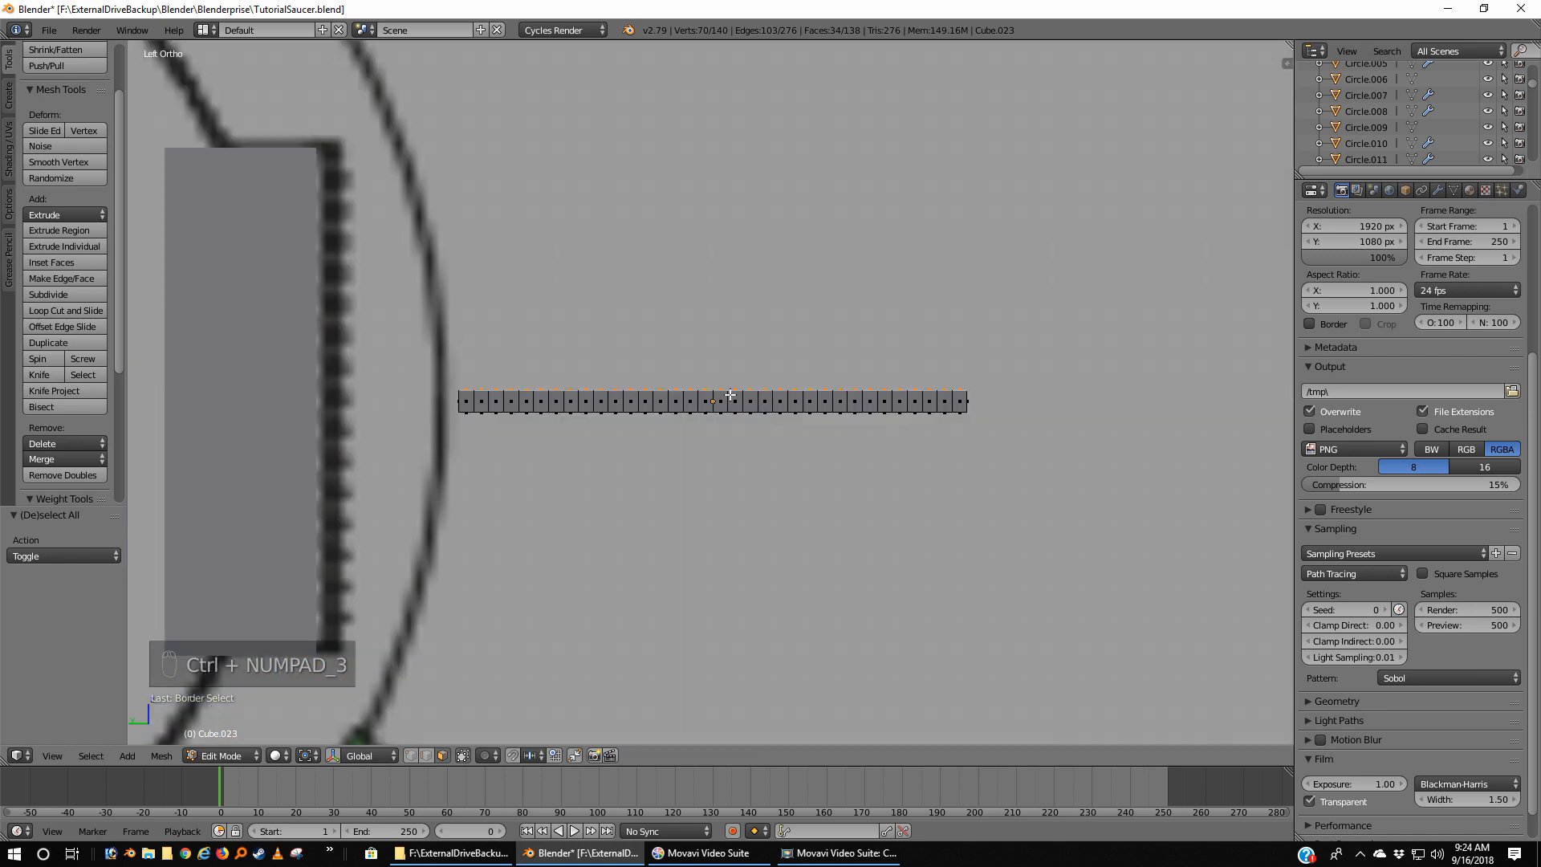
# Step: Apply Checker Deselect so only every second strip face on the plate's upper side stays selected
pyautogui.press('KP_7')
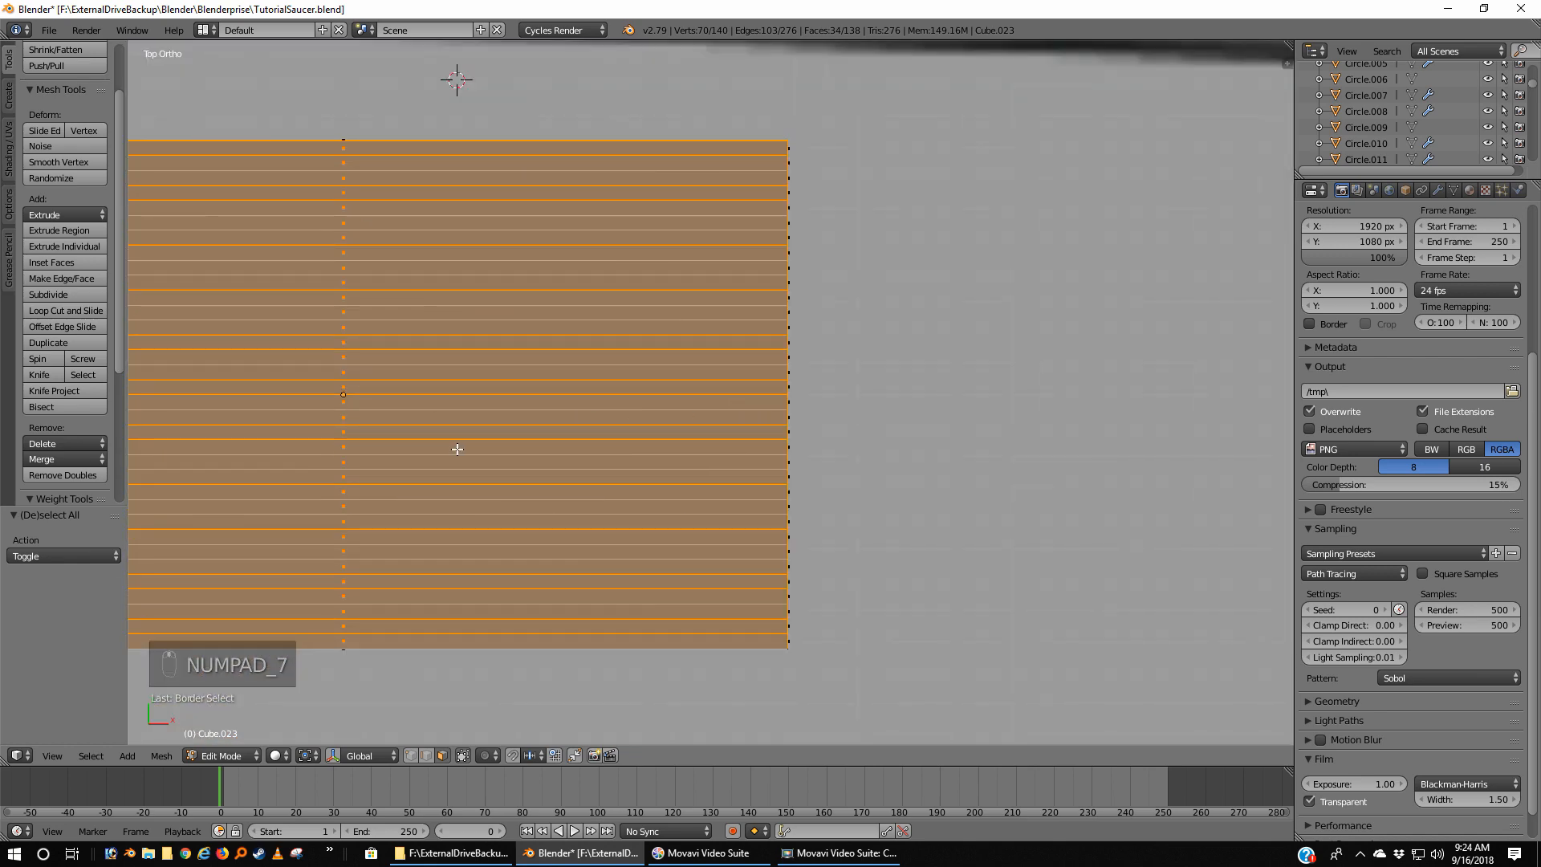
pyautogui.keyDown('shift'); pyautogui.moveTo(458, 450); pyautogui.dragTo(768, 430, button='middle'); pyautogui.keyUp('shift')
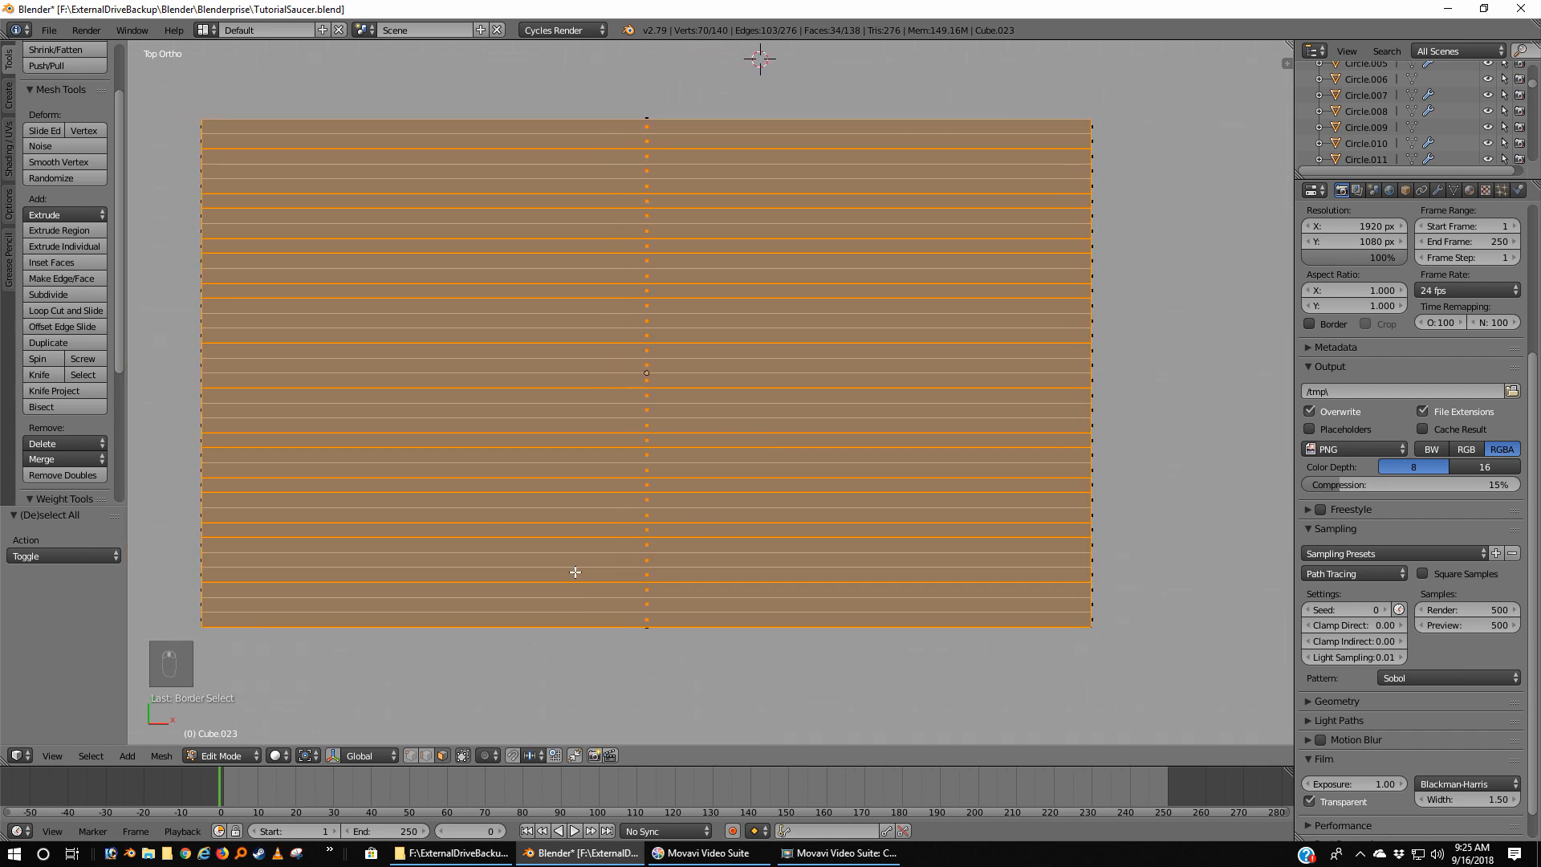
pyautogui.click(91, 755)
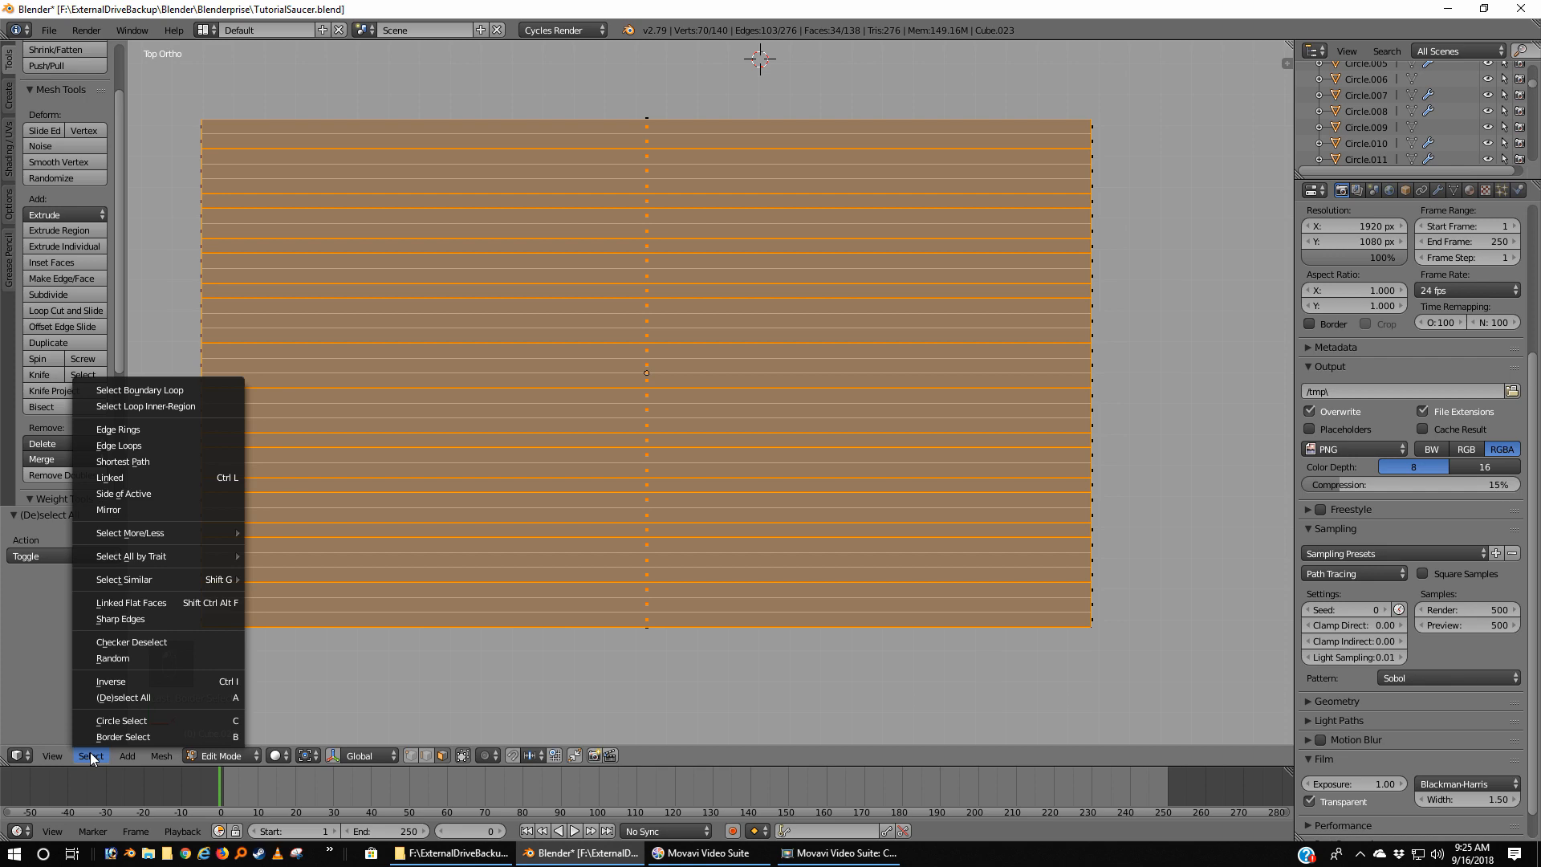
pyautogui.click(127, 643)
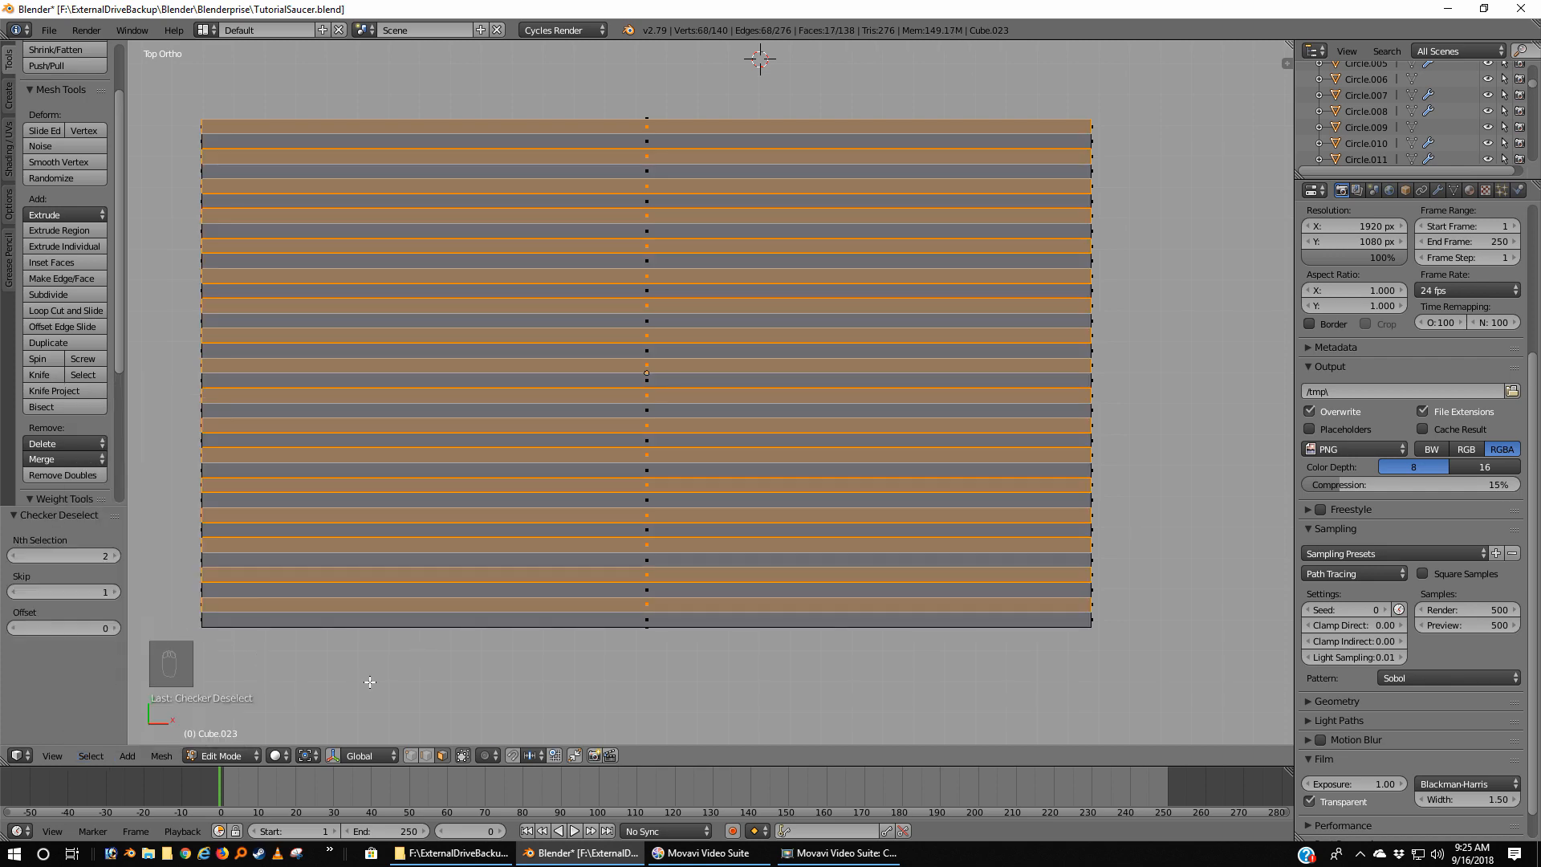
pyautogui.moveTo(406, 666); pyautogui.dragTo(529, 509, button='middle')
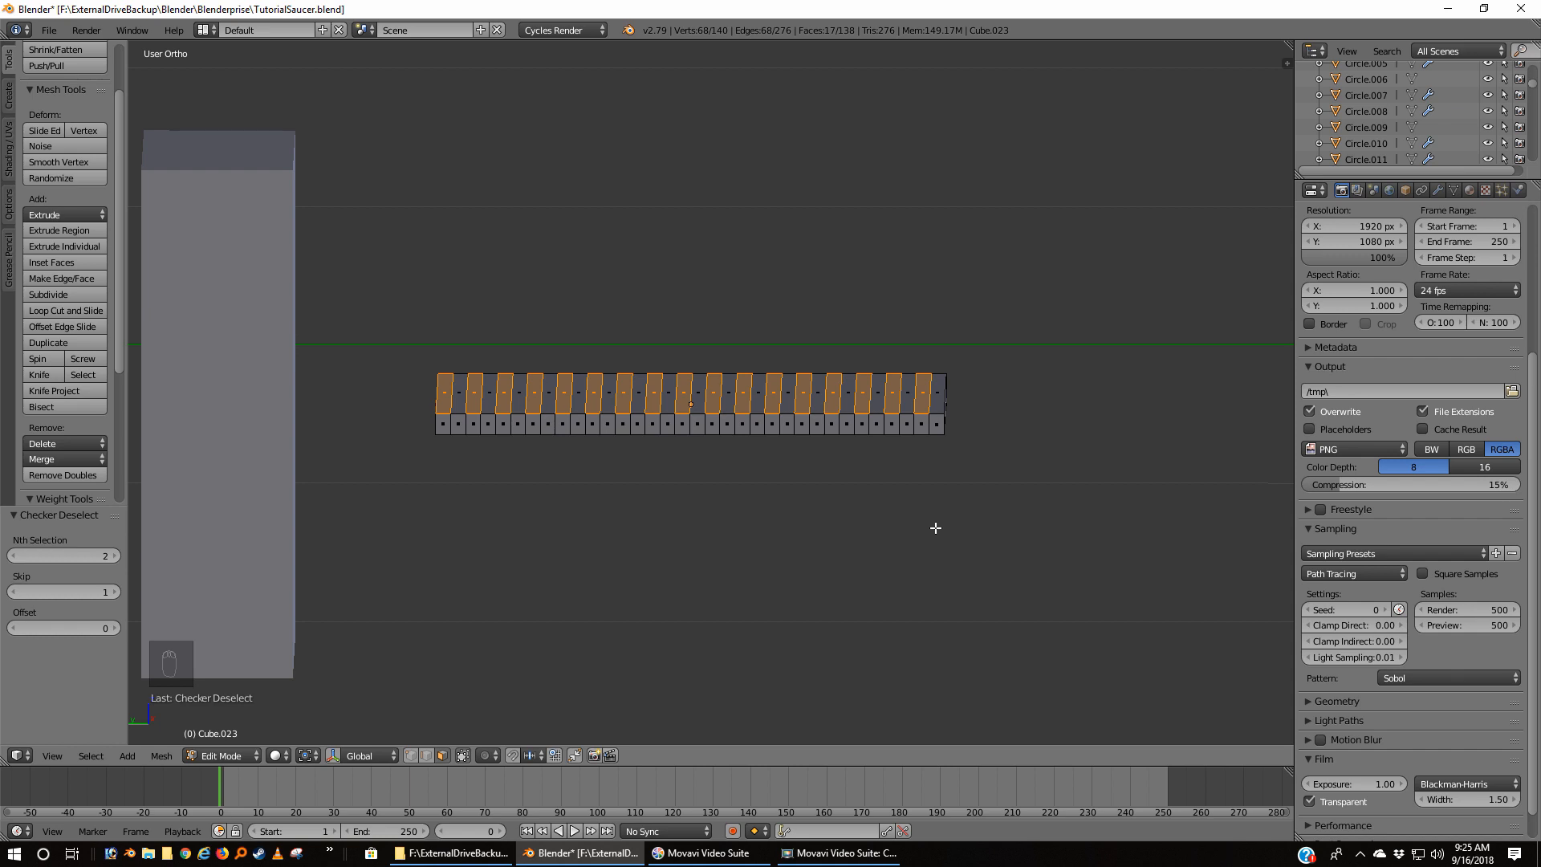
# Step: Undo the checker deselection, the face selection and the 33 loop cuts on the plate
pyautogui.hotkey('ctrl', 'z')
pyautogui.hotkey('ctrl', 'z')
pyautogui.hotkey('ctrl', 'z')
pyautogui.hotkey('ctrl', 'z')
pyautogui.hotkey('ctrl', 'z')
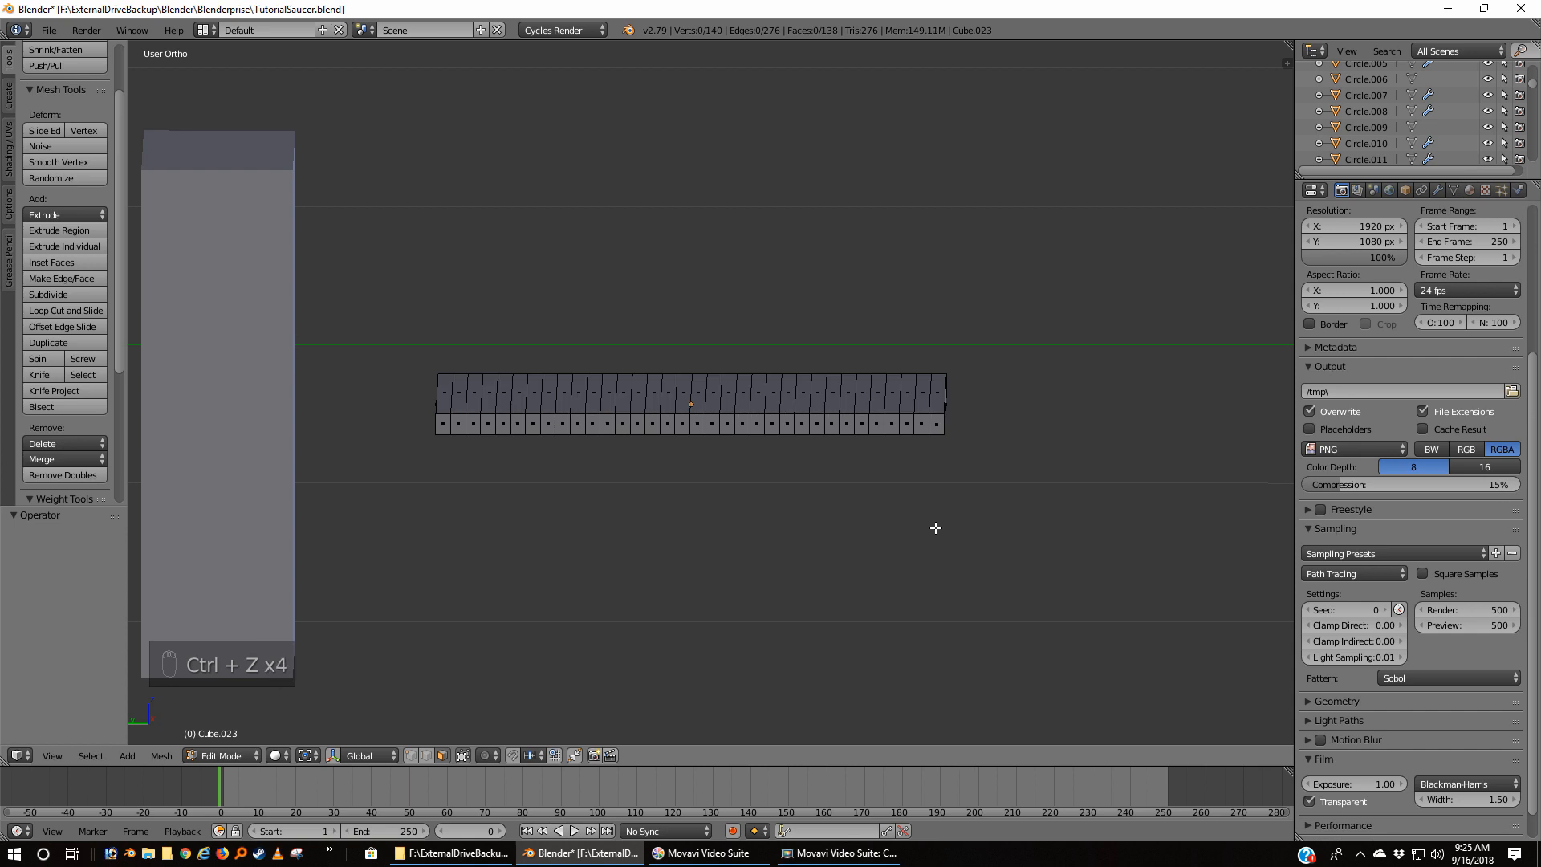
pyautogui.hotkey('ctrl', 'z')
pyautogui.hotkey('ctrl', 'z')
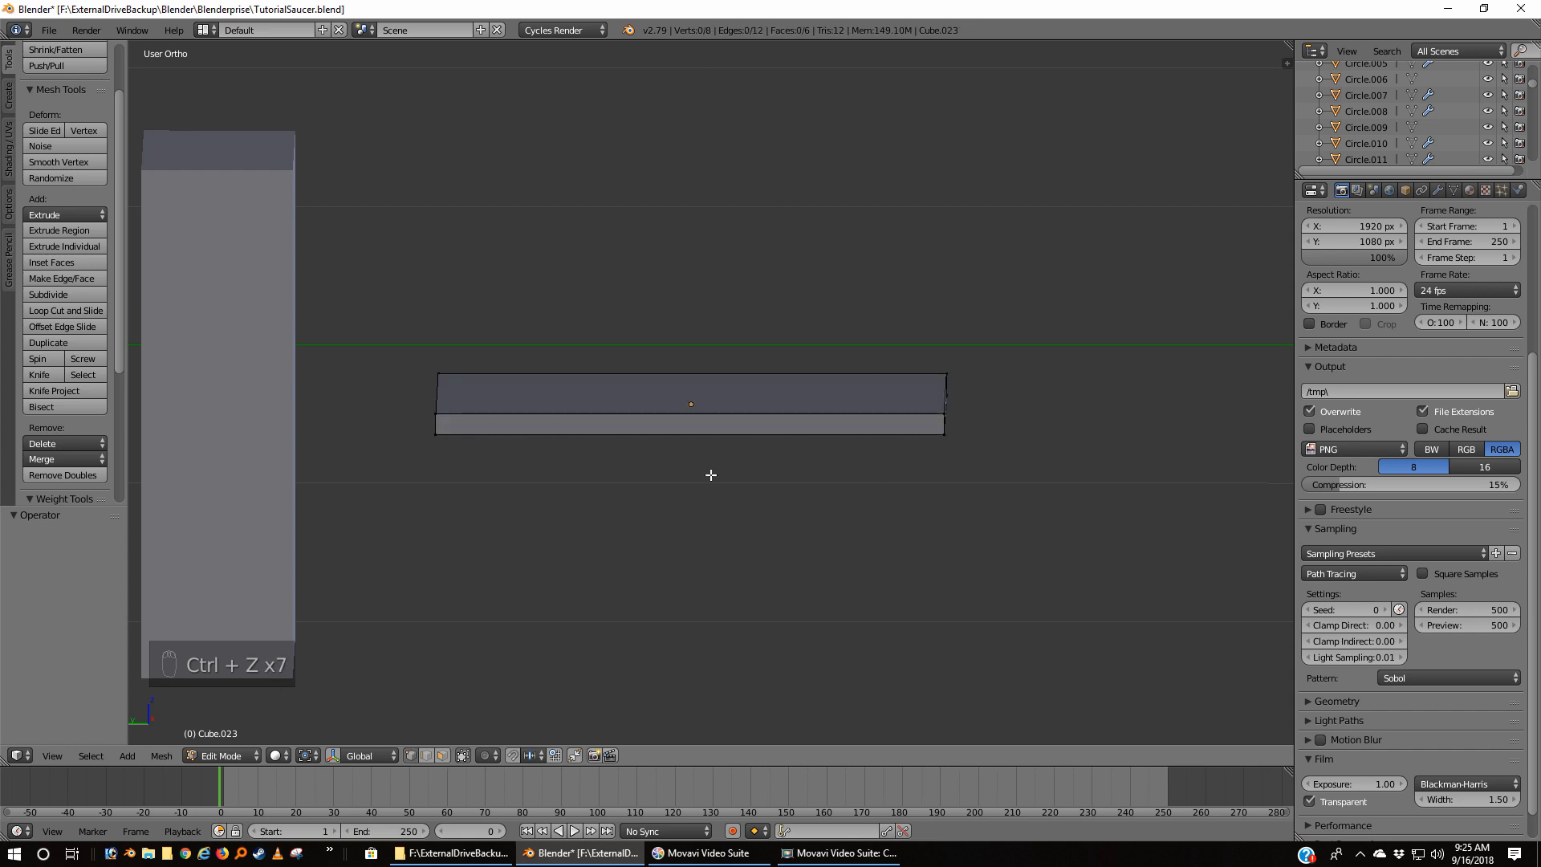
# Step: In left orthographic view, add 32 evenly spaced loop cuts across the plate with no edge slide
pyautogui.press('ctrl+KP_3')
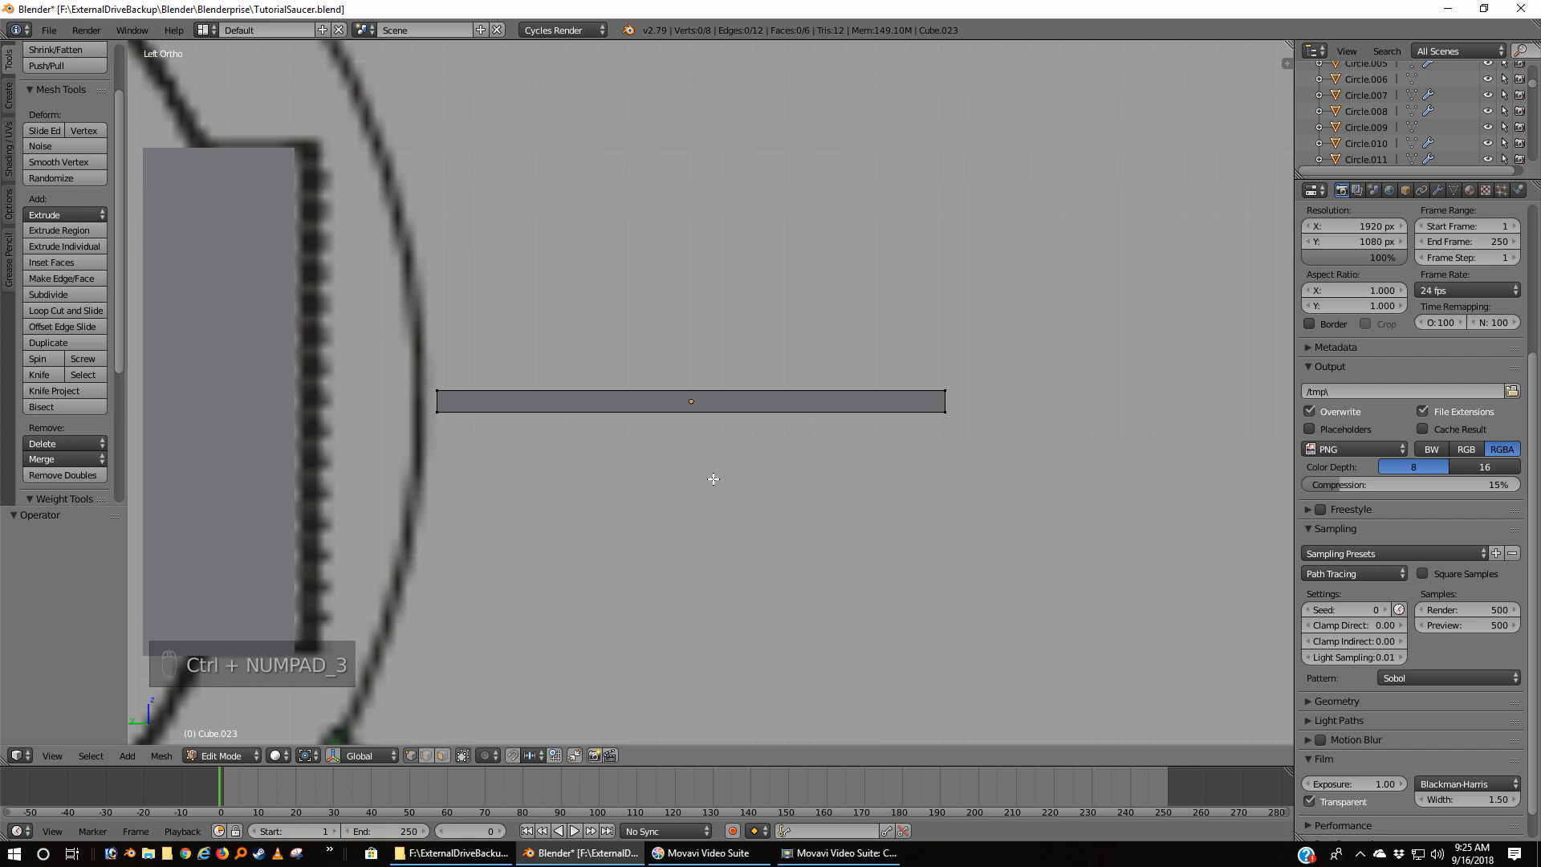
pyautogui.hotkey('ctrl', 'r')
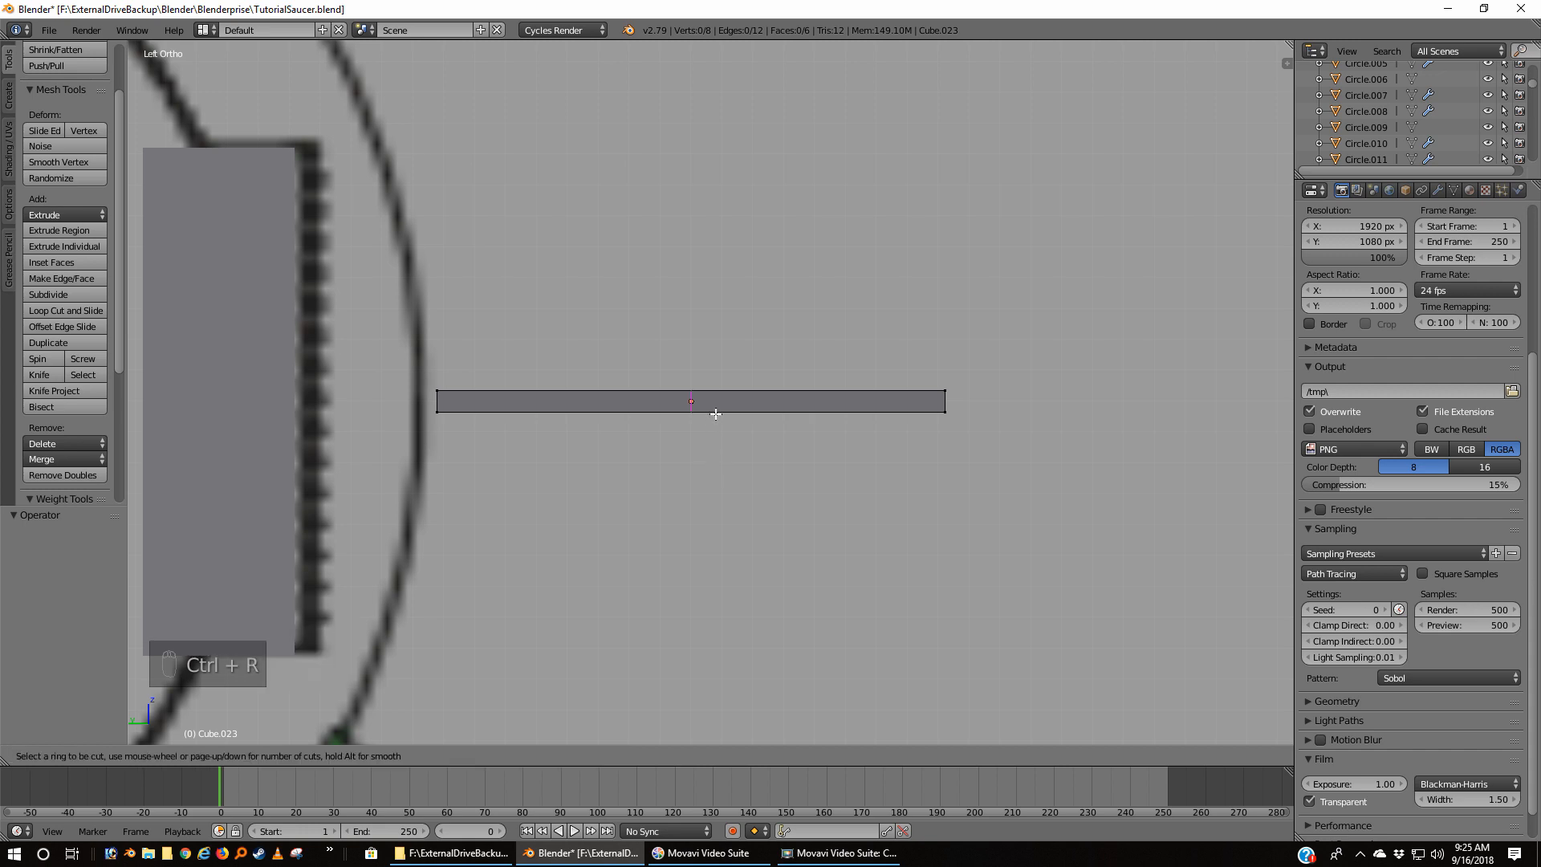
pyautogui.scroll(1, 716, 413)
pyautogui.scroll(5, 716, 413)
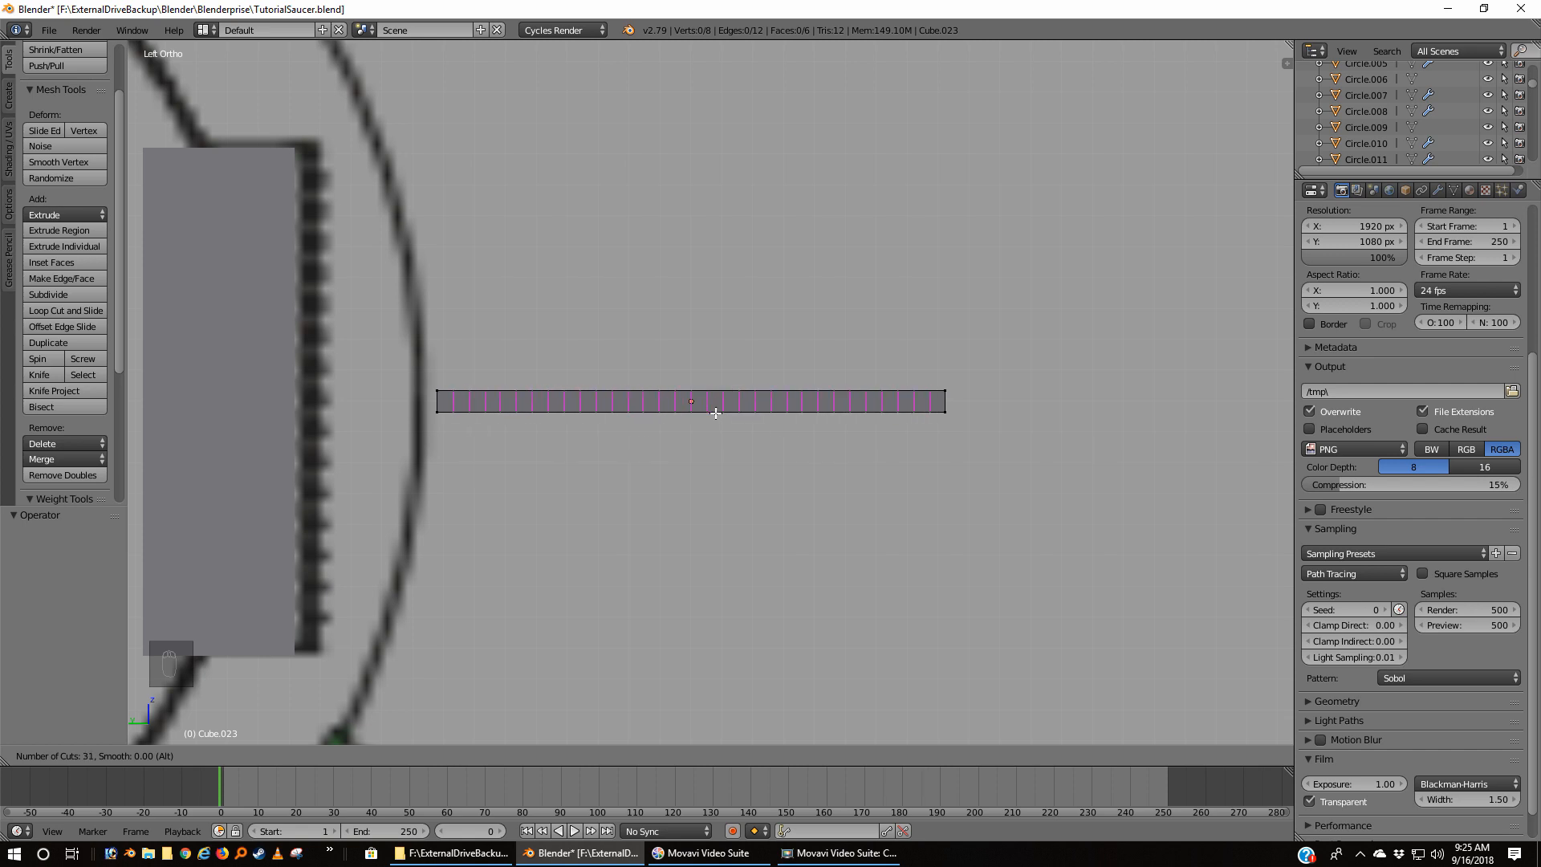
pyautogui.click(716, 413)
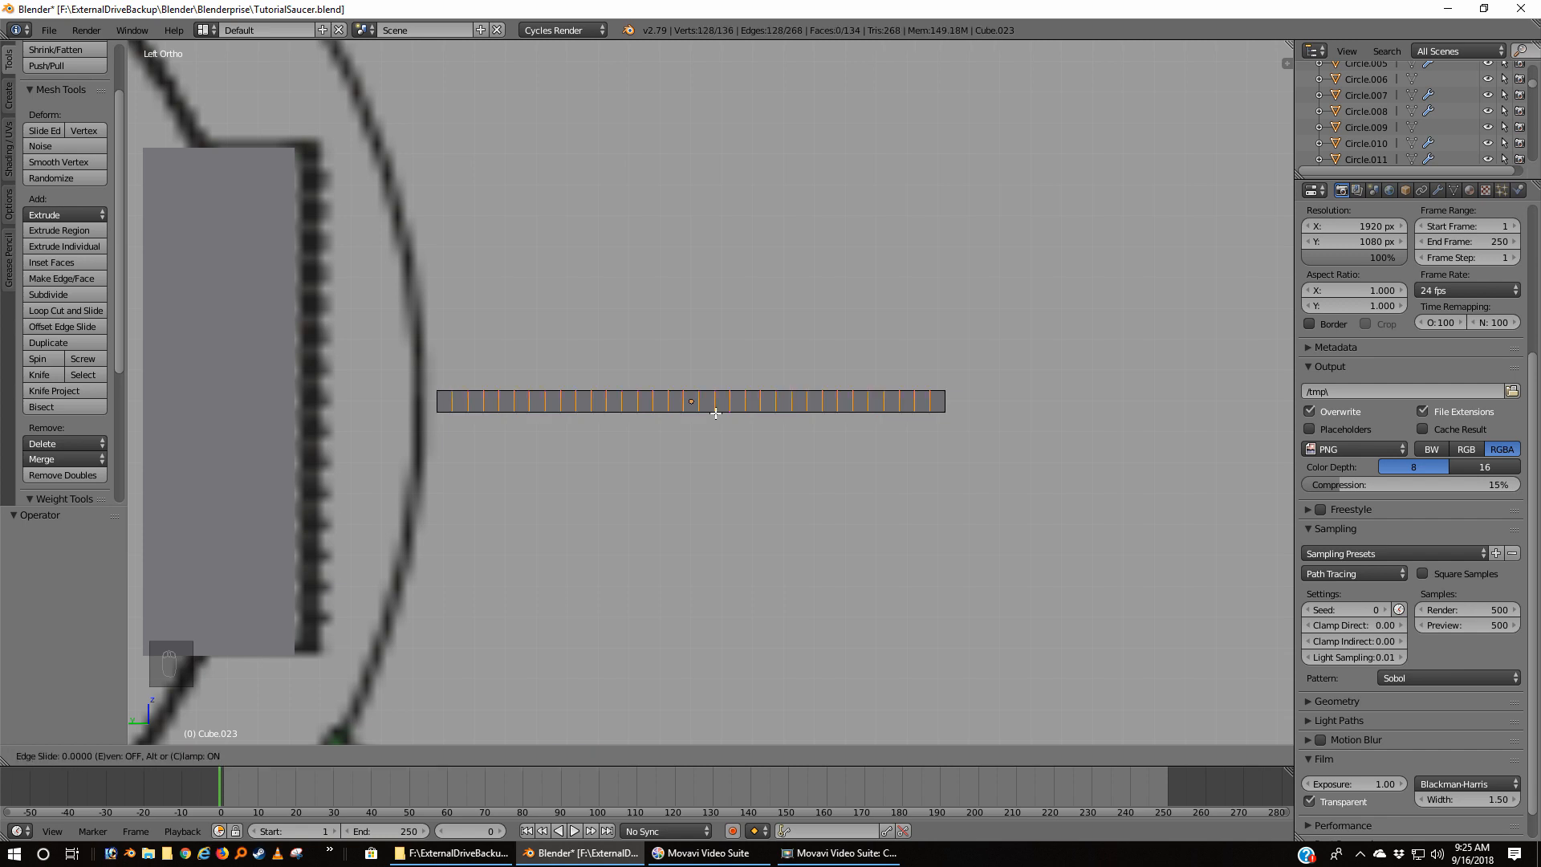
pyautogui.click(716, 413)
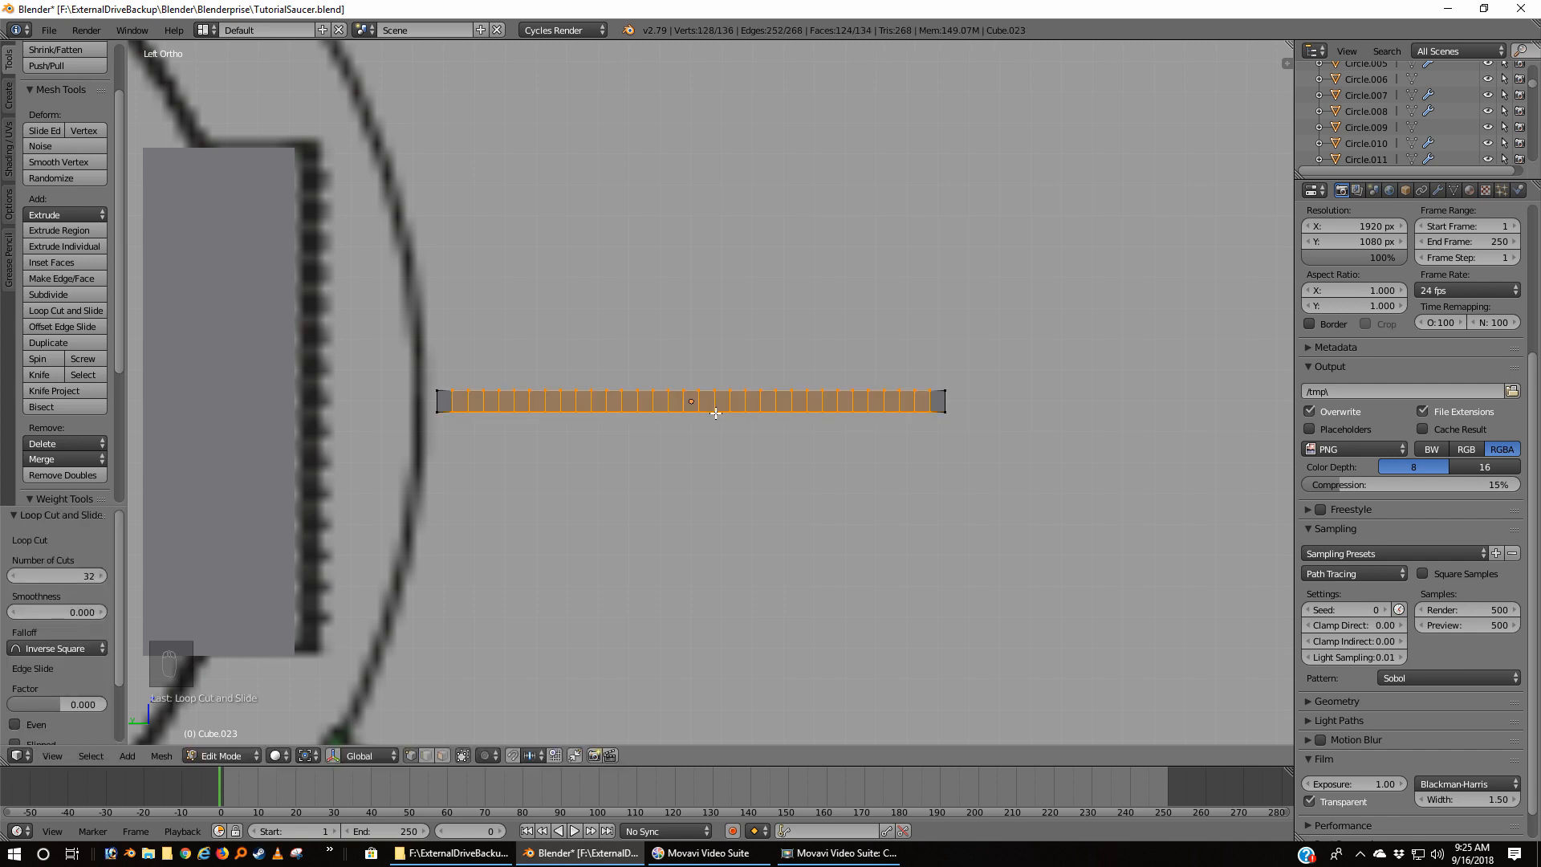
# Step: In face select mode and top view, border-select all the strip faces on the plate's upper side
pyautogui.press('a')
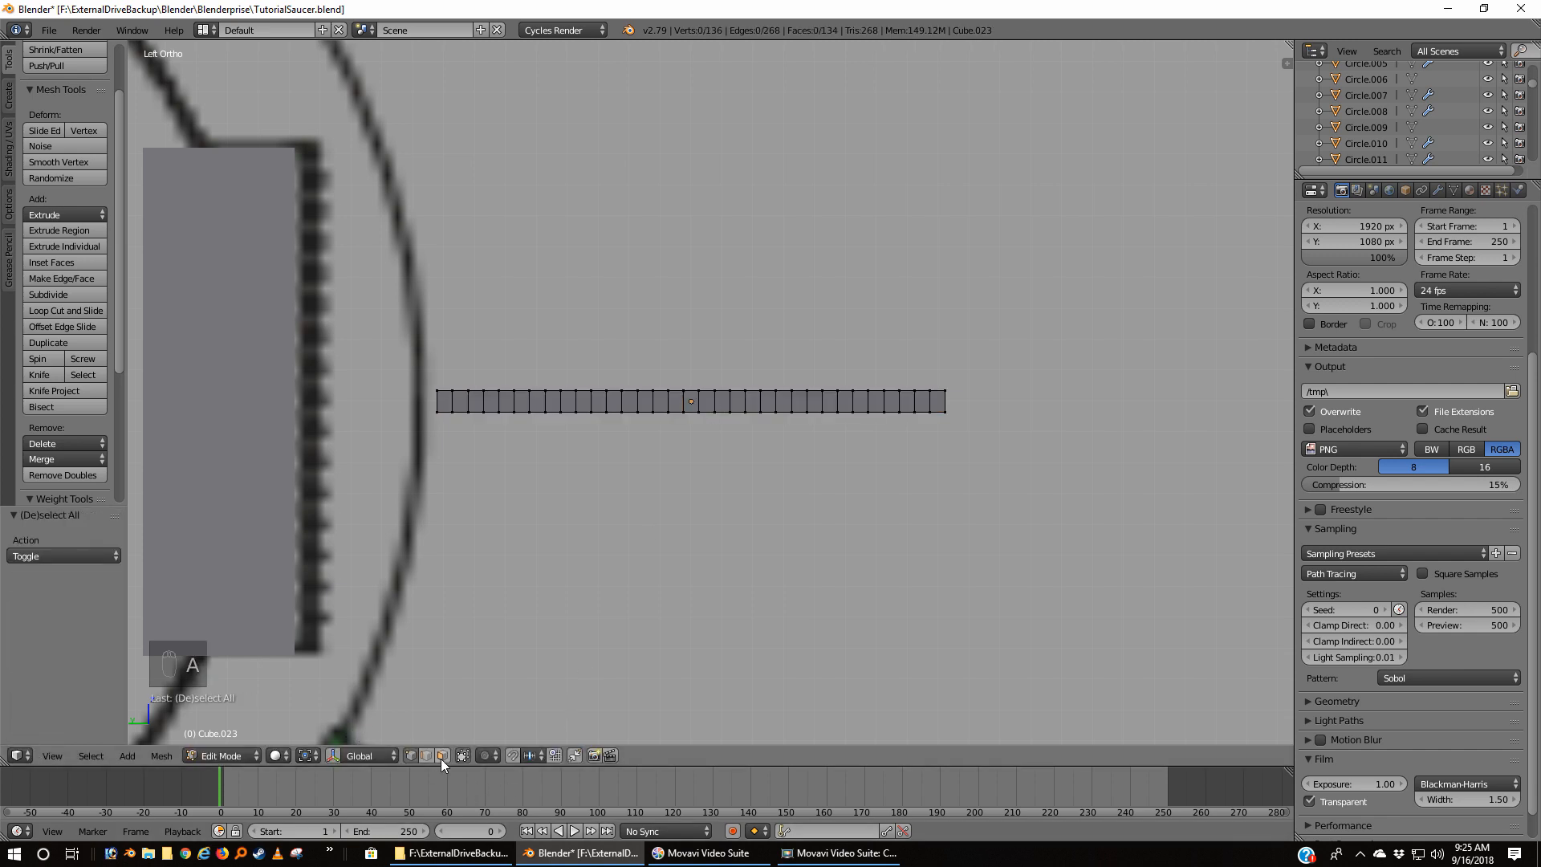
pyautogui.moveTo(767, 619); pyautogui.dragTo(767, 628, button='middle')
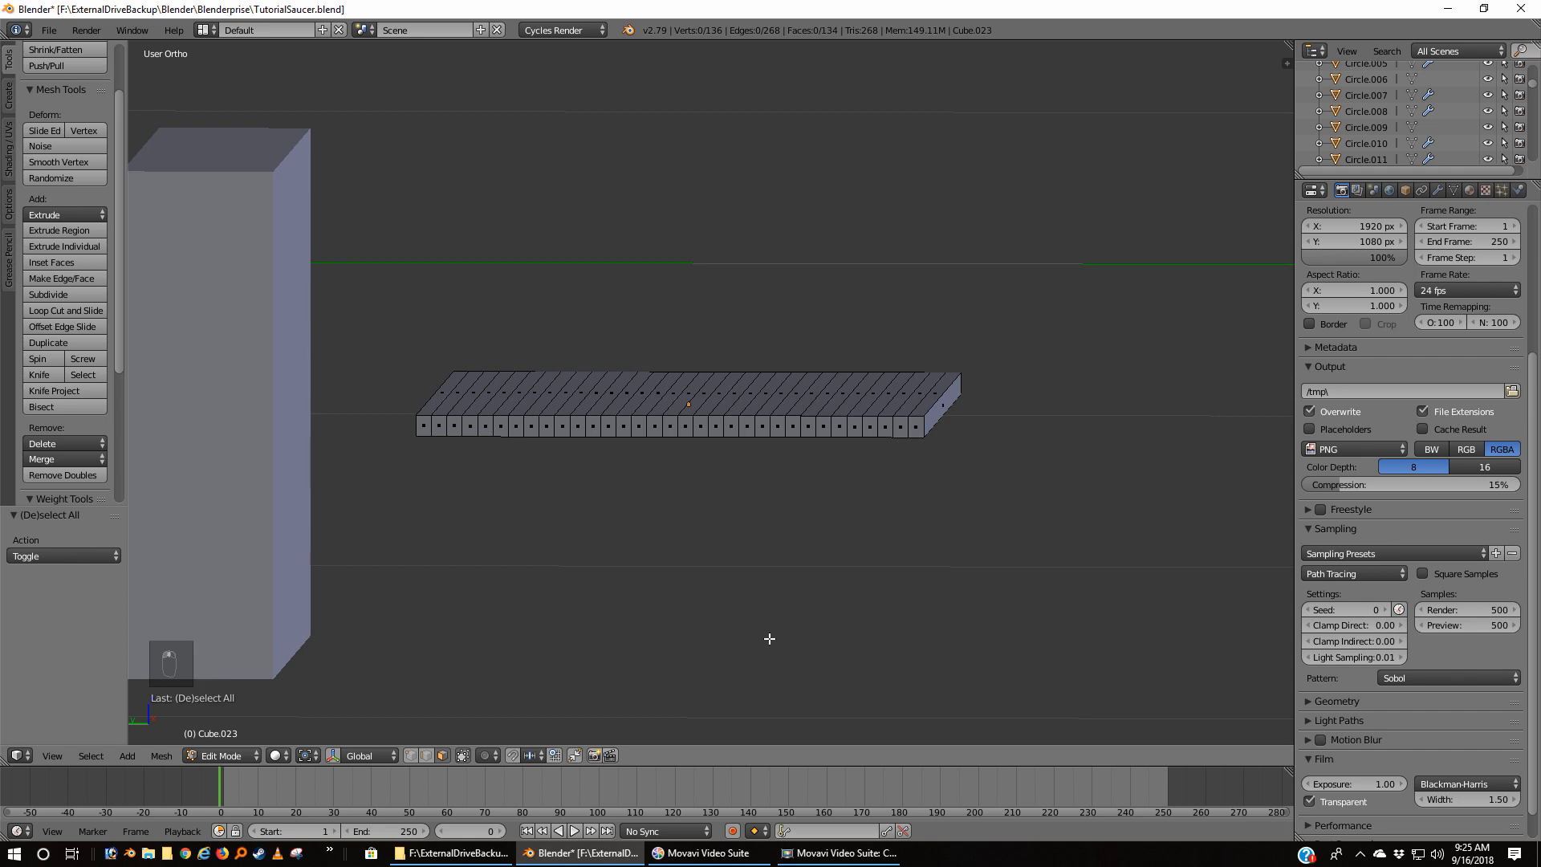
pyautogui.press('KP_7')
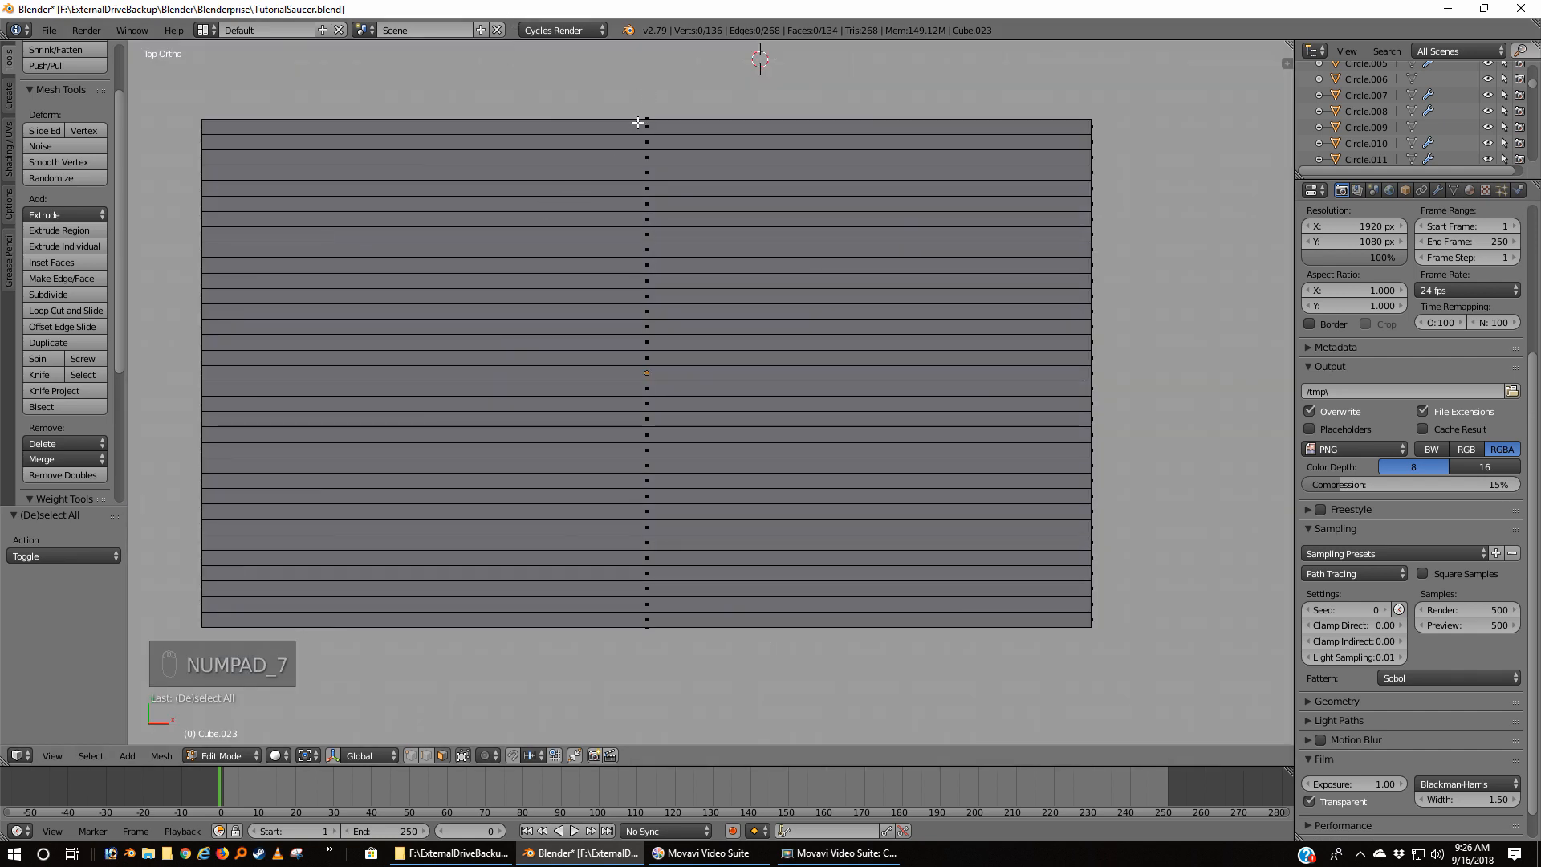
pyautogui.press('b')
pyautogui.moveTo(637, 122); pyautogui.dragTo(667, 625)
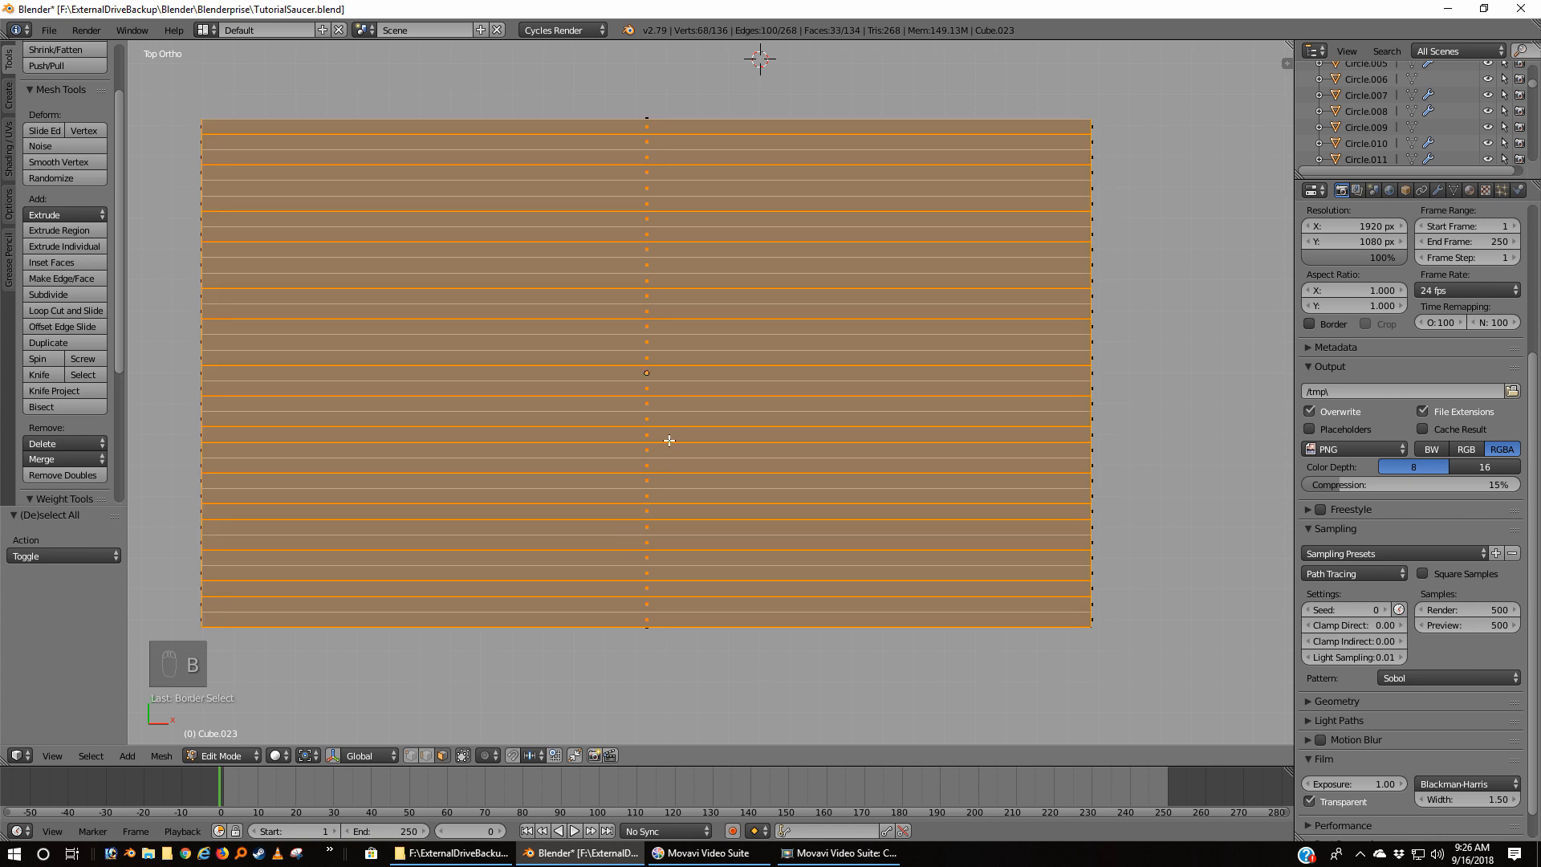
# Step: Apply Checker Deselect to keep alternate strip faces selected, and return to left orthographic view
pyautogui.click(91, 755)
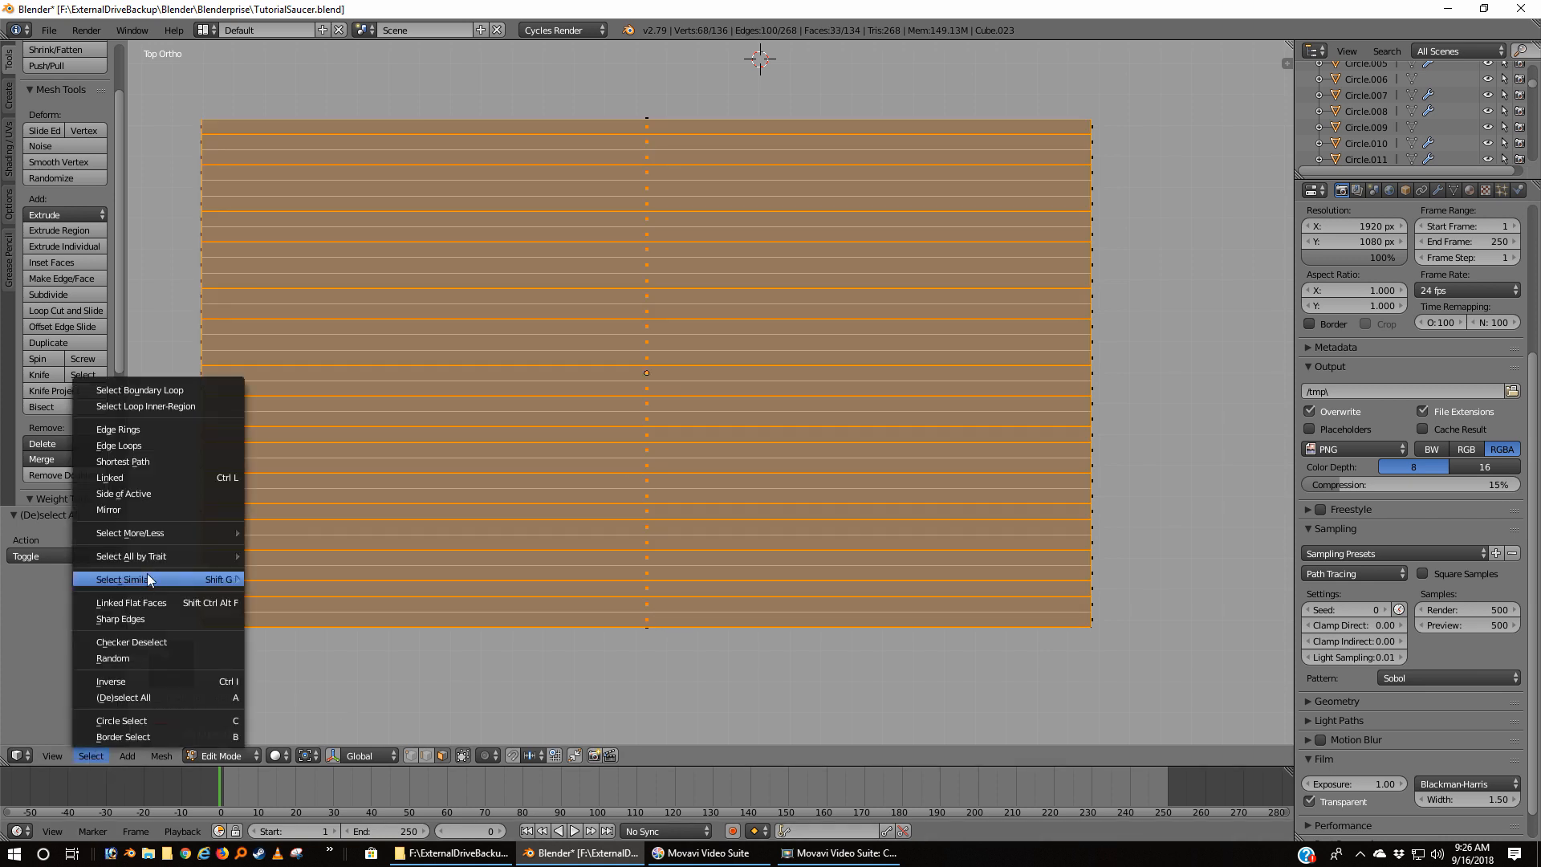
pyautogui.click(140, 636)
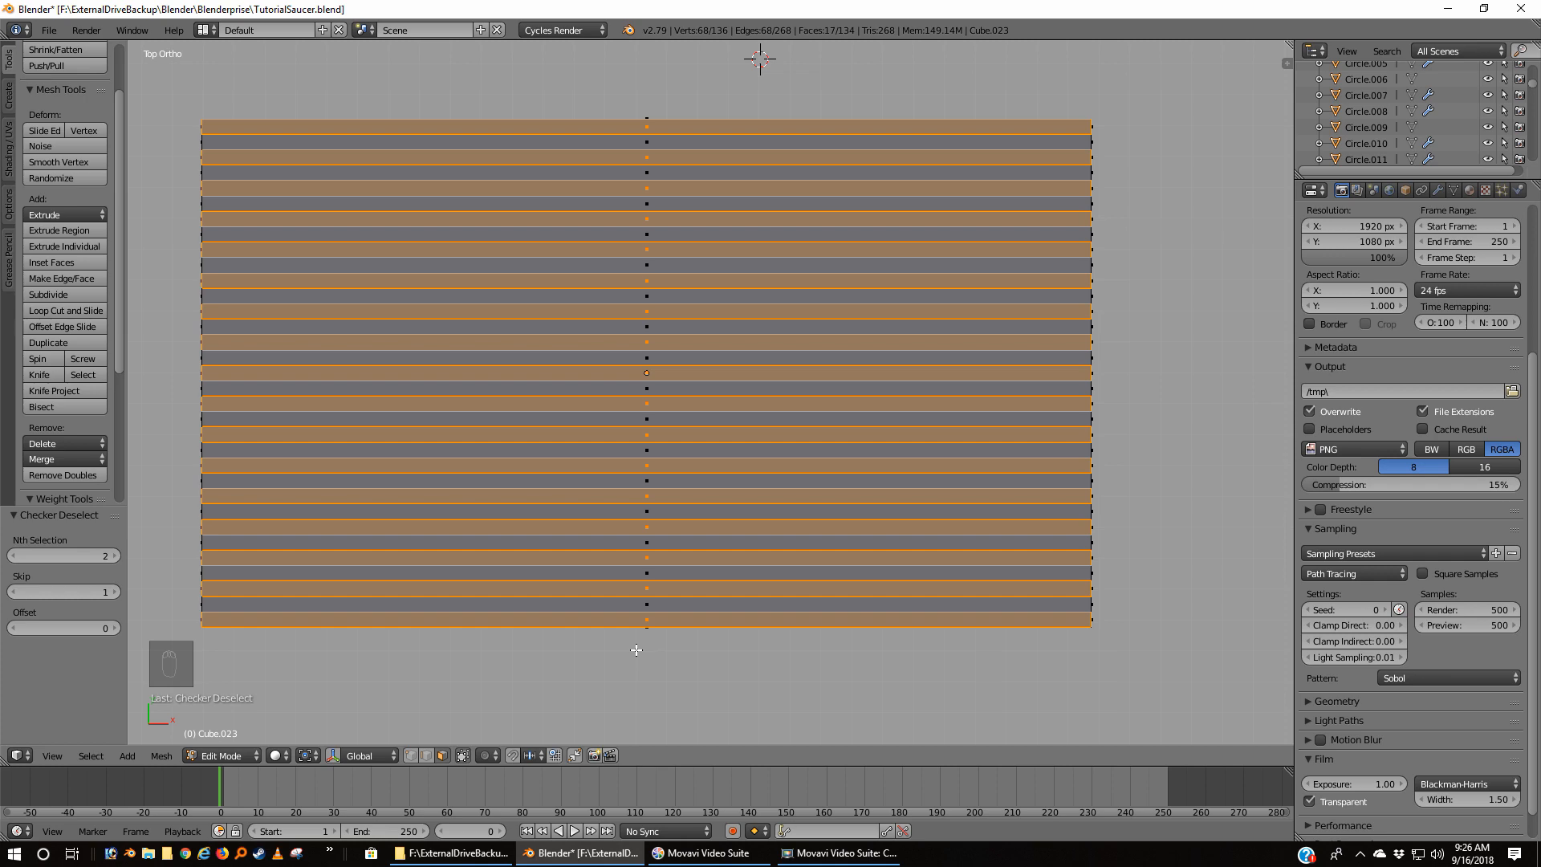
pyautogui.press('ctrl+KP_3')
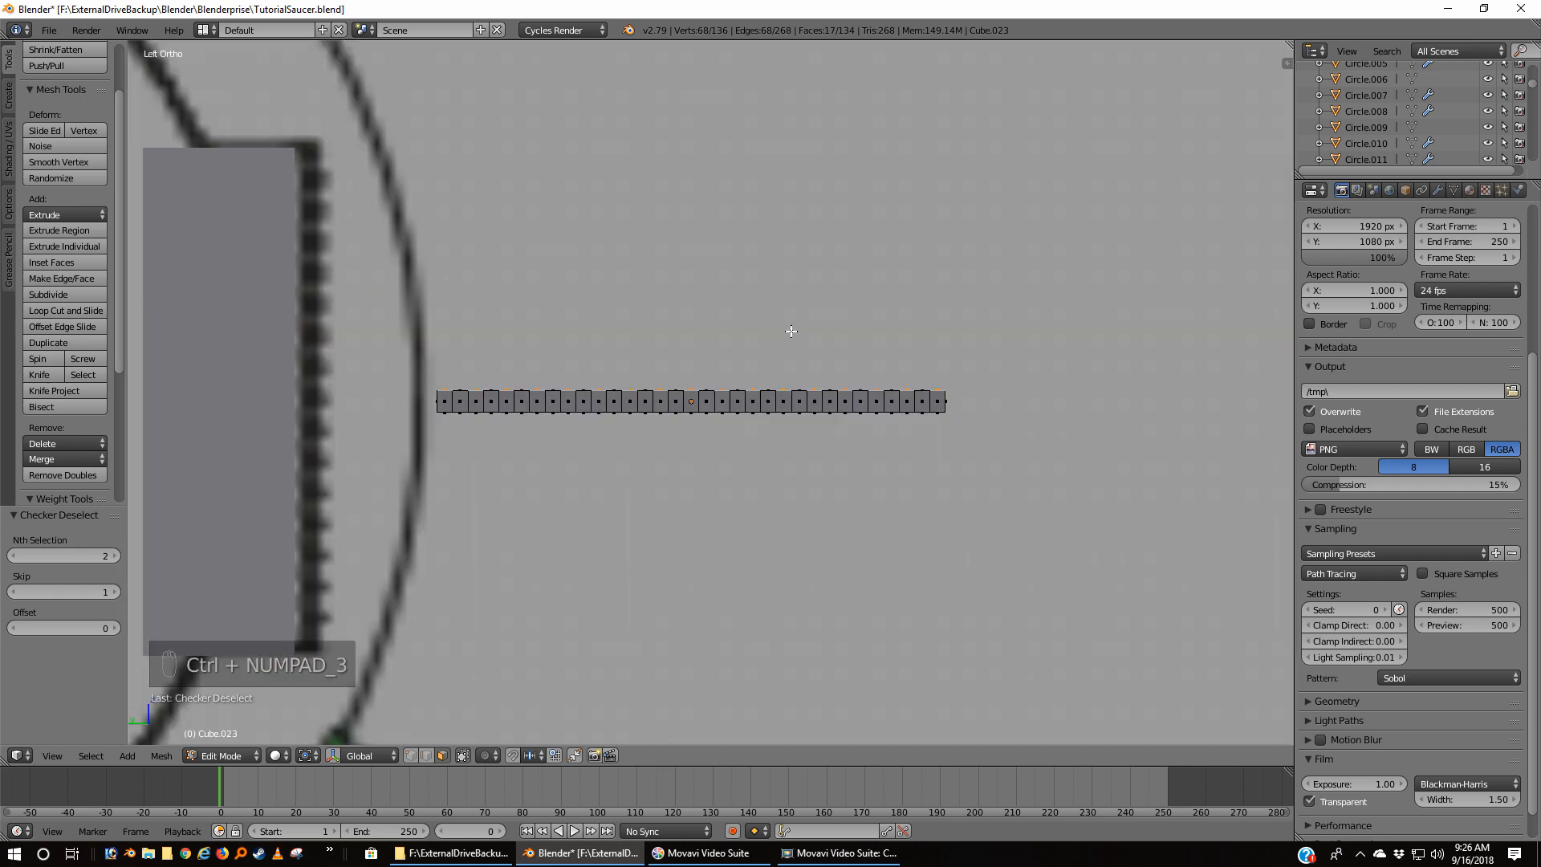
# Step: Extrude the selected alternate strips outward by about 0.004 to form the ribs, and clear the selection
pyautogui.press('e')
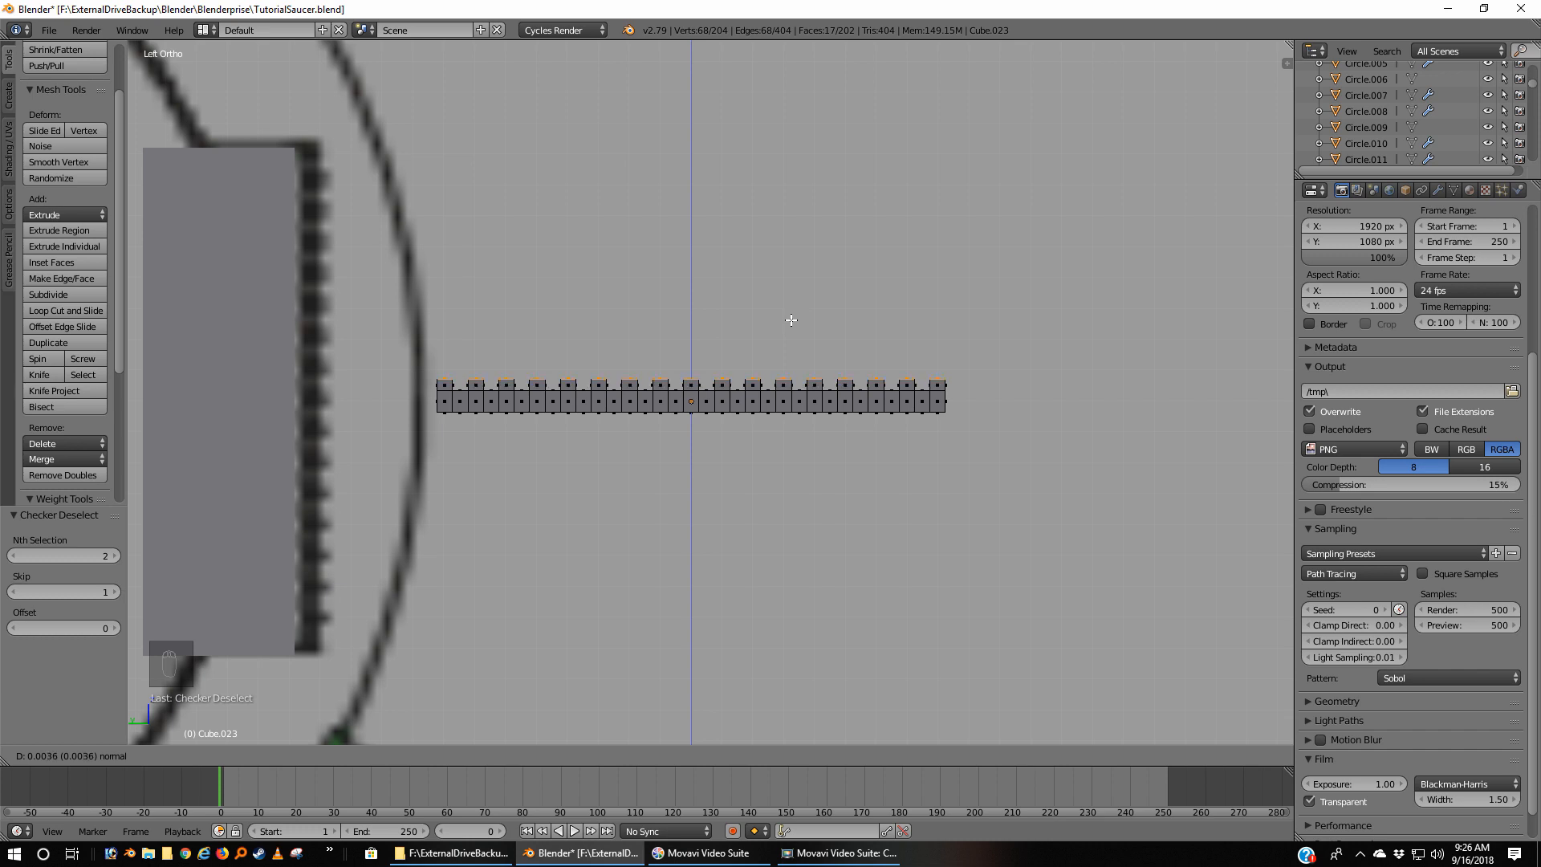
pyautogui.click(791, 319)
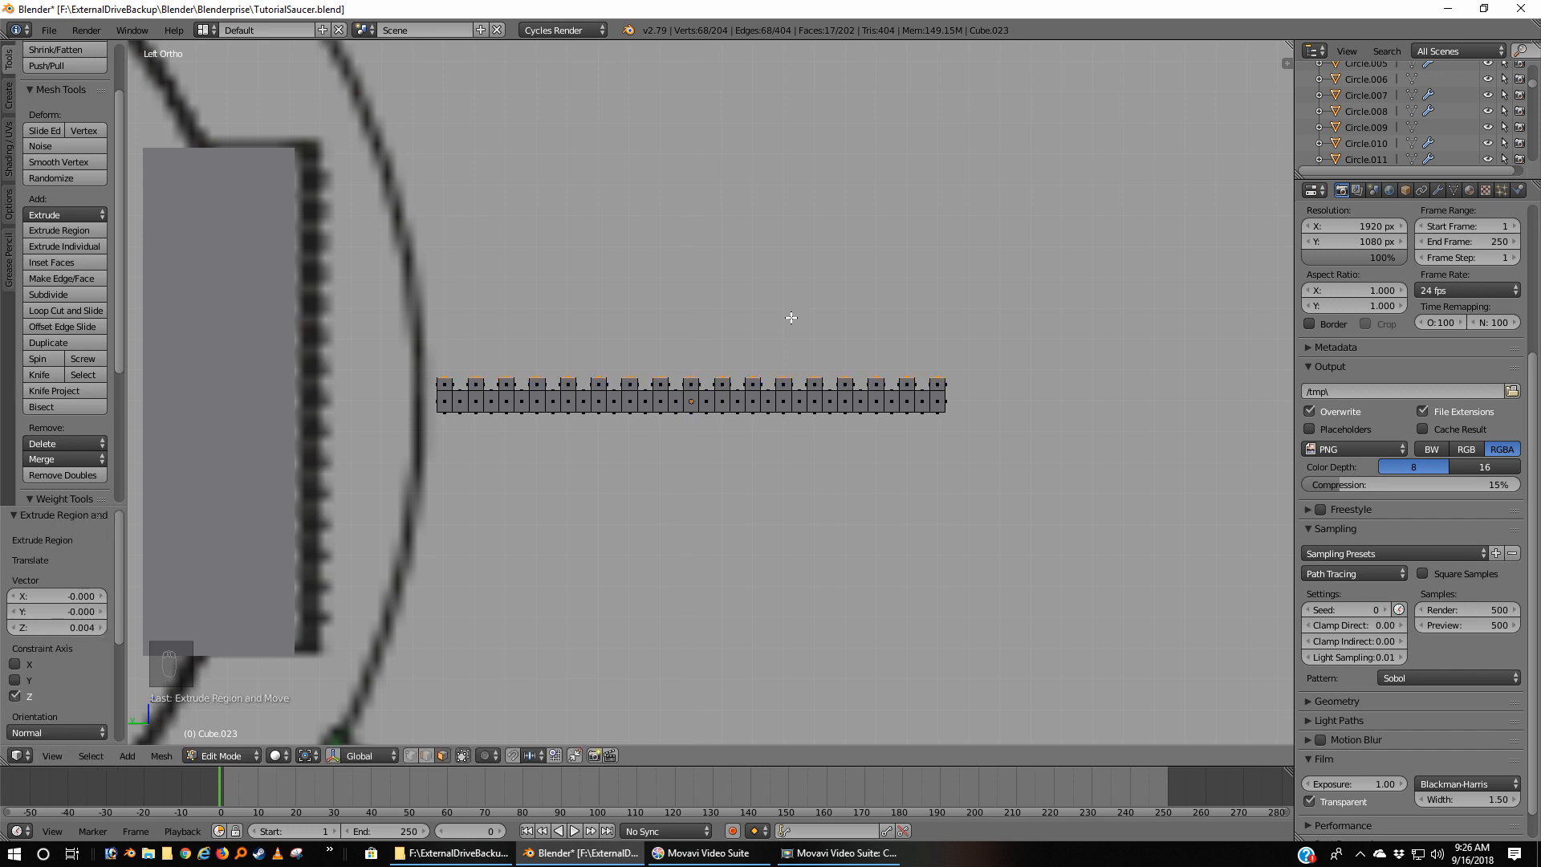
pyautogui.press('a')
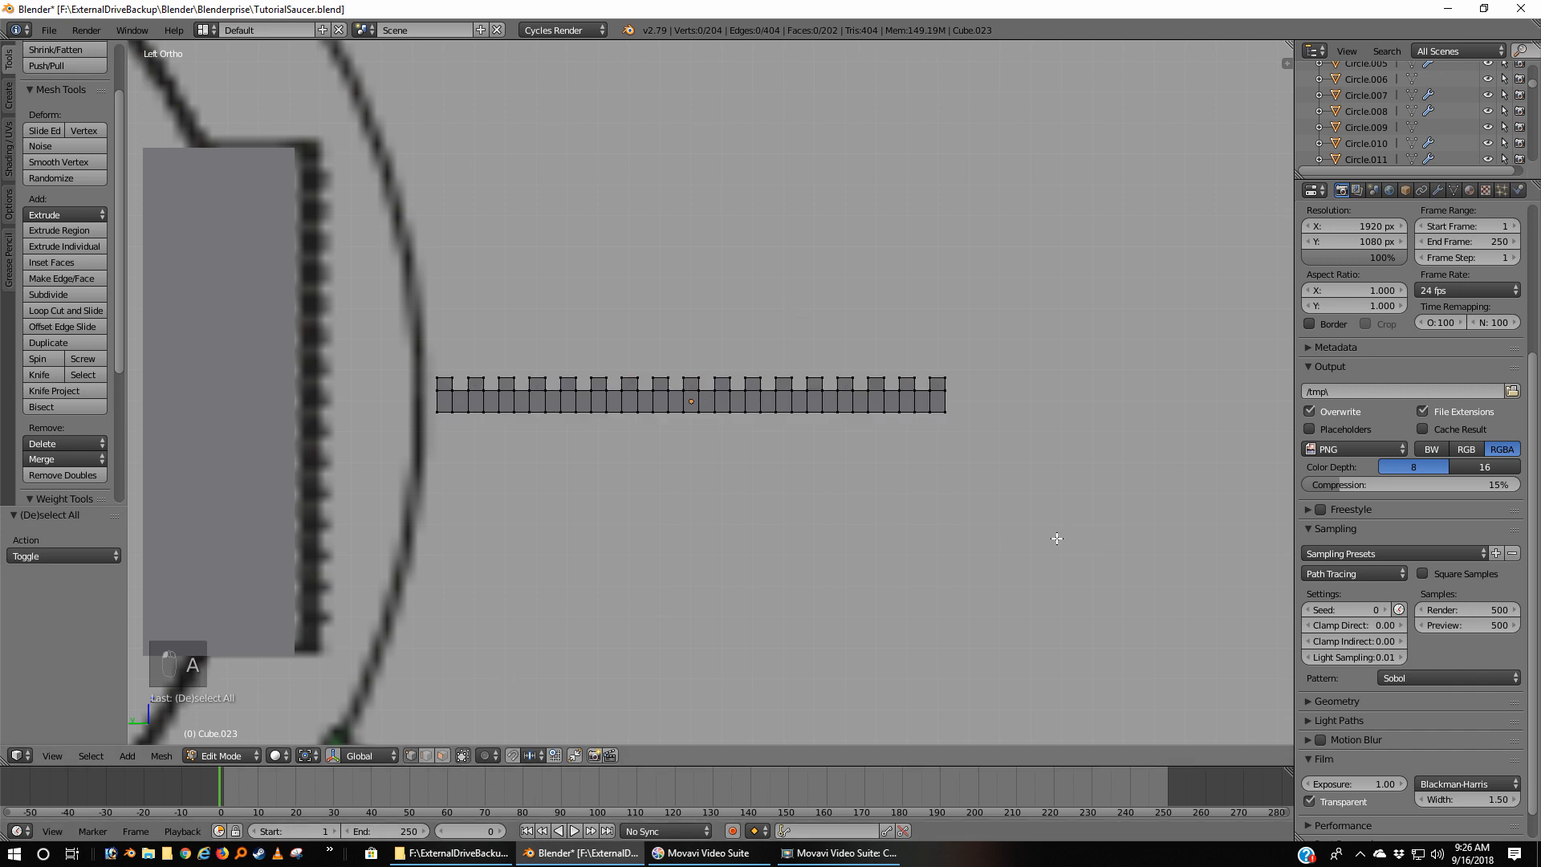
# Step: Return to Object Mode and rotate the ribbed plate 90° so it stands upright
pyautogui.press('Tab')
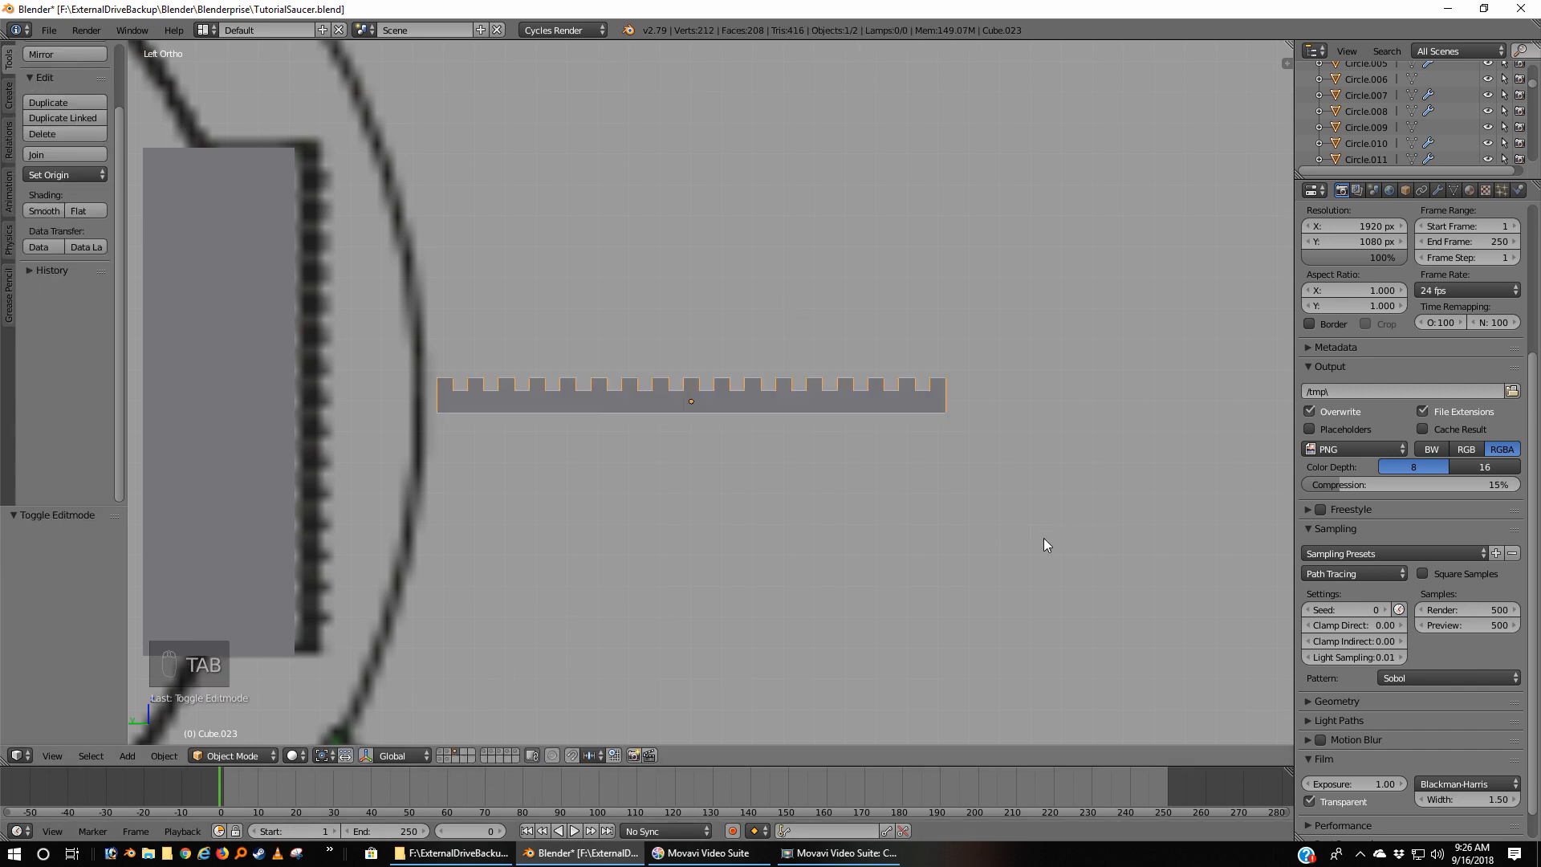
pyautogui.write('r90')
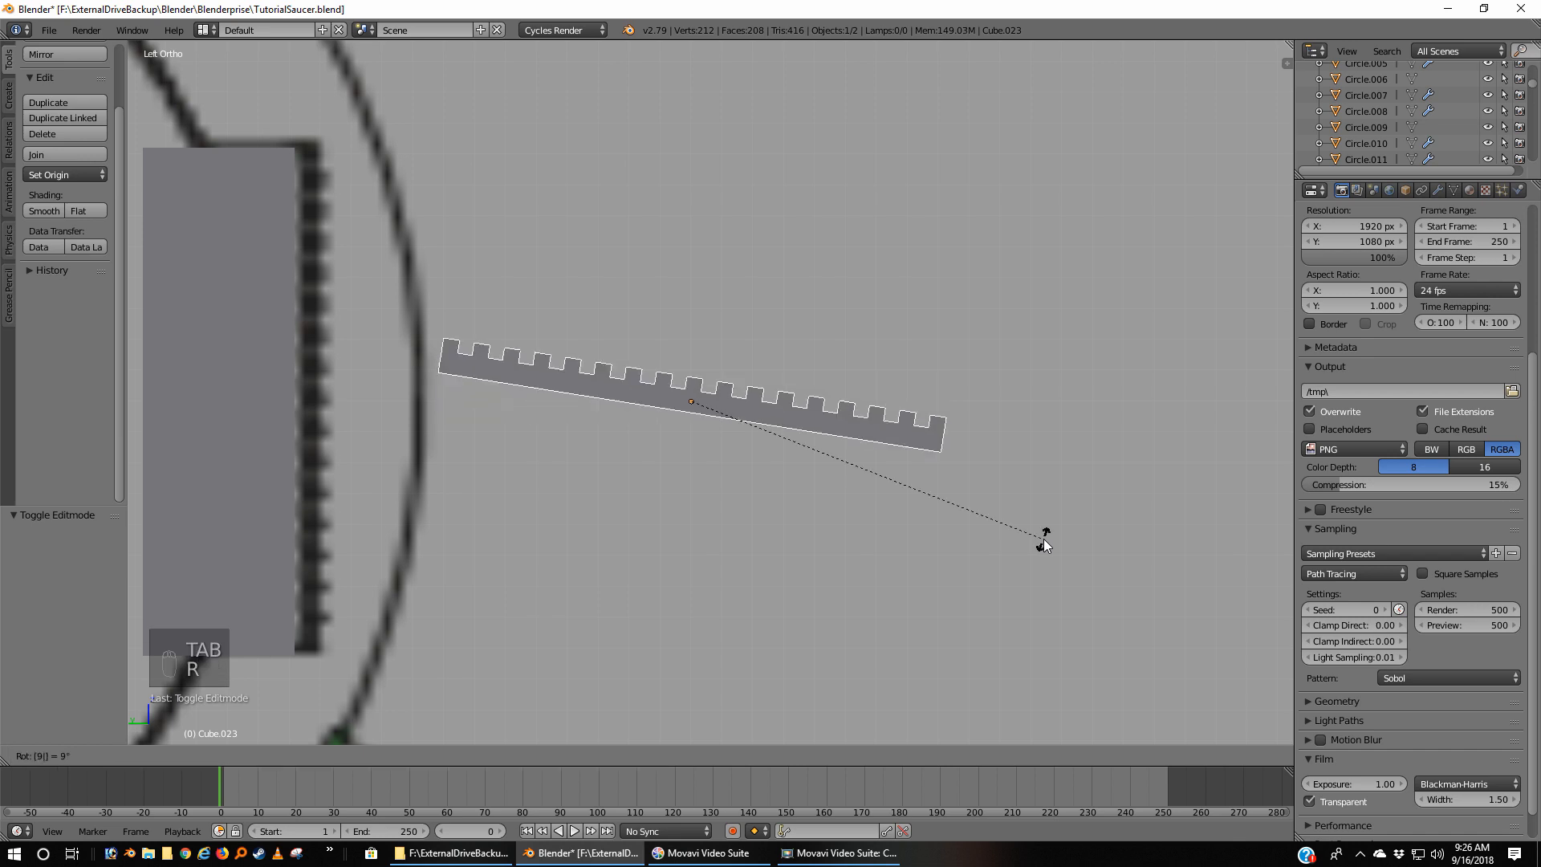
pyautogui.press('Return')
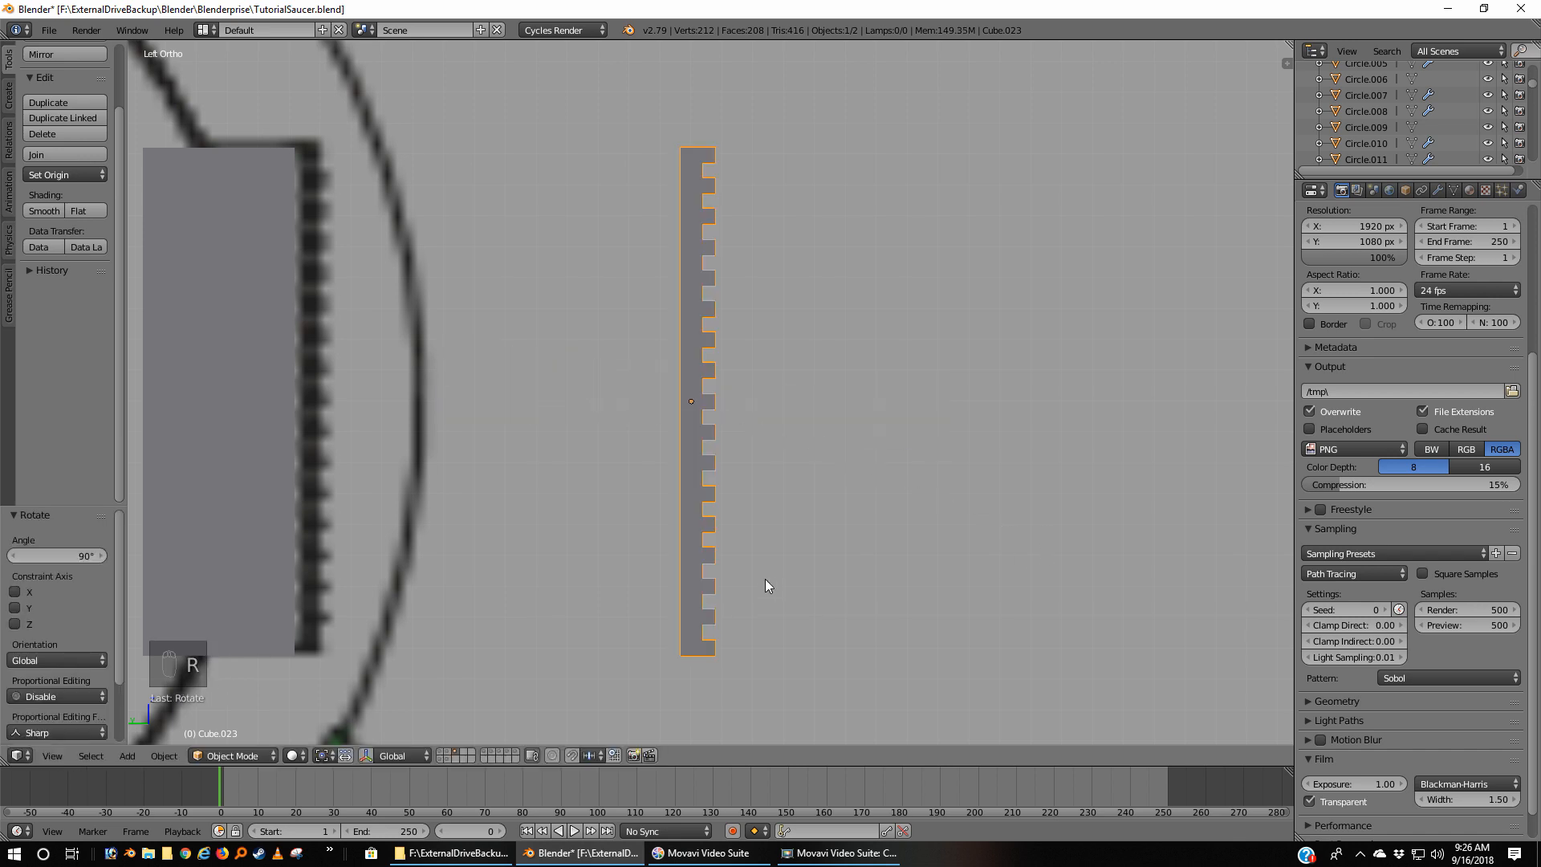
# Step: Assign the existing DarkHullGray material to the ribbed plate and the HullGray material to the base box
pyautogui.click(1470, 191)
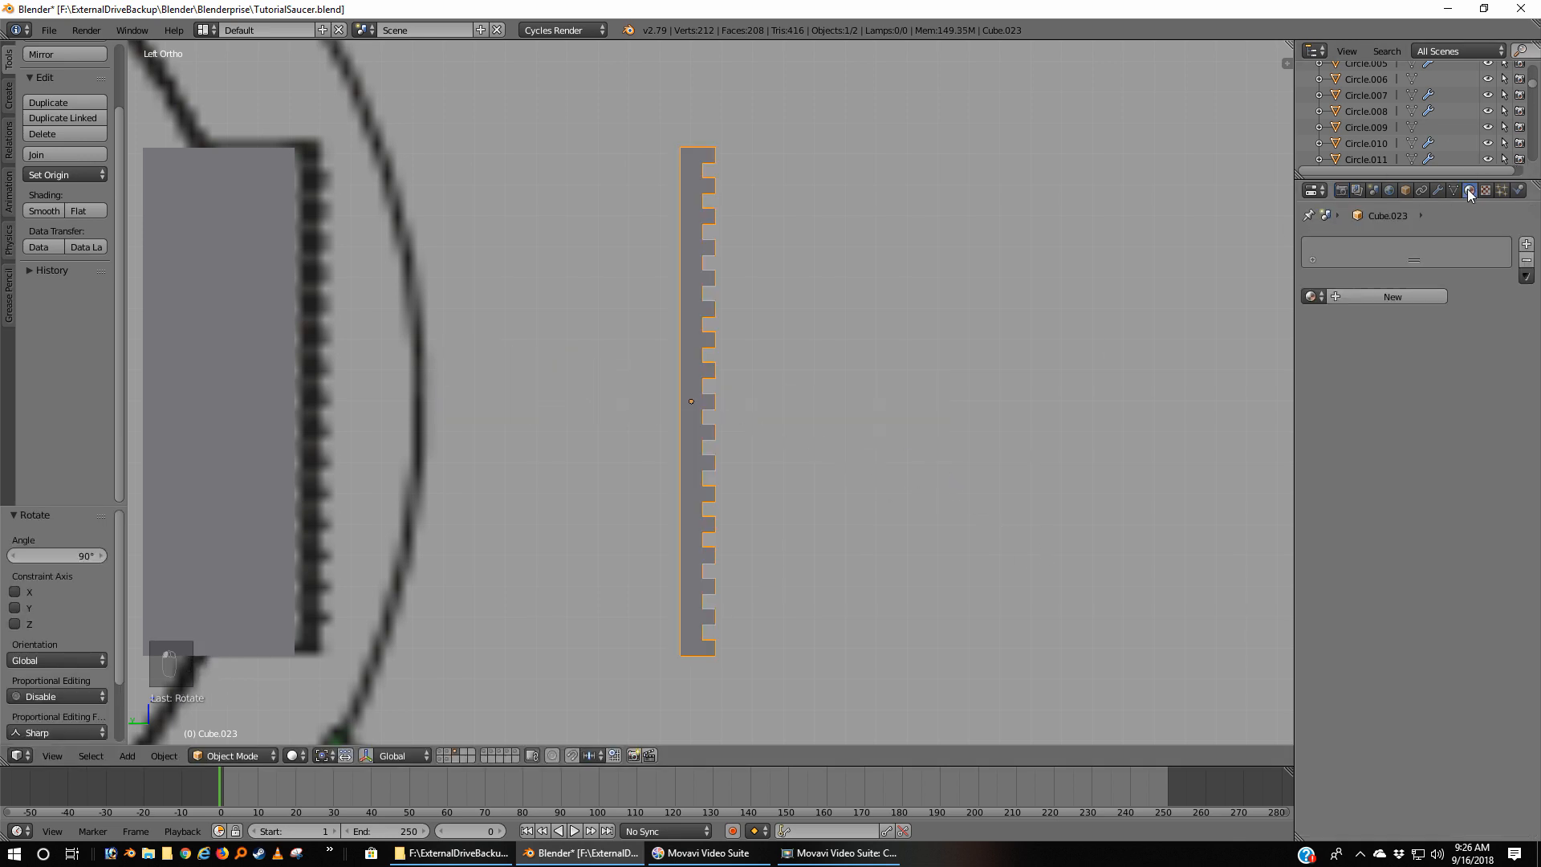
pyautogui.click(1309, 297)
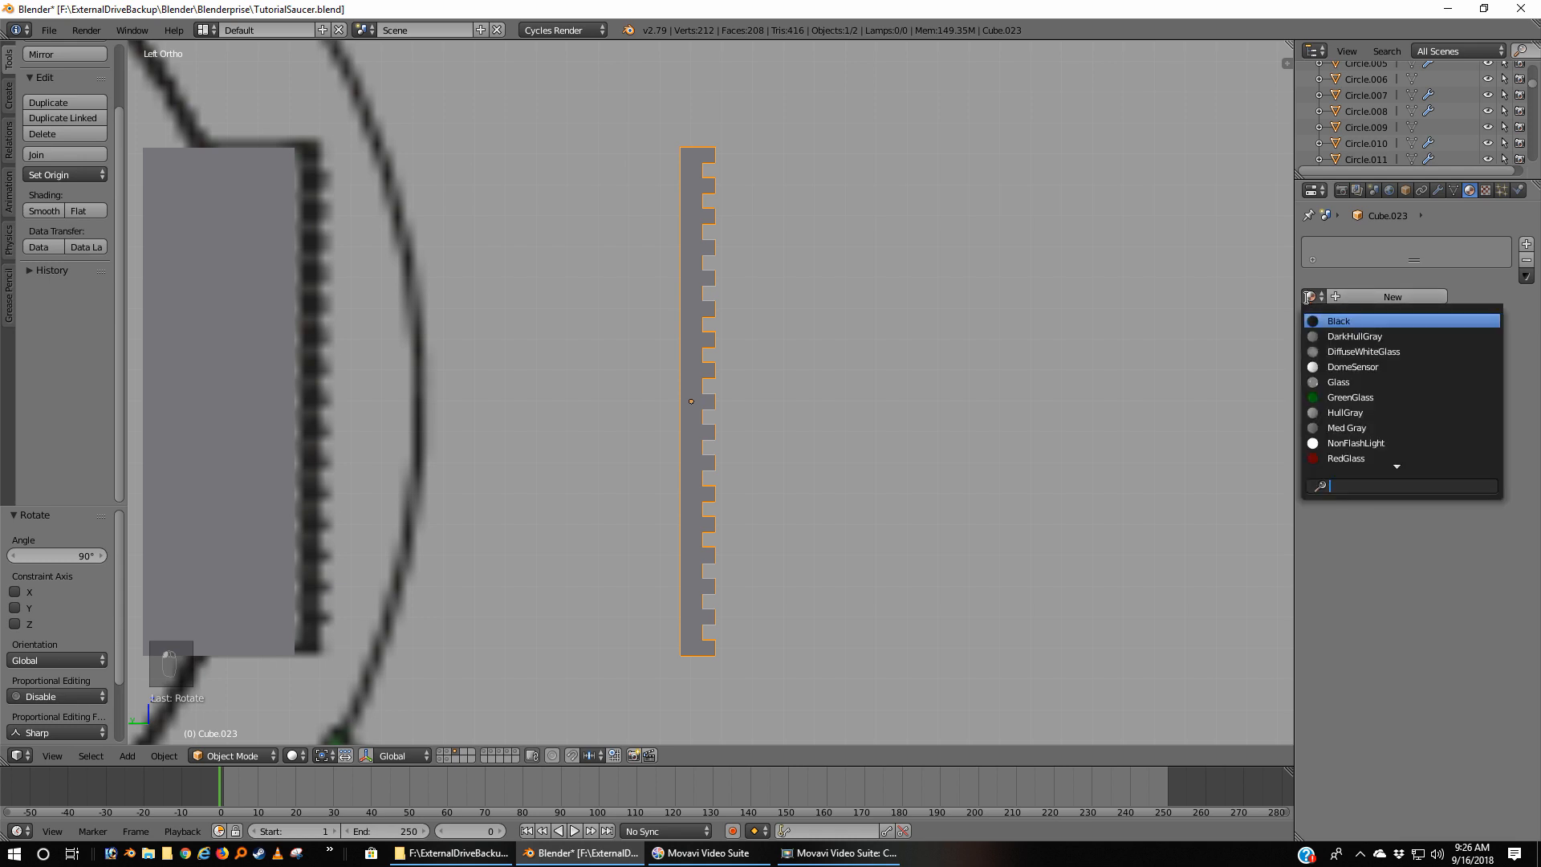
pyautogui.click(1360, 336)
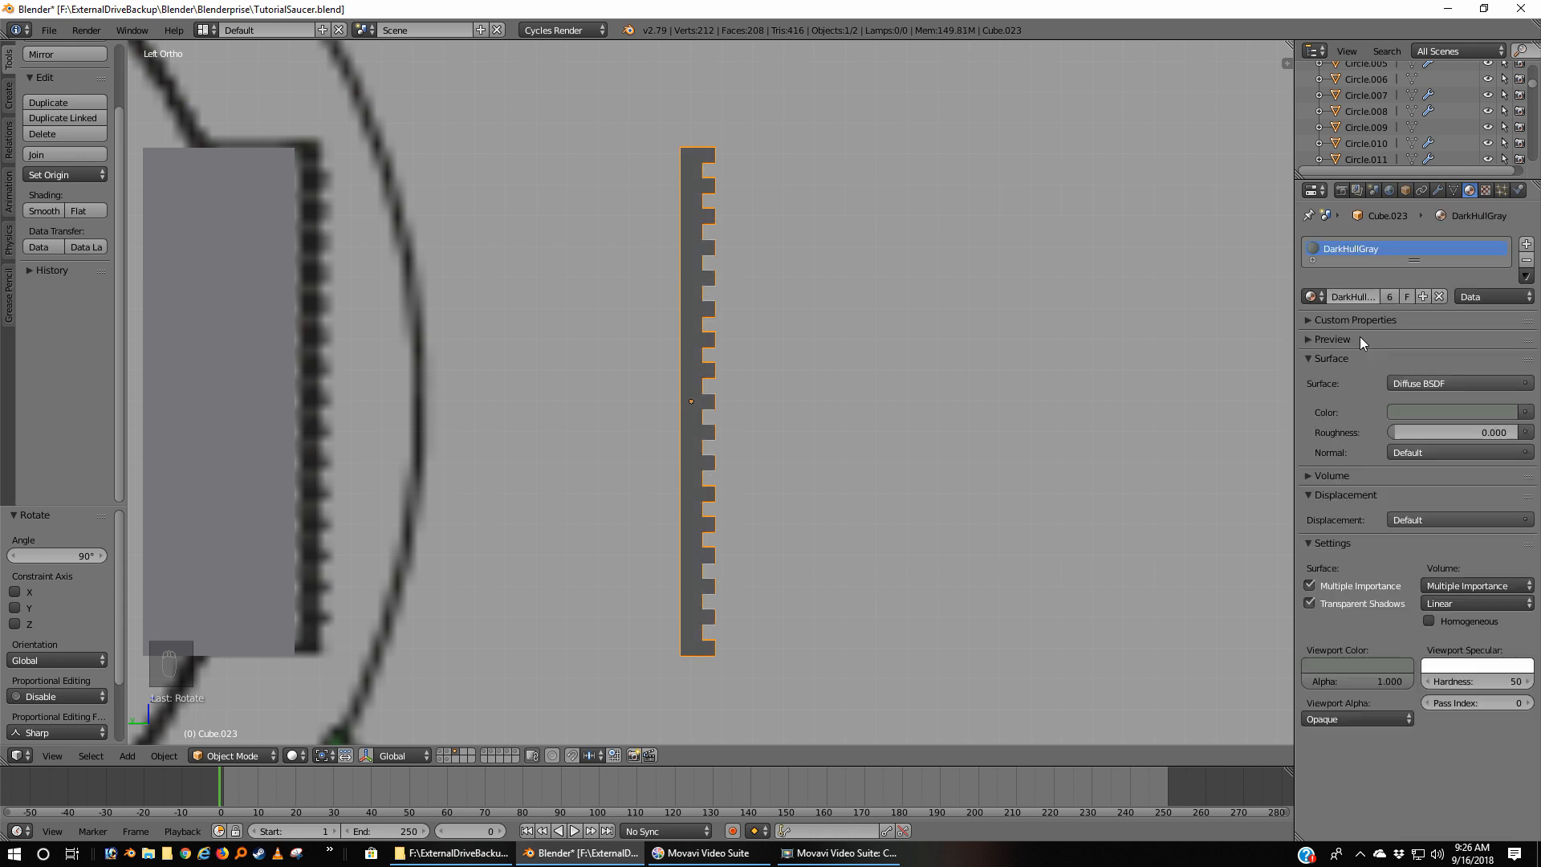
pyautogui.rightClick(234, 336)
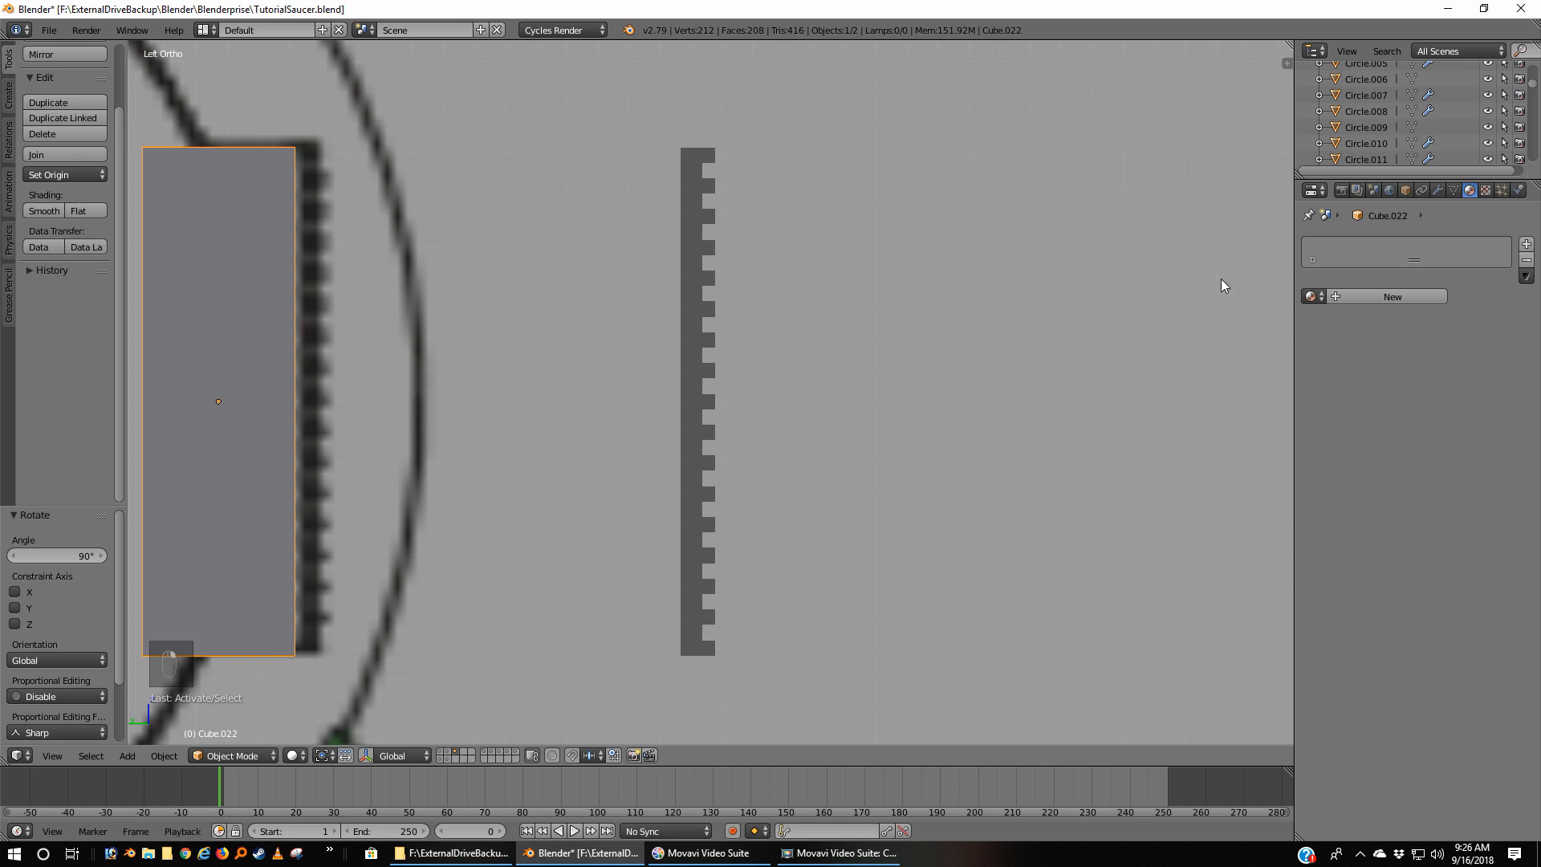
pyautogui.click(1312, 296)
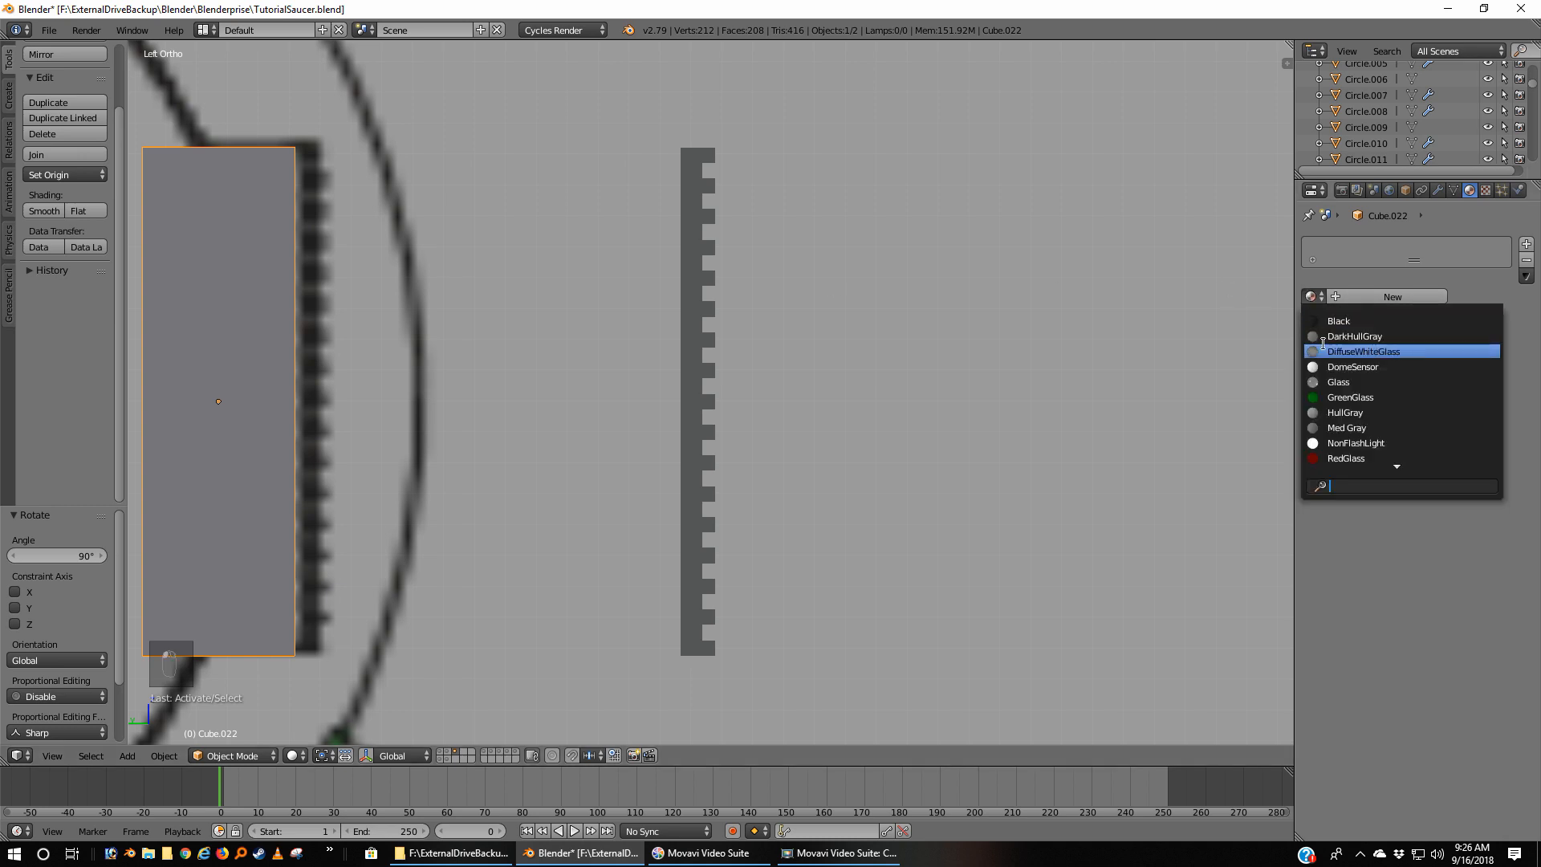
pyautogui.click(1355, 412)
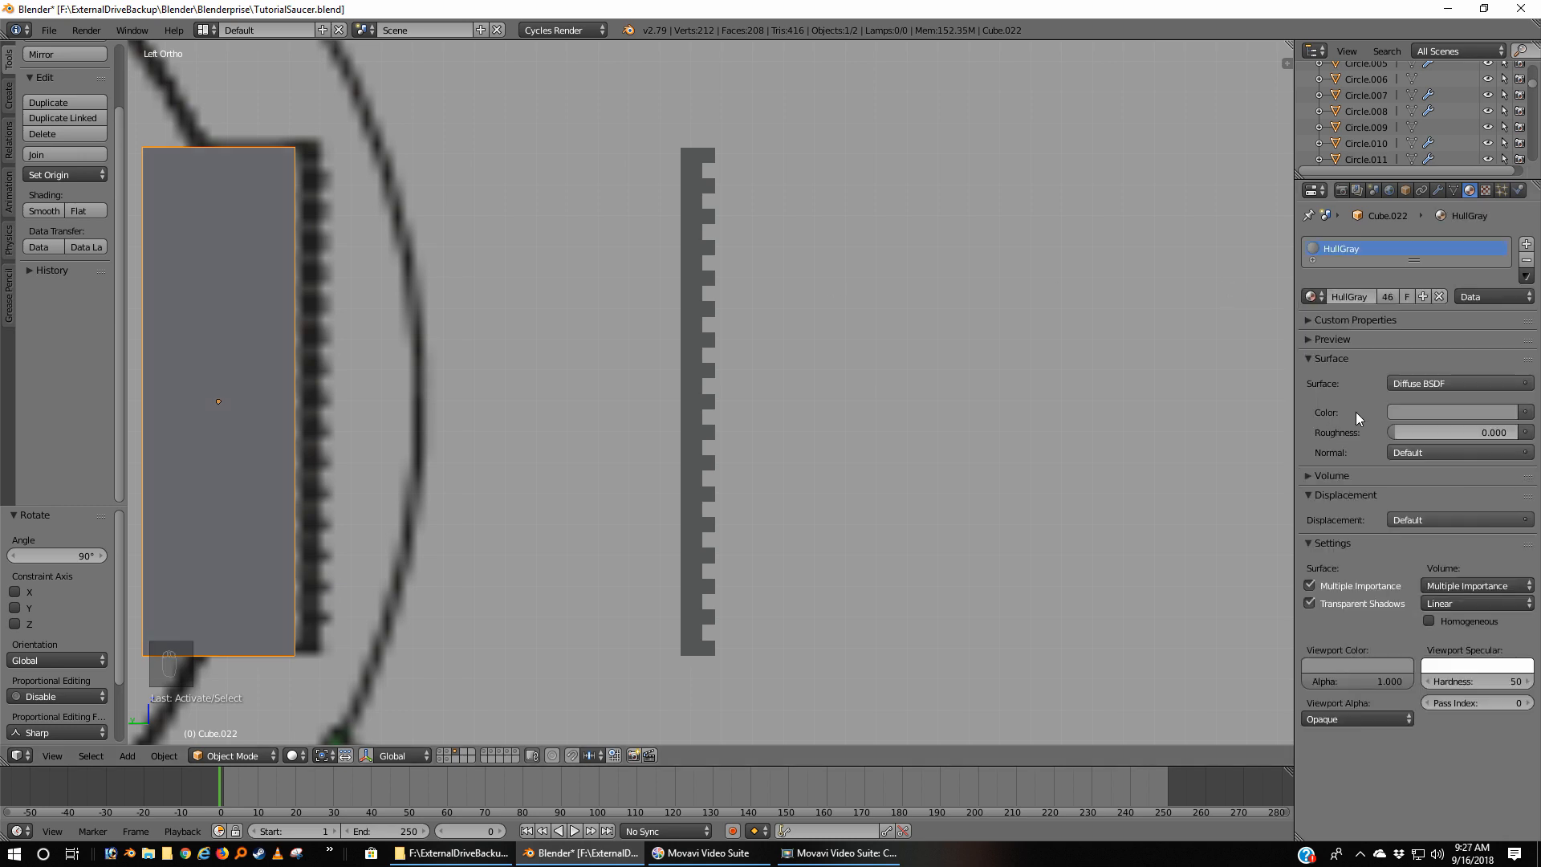
# Step: Move the ribbed plate about 0.126 along the Y axis so it sits against the outer face of the box
pyautogui.rightClick(698, 225)
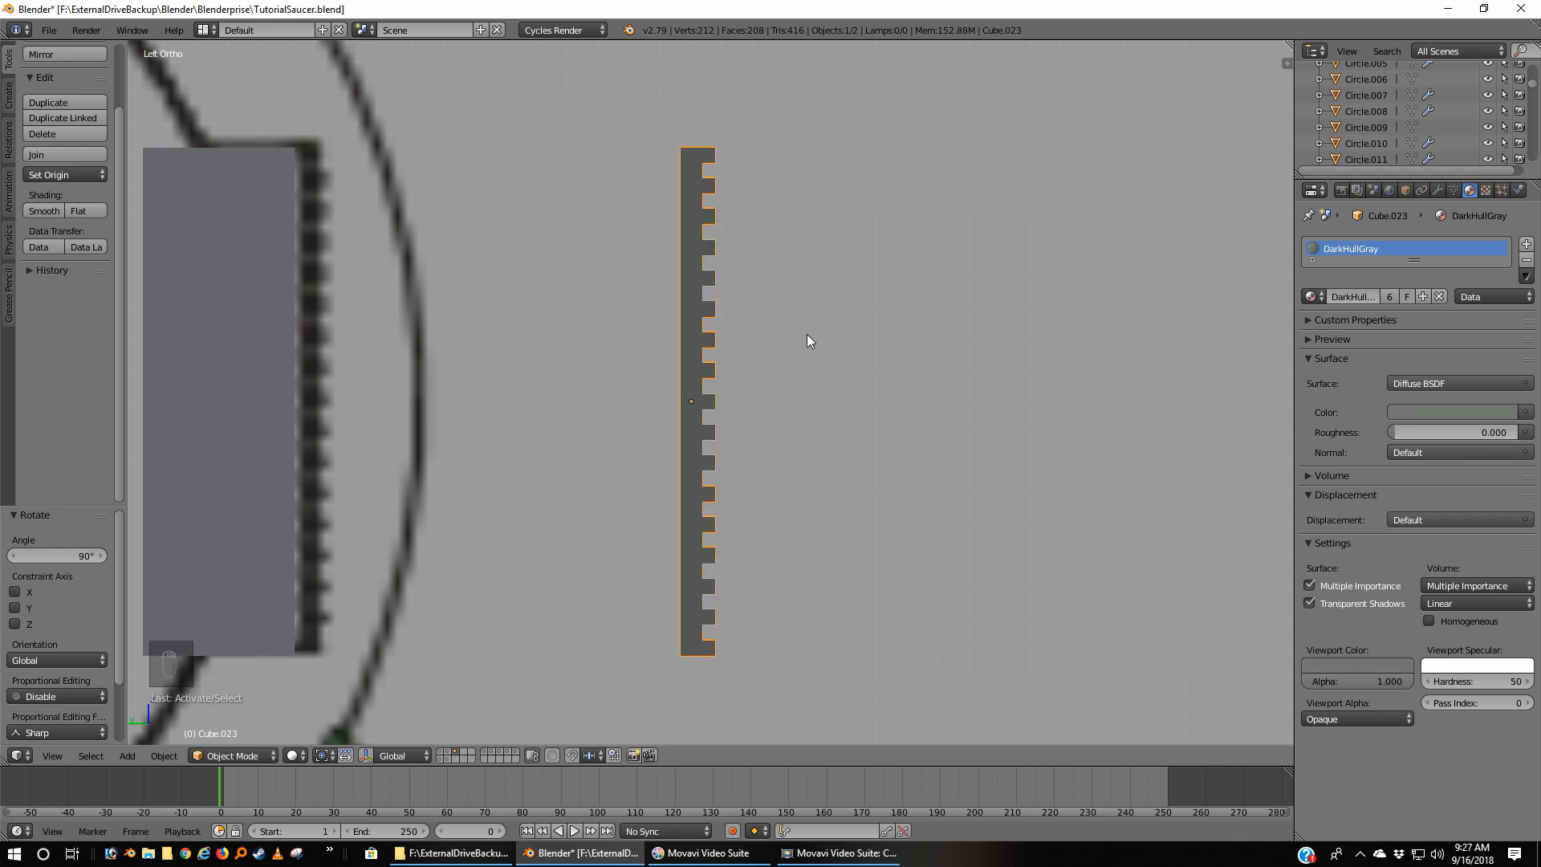
pyautogui.press('g')
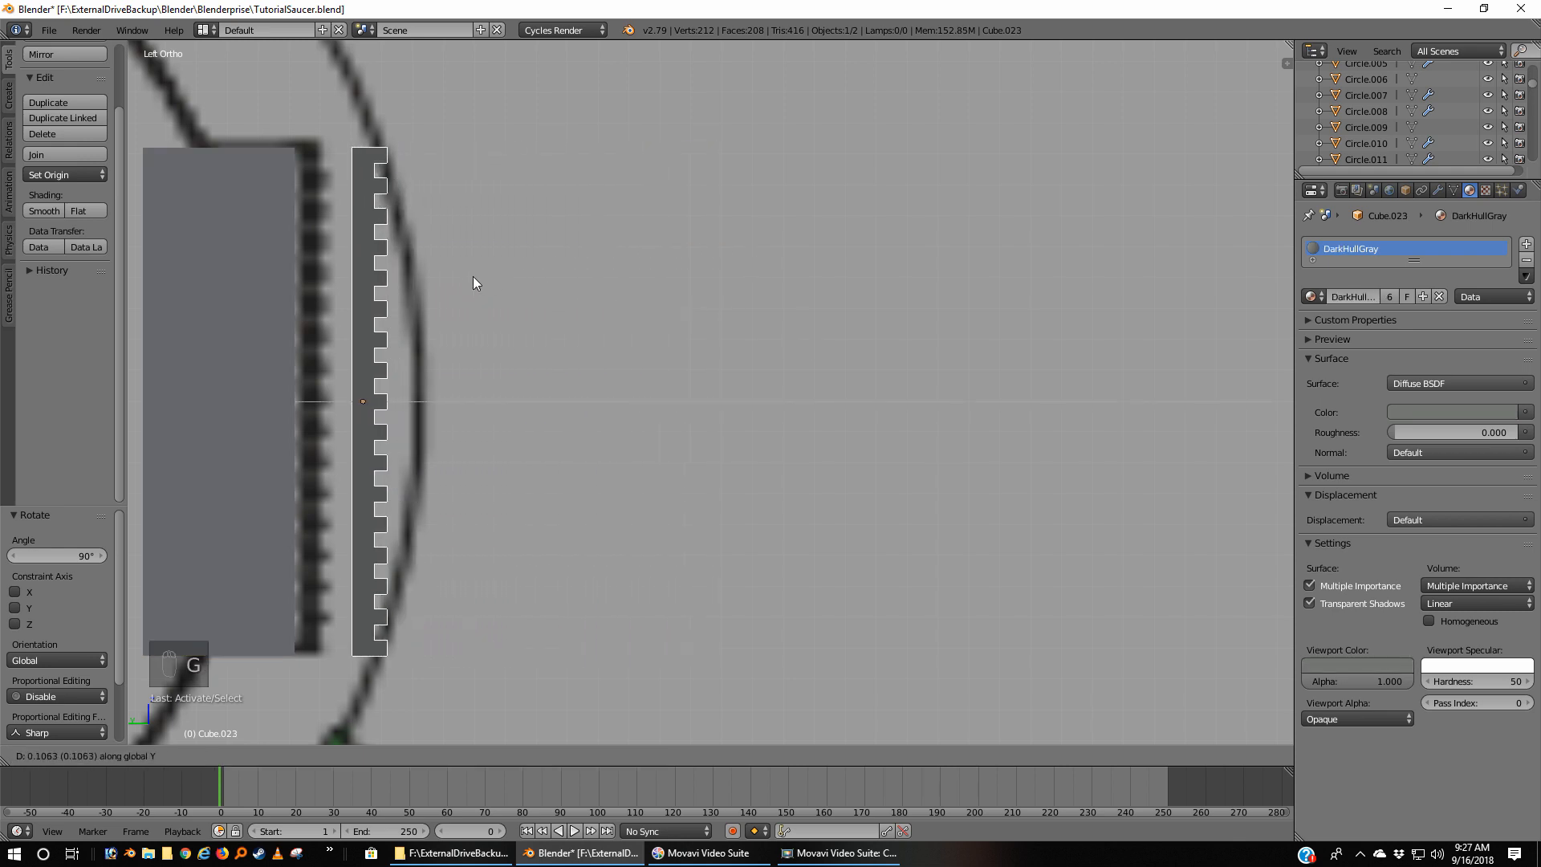
pyautogui.click(419, 269)
pyautogui.scroll(-4, 470, 218)
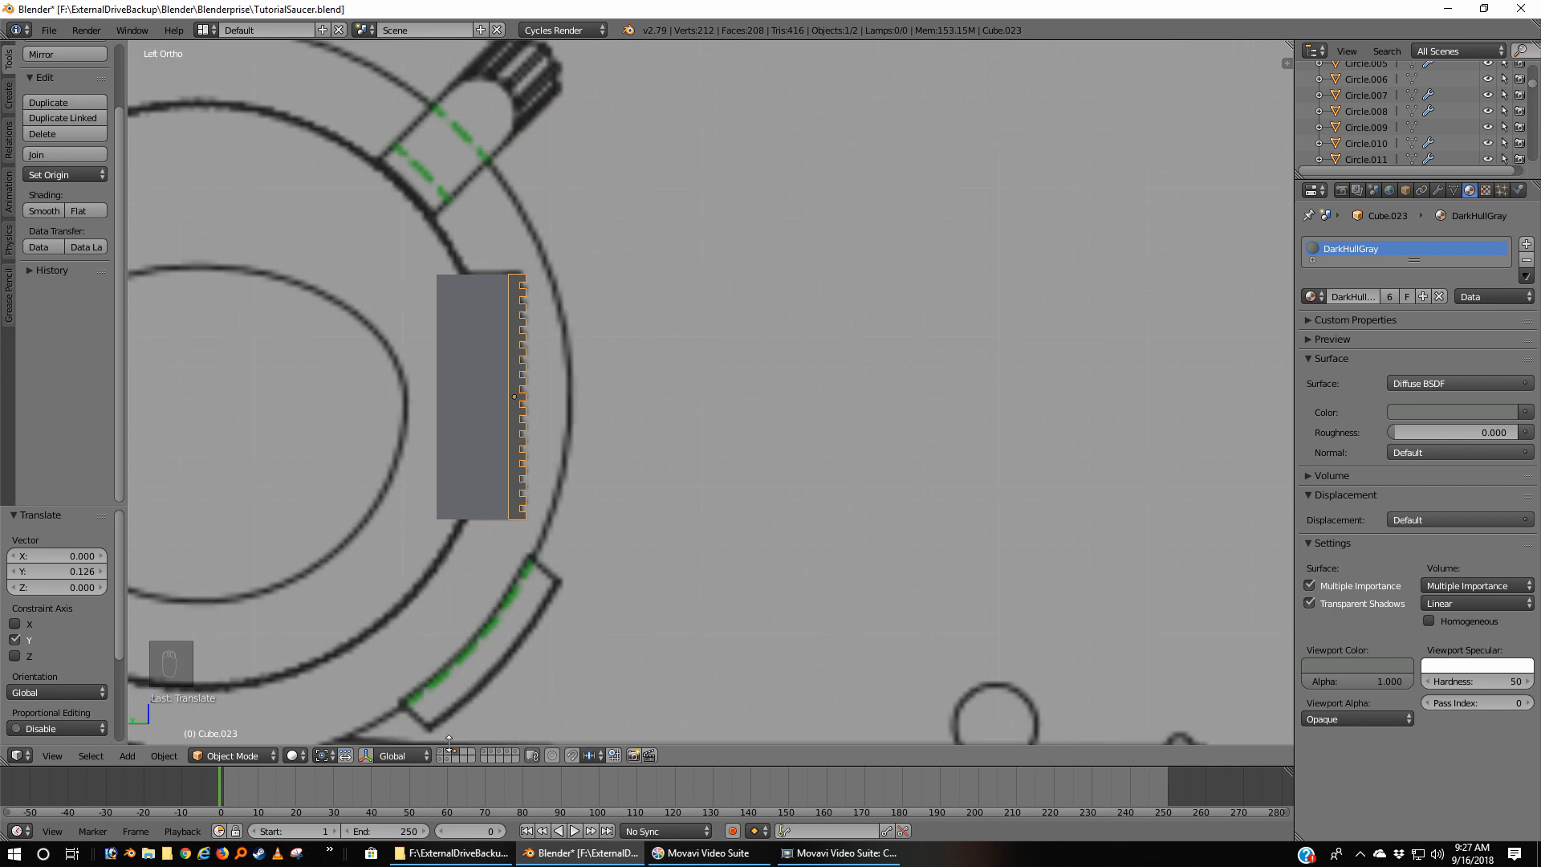
pyautogui.scroll(3, 537, 488)
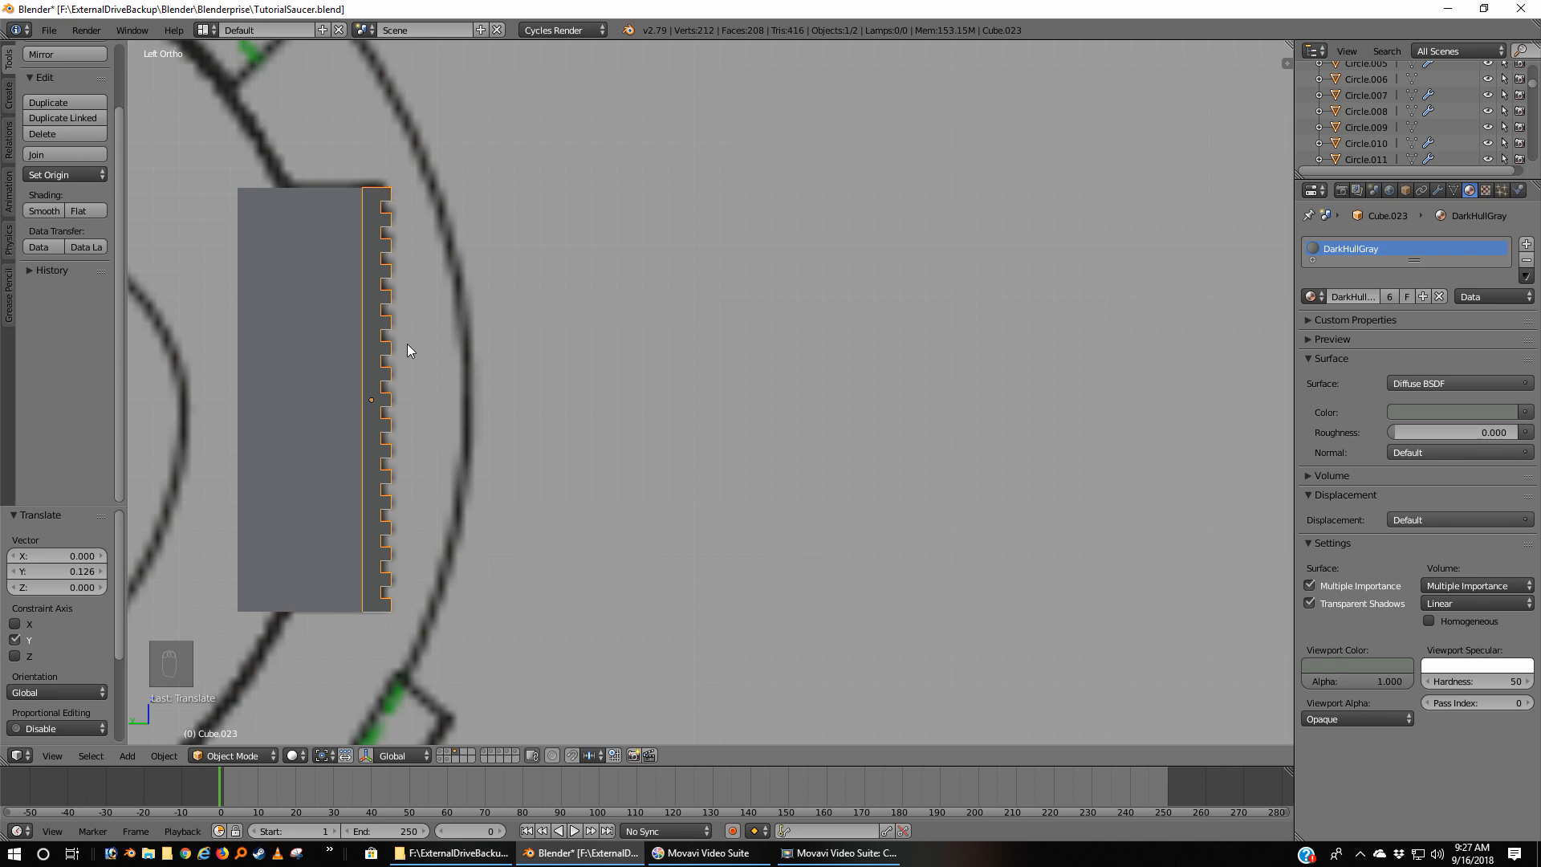
pyautogui.scroll(-7, 496, 616)
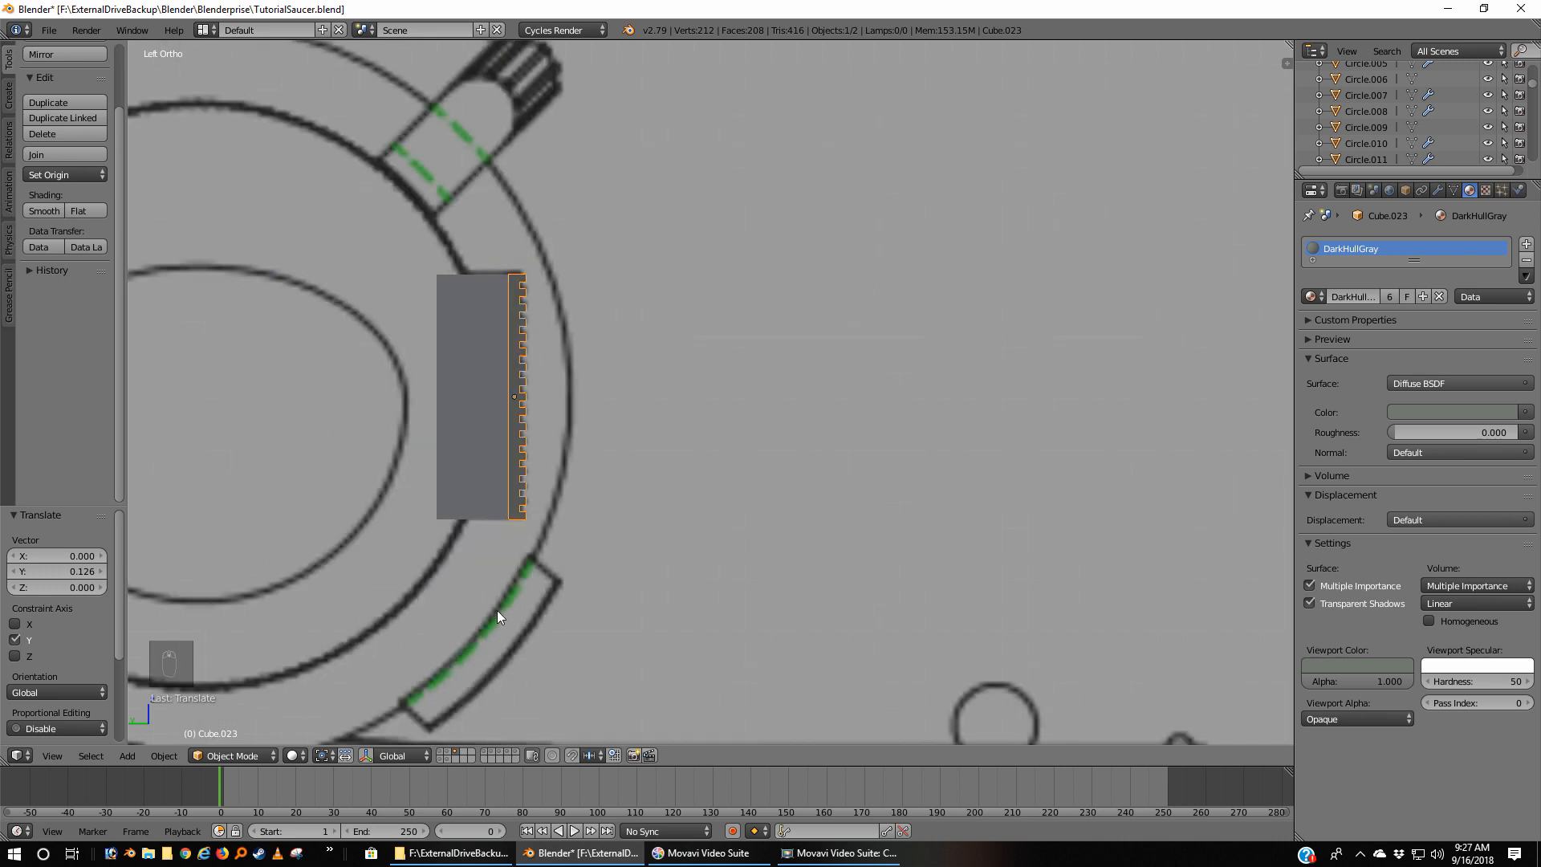
# Step: Show layer 1 to check the new grille box against the nacelle, and hide layer 3 with the new parts
pyautogui.keyDown('shift'); pyautogui.click(441, 752); pyautogui.keyUp('shift')
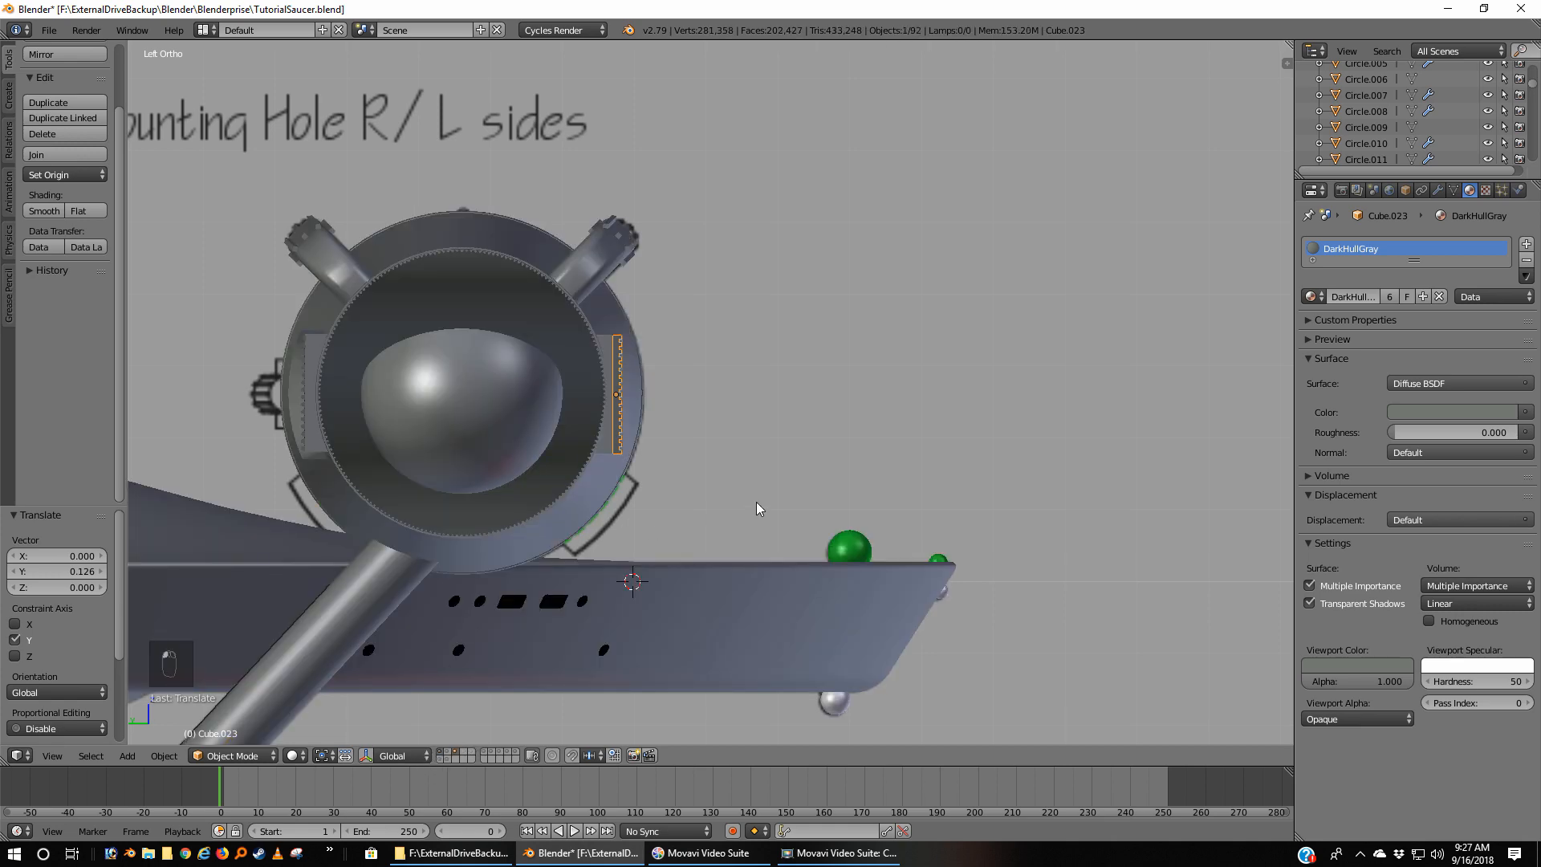
pyautogui.moveTo(757, 503); pyautogui.dragTo(640, 544, button='middle')
pyautogui.press('KP_Decimal')
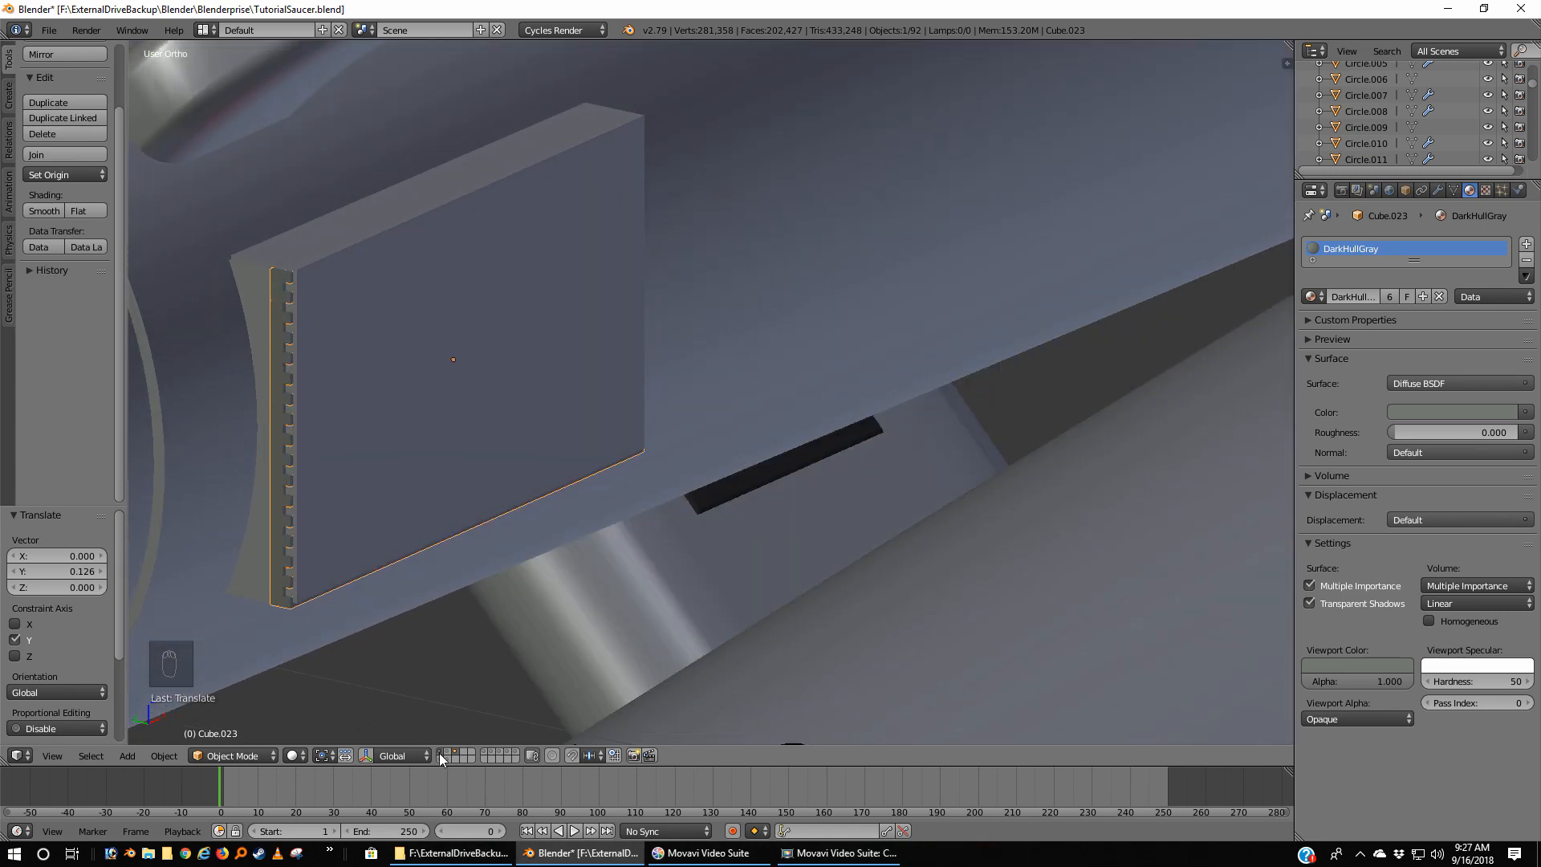
pyautogui.press('Delete')
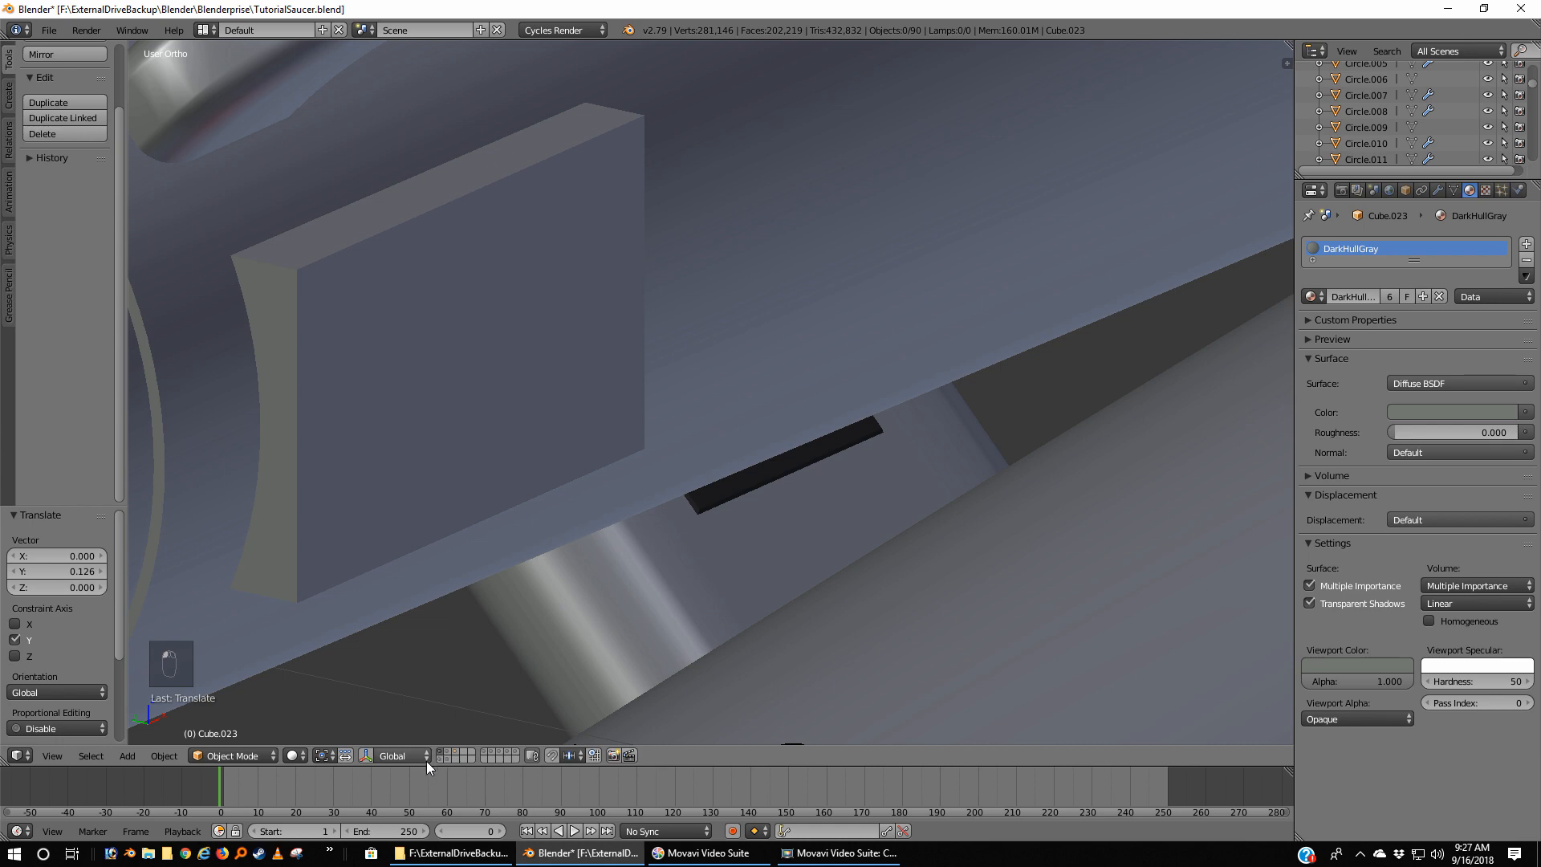
# Step: Select the older grille box on the nacelle together with its two companion parts, and move all three to layer 4
pyautogui.rightClick(302, 315)
pyautogui.scroll(-5, 301, 385)
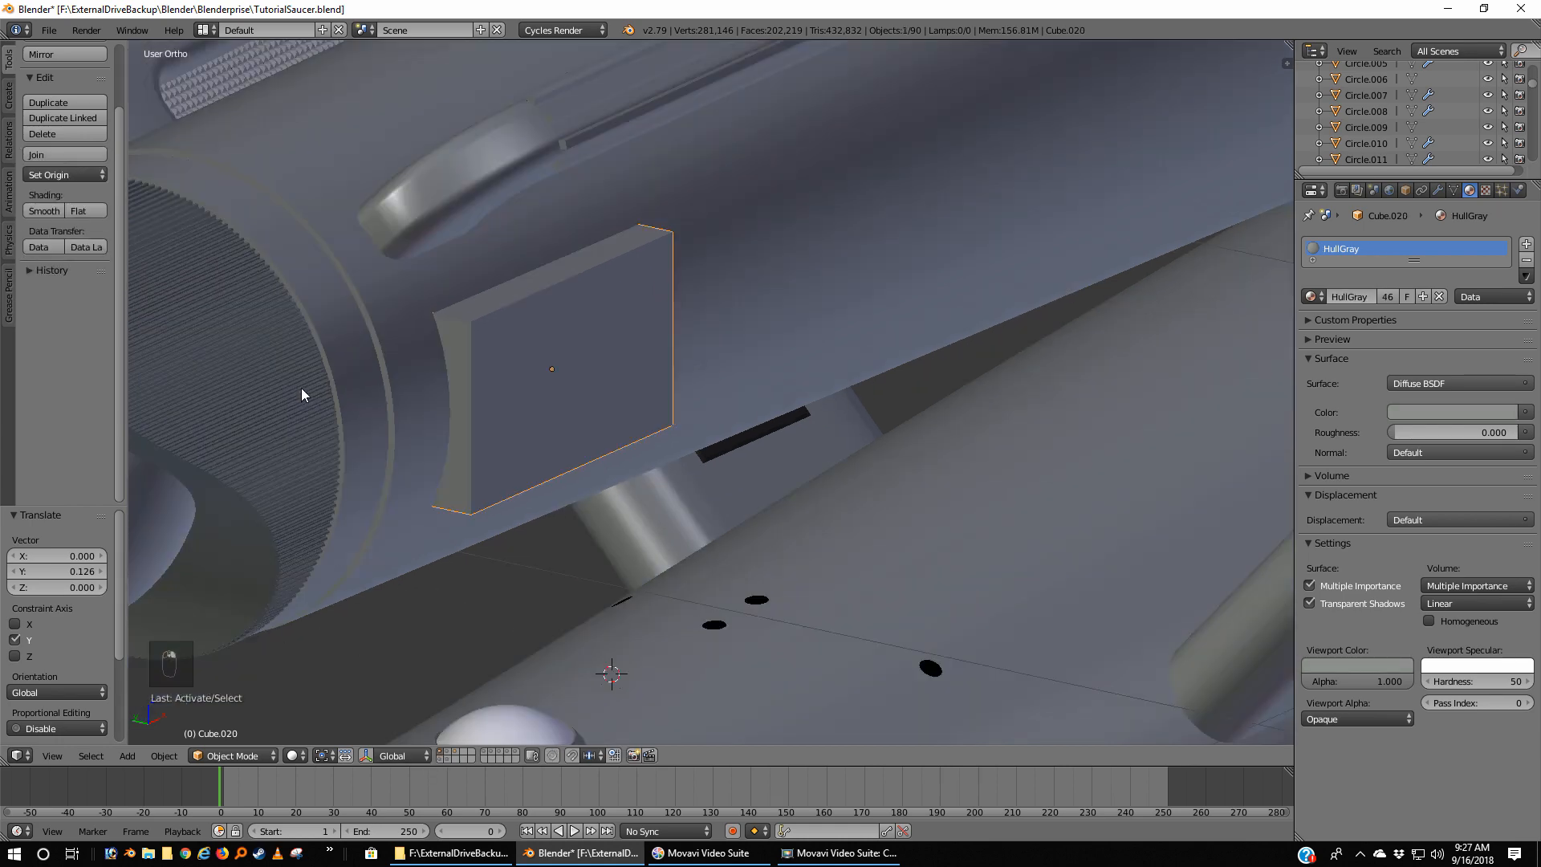
pyautogui.moveTo(249, 459); pyautogui.dragTo(312, 449, button='middle')
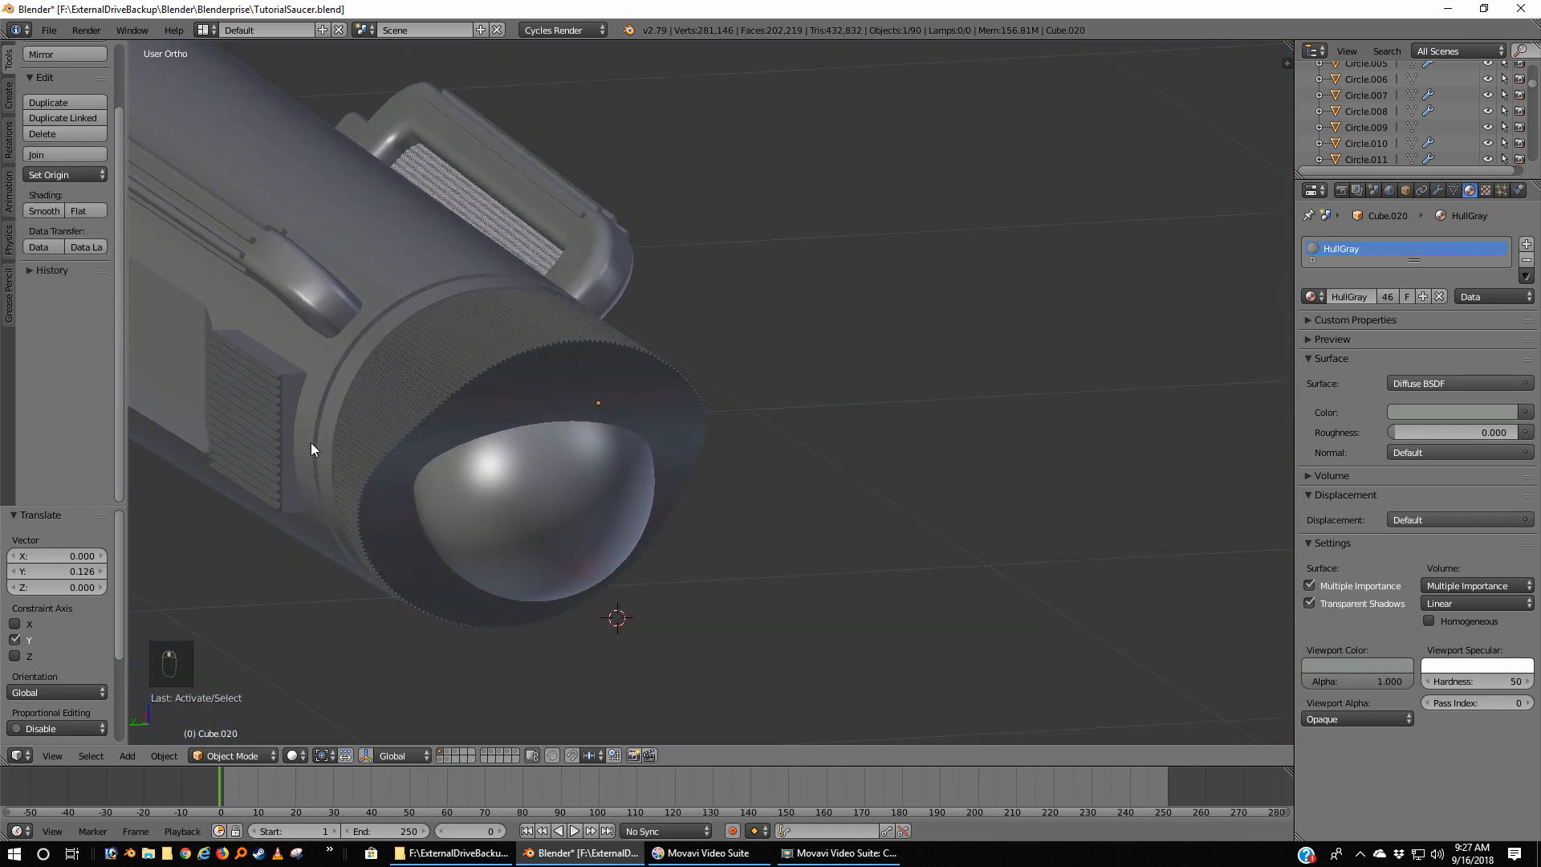
pyautogui.rightClick(274, 397)
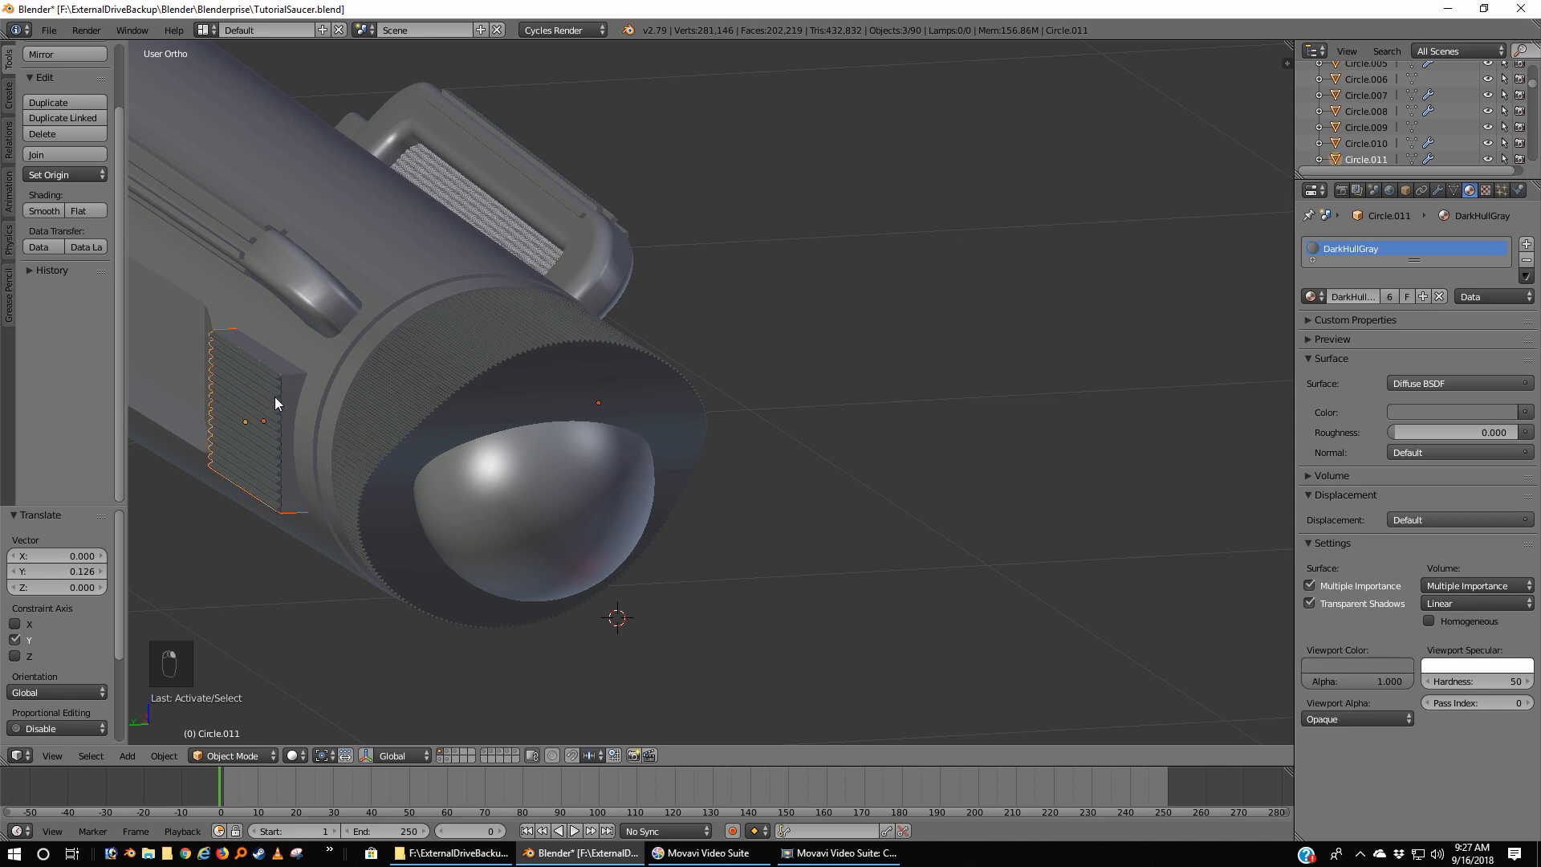
pyautogui.moveTo(274, 396); pyautogui.dragTo(237, 478, button='middle')
pyautogui.scroll(-8, 239, 465)
pyautogui.scroll(8, 241, 459)
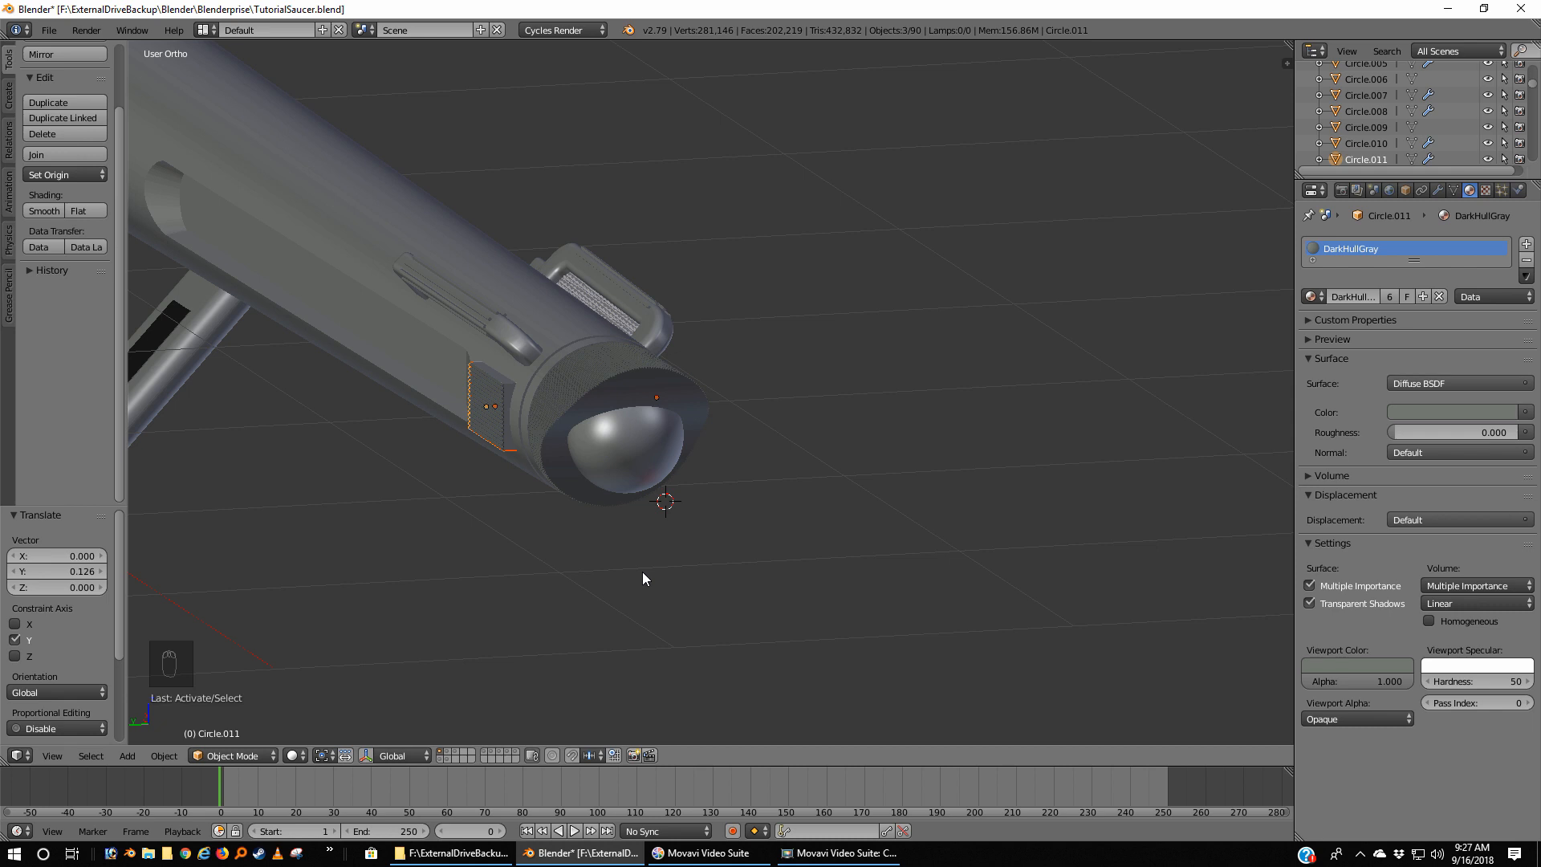
pyautogui.press('m')
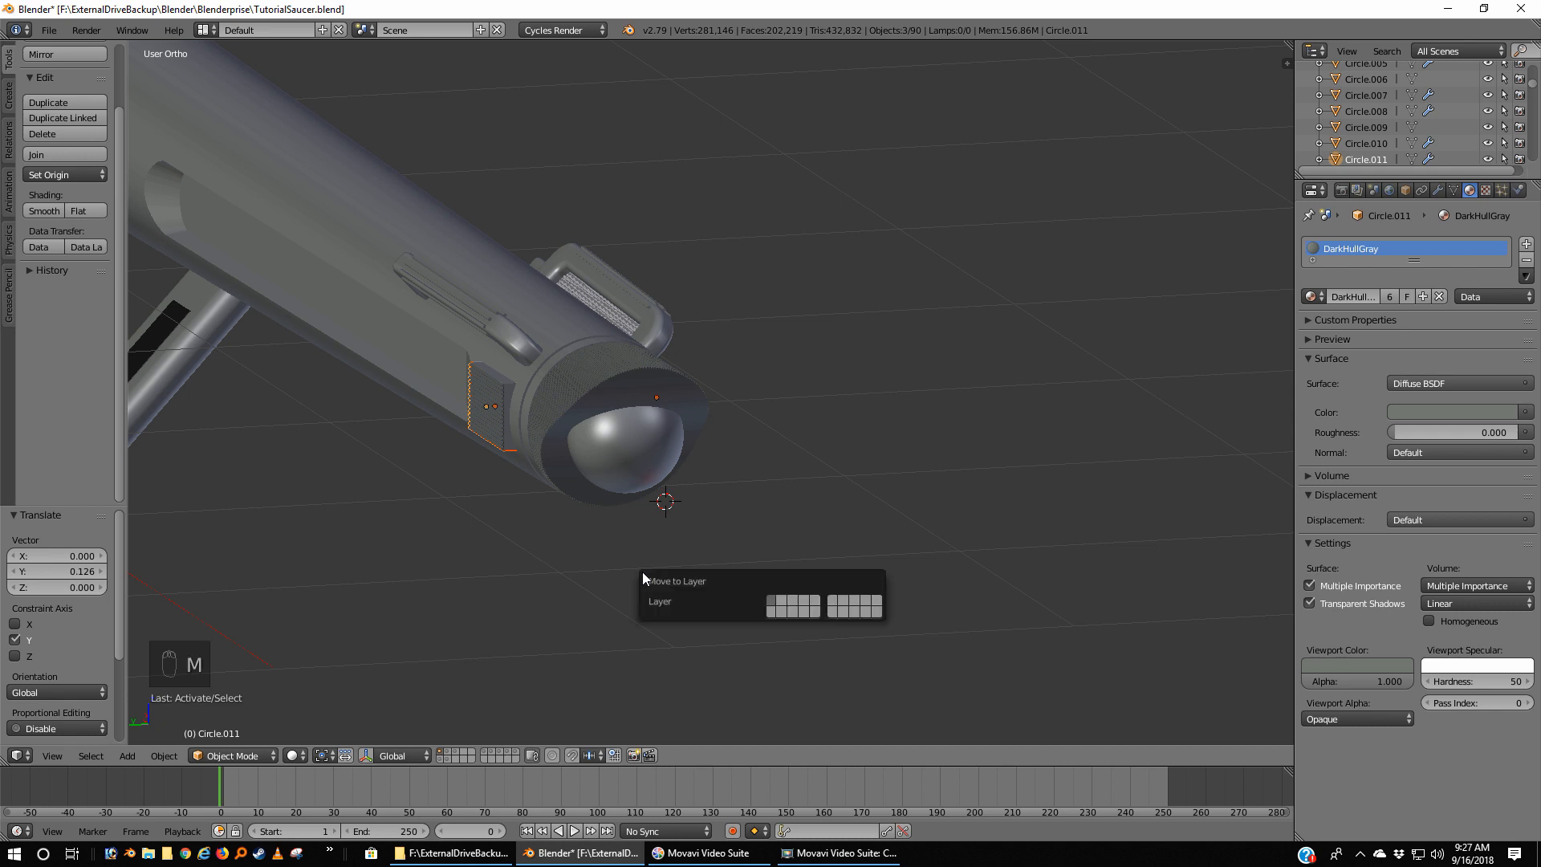
pyautogui.click(805, 600)
# Step: Display layer 2 along with layer 1 and examine the older rib part on the nacelle
pyautogui.moveTo(821, 425); pyautogui.dragTo(703, 455, button='middle')
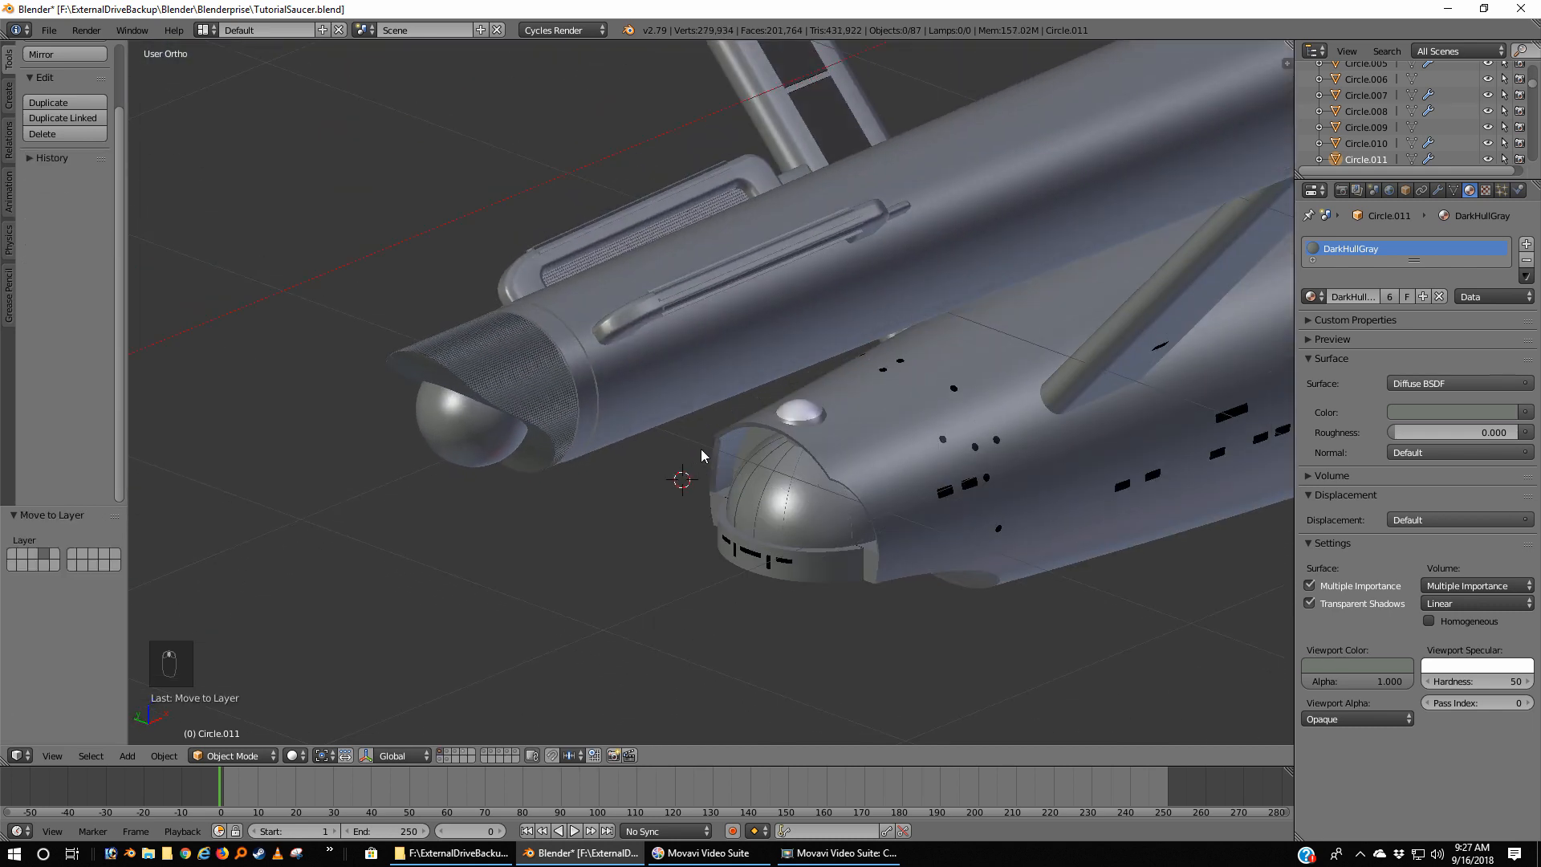
pyautogui.keyDown('shift'); pyautogui.click(449, 757); pyautogui.keyUp('shift')
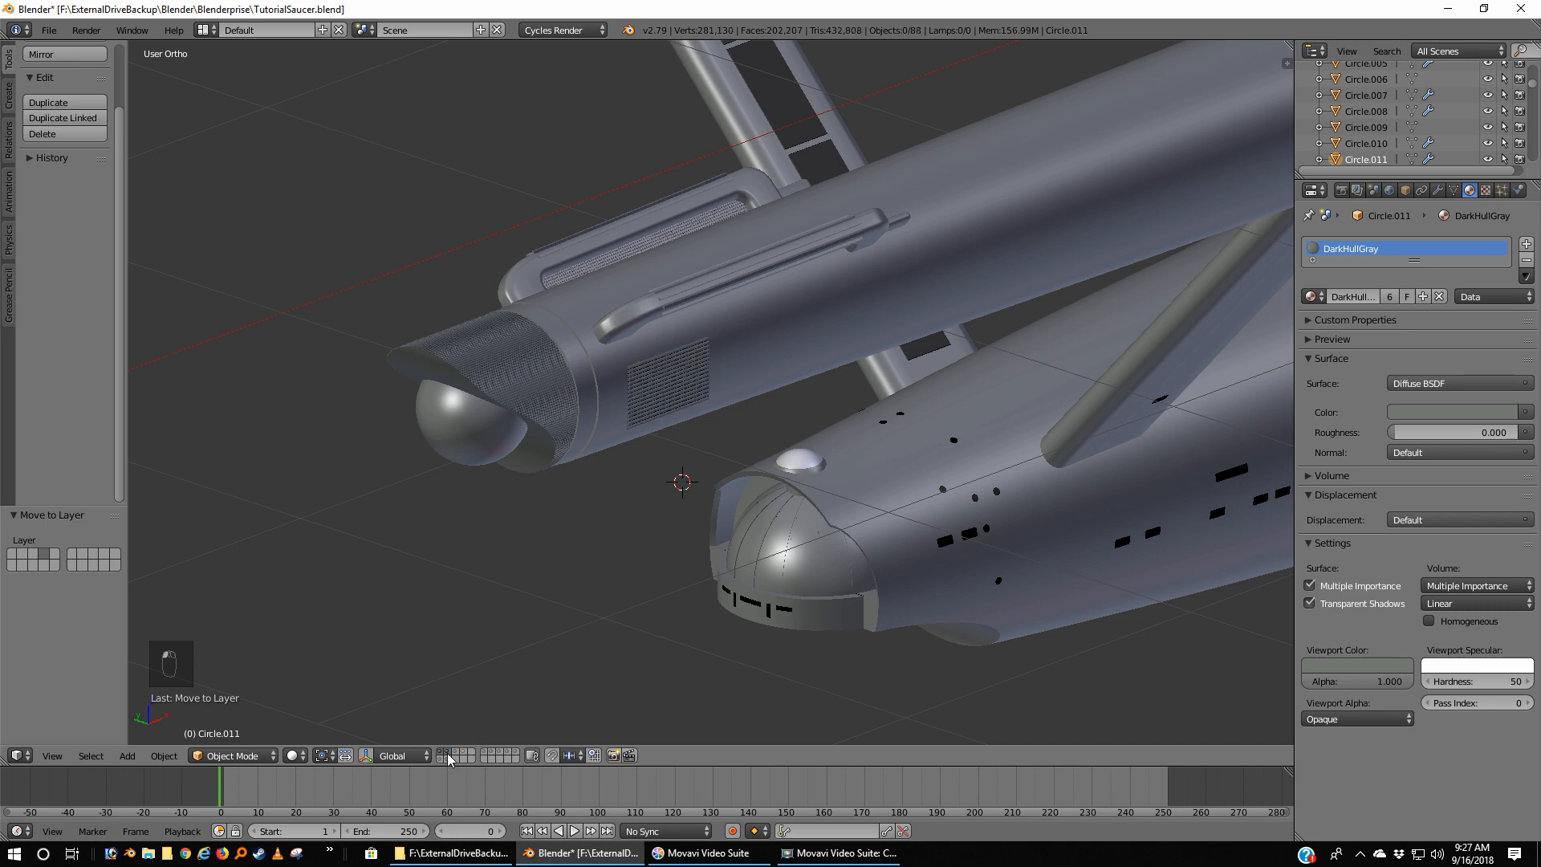
pyautogui.scroll(7, 633, 477)
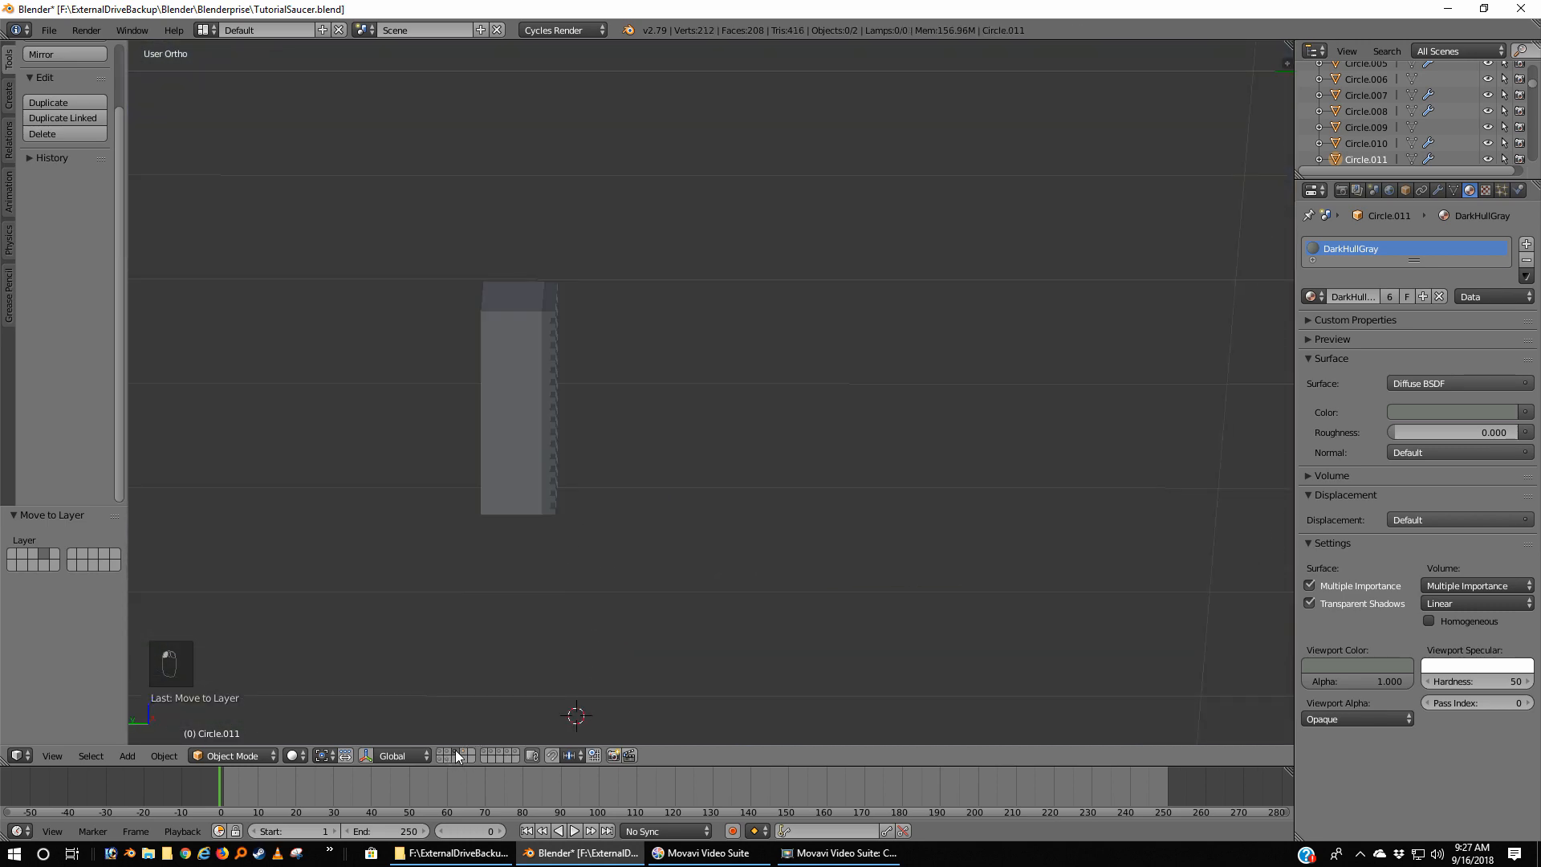
# Step: Display only layer 4, select the older HullGray base box, and move it to layer 2
pyautogui.click(456, 753)
pyautogui.click(460, 753)
pyautogui.click(547, 421)
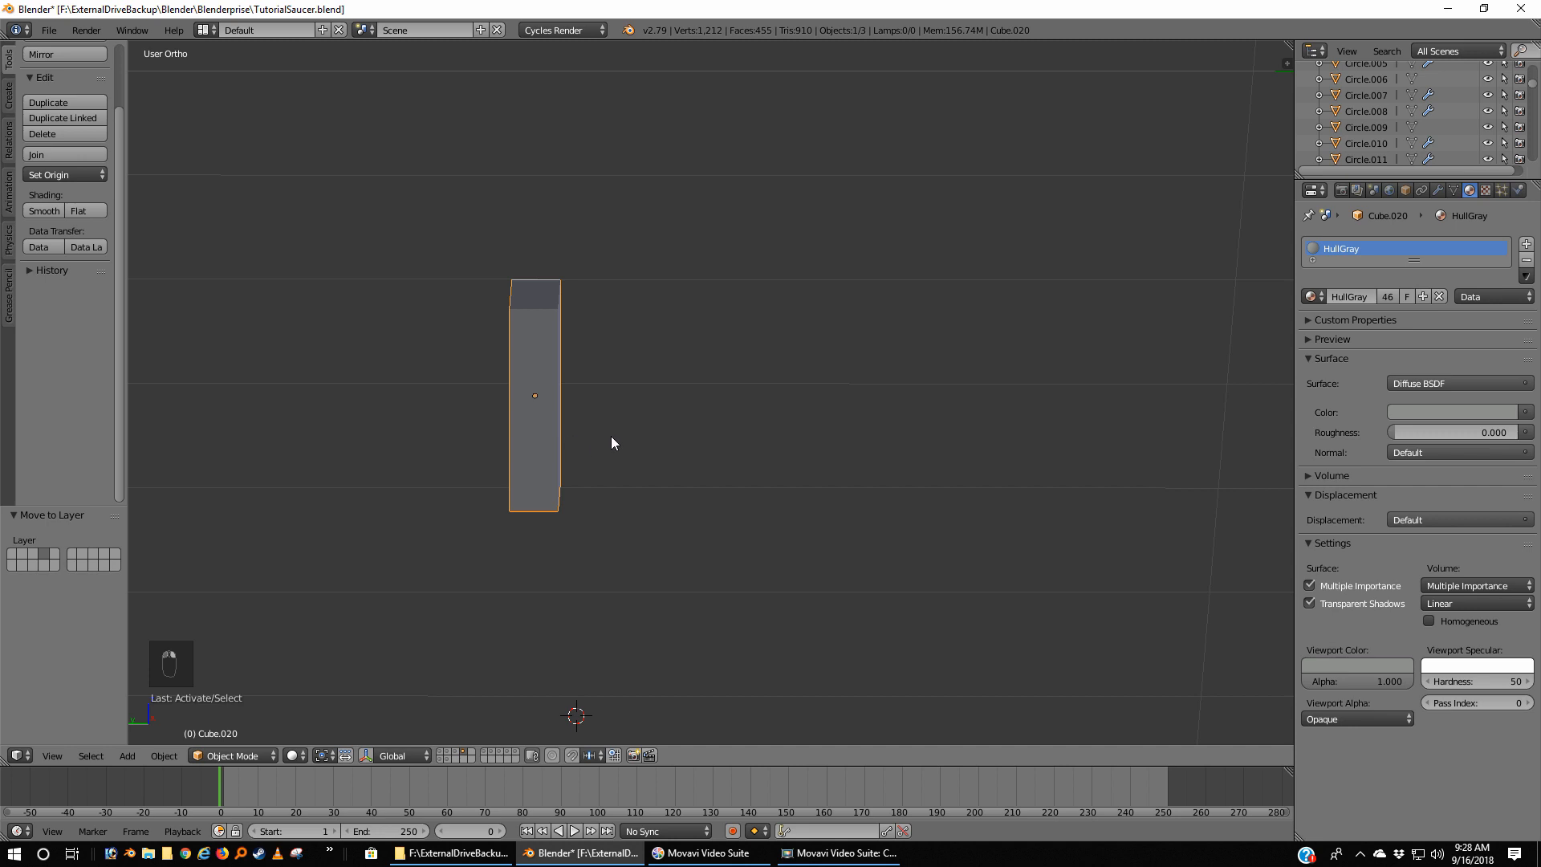
pyautogui.press('m')
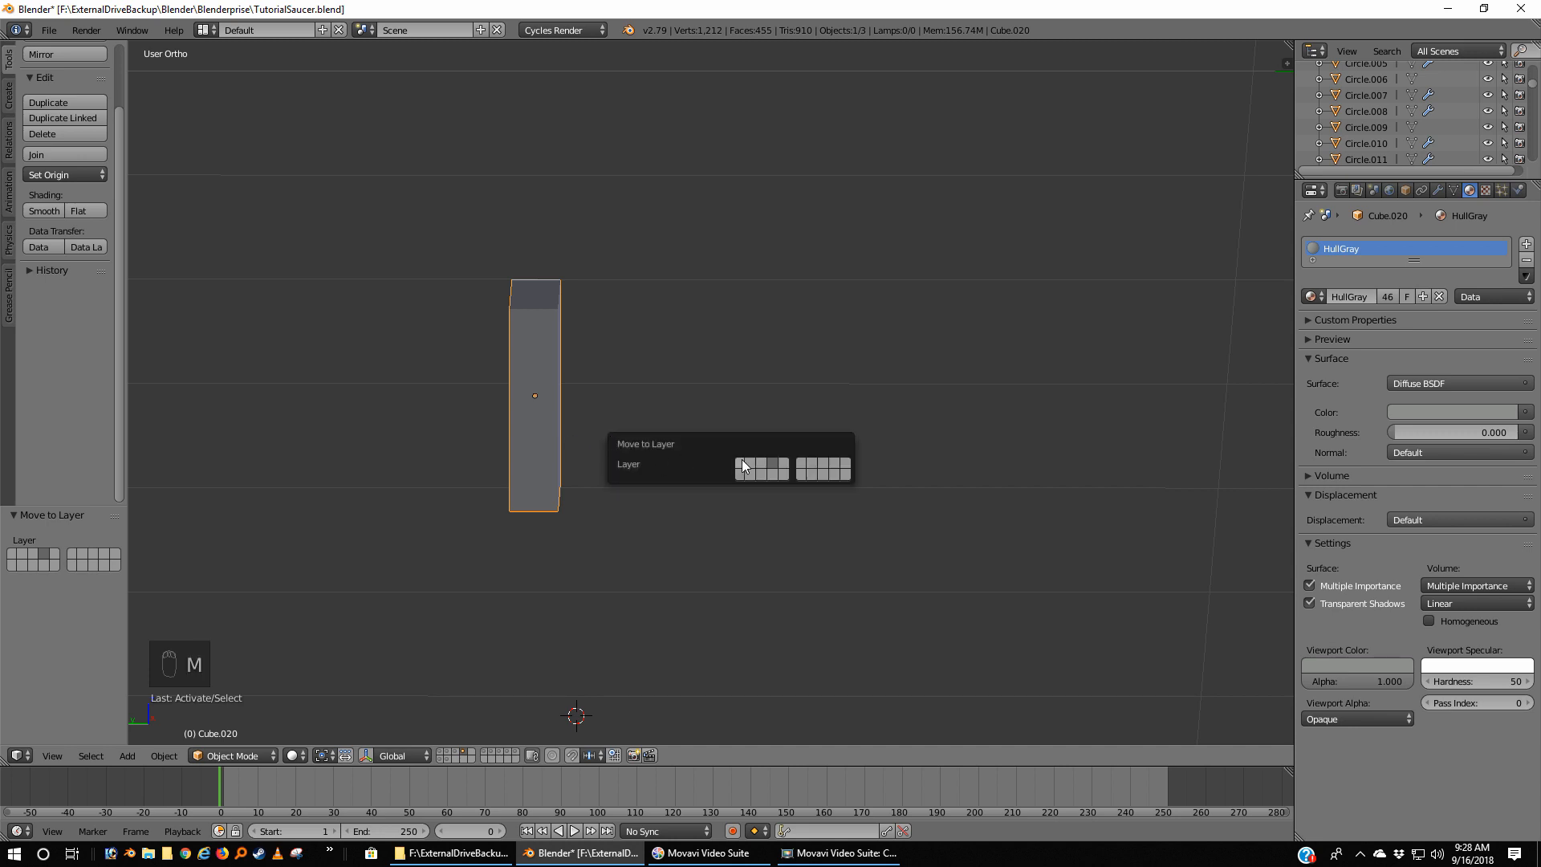
pyautogui.click(750, 461)
# Step: Display layers 1 and 2 together and examine the complete ribbed grille on the nacelle from several angles and distances
pyautogui.click(450, 754)
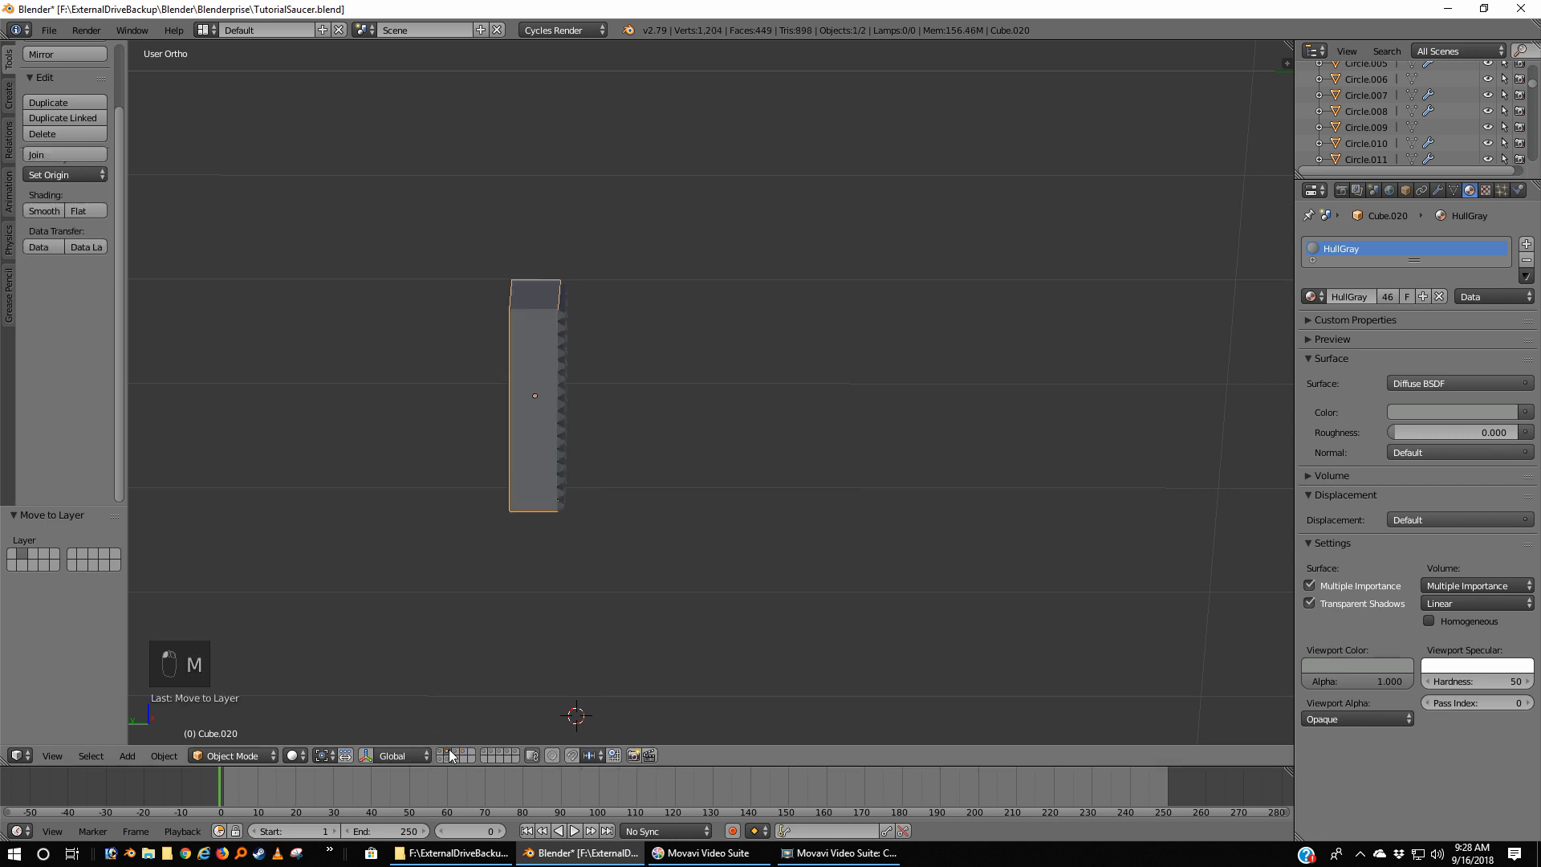
pyautogui.keyDown('shift'); pyautogui.click(440, 753); pyautogui.keyUp('shift')
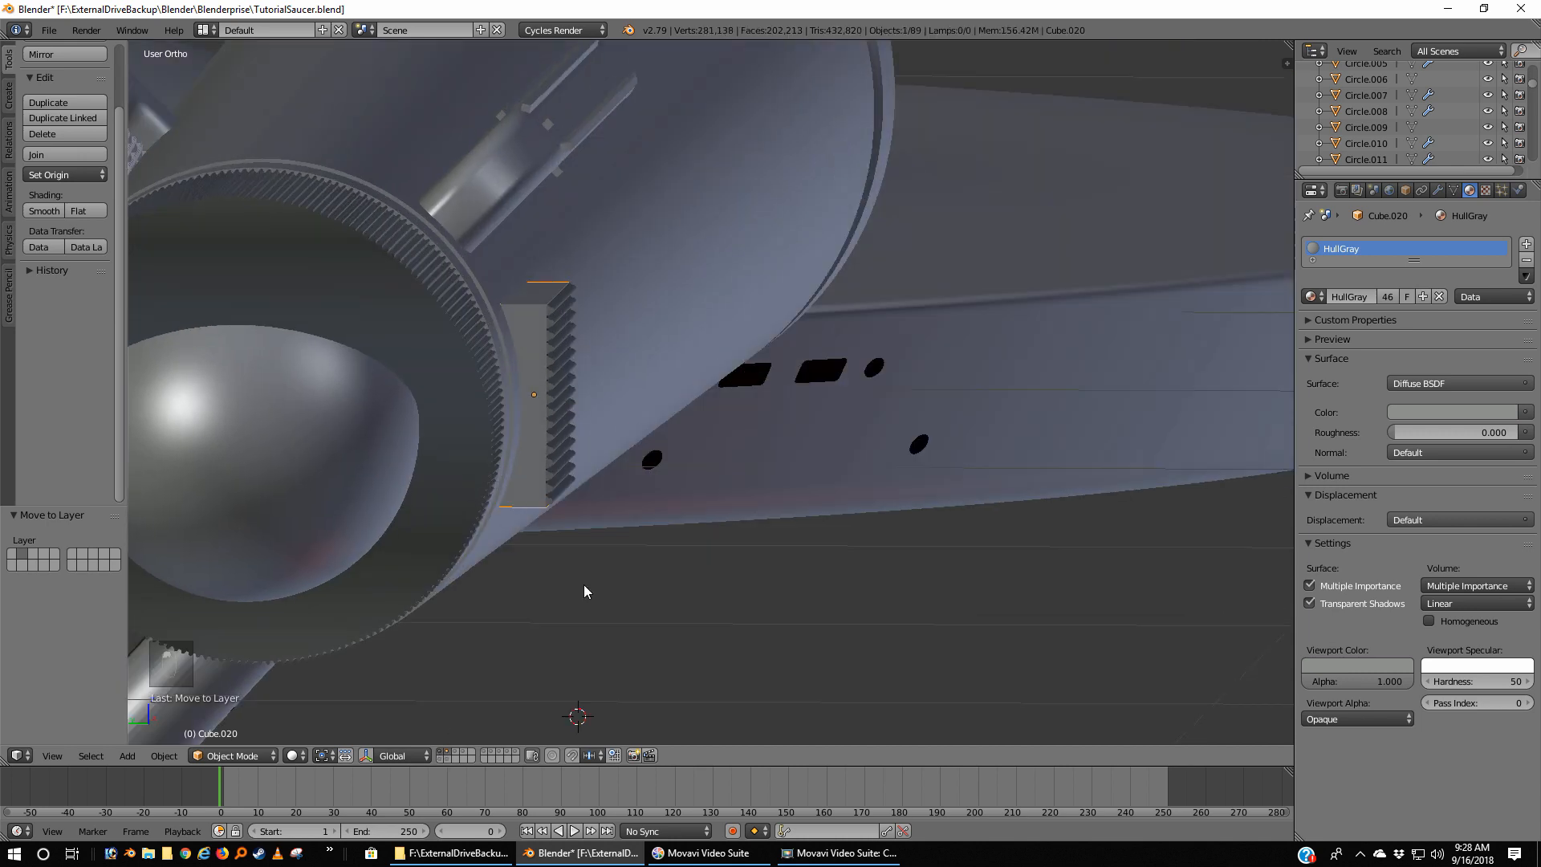
pyautogui.moveTo(584, 586); pyautogui.dragTo(523, 569, button='middle')
pyautogui.scroll(5, 523, 573)
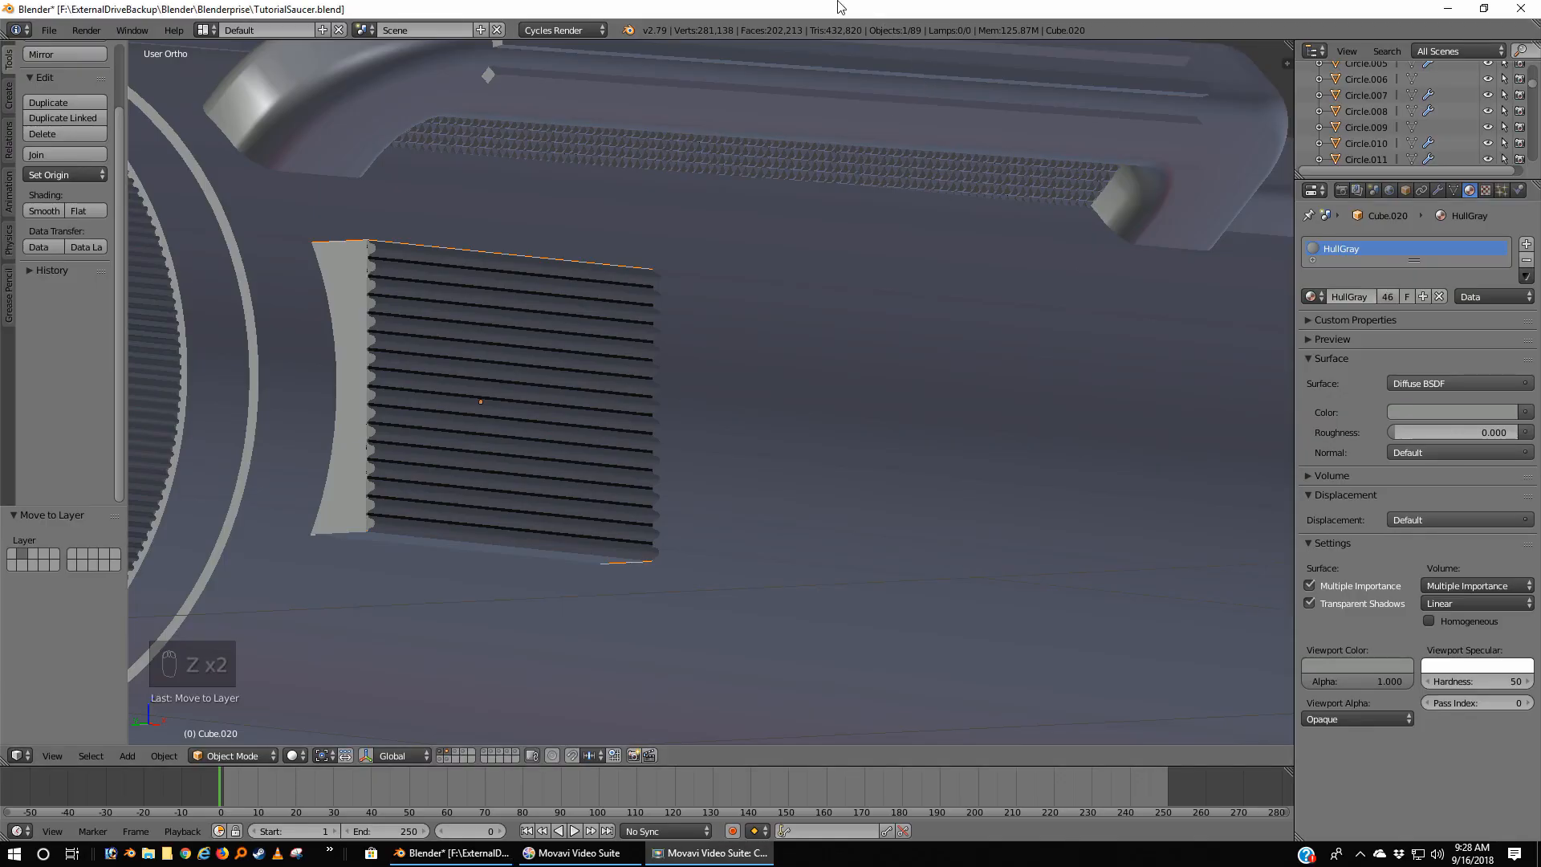
pyautogui.moveTo(963, 516); pyautogui.dragTo(1004, 440, button='middle')
pyautogui.scroll(3, 596, 504)
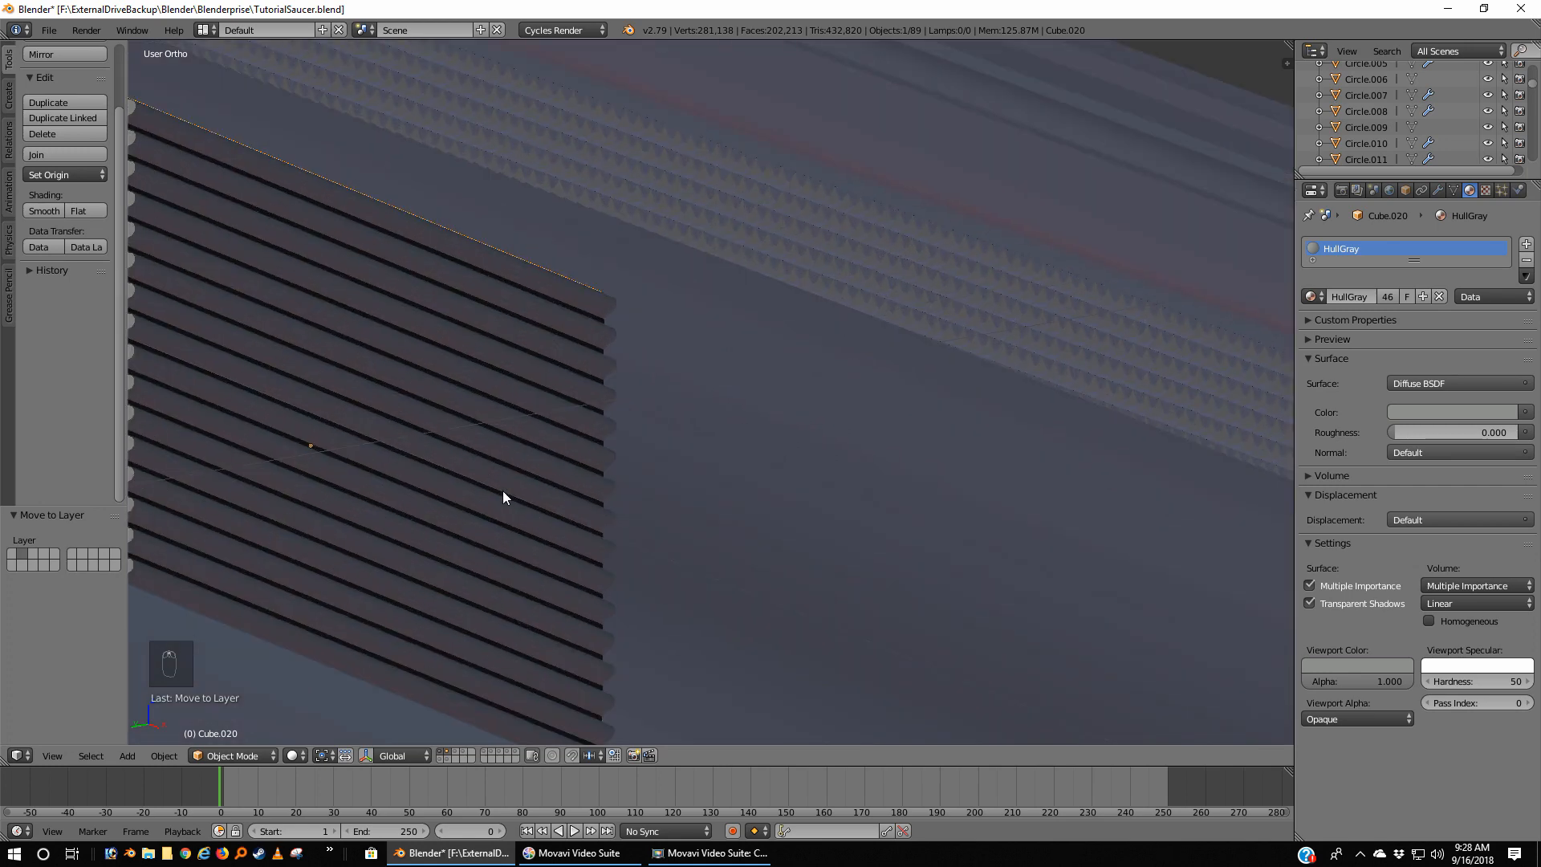
pyautogui.scroll(-5, 414, 383)
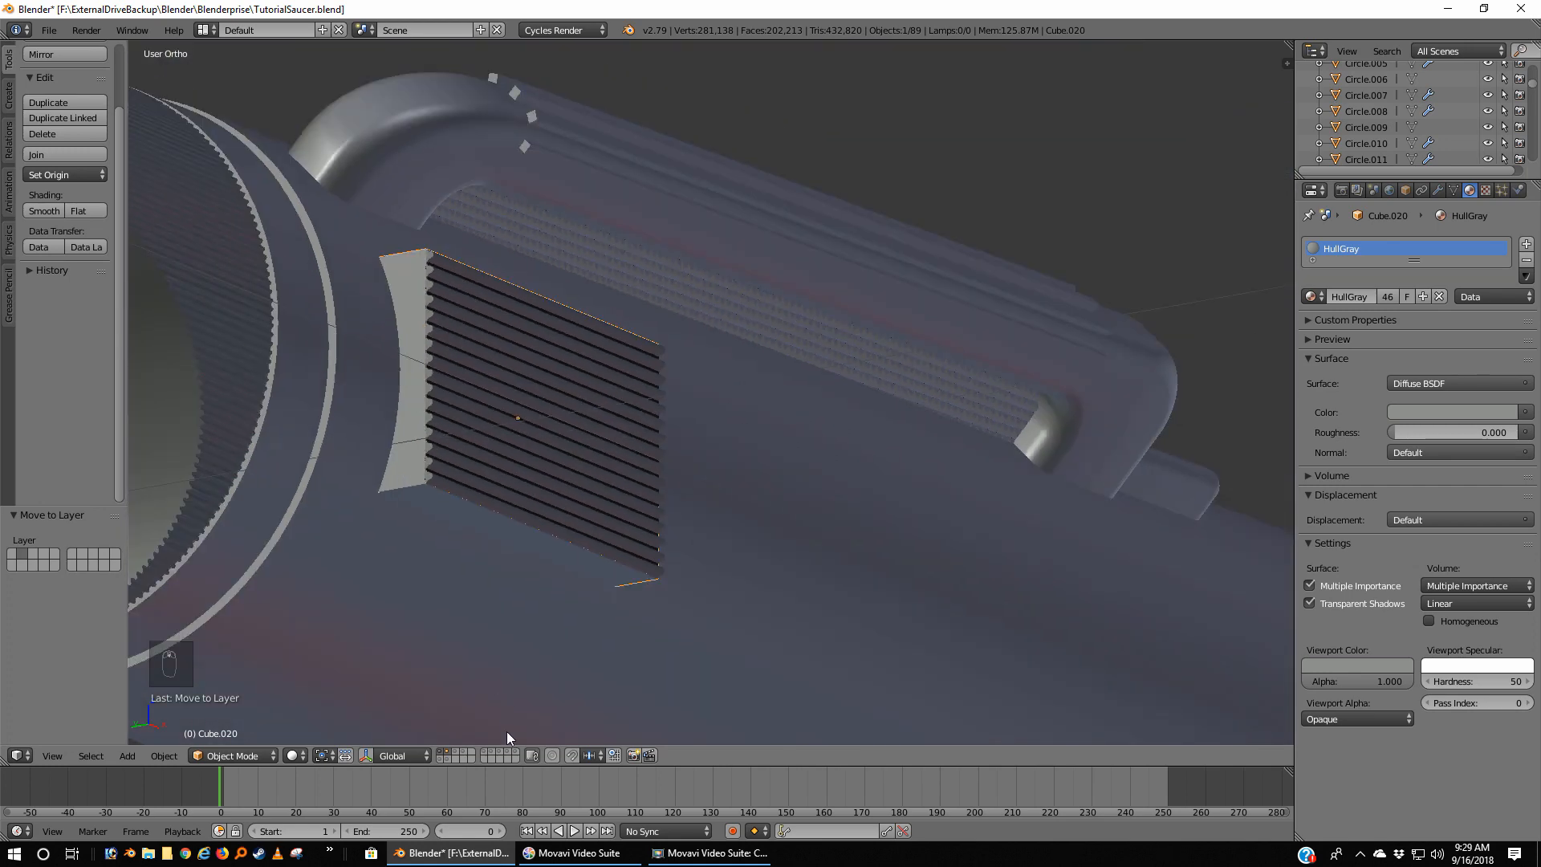
# Step: Isolate each grille version on its own layer in turn, and display the simpler square-notched one together with the ship layer
pyautogui.click(446, 753)
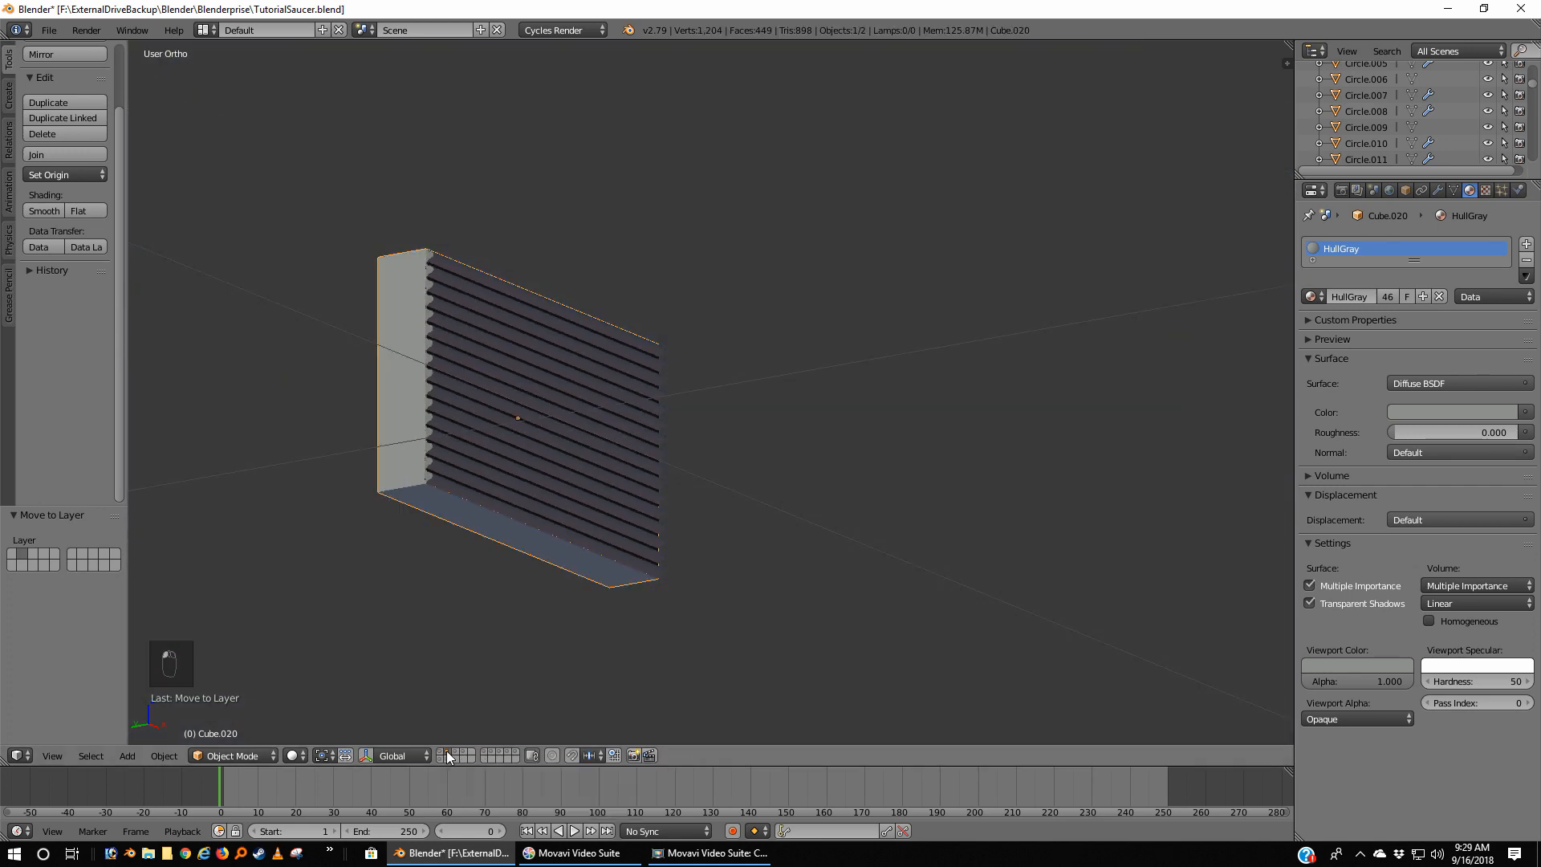
pyautogui.click(454, 755)
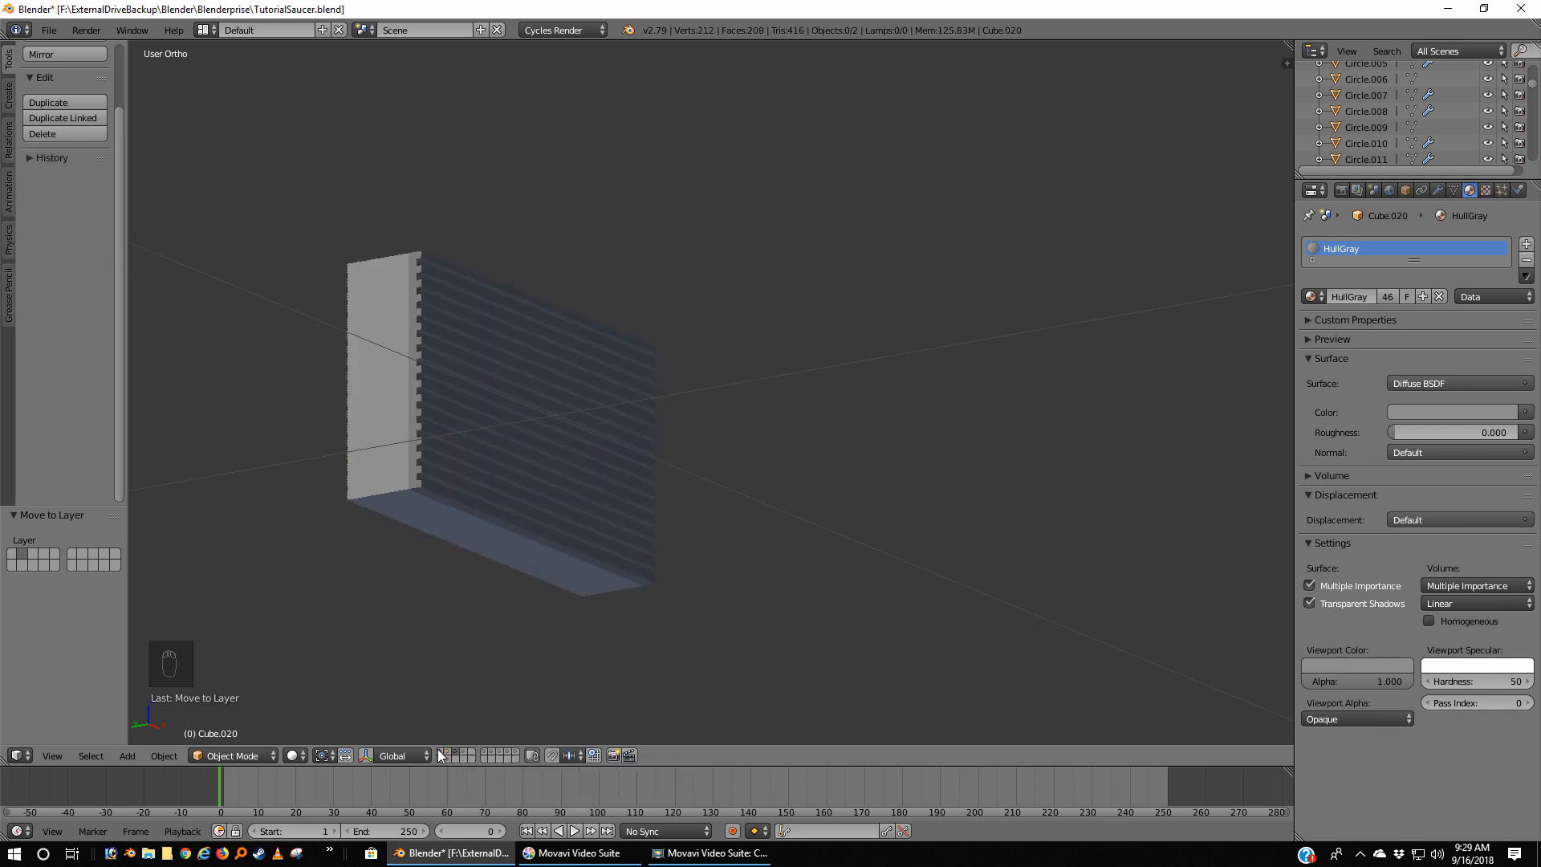
pyautogui.click(437, 755)
pyautogui.moveTo(345, 518); pyautogui.dragTo(596, 592, button='middle')
pyautogui.scroll(-8, 595, 580)
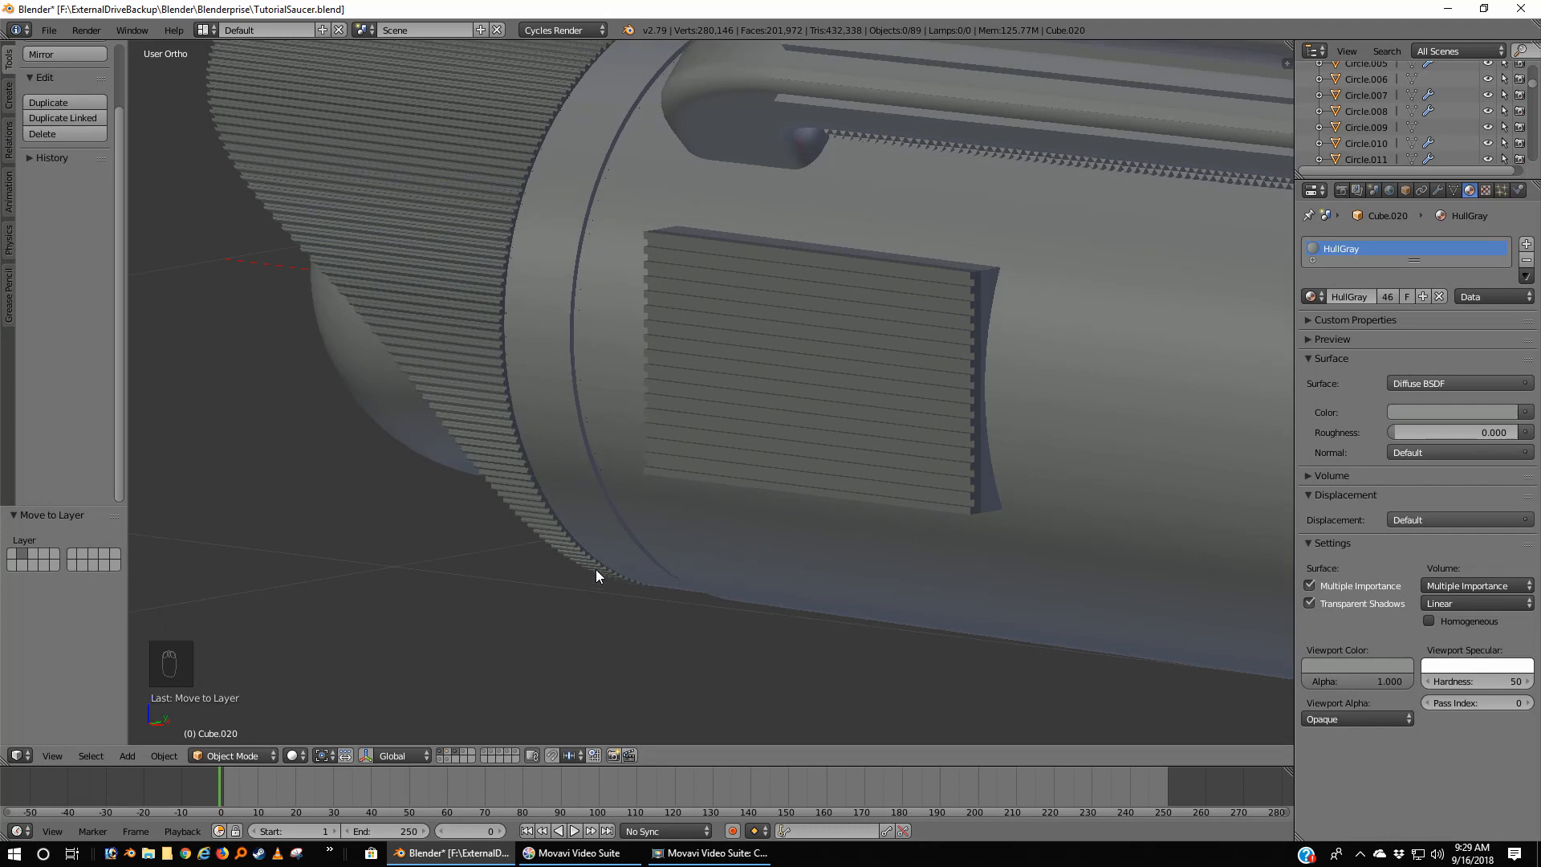
pyautogui.scroll(4, 605, 553)
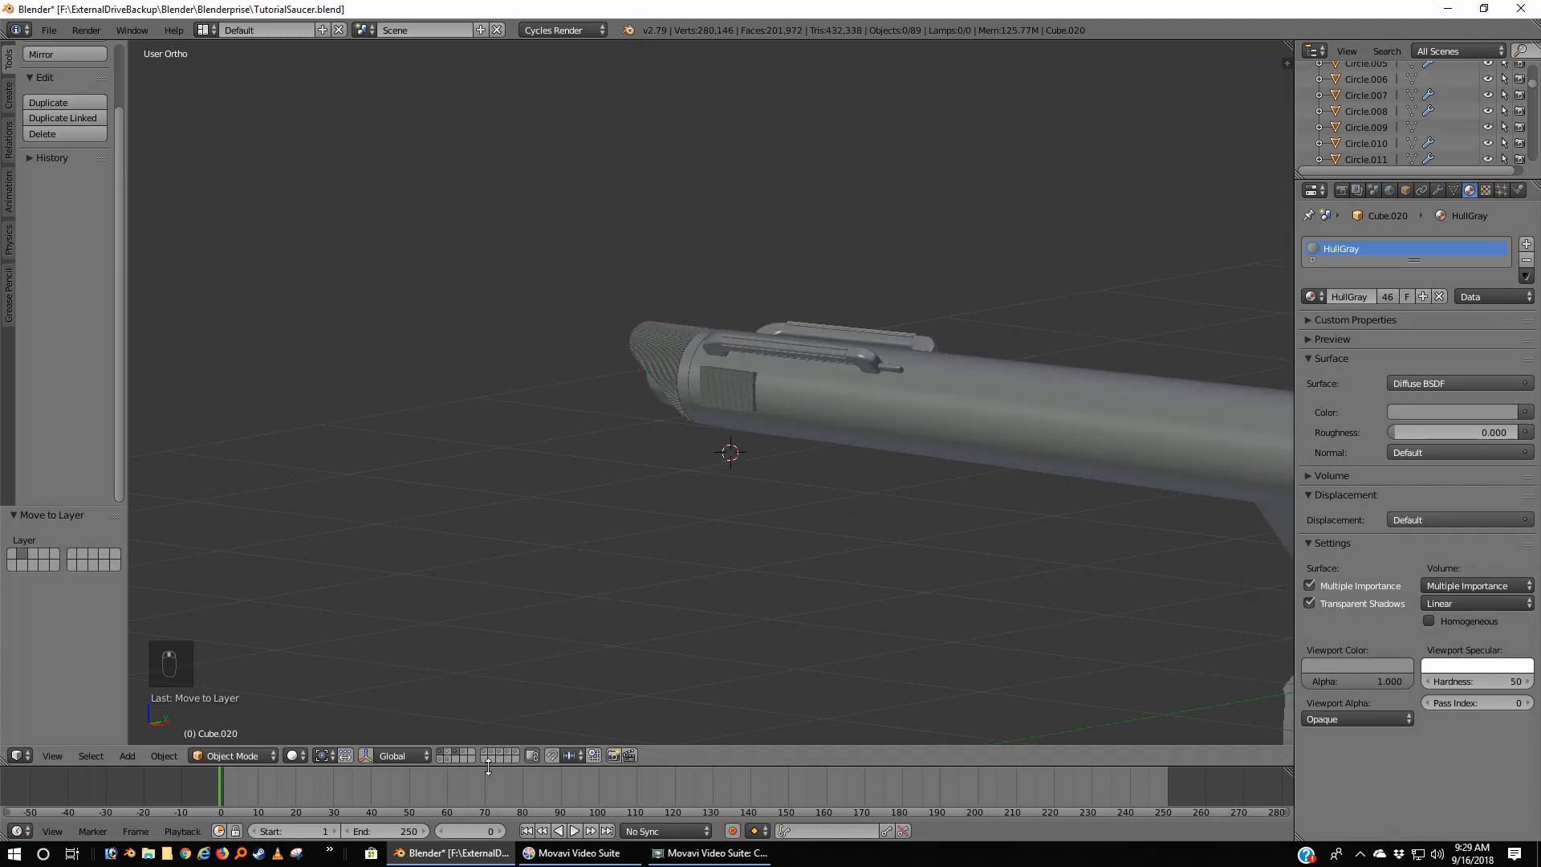
# Step: Display the cameras' layer, make the camera just below the nacelle's grille the active camera, and render its view
pyautogui.keyDown('shift'); pyautogui.click(440, 760); pyautogui.keyUp('shift')
pyautogui.moveTo(618, 538); pyautogui.dragTo(677, 516, button='middle')
pyautogui.scroll(2, 678, 523)
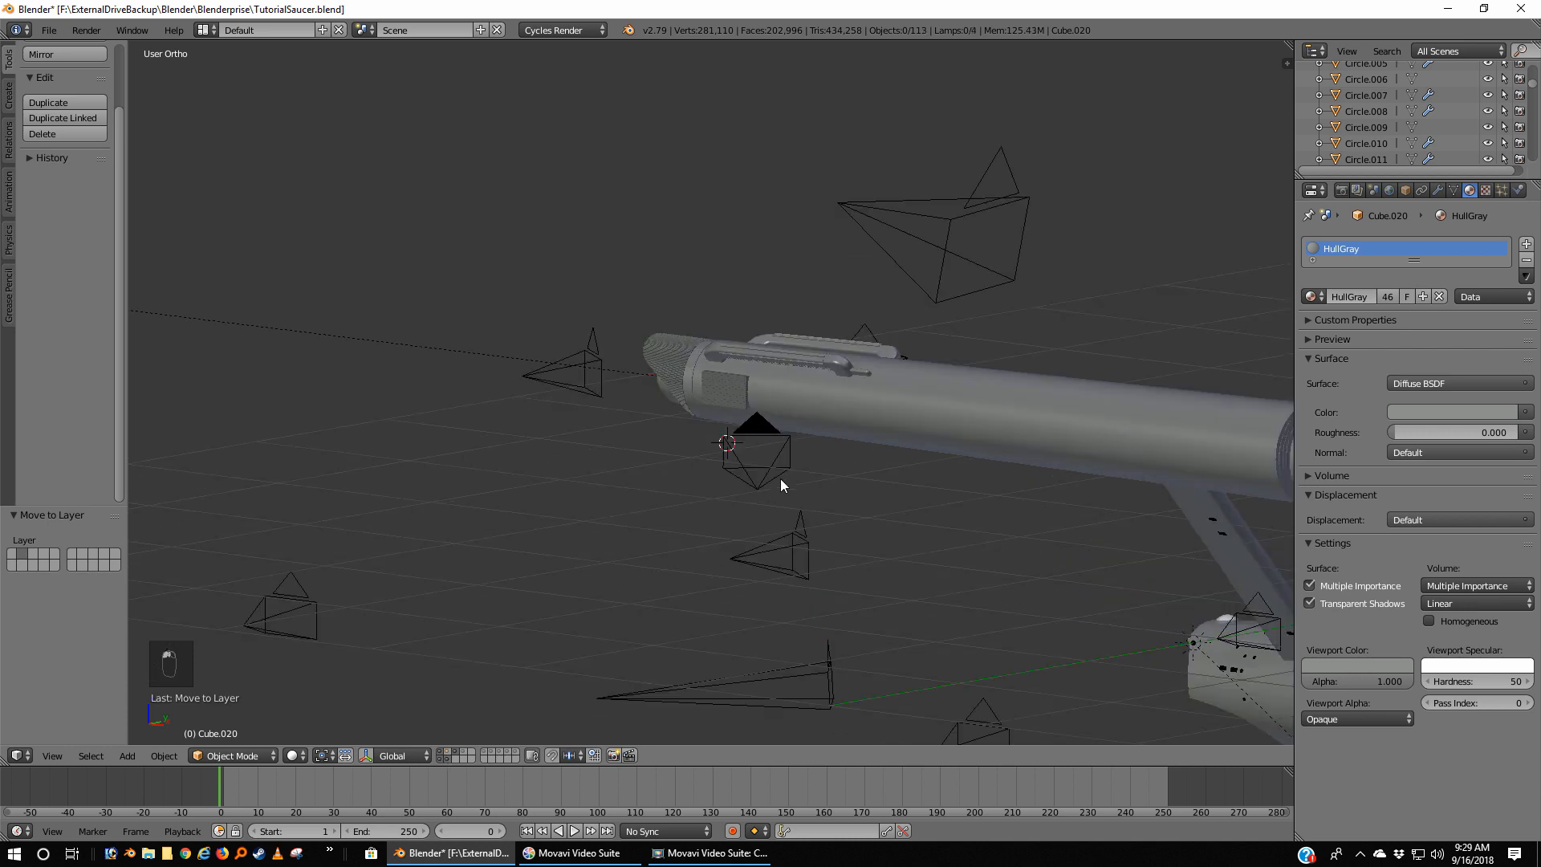
pyautogui.rightClick(777, 479)
pyautogui.press('ctrl+KP_0')
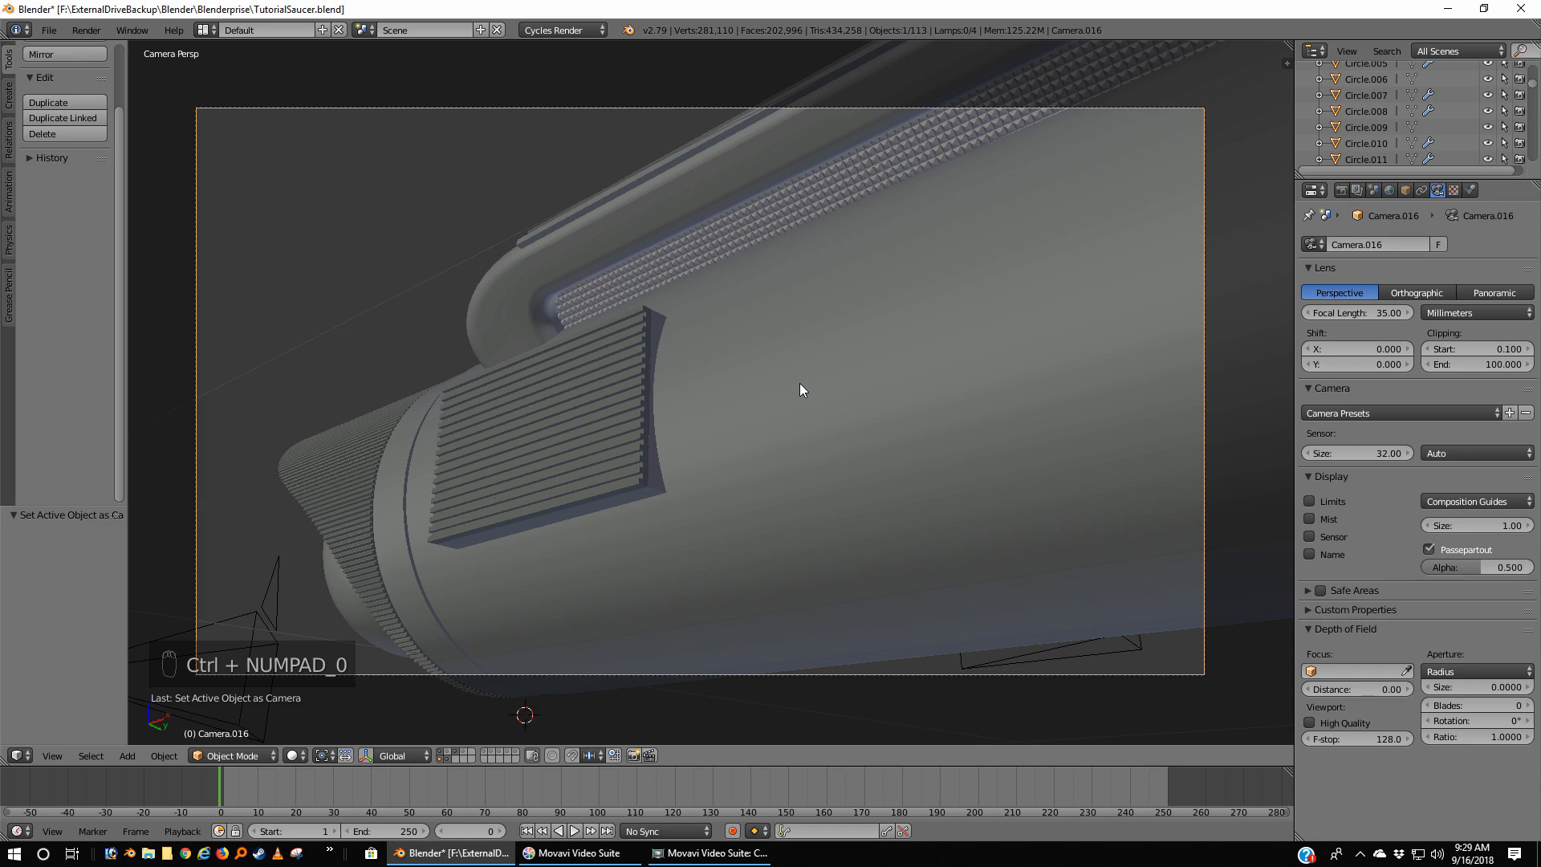
pyautogui.press('F12')
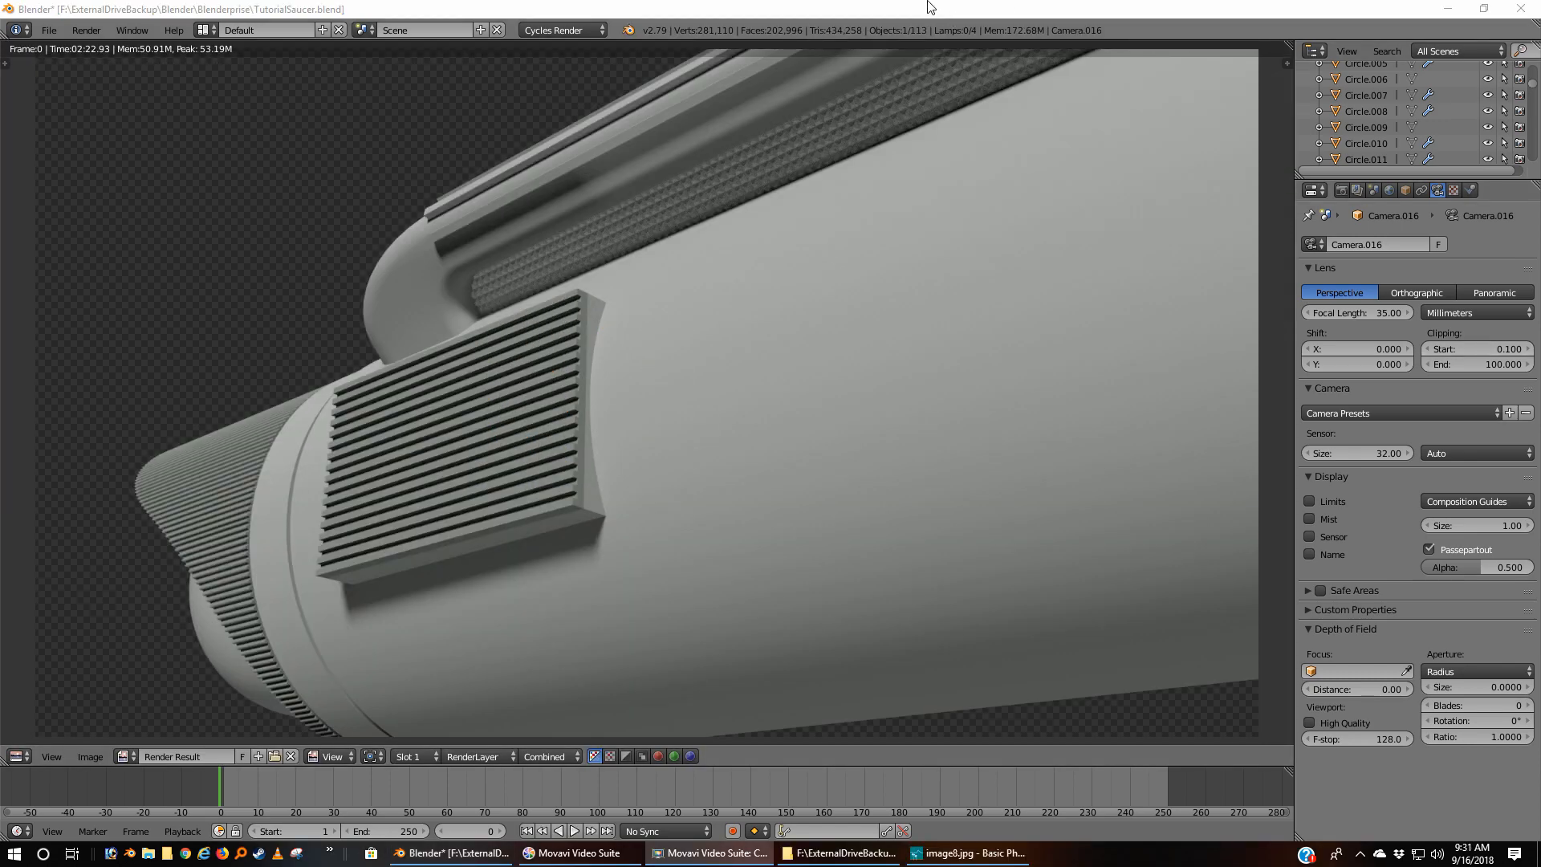
# Step: Compare the rendered grille with the reference photo image8.jpg in the photo viewer, and return to Blender's 3D view
pyautogui.click(929, 7)
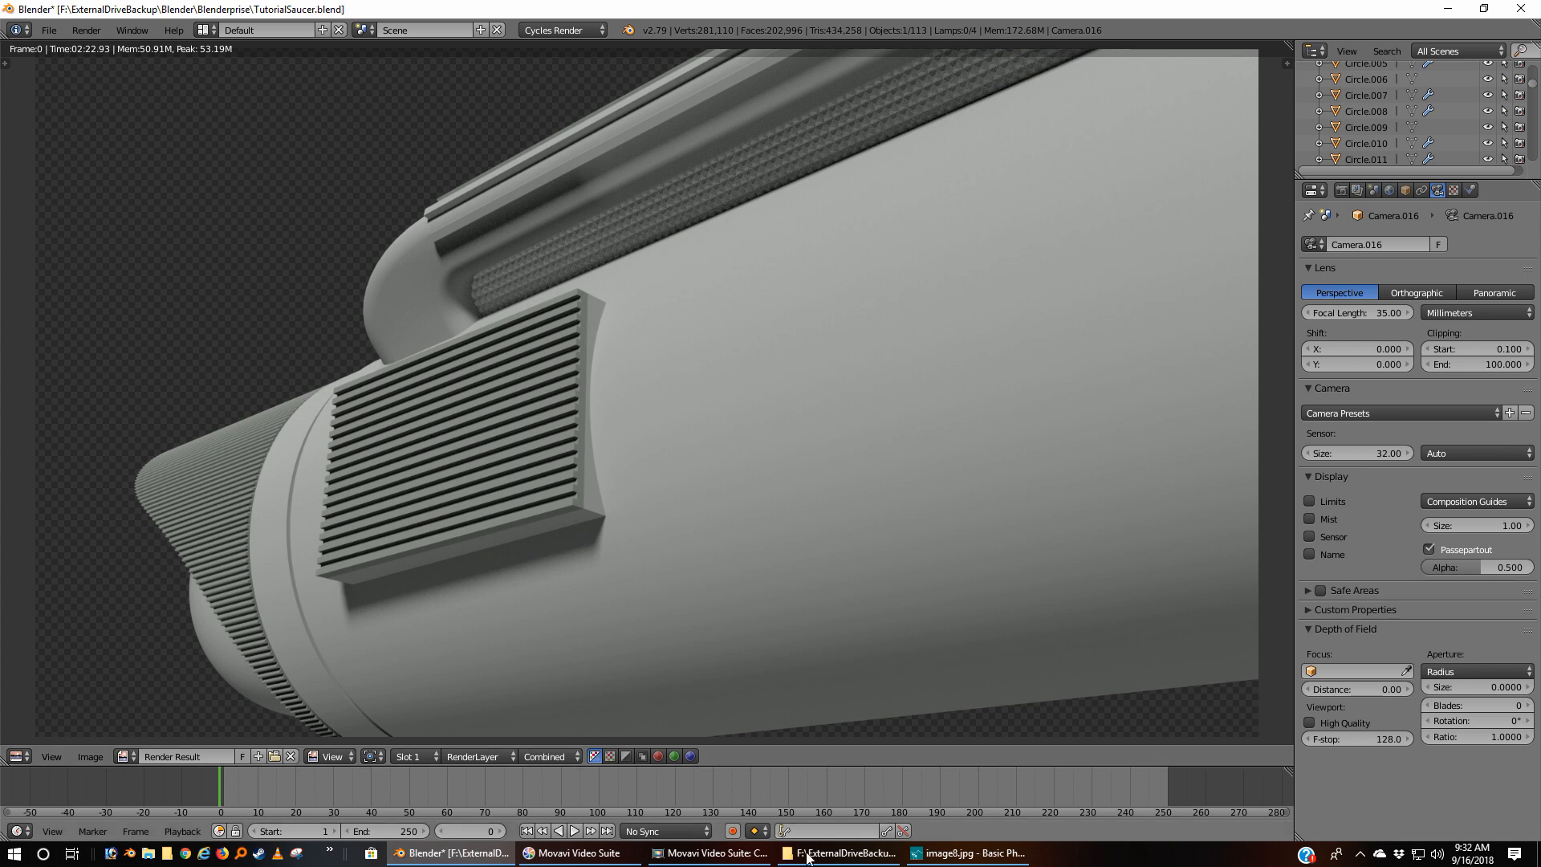
pyautogui.click(986, 856)
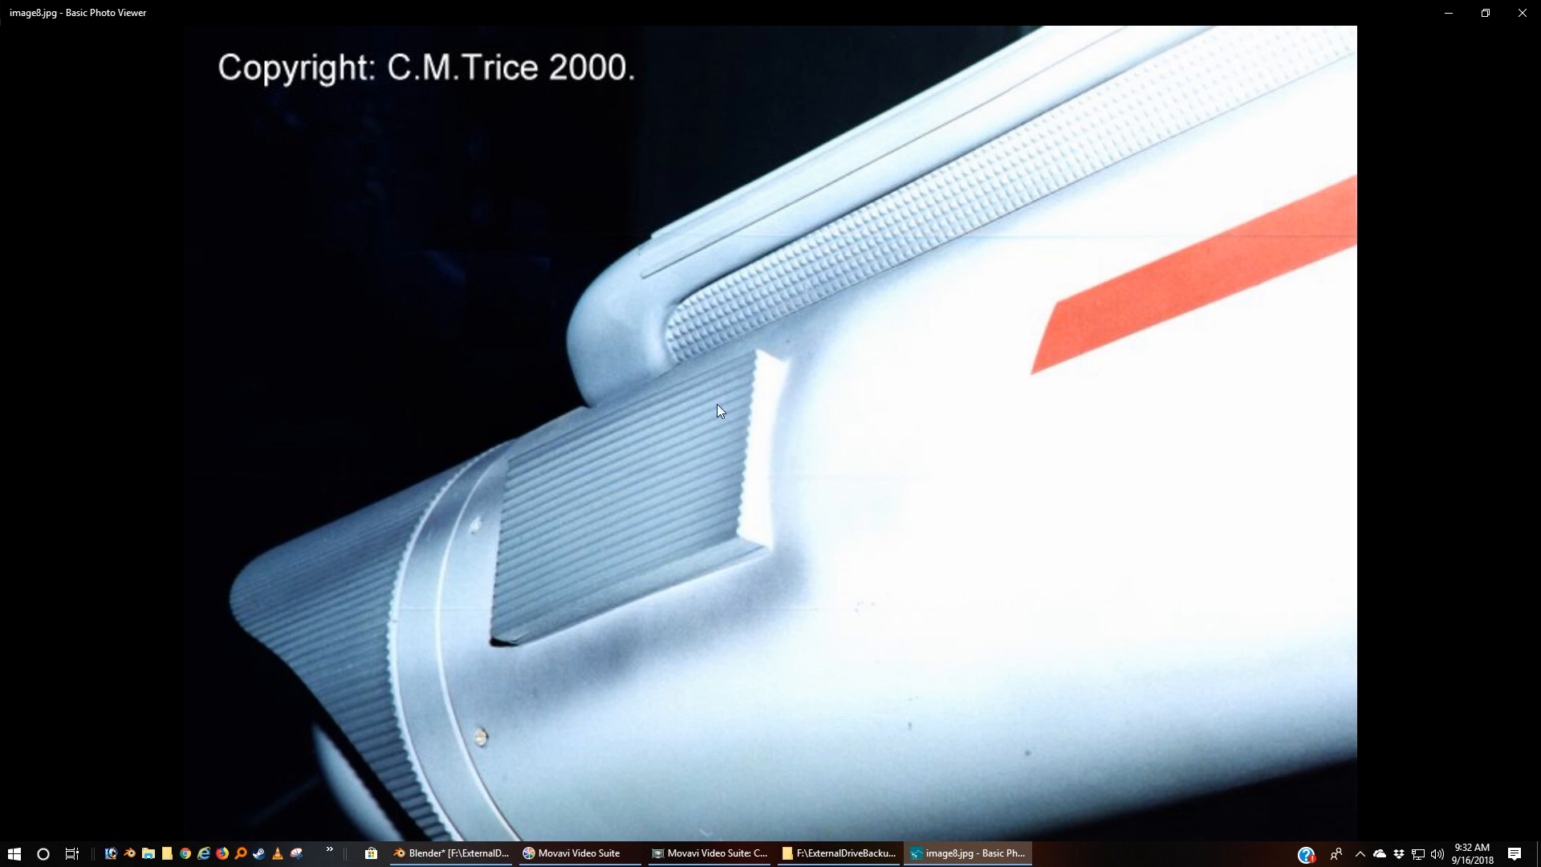
pyautogui.click(1449, 15)
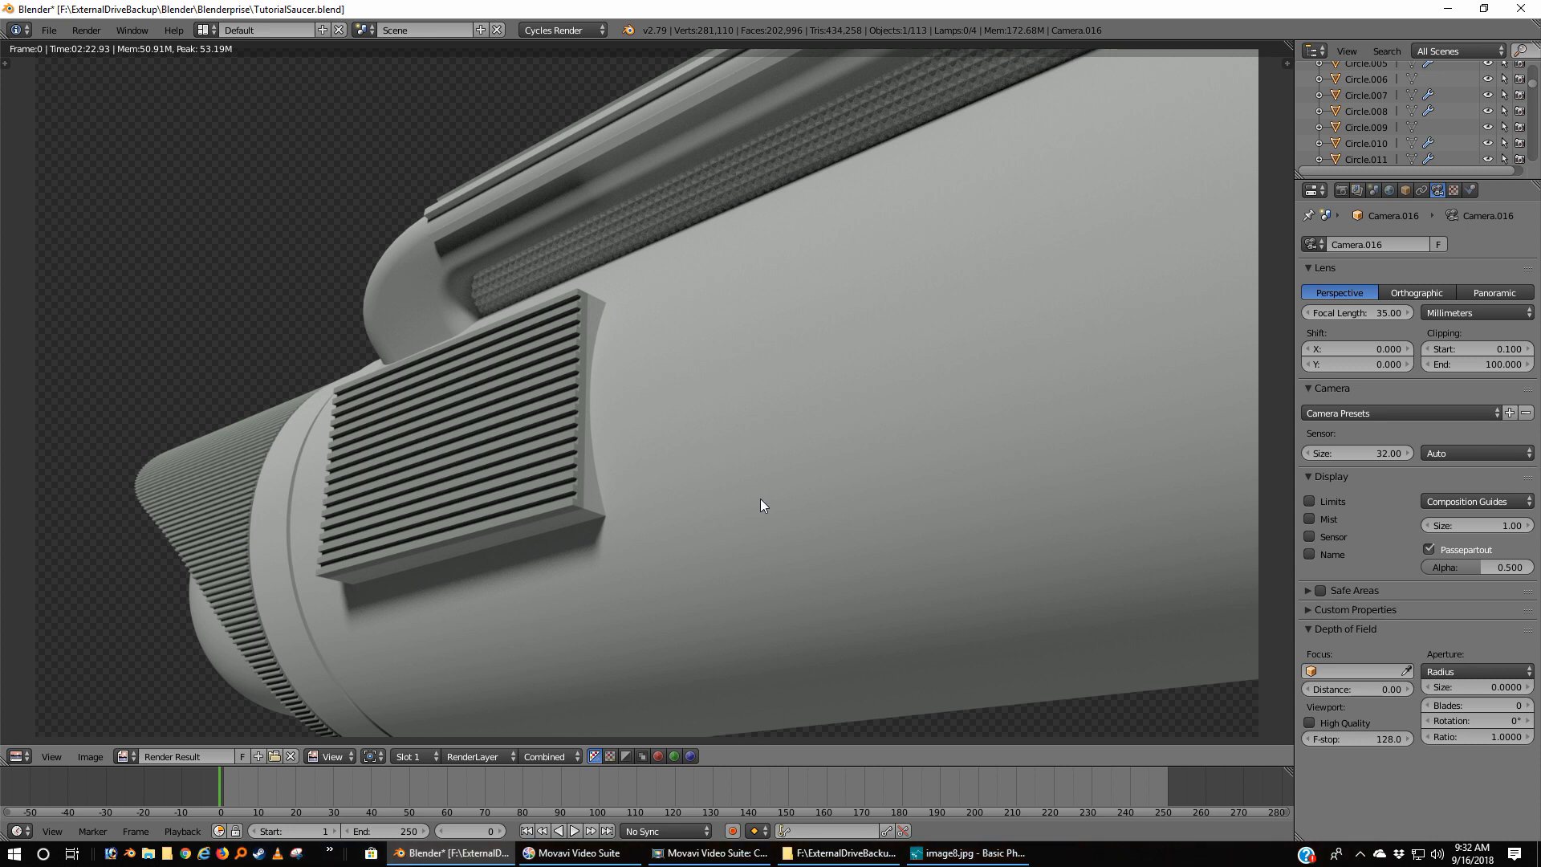
pyautogui.press('F11')
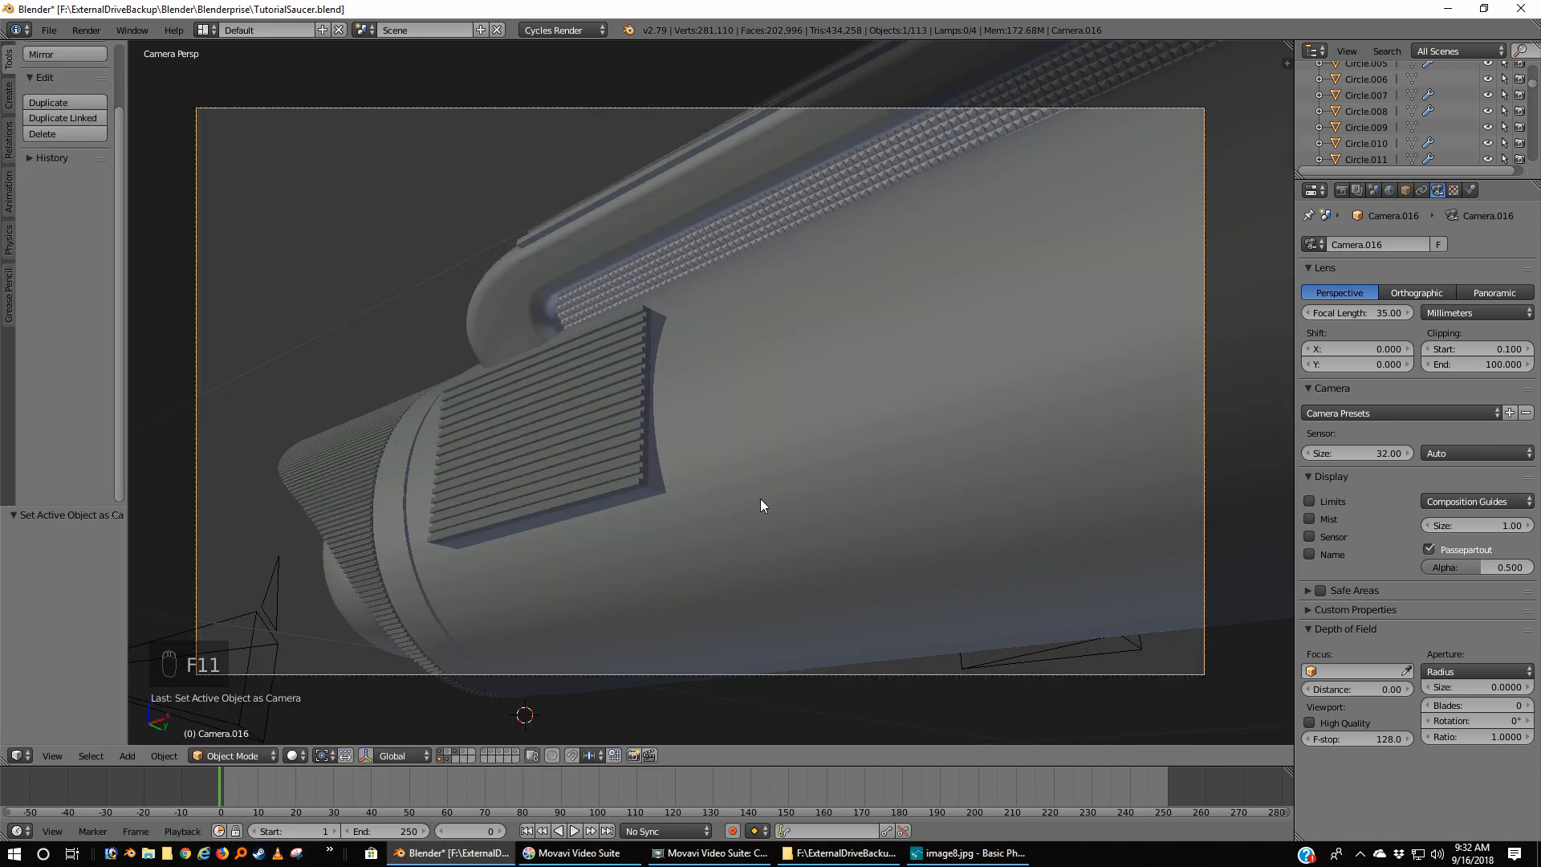
# Step: Select the grille's HullGray base box and DarkHullGray rib part, and move both about -0.012 along the global Y axis
pyautogui.rightClick(654, 488)
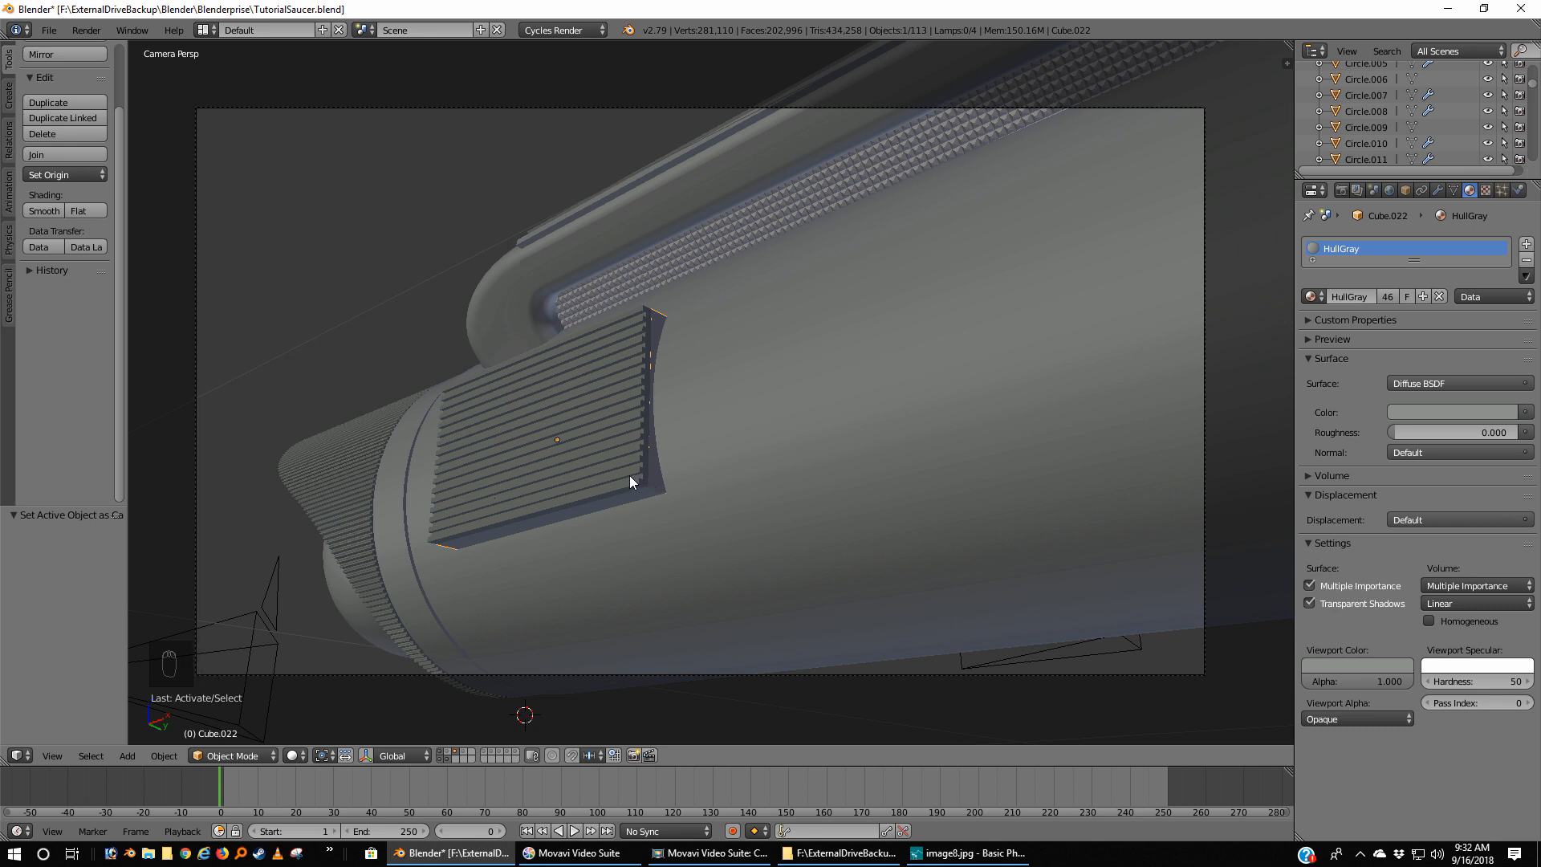
pyautogui.keyDown('shift'); pyautogui.rightClick(630, 475); pyautogui.keyUp('shift')
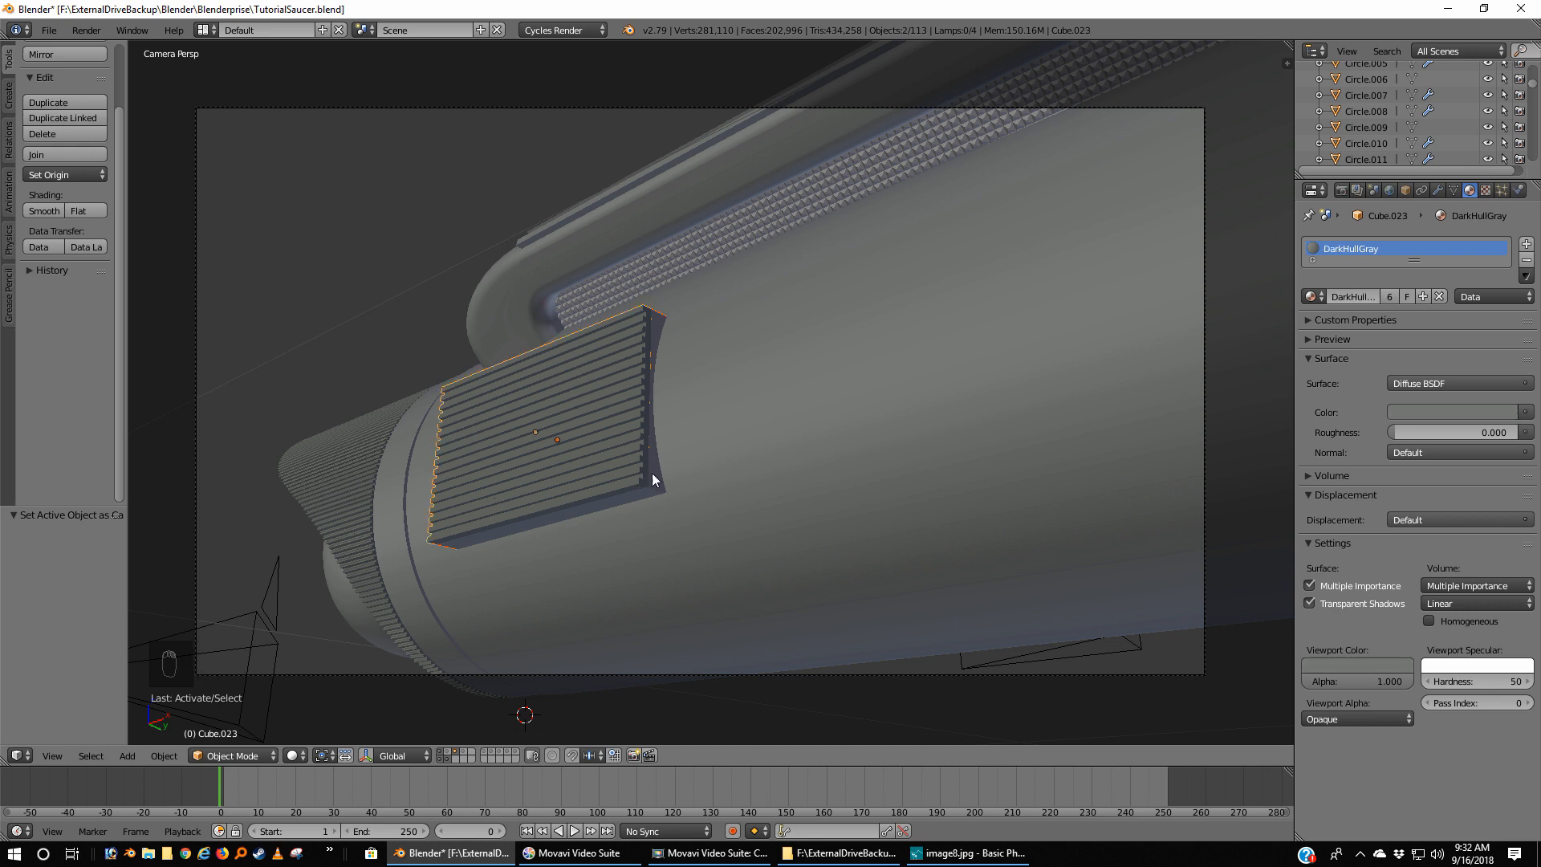
pyautogui.press('g')
pyautogui.press('y')
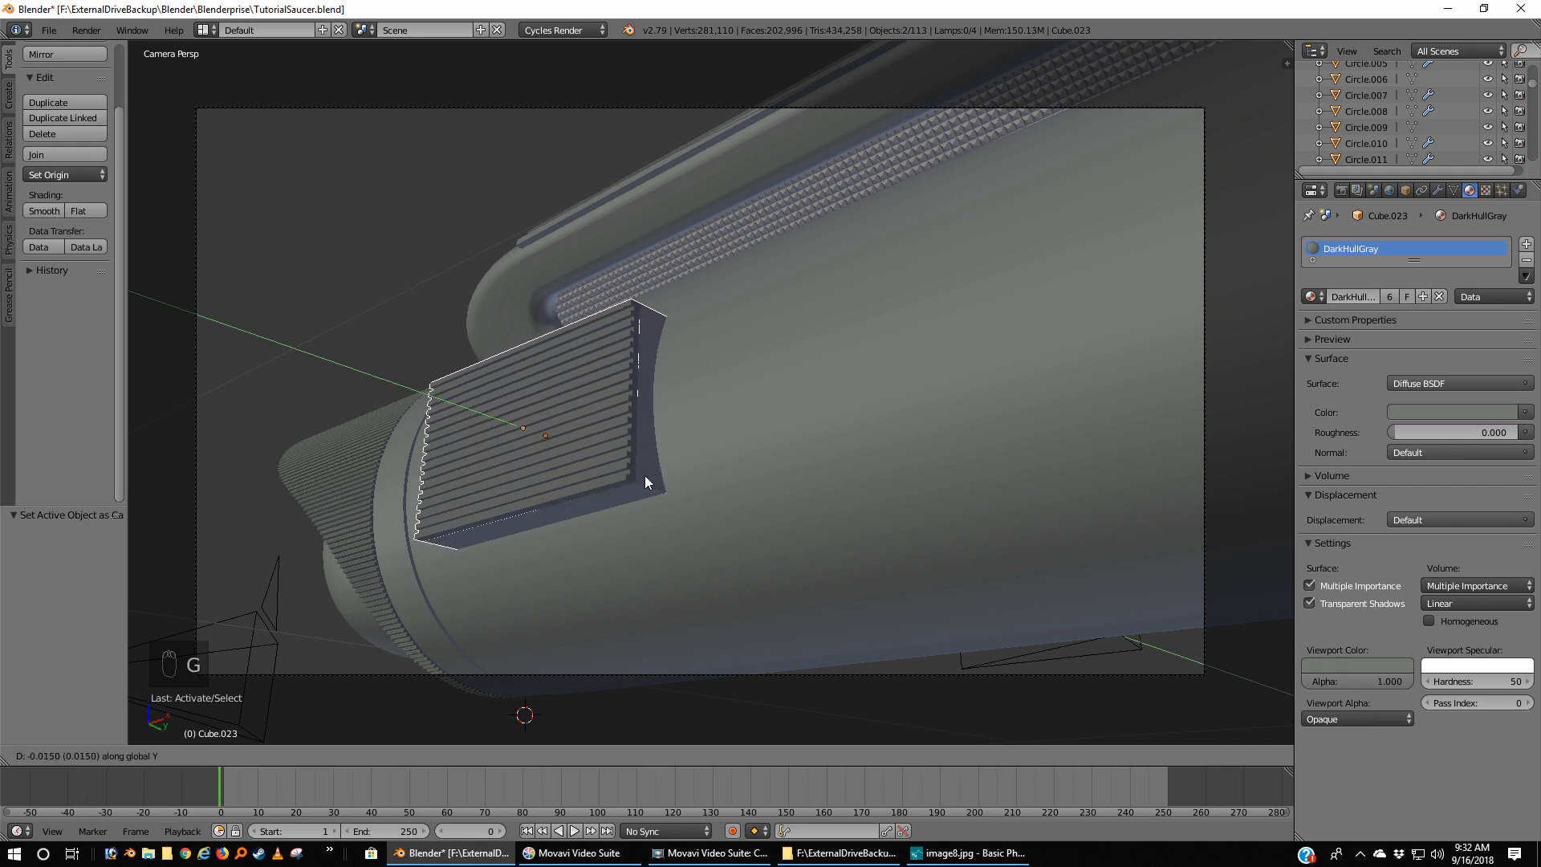
pyautogui.click(644, 475)
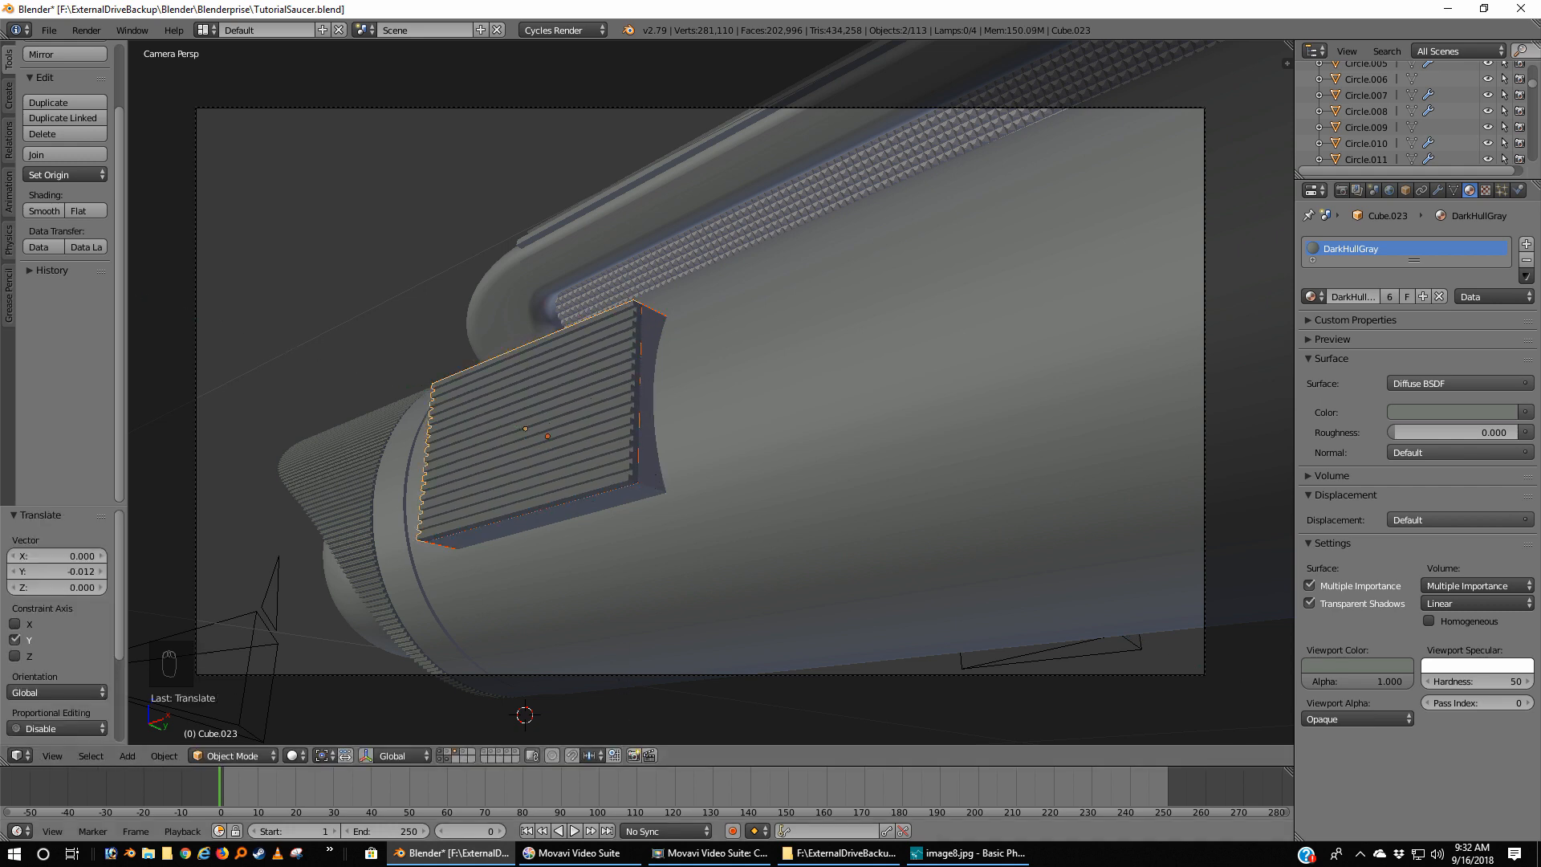
# Step: Check the grille's depth in the image8.jpg reference photo, and shift both grille parts about 0.001 along the Y axis
pyautogui.click(925, 854)
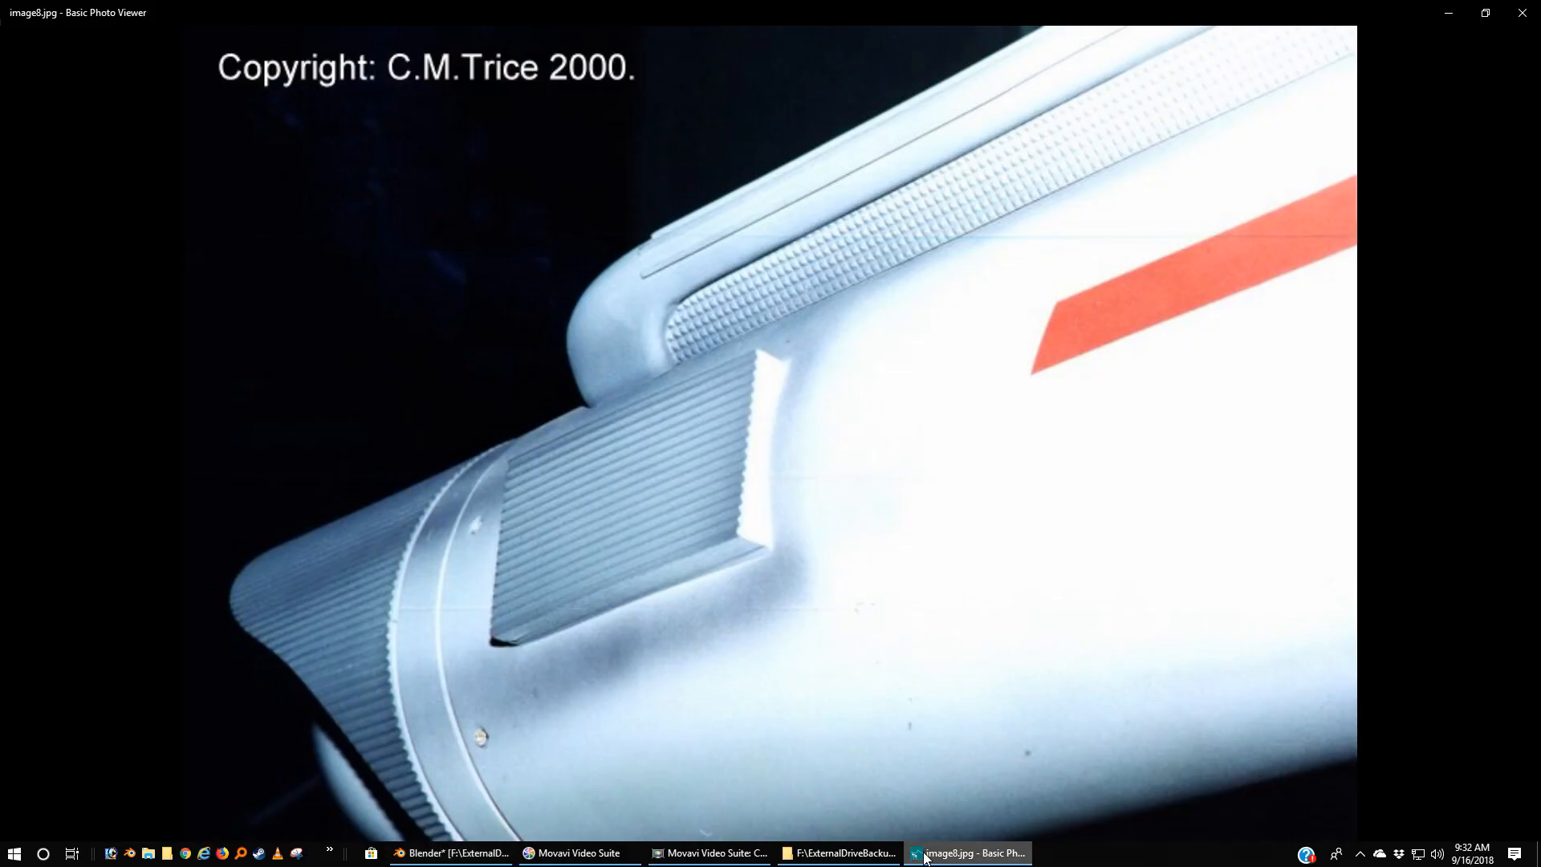
pyautogui.click(925, 854)
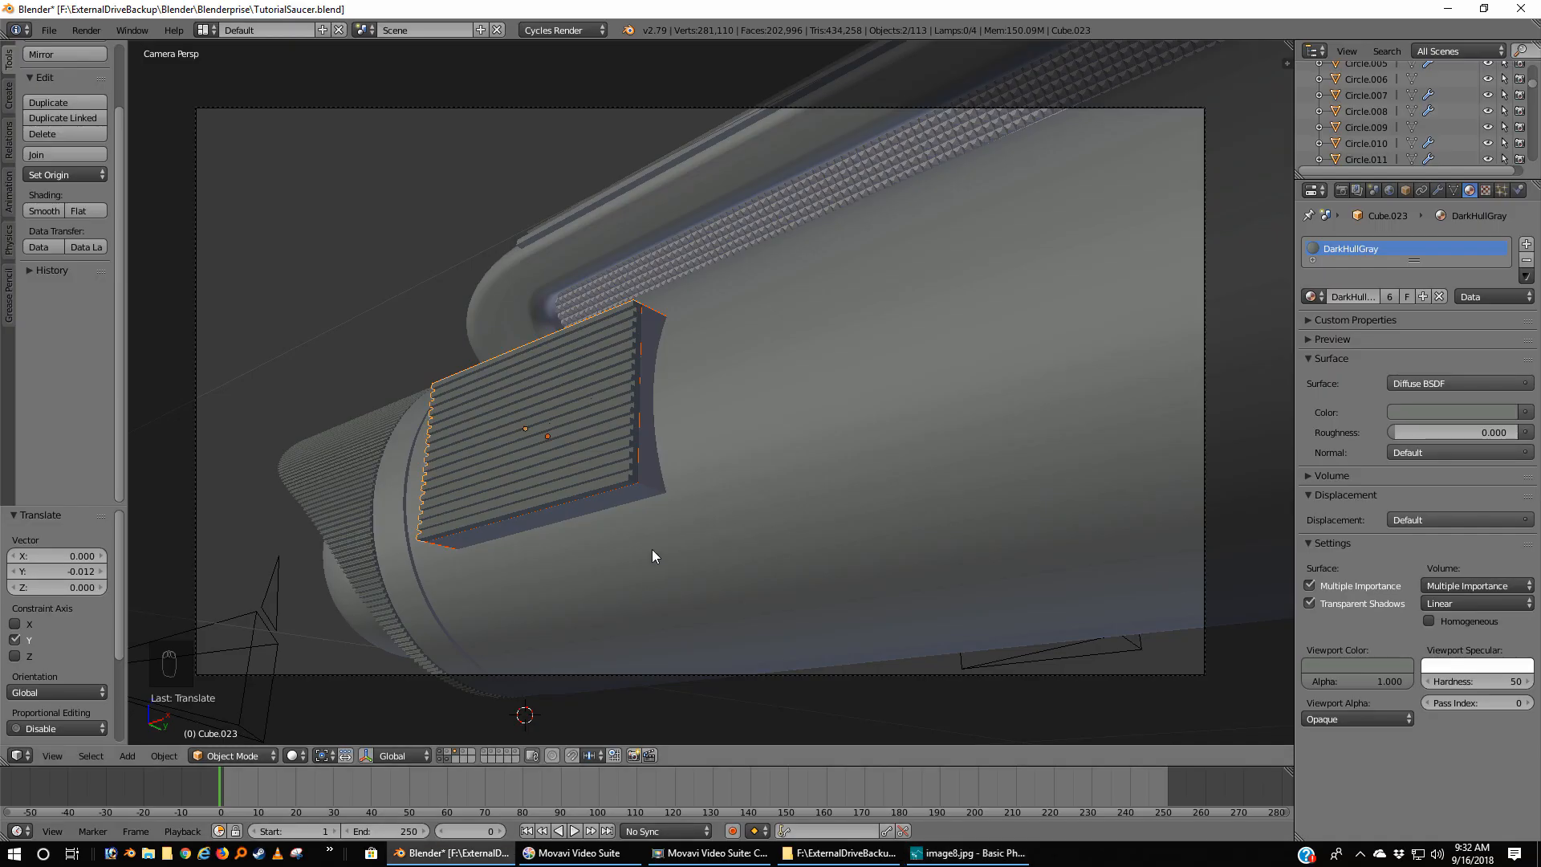
pyautogui.press('g')
pyautogui.click(719, 589)
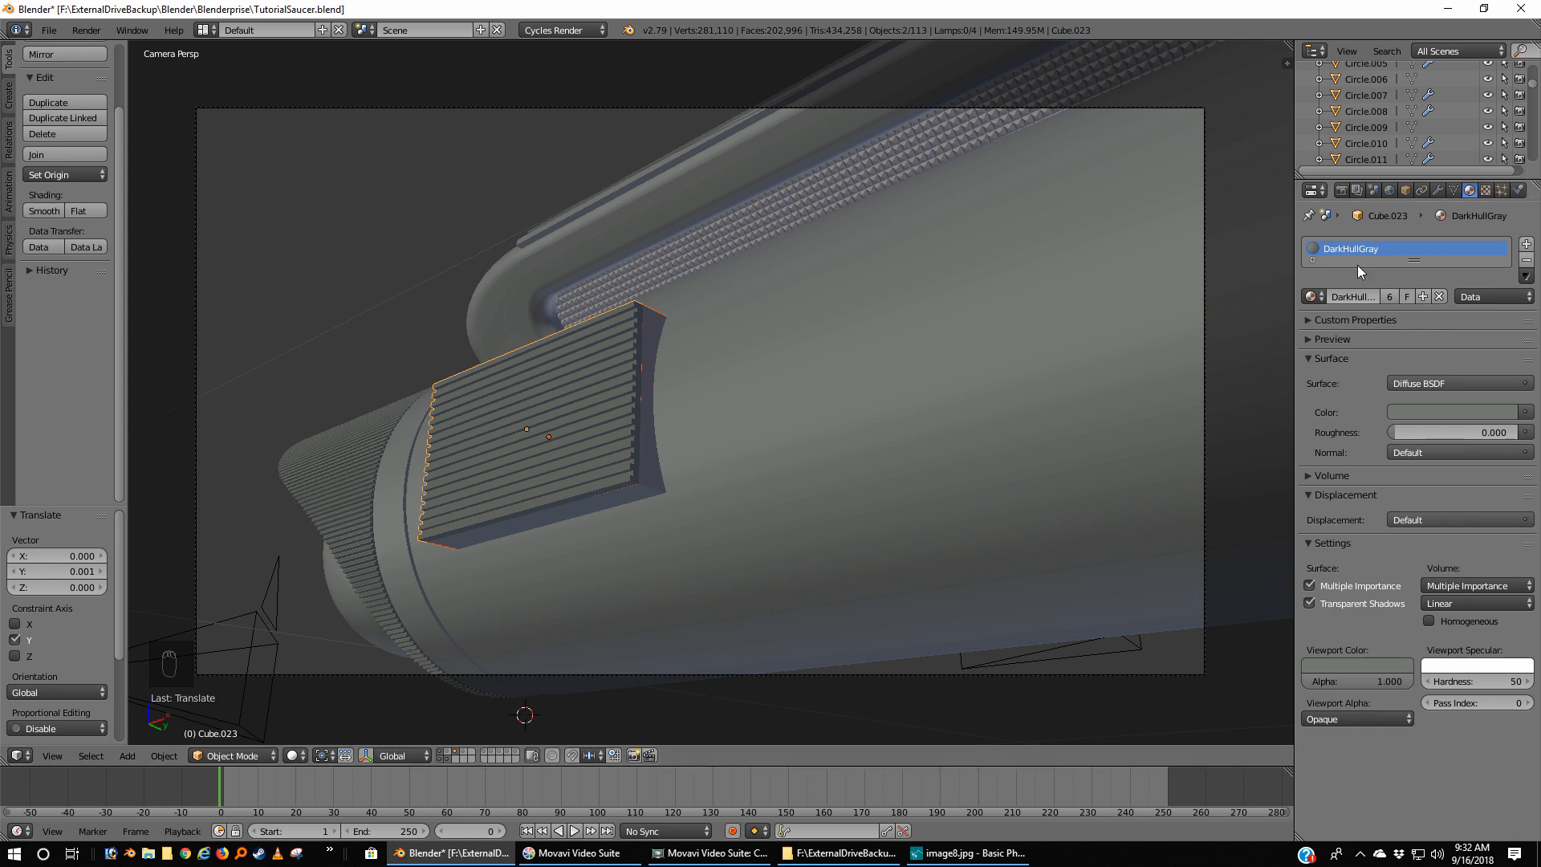
# Step: Set the render output's color mode to RGB and render the camera view of the adjusted grille
pyautogui.click(1342, 190)
pyautogui.scroll(-1, 1342, 652)
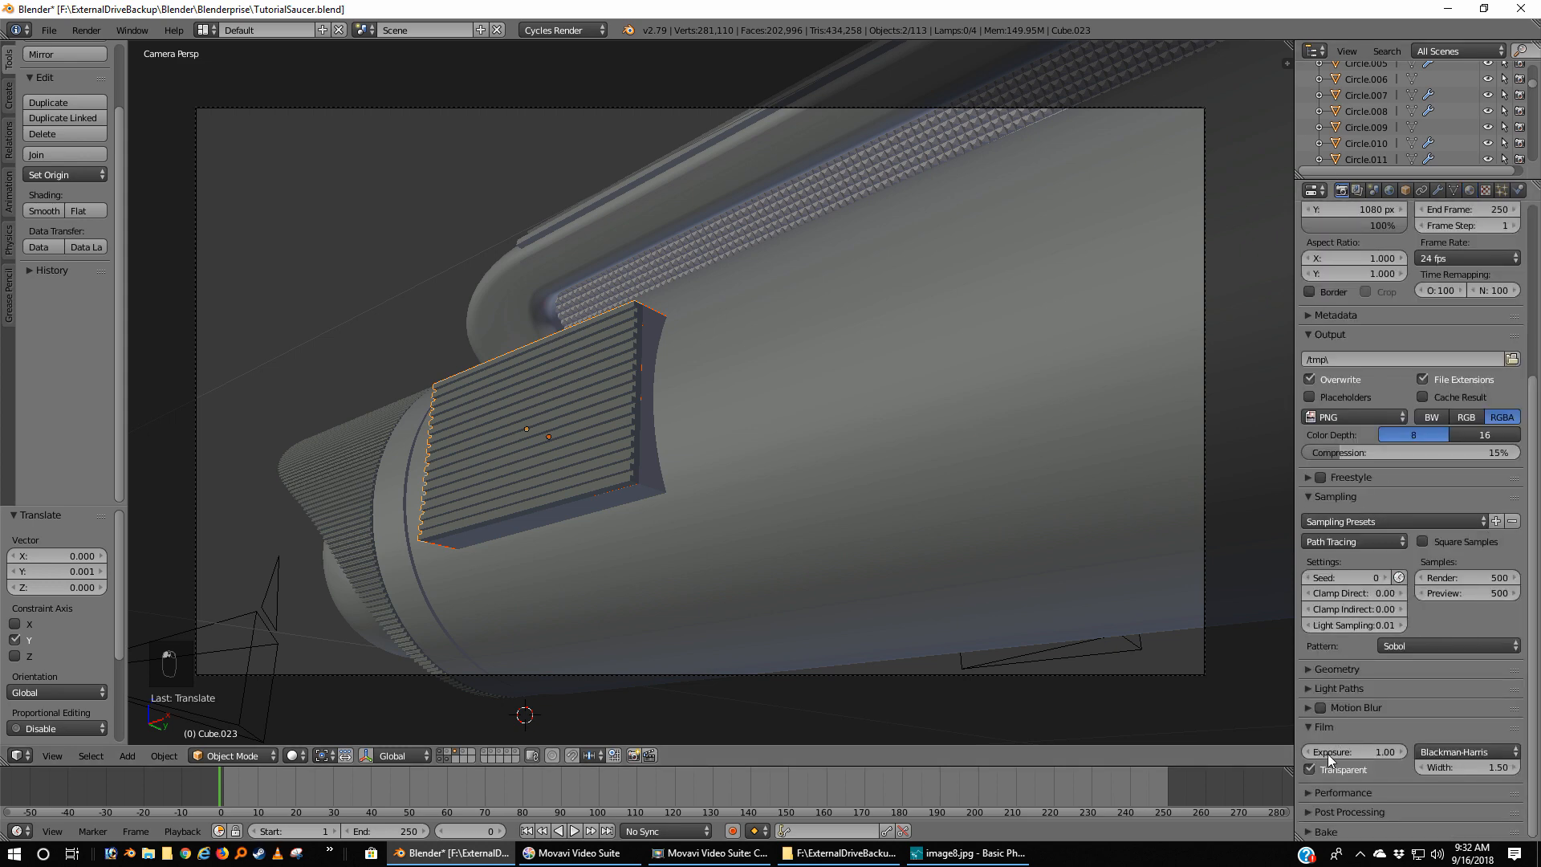
pyautogui.scroll(5, 1433, 496)
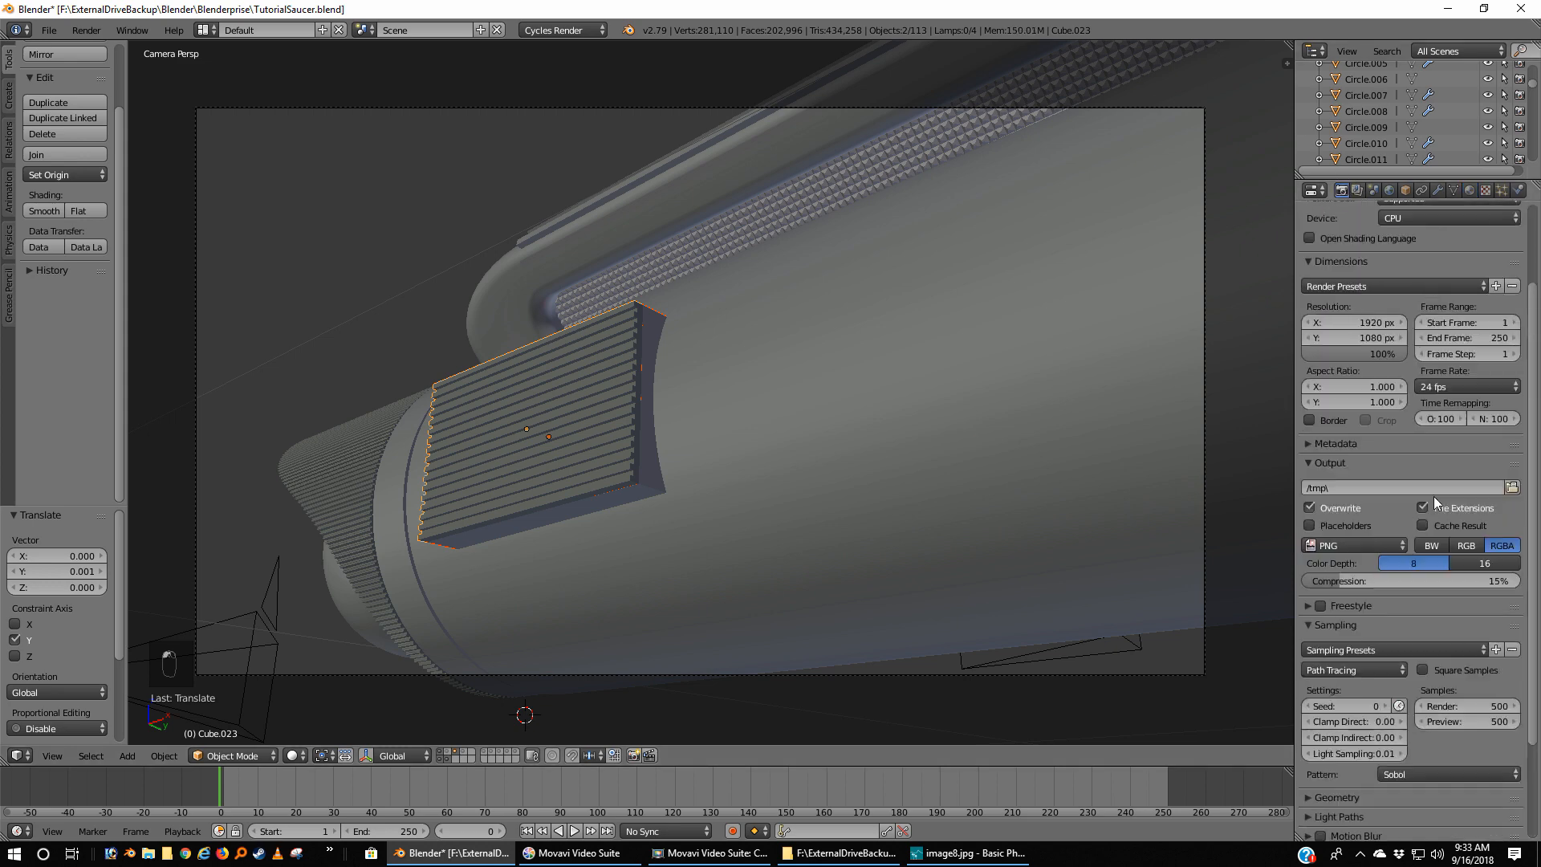
pyautogui.click(1466, 578)
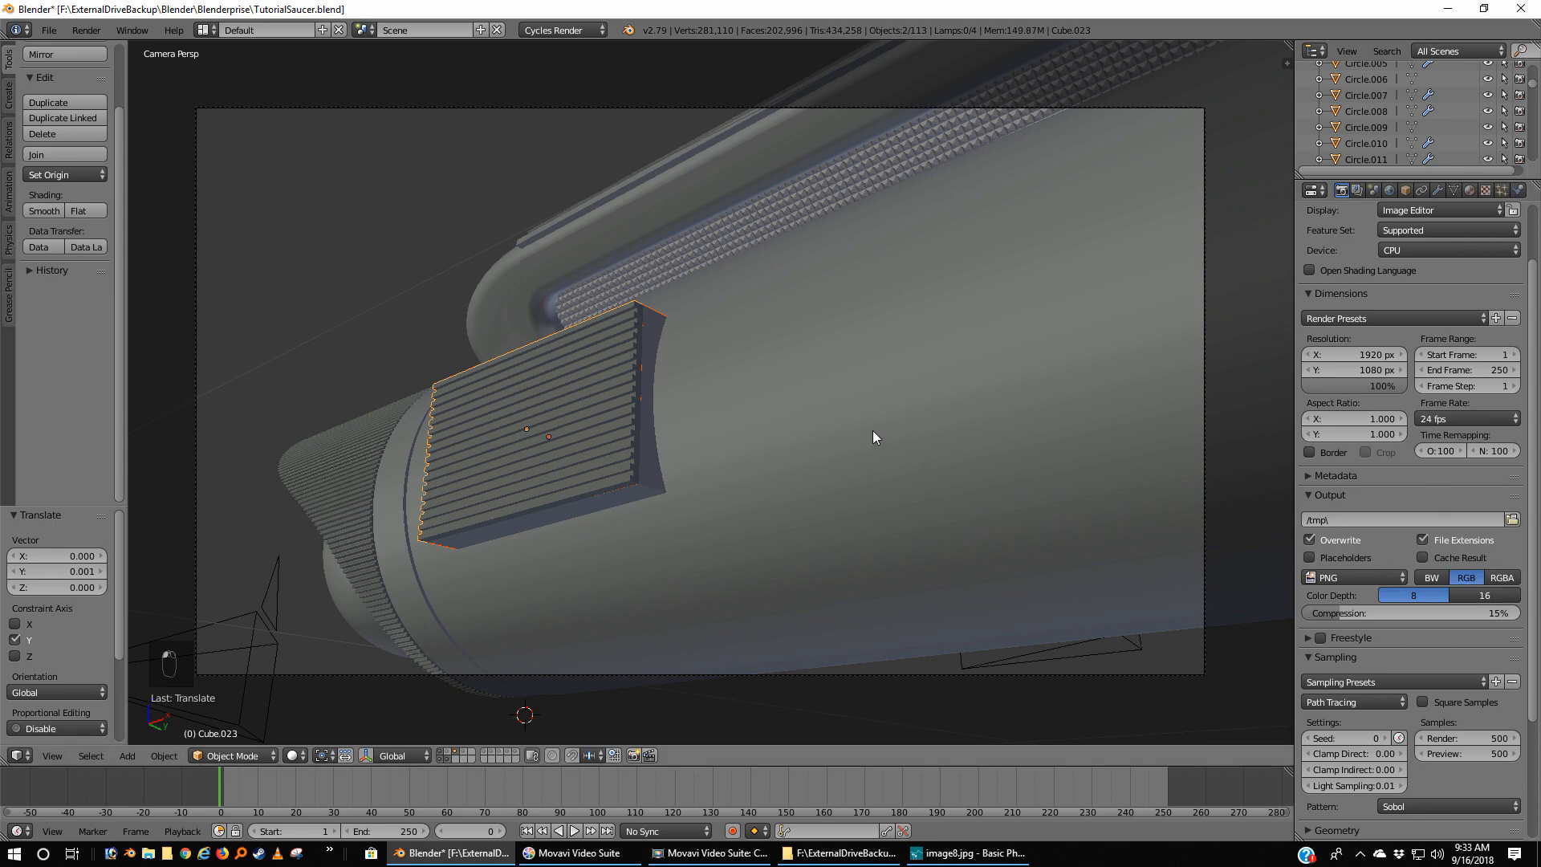
pyautogui.press('F12')
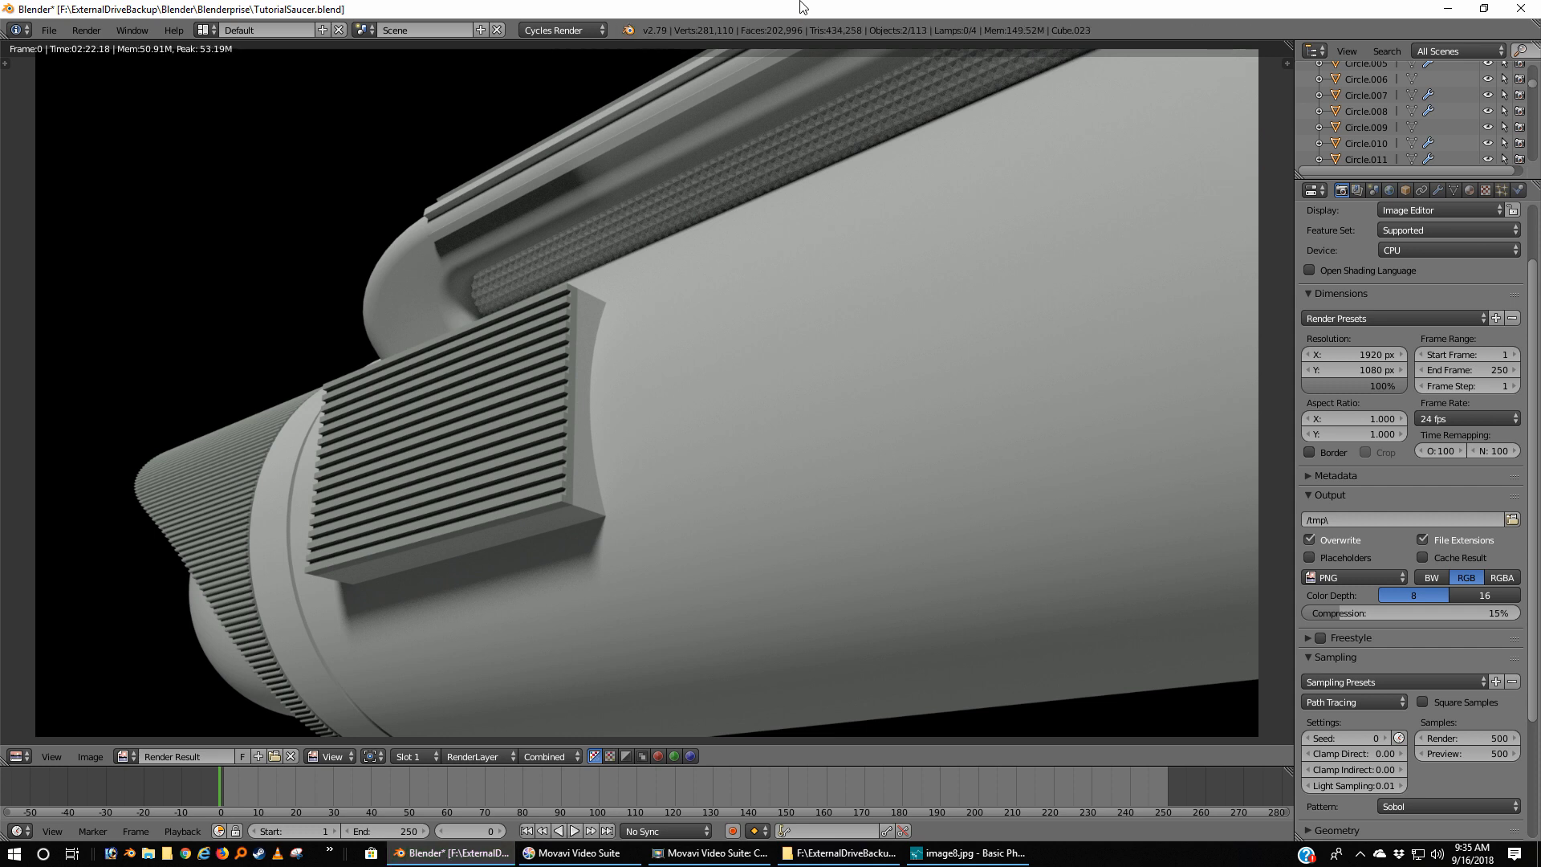
# Step: Compare the new render of the grille with the reference photo image8.jpg
pyautogui.click(977, 856)
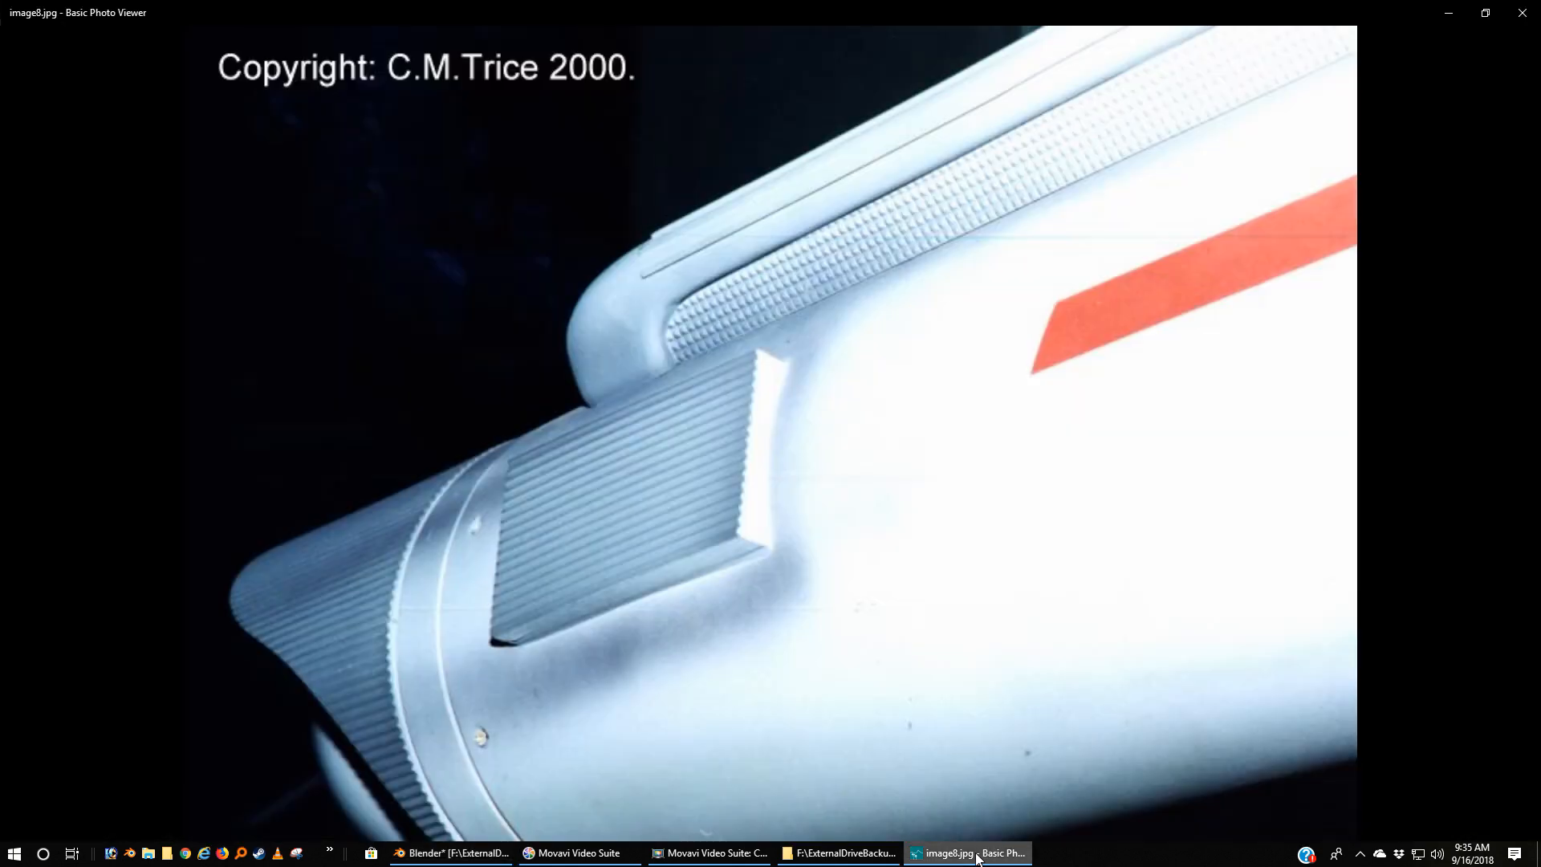
pyautogui.click(977, 856)
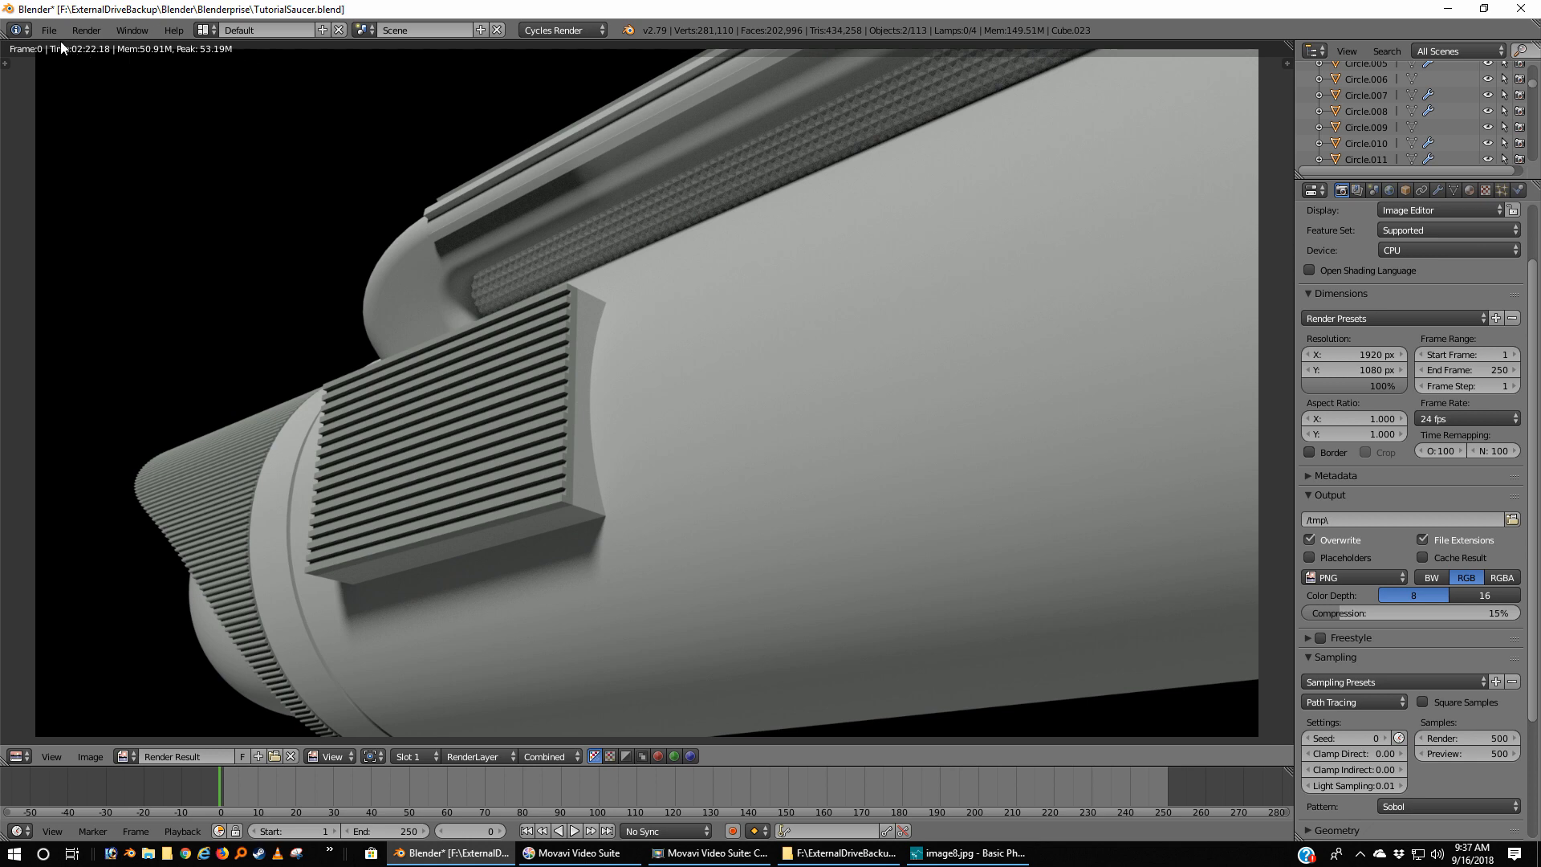
# Step: Close the render view and save the TutorialSaucer.blend file
pyautogui.press('F11')
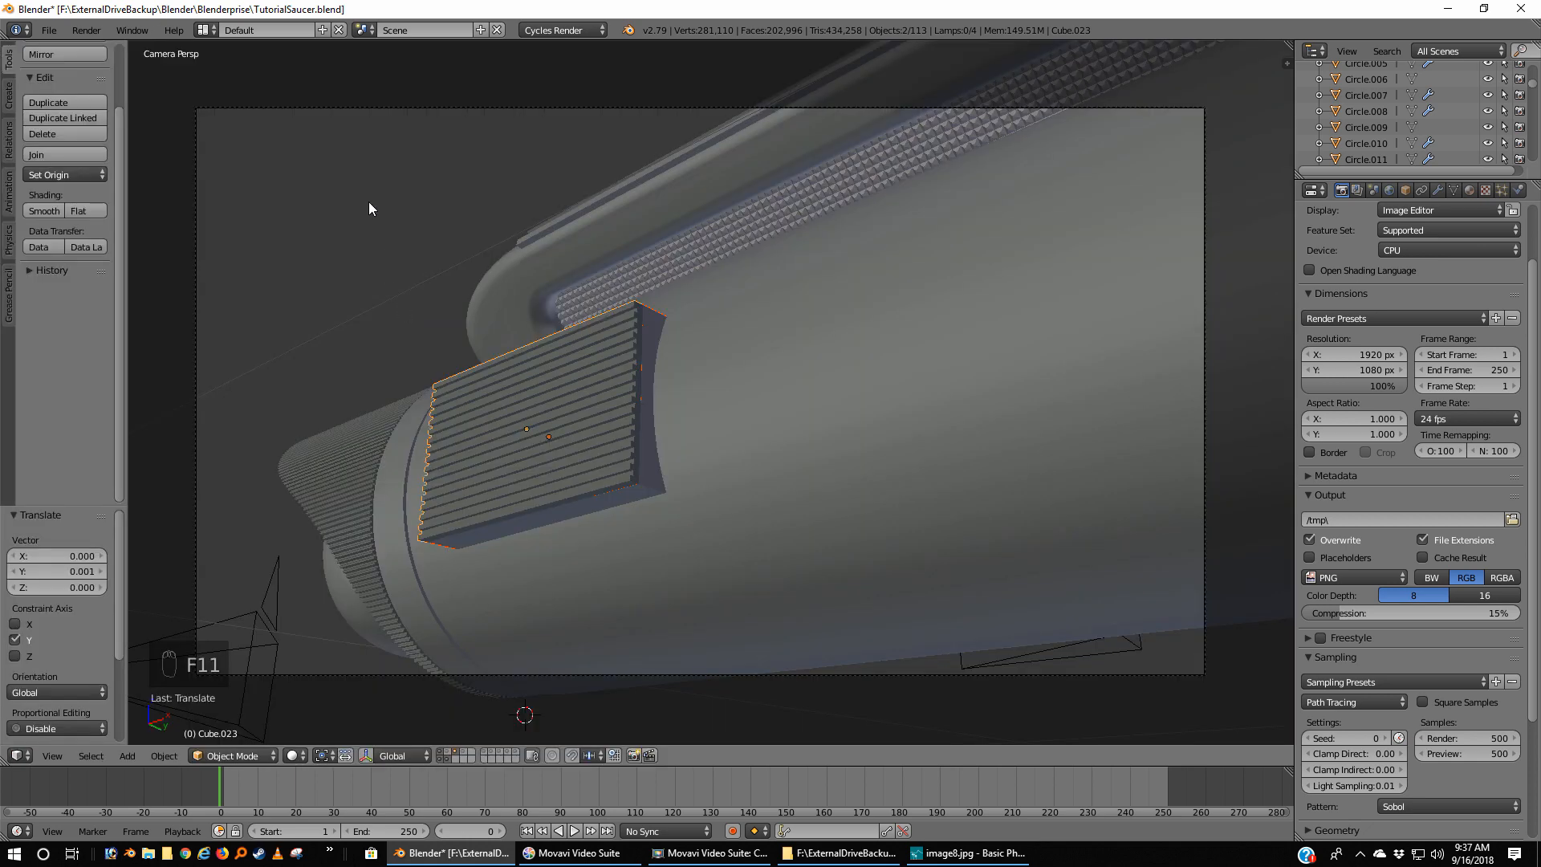
pyautogui.click(49, 29)
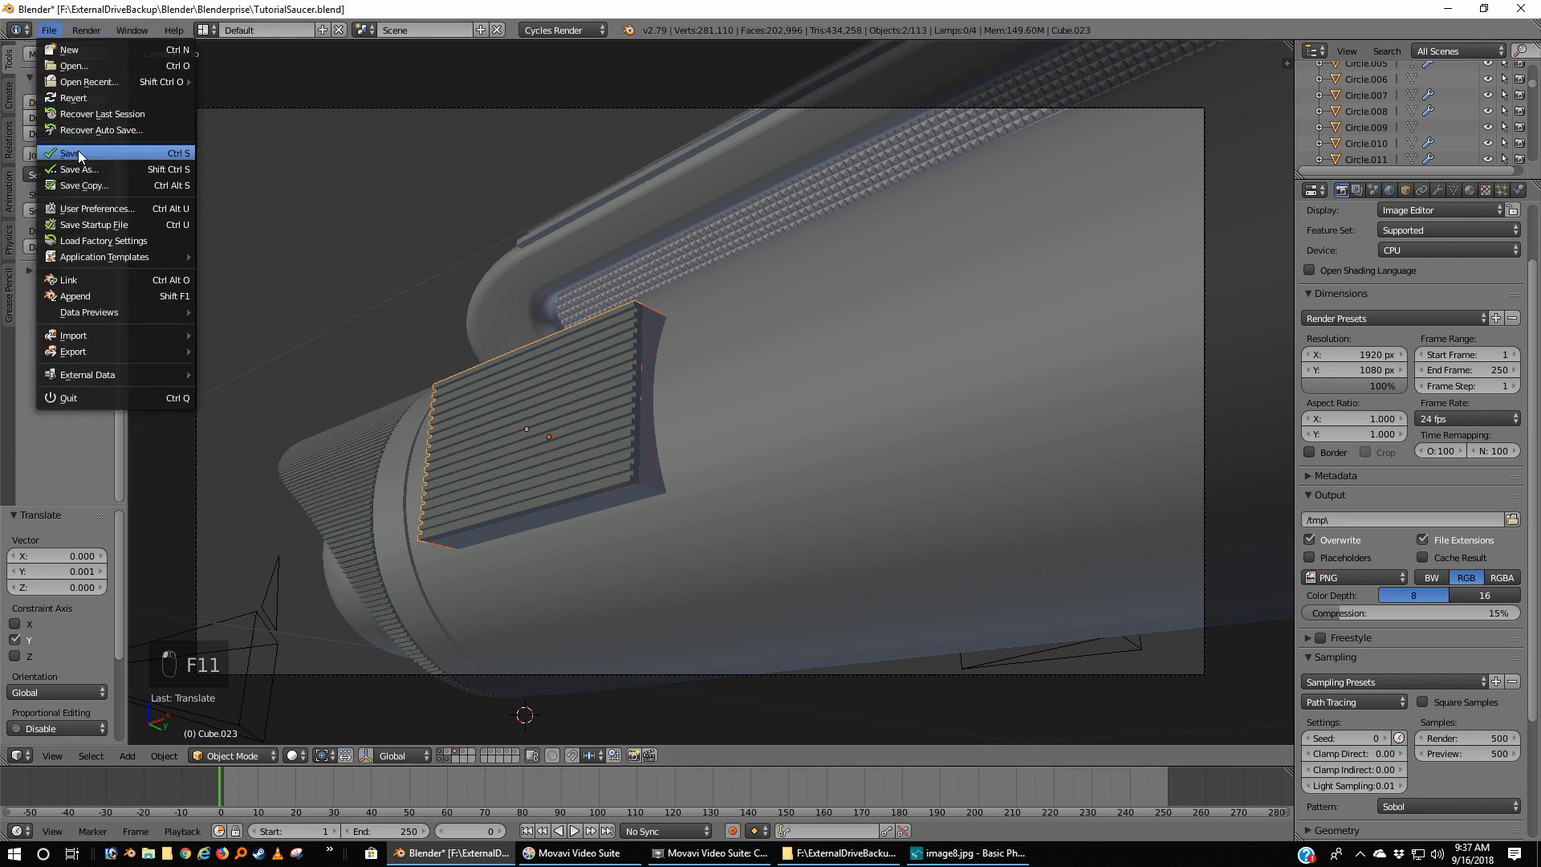